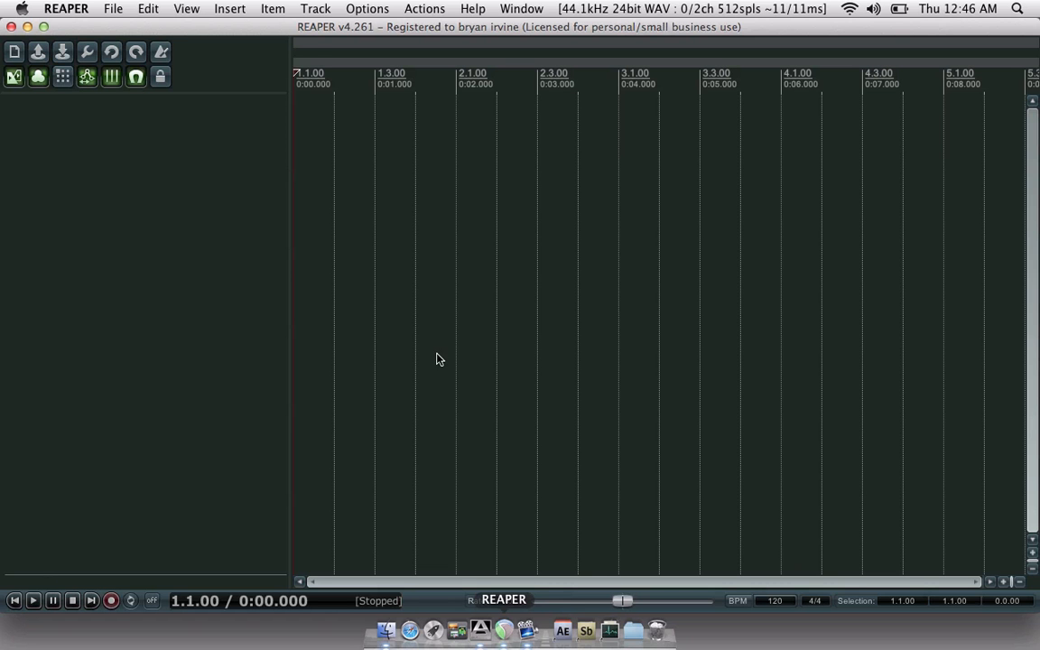
- View REAPER's About information from the Help menu, then close it
click(502, 9)
mouse_move(473, 7)
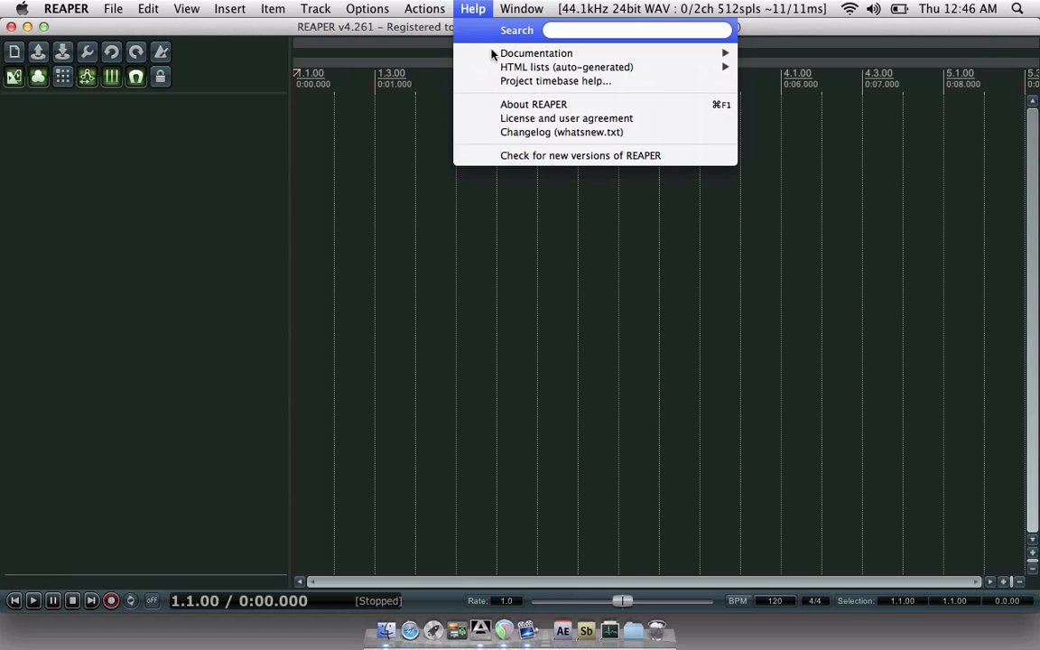
click(510, 105)
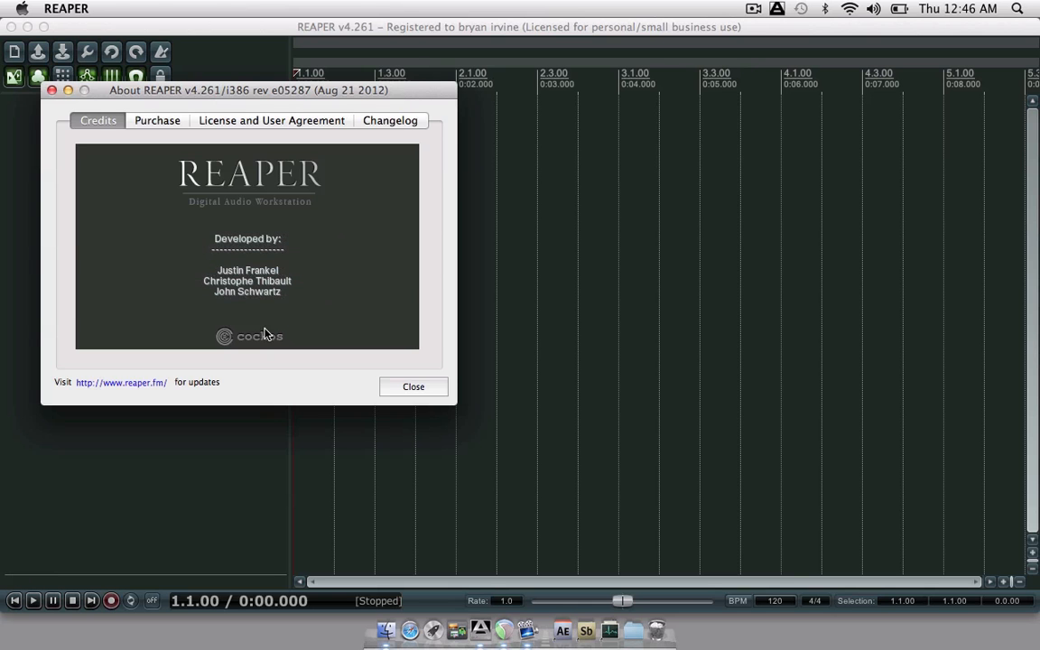
click(52, 91)
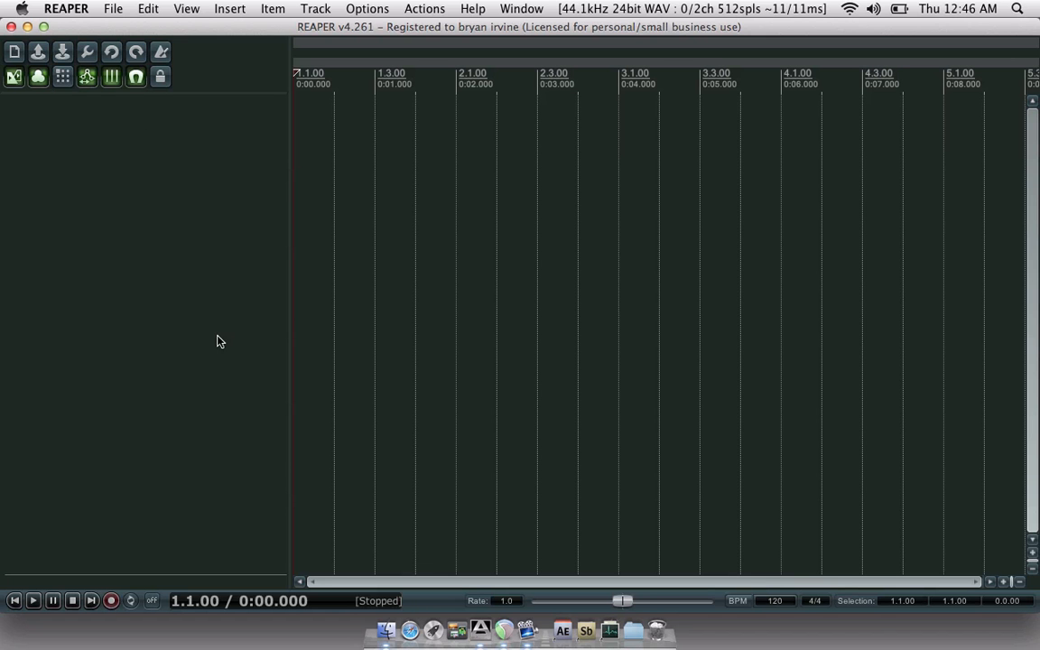
- Insert VSTi Battery 3 (32 out) on a new track with its output tracks built, then close its window
right_click(180, 217)
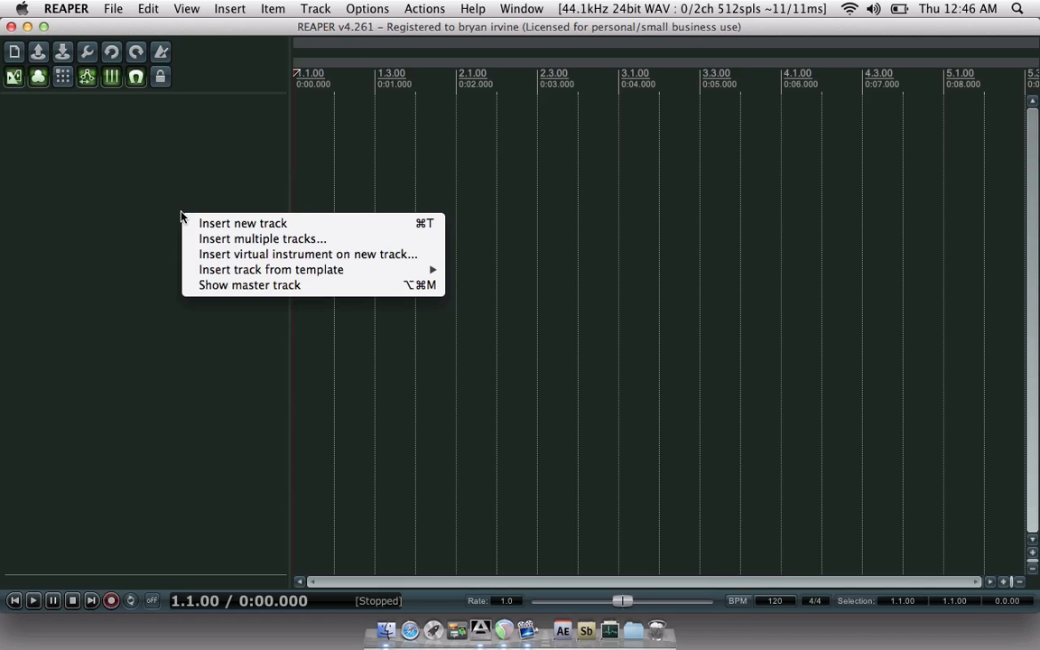
click(206, 255)
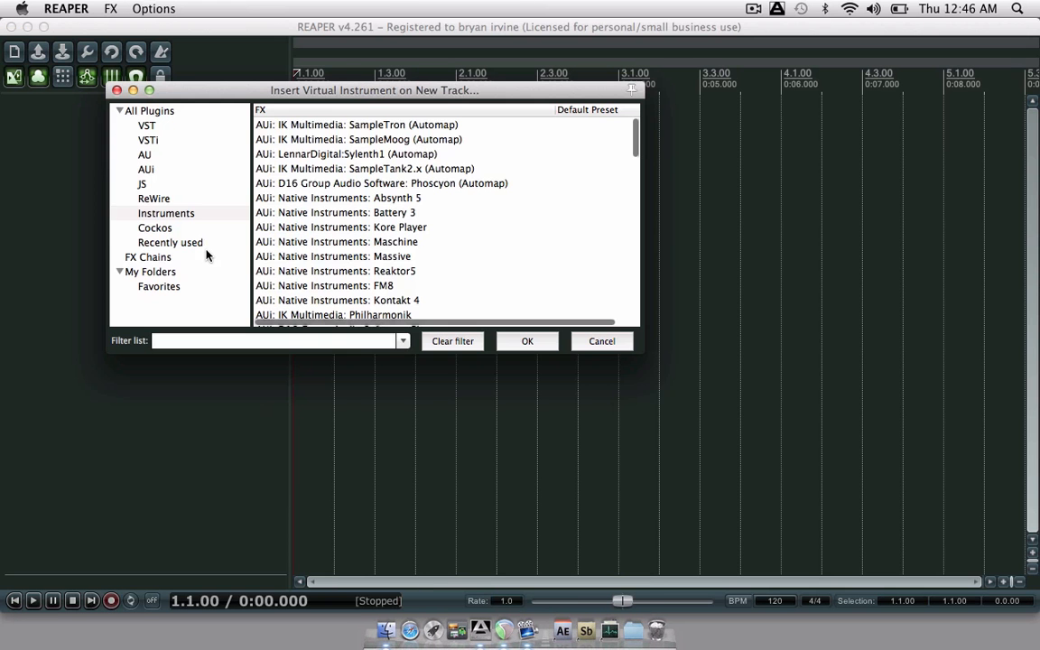
click(176, 287)
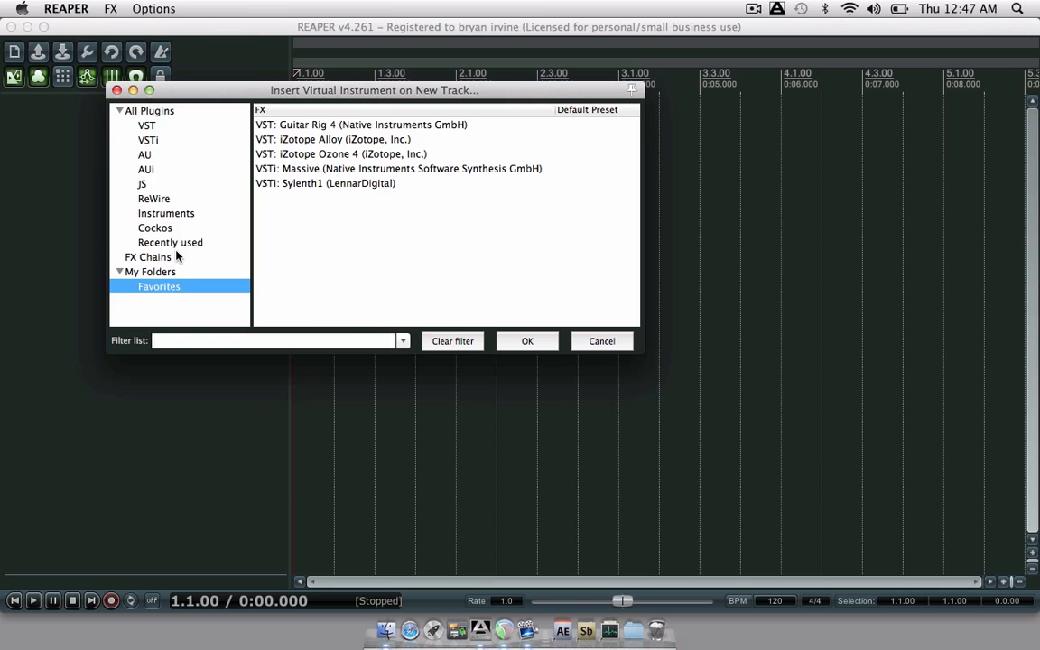
click(149, 140)
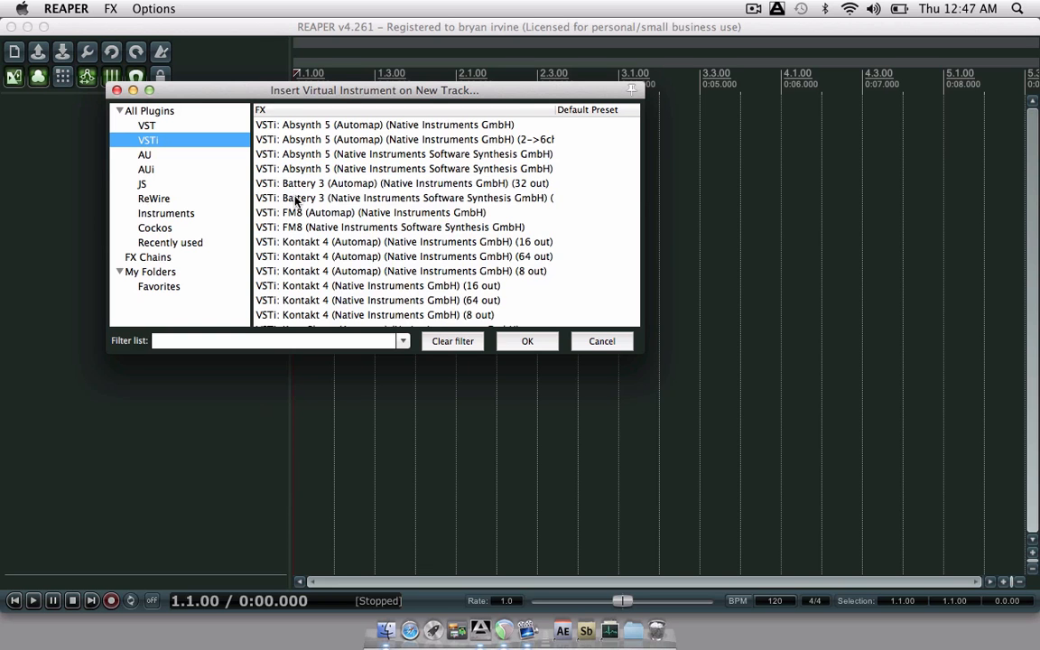
click(296, 199)
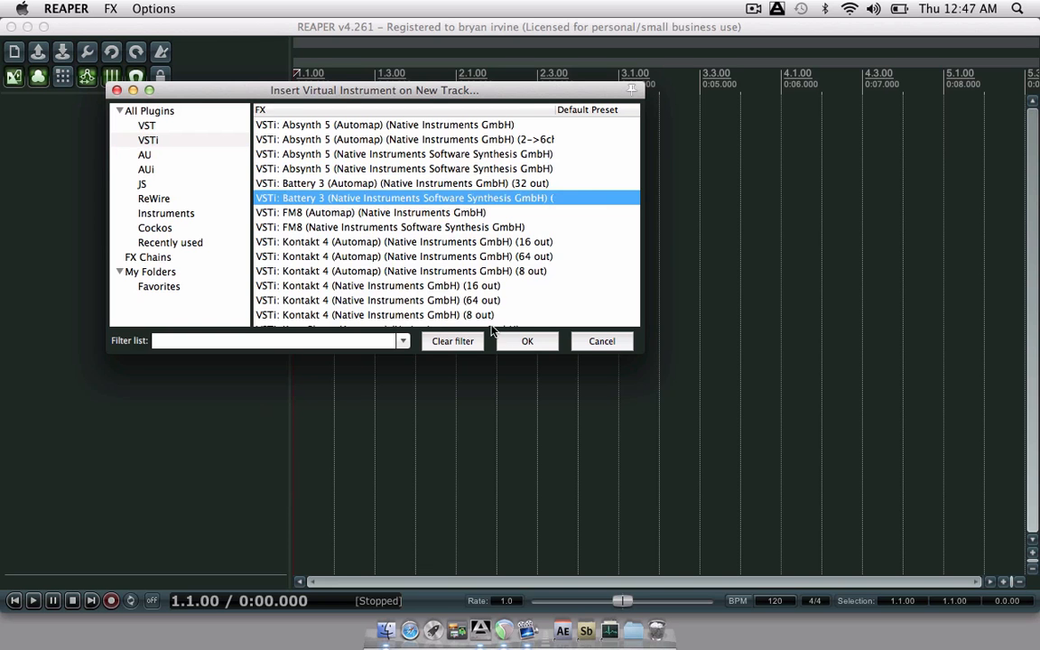
click(527, 340)
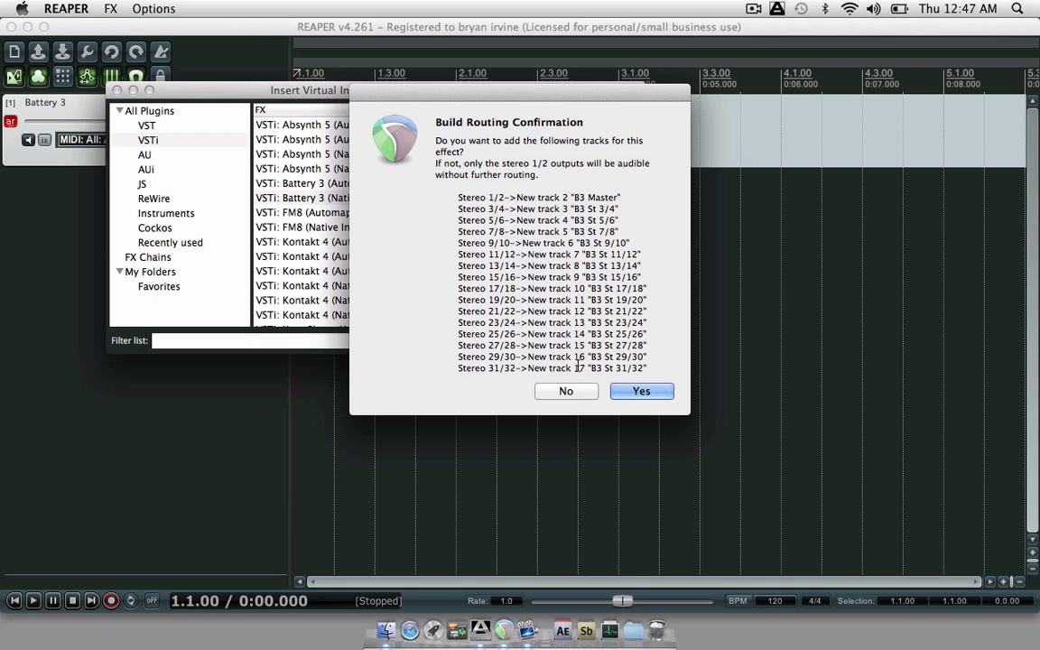
click(640, 392)
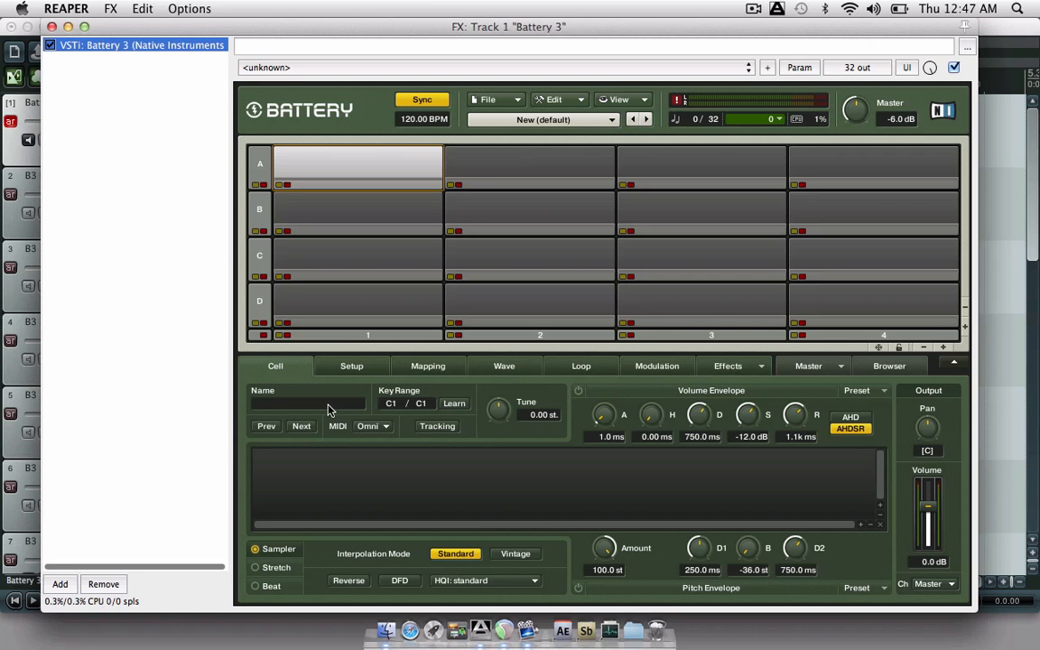
click(53, 26)
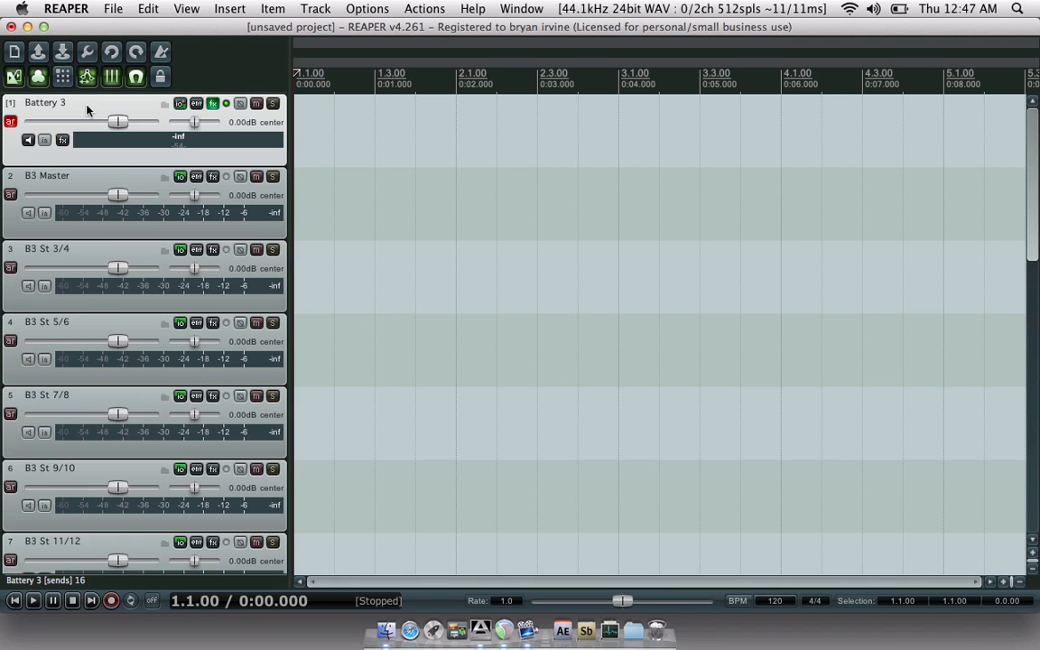
- Select tracks 2 through 17, from B3 Master down to B3 St 31/32
click(99, 177)
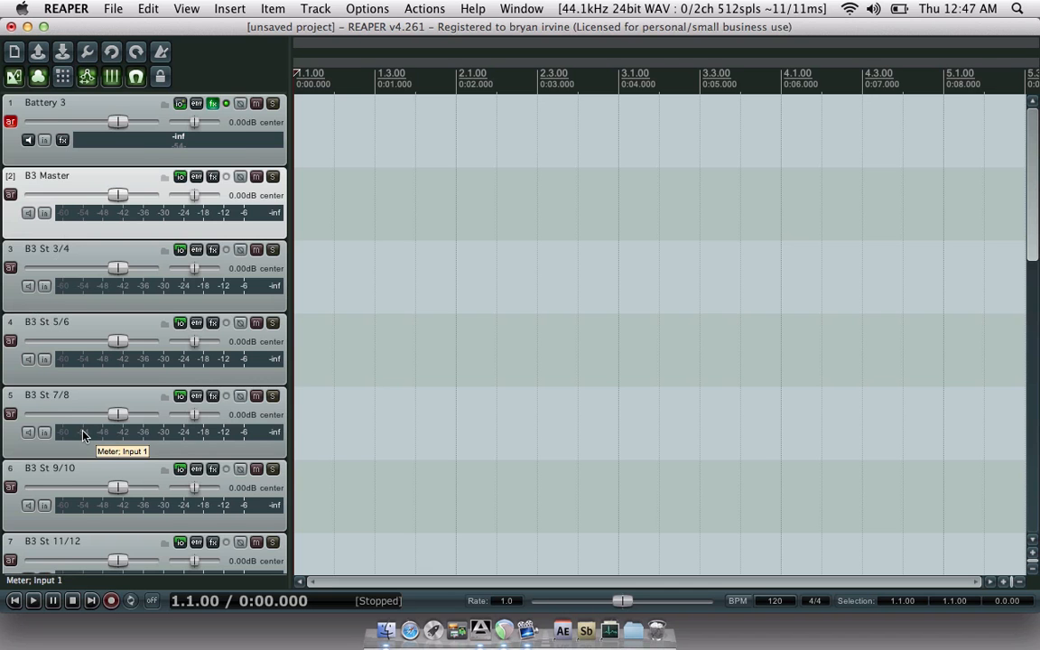
scroll(82, 435, down, 1)
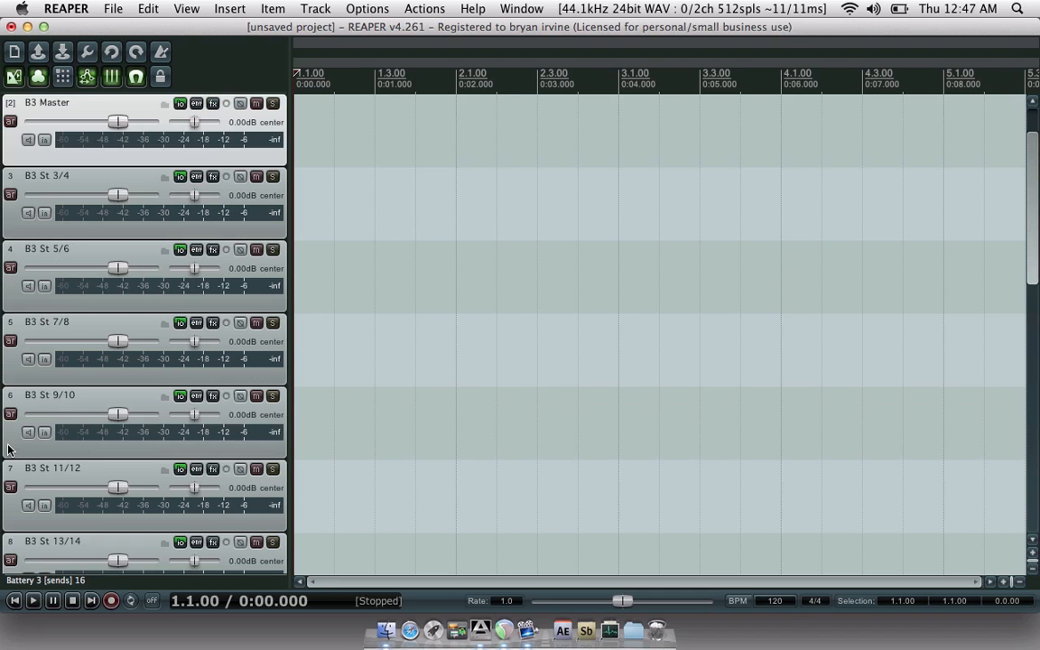
scroll(7, 449, down, 10)
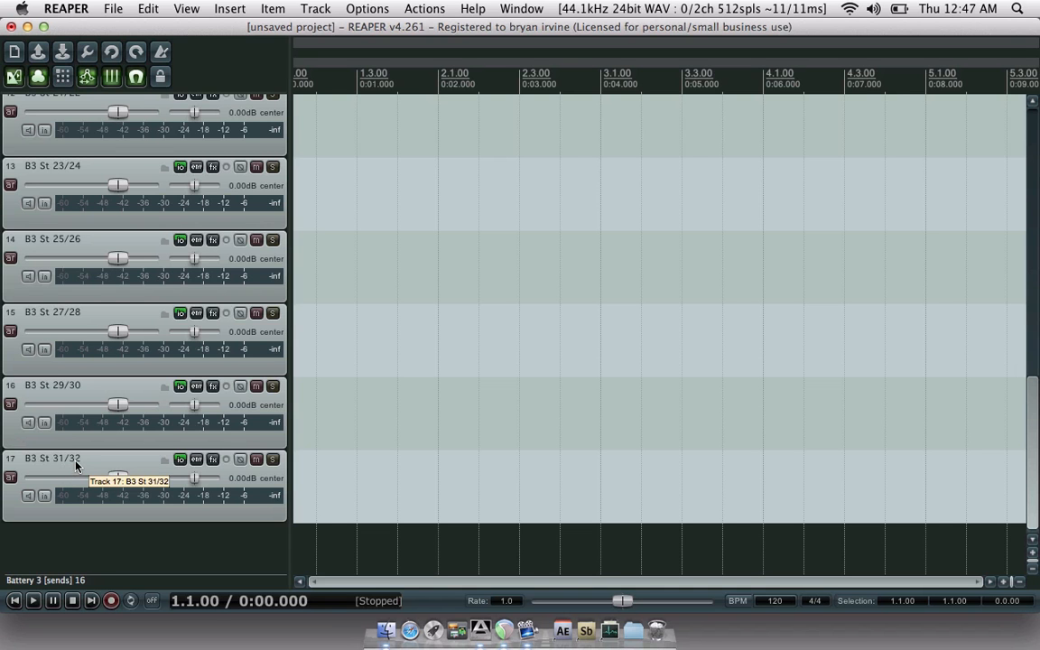
click(12, 470)
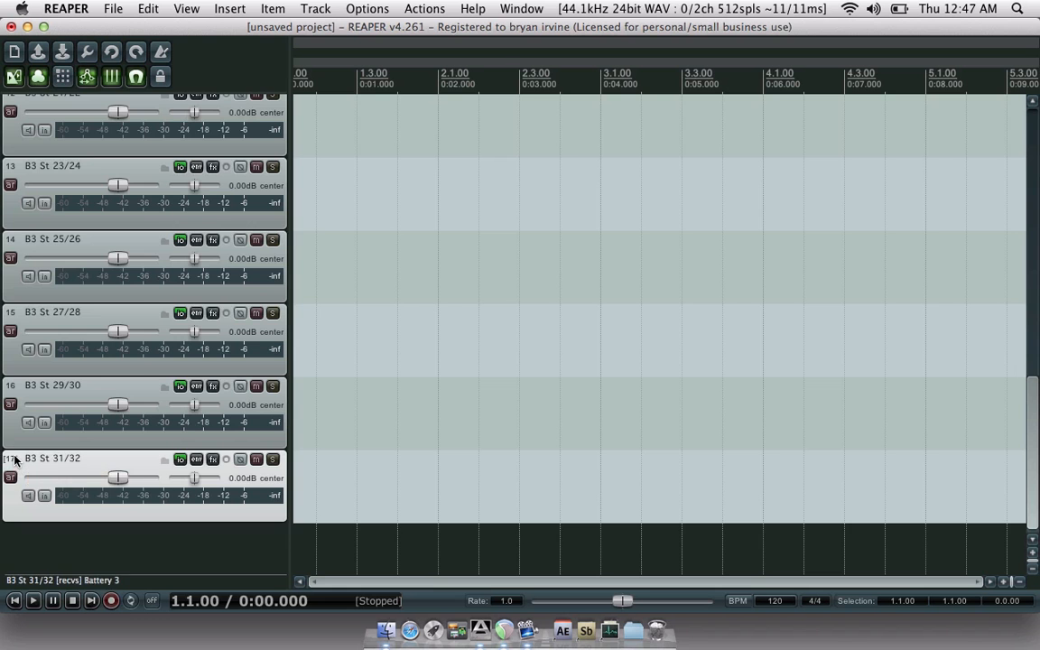
scroll(13, 461, up, 4)
scroll(13, 460, up, 5)
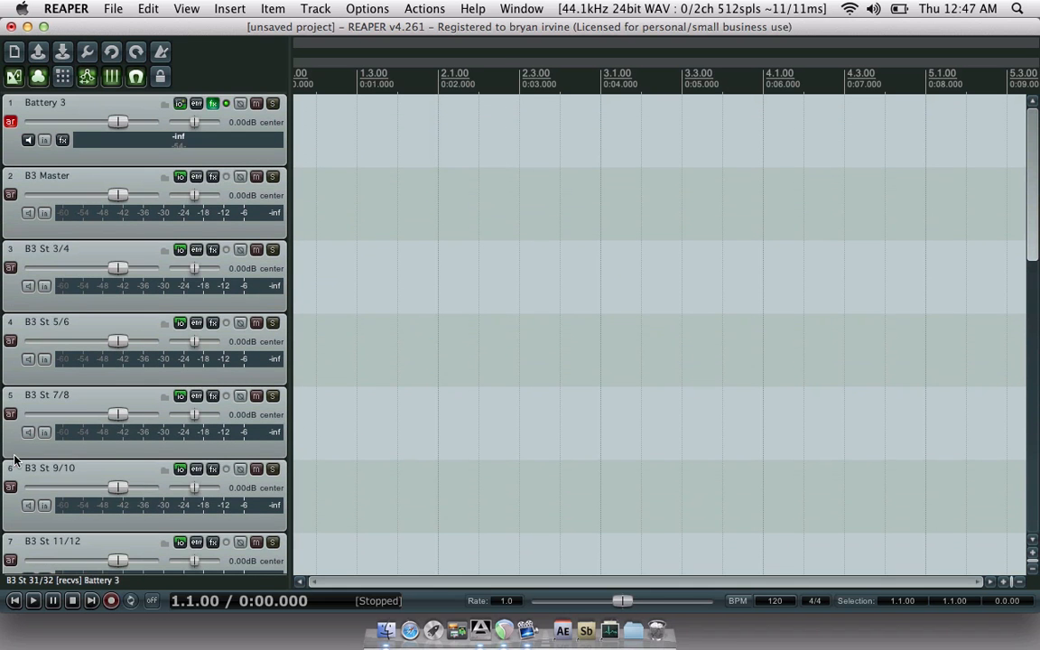
click(16, 178)
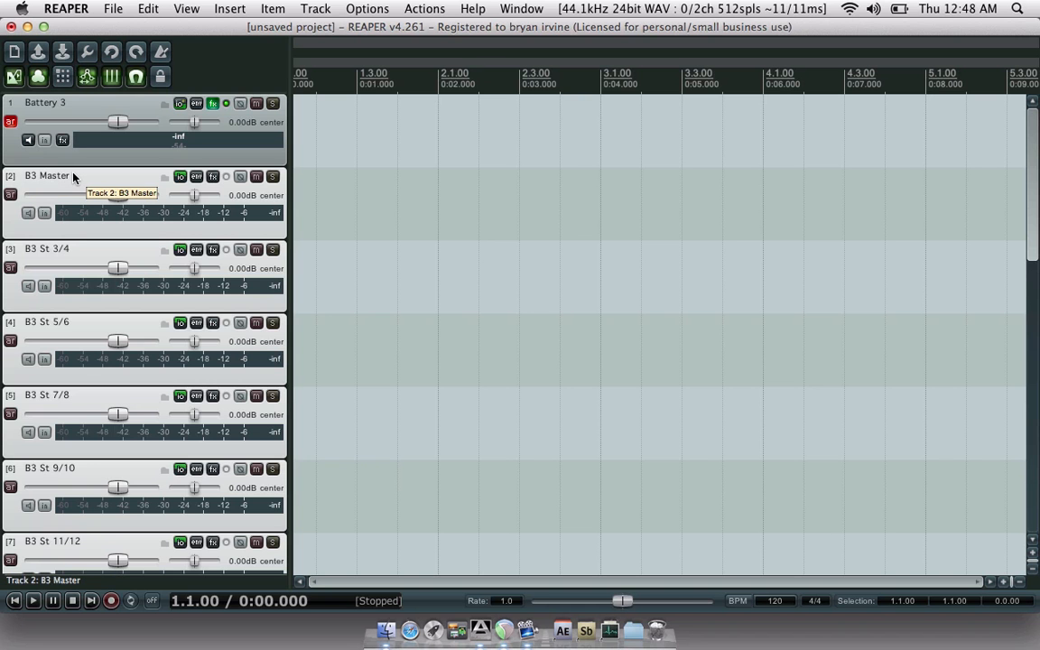
click(78, 109)
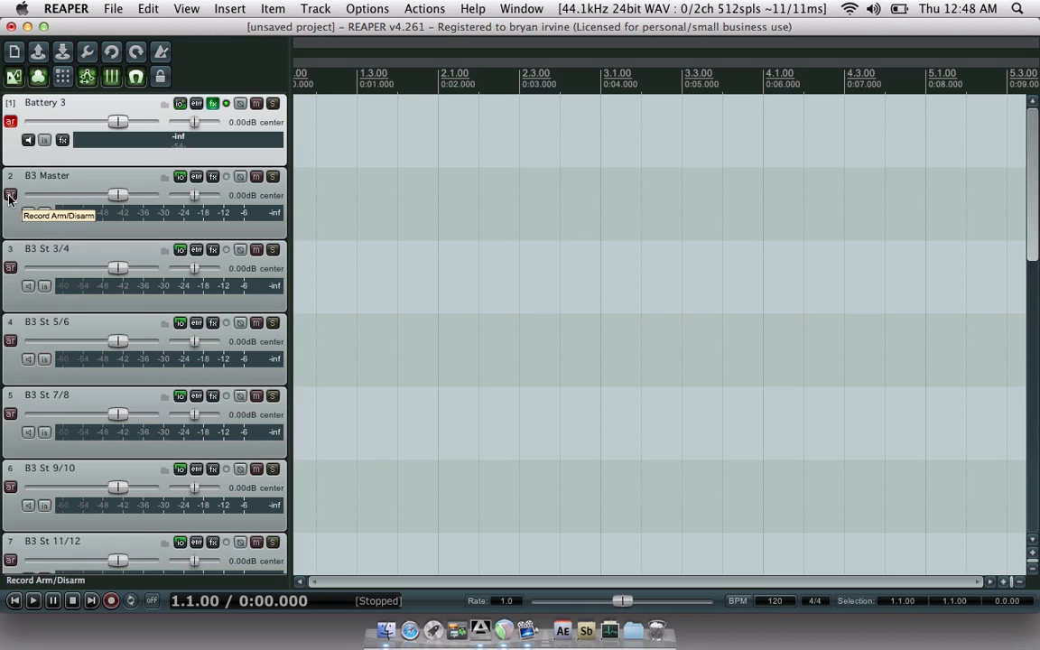
scroll(18, 446, down, 15)
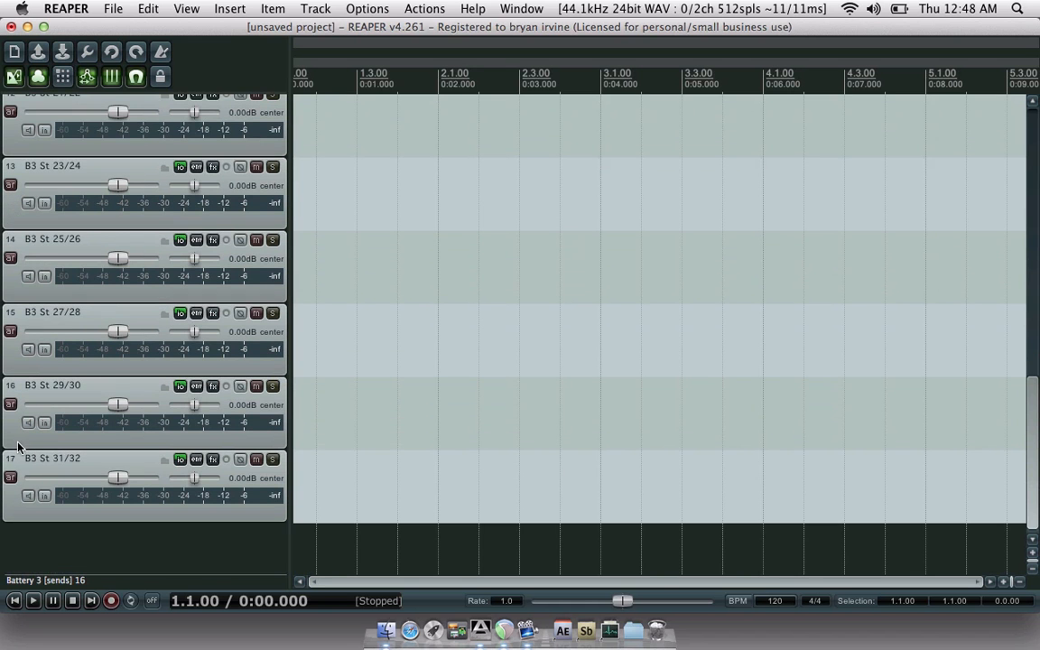
shift+click(10, 503)
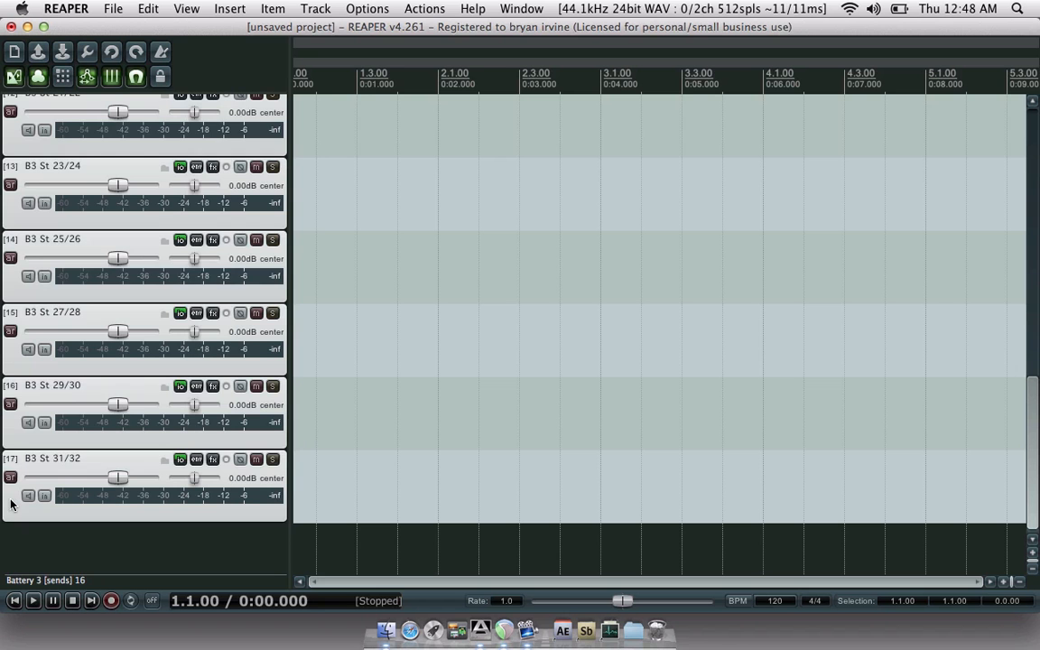
- Open the Toolbar Docker floating toolbar from the View menu and place it mid-screen
click(425, 9)
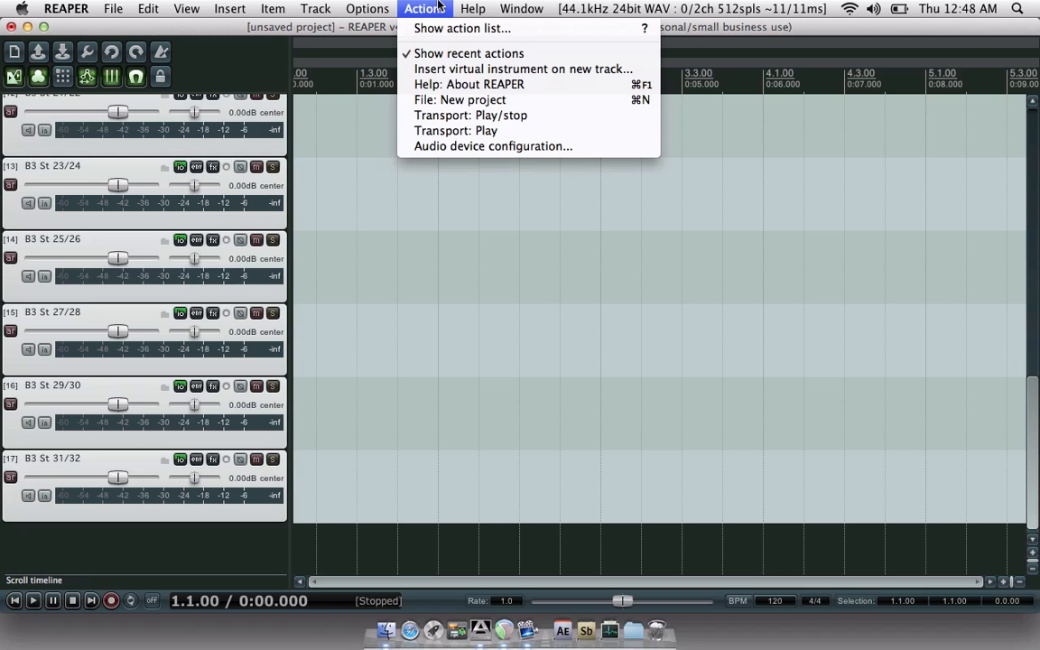
mouse_move(375, 5)
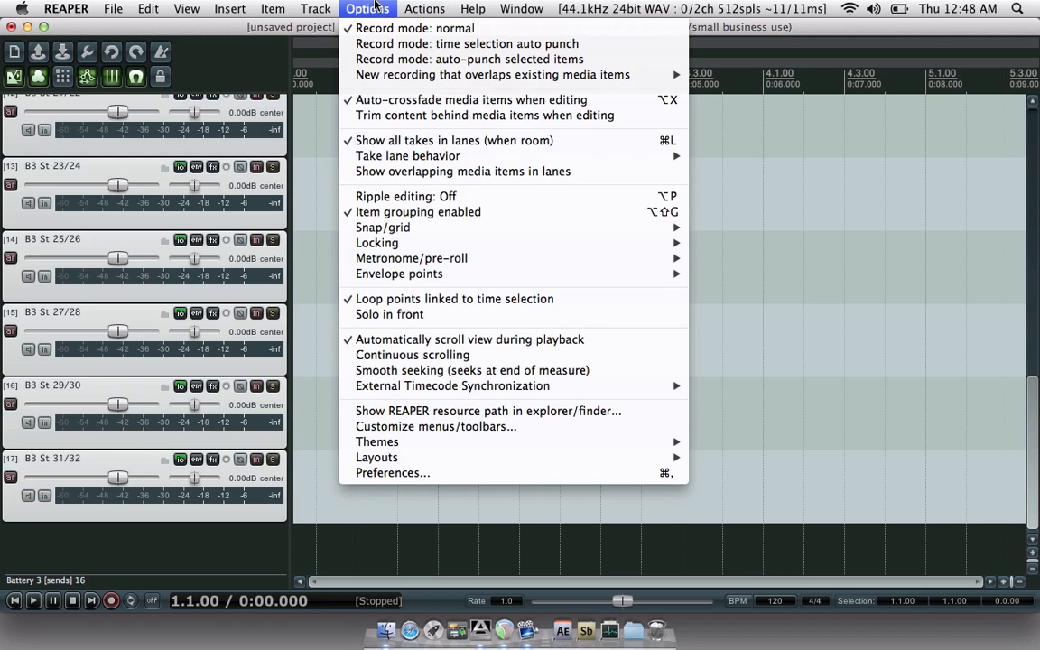
mouse_move(201, 6)
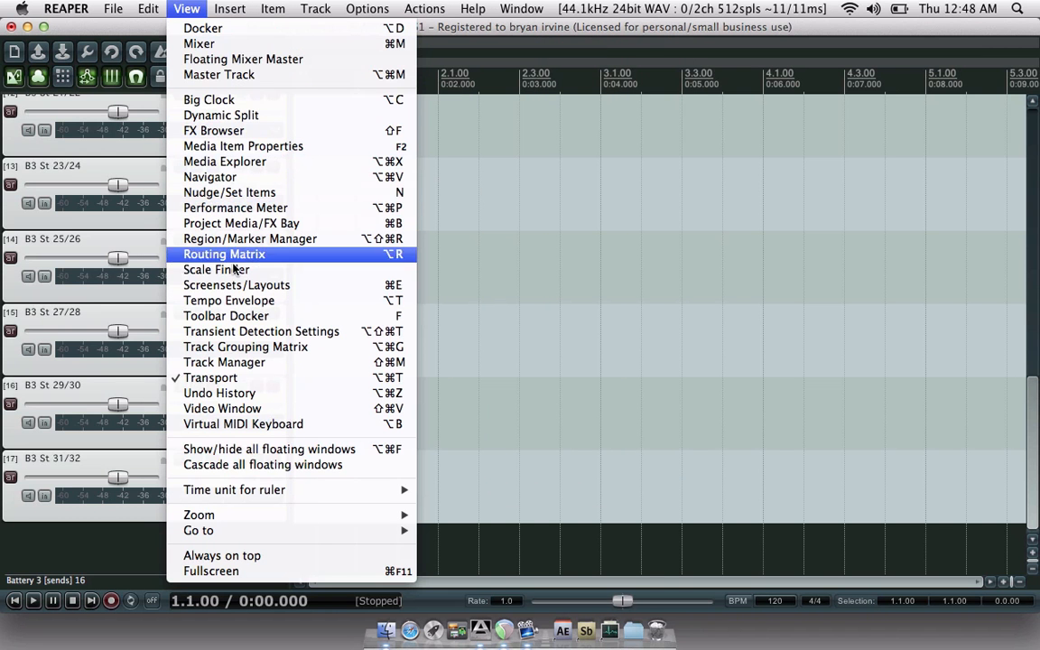
click(230, 315)
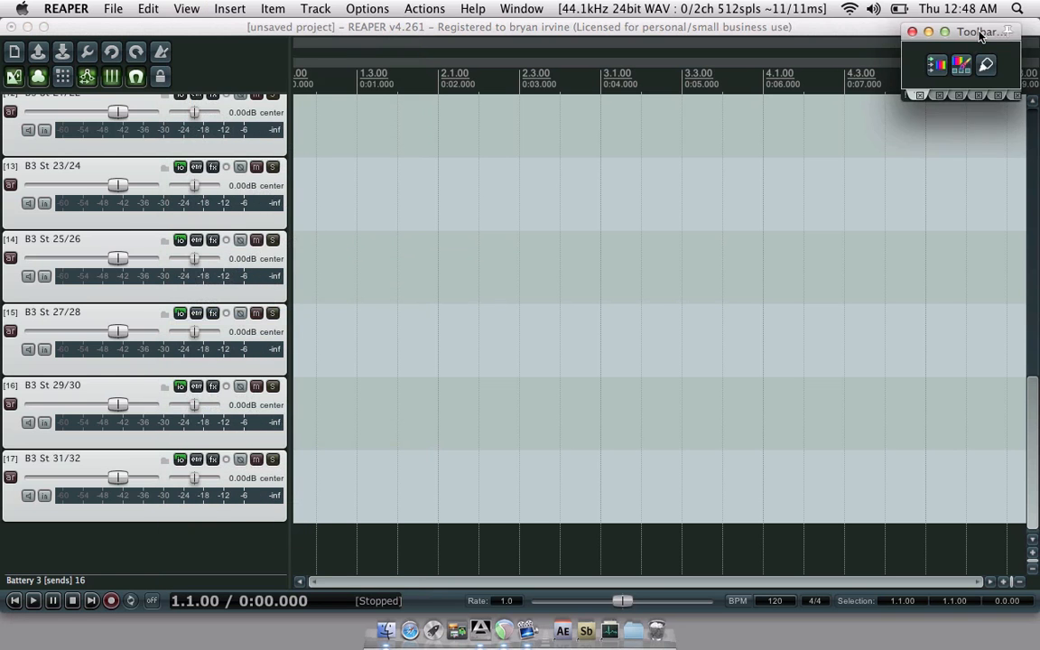
drag(976, 33, 608, 219)
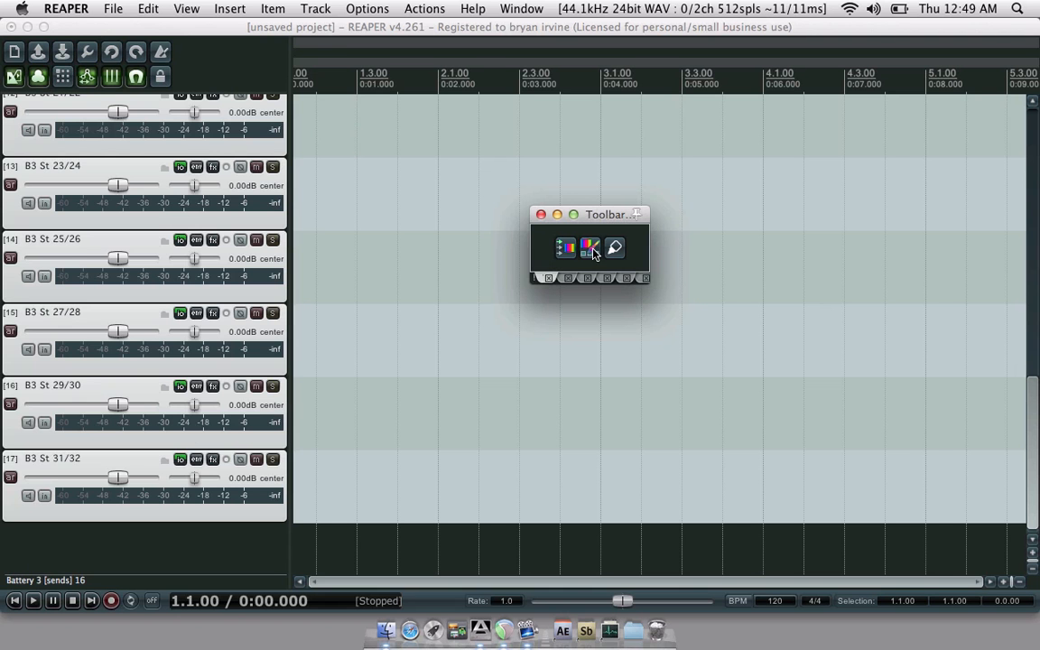
- Colour the Battery 3 track bright red with a custom colour
click(561, 249)
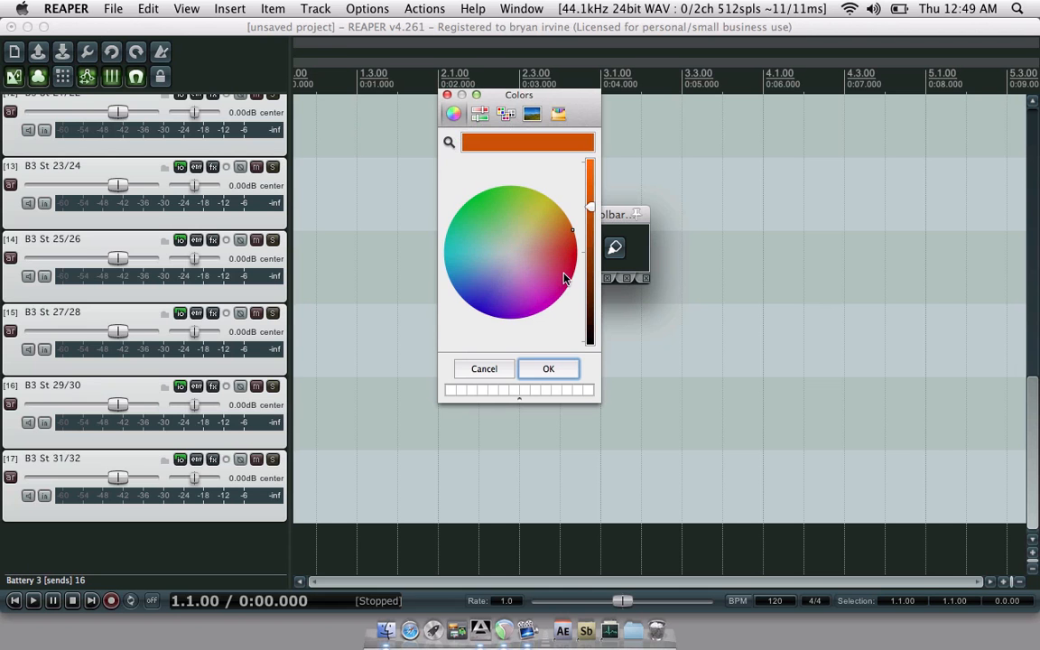
click(575, 254)
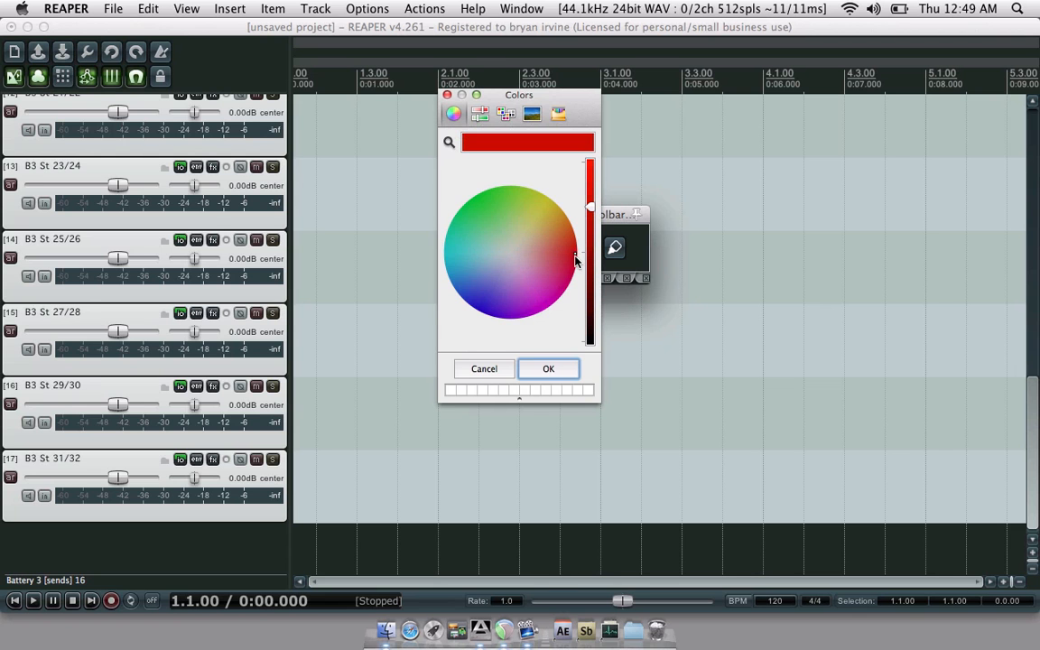
drag(592, 206, 596, 171)
click(565, 369)
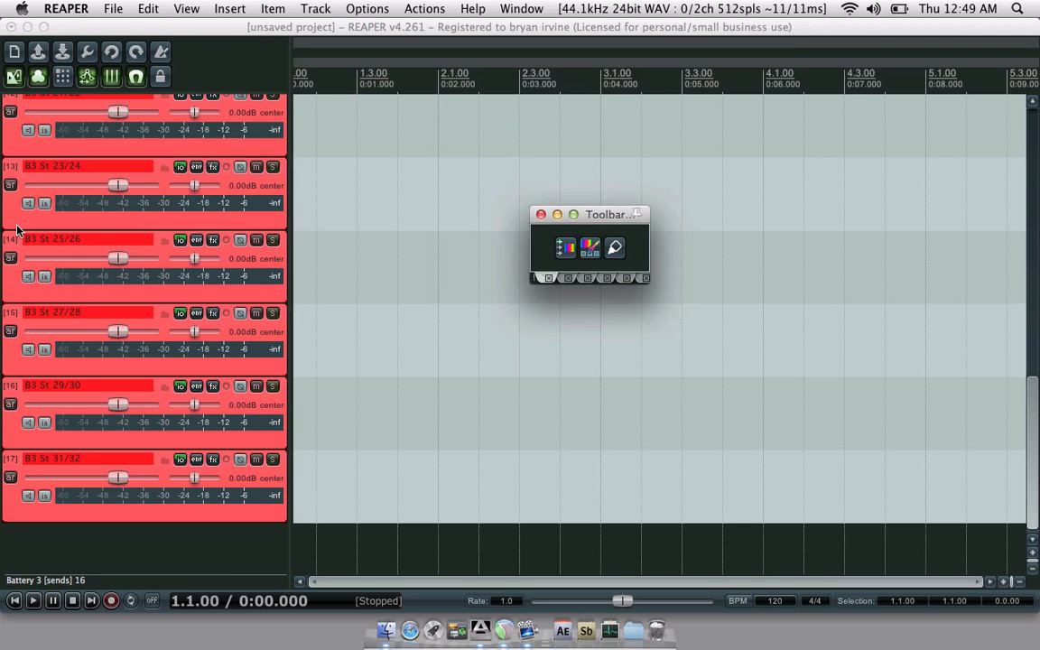
- Select the output tracks down to track 17 and colour them light pink
scroll(14, 228, up, 10)
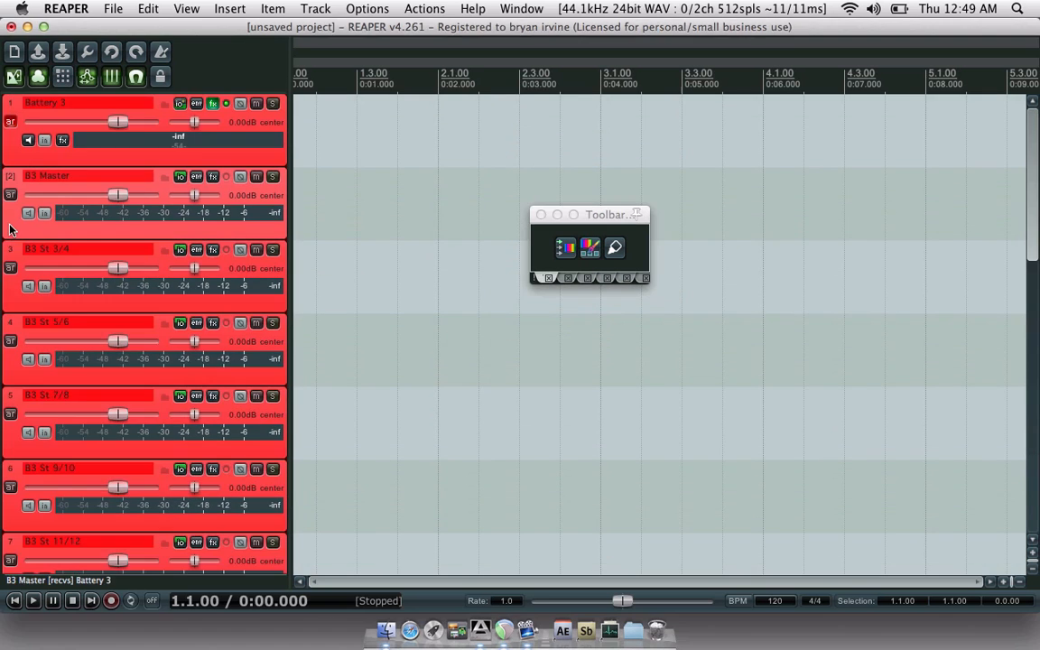
scroll(11, 229, down, 10)
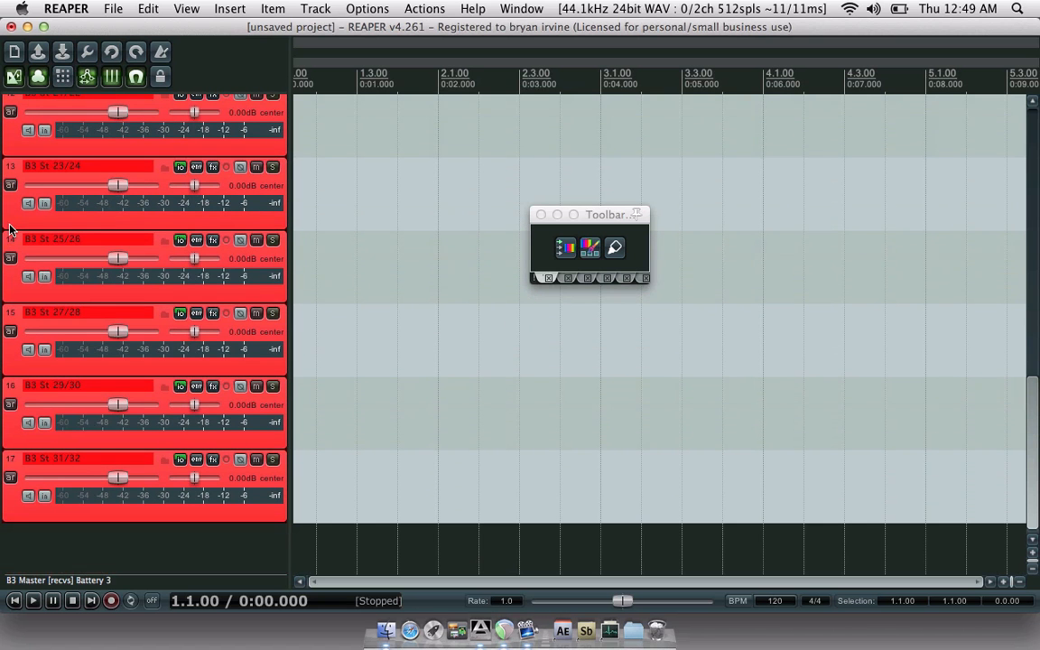
shift+click(12, 512)
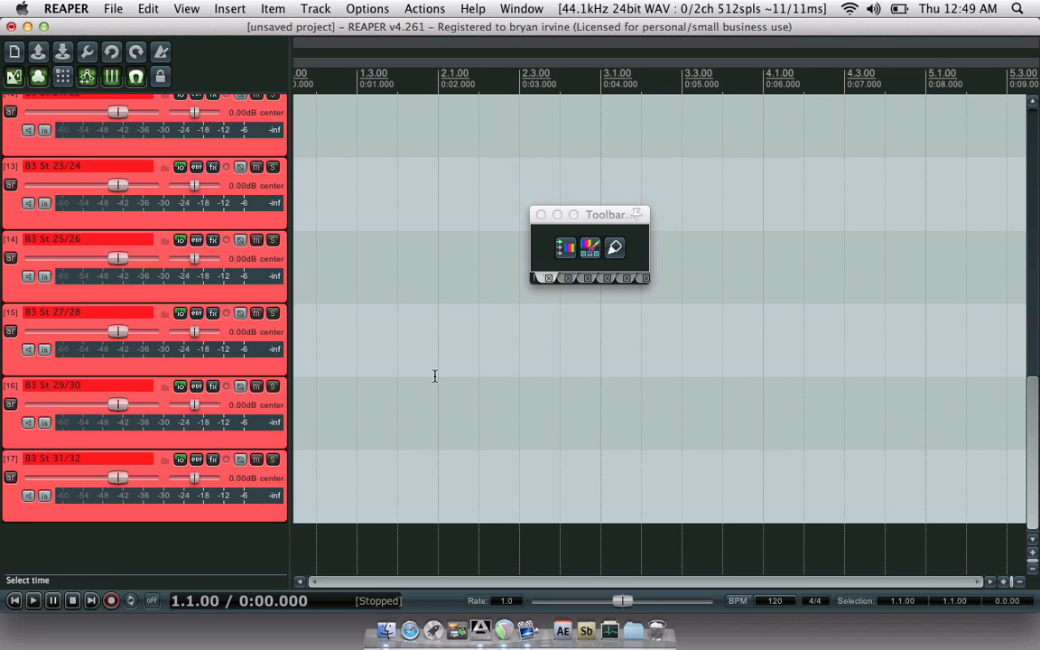
click(588, 249)
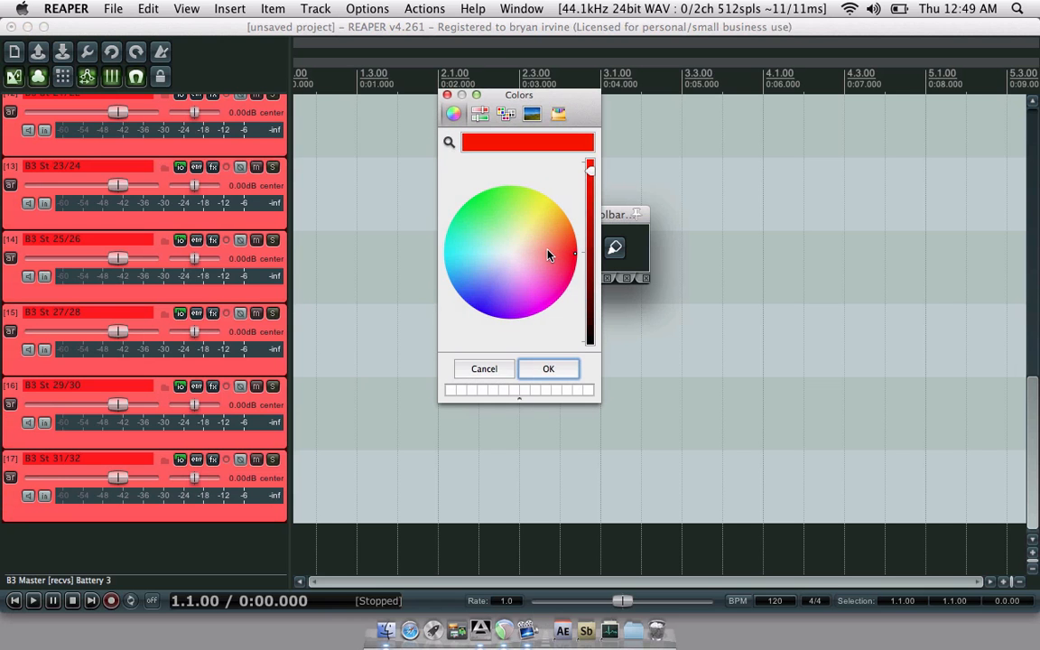
click(546, 257)
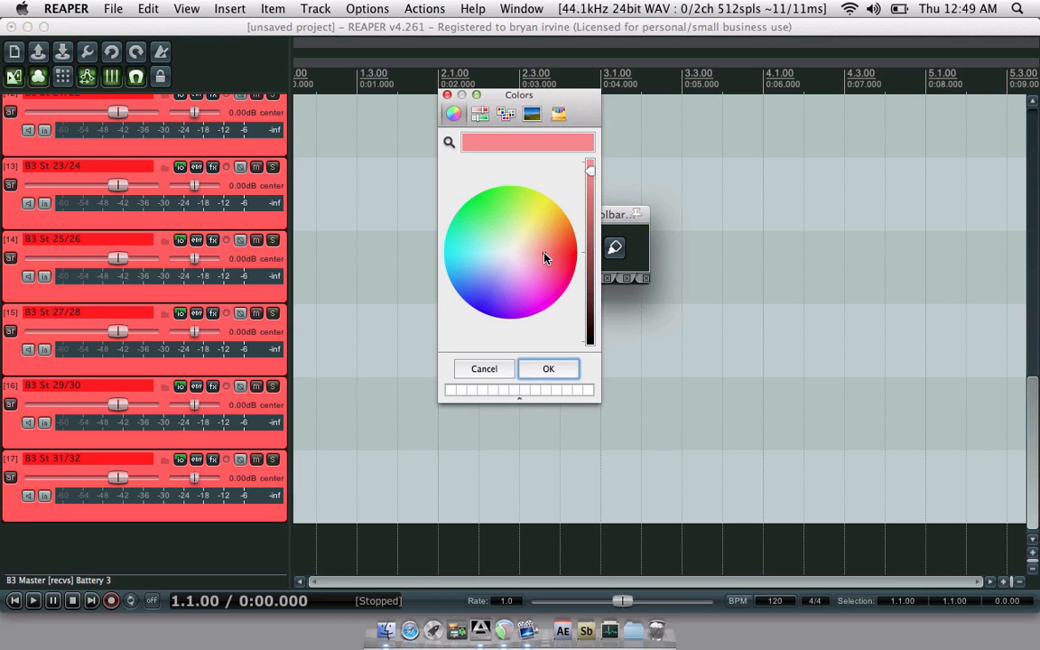
click(538, 261)
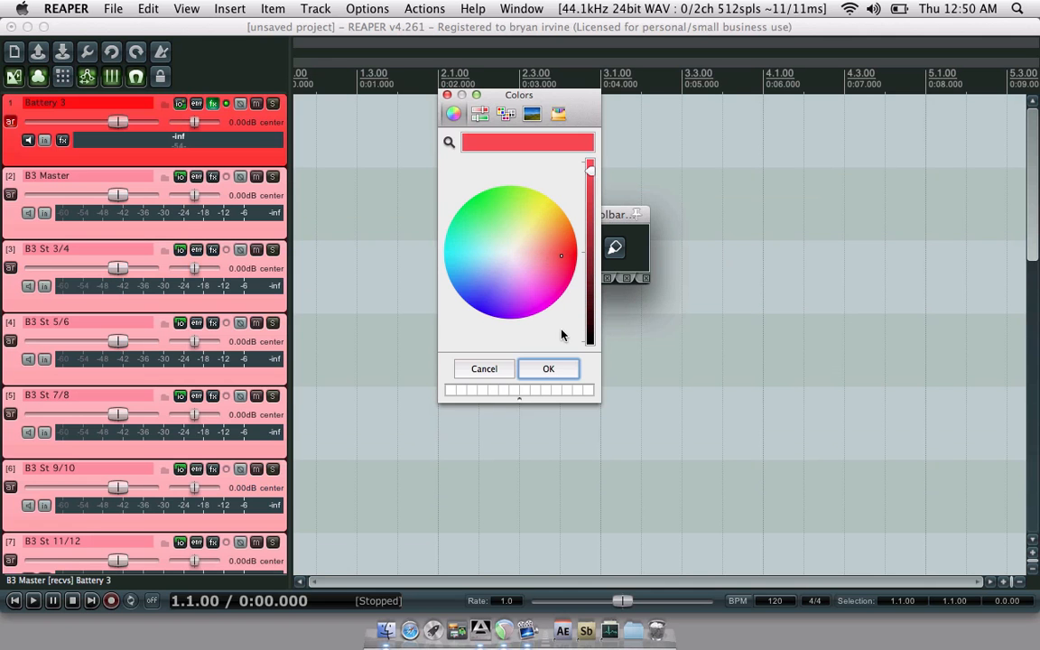
click(548, 369)
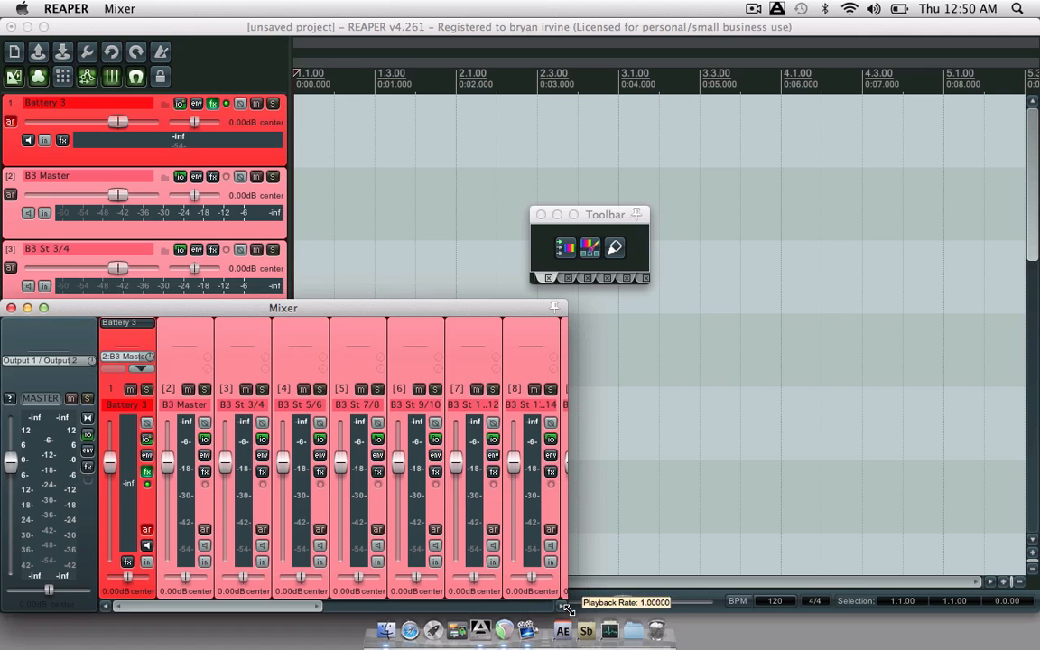
- Widen the Mixer to review every channel, close it with Cmd+M, and select B3 Master
drag(569, 610, 1029, 591)
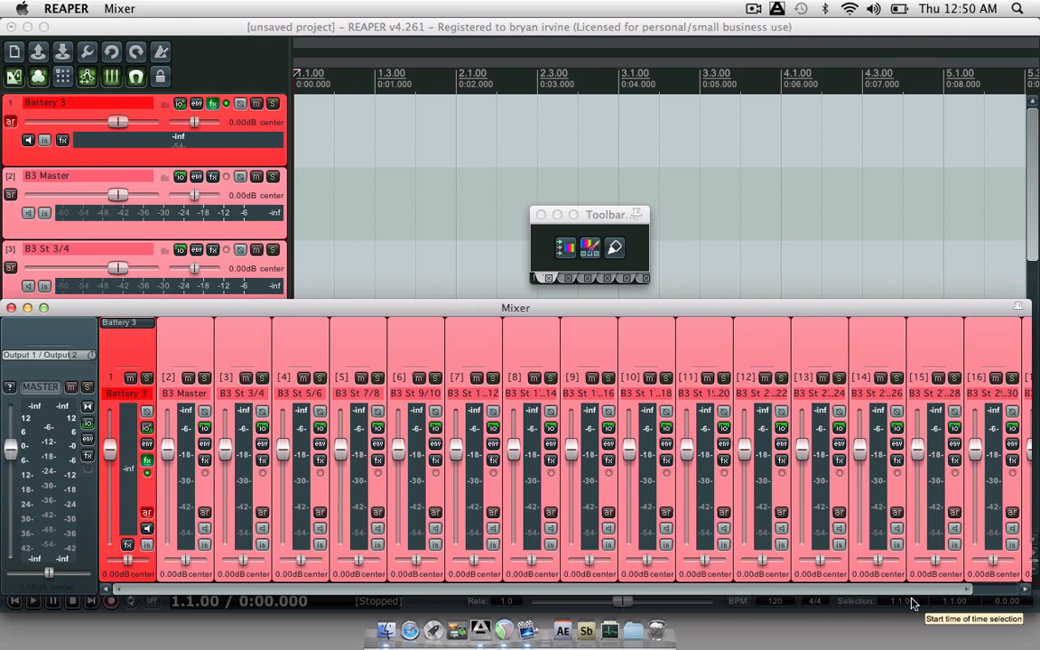
drag(905, 589, 823, 597)
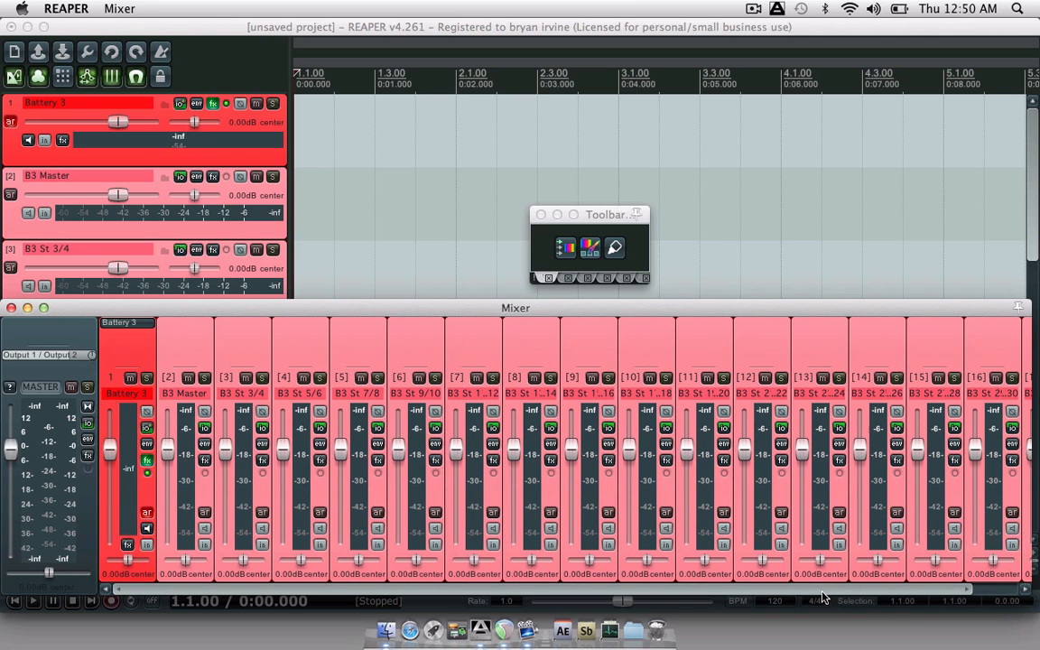
click(24, 163)
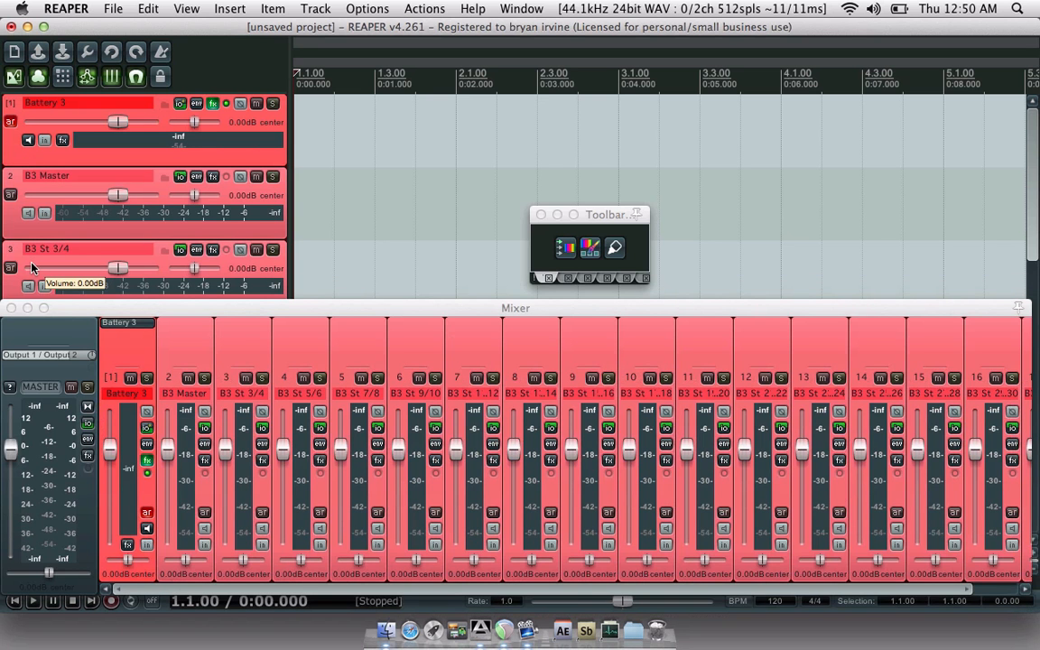
key(super+m)
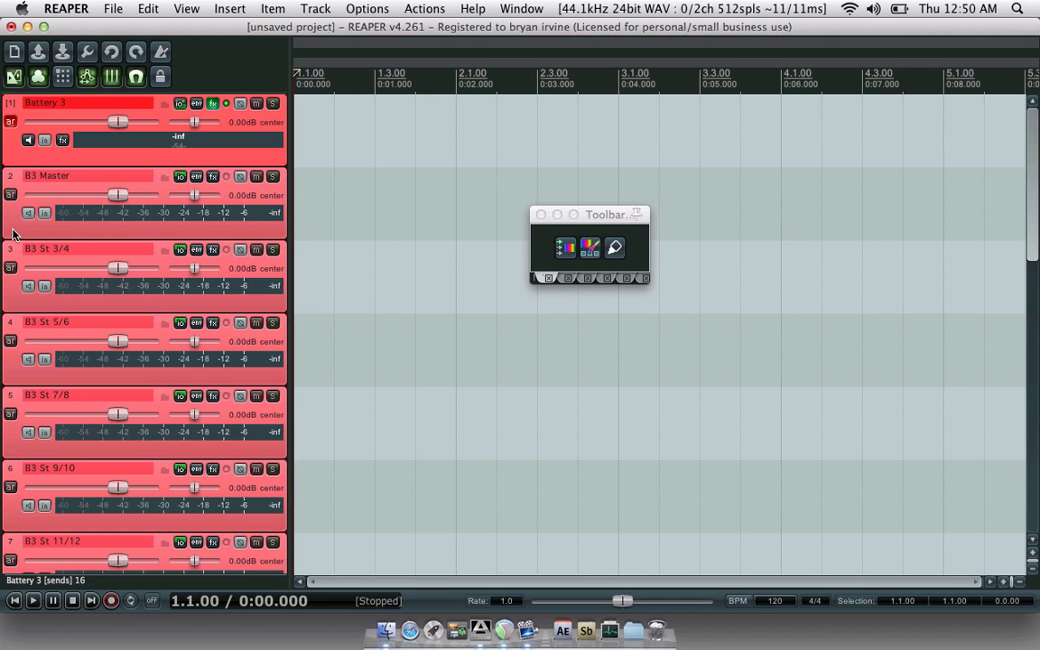
click(13, 234)
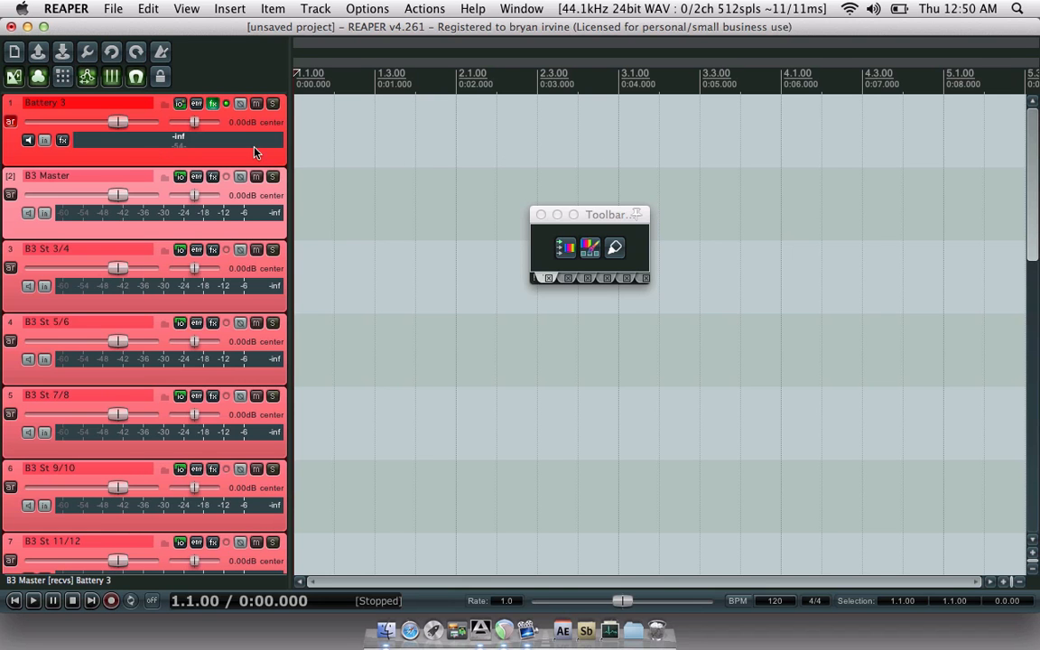
click(212, 103)
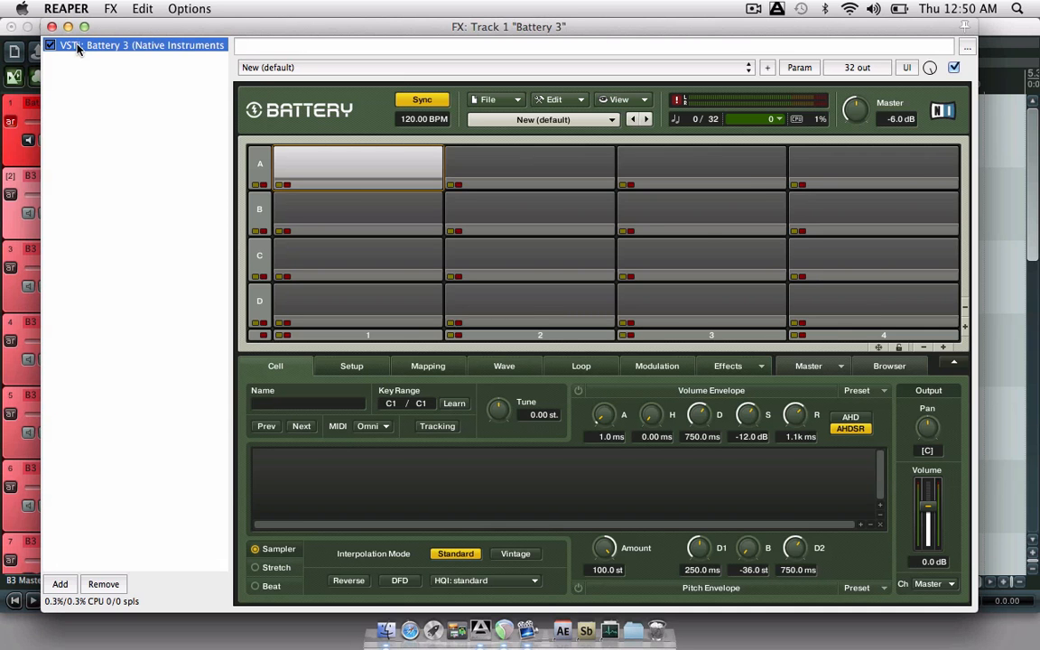
click(51, 26)
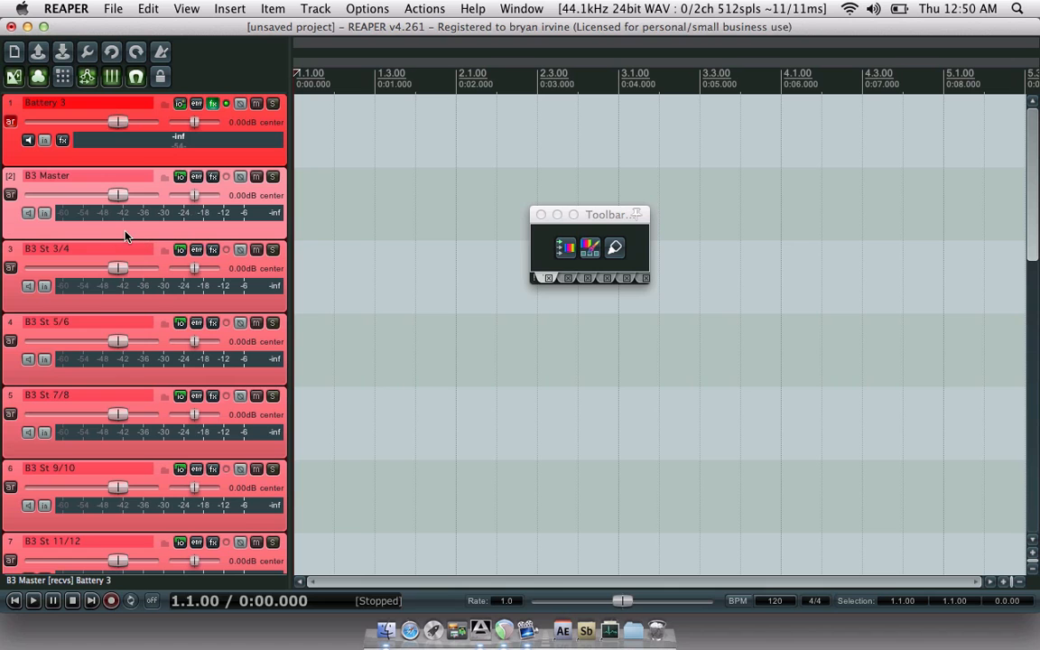
click(213, 104)
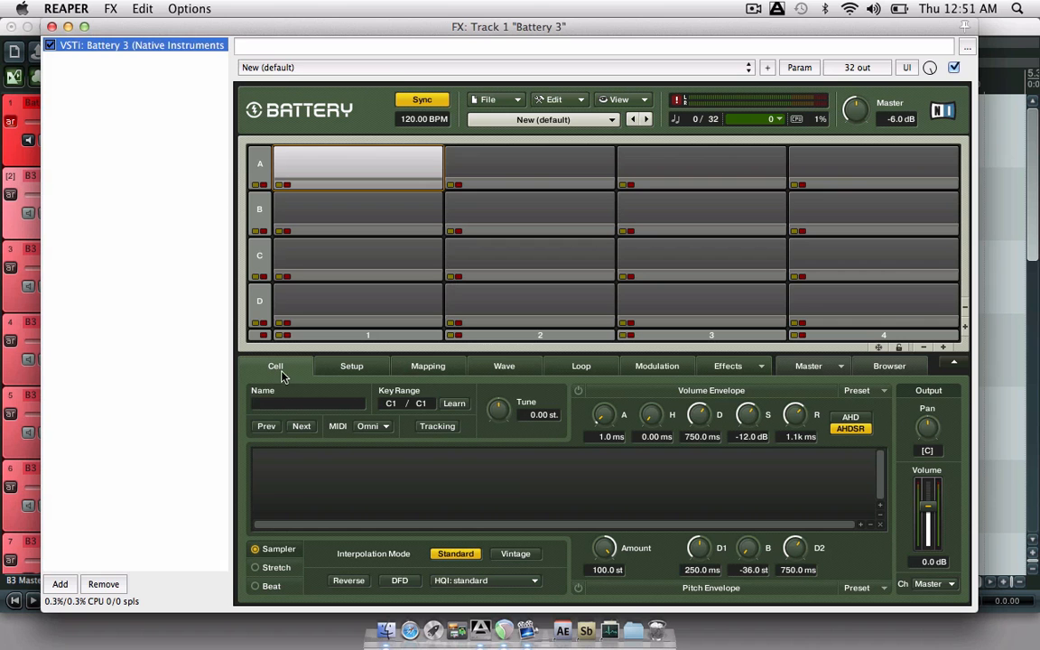
click(906, 589)
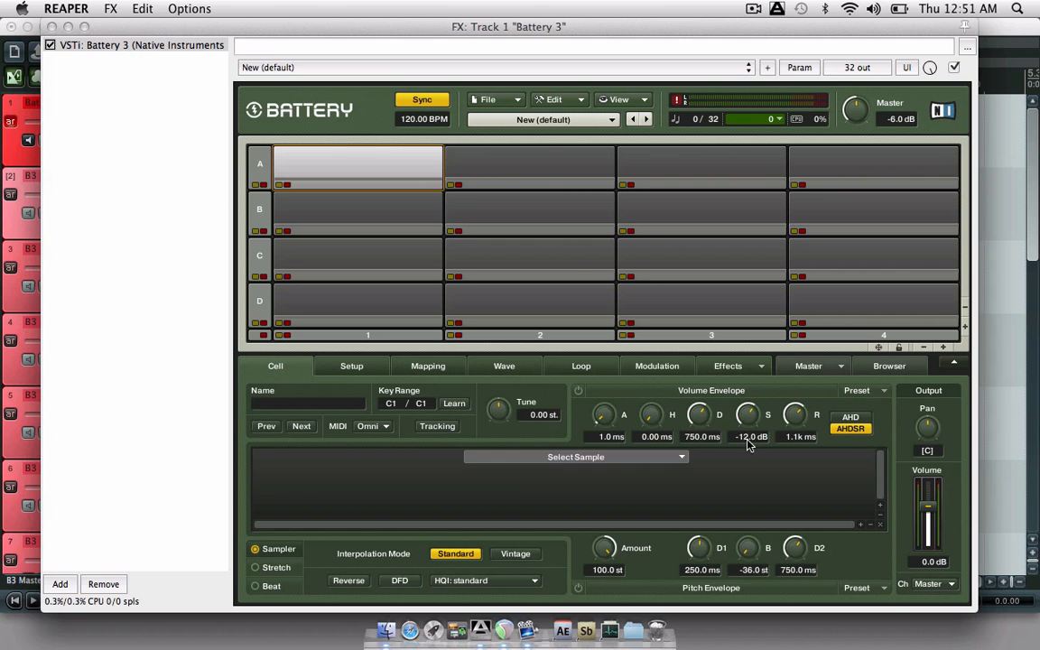
click(540, 159)
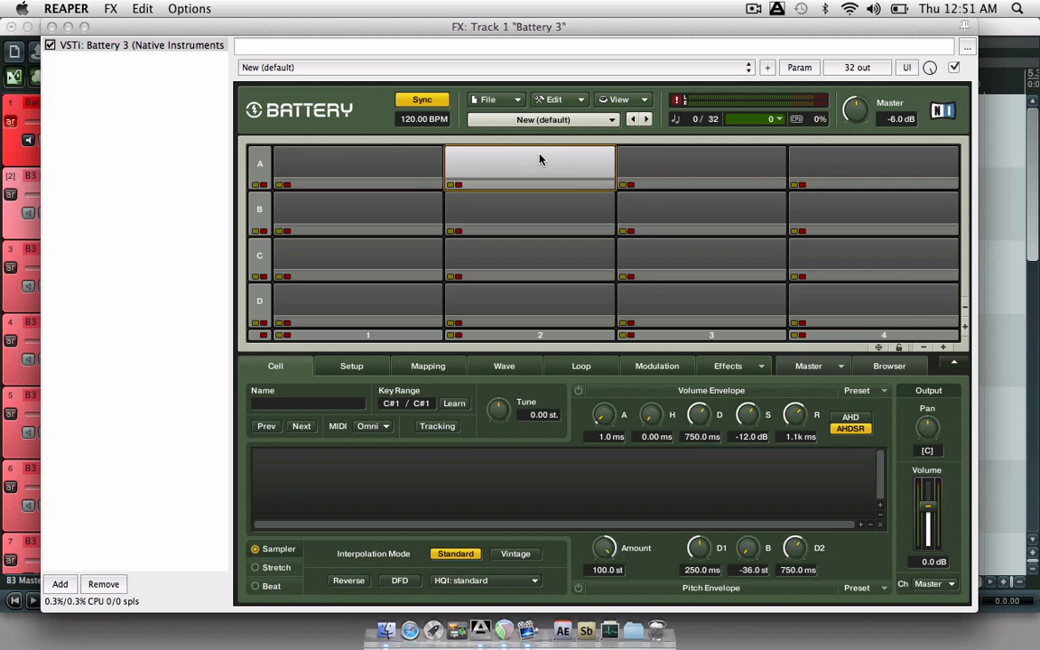
click(667, 158)
click(829, 165)
click(829, 213)
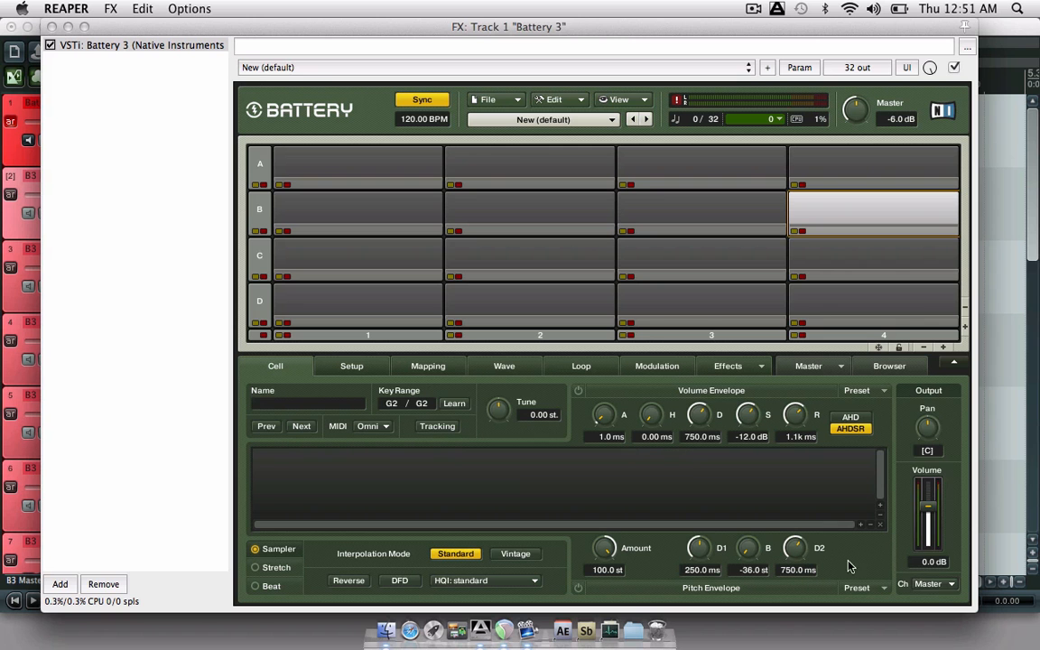
click(939, 584)
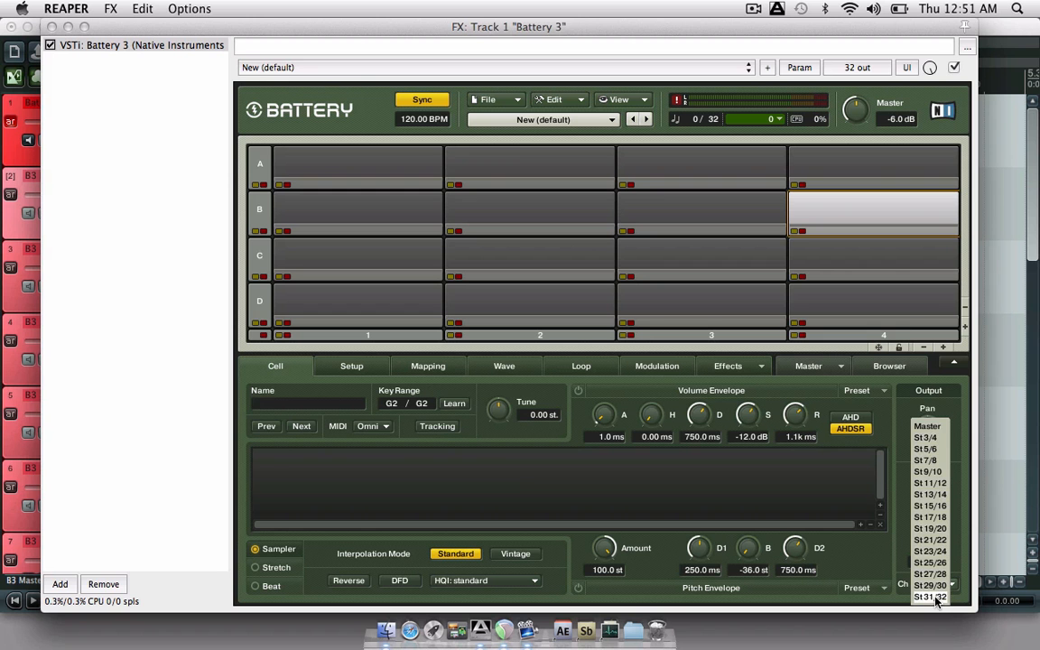
click(900, 432)
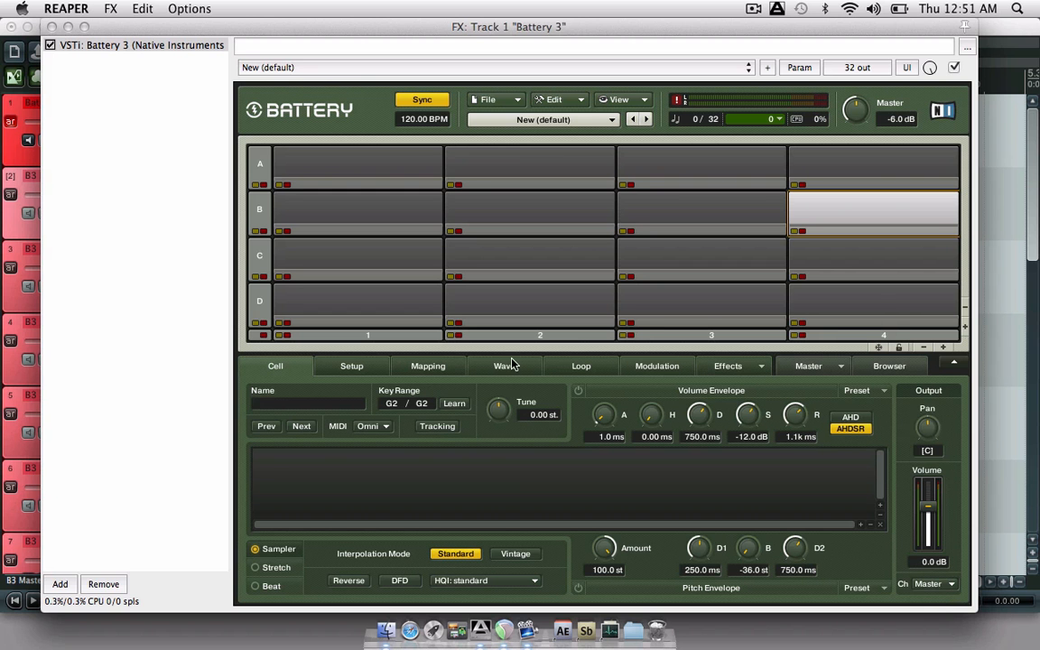
click(377, 179)
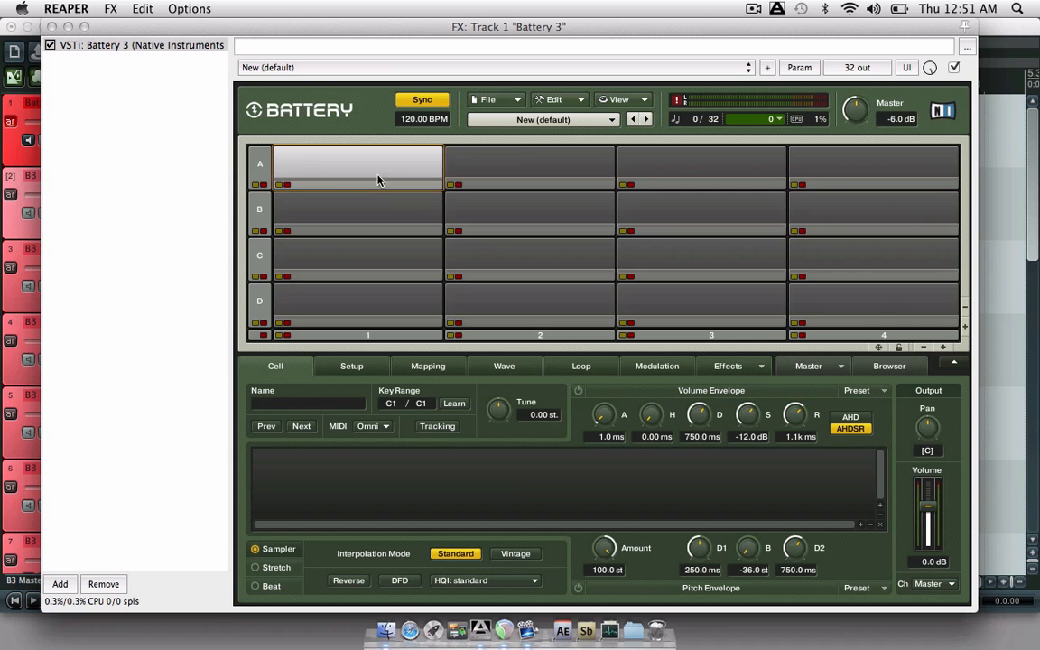
click(51, 27)
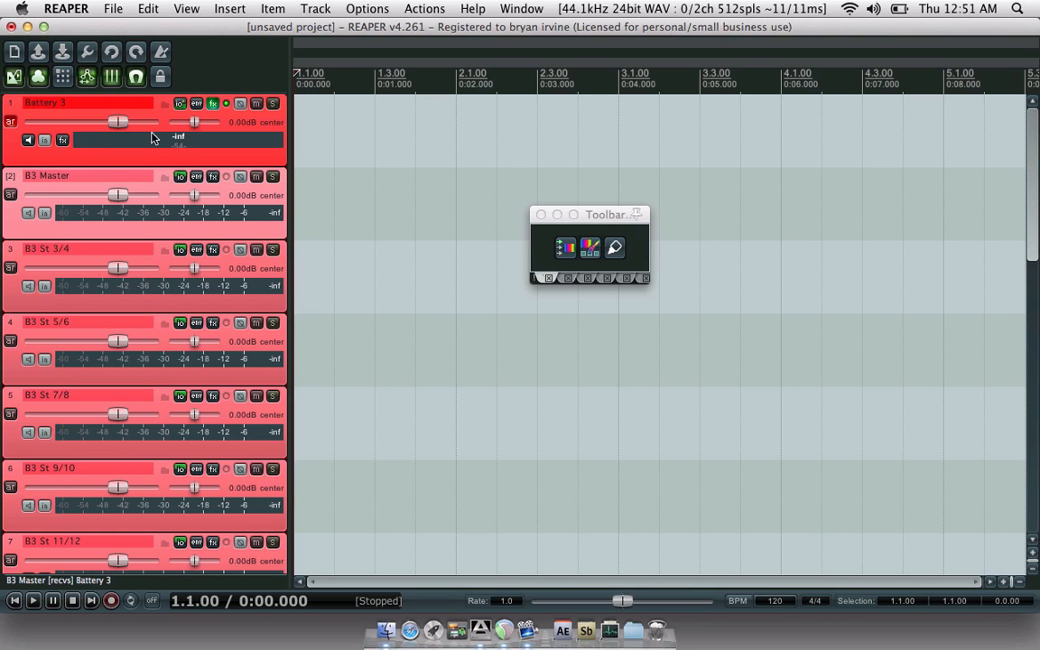
click(180, 105)
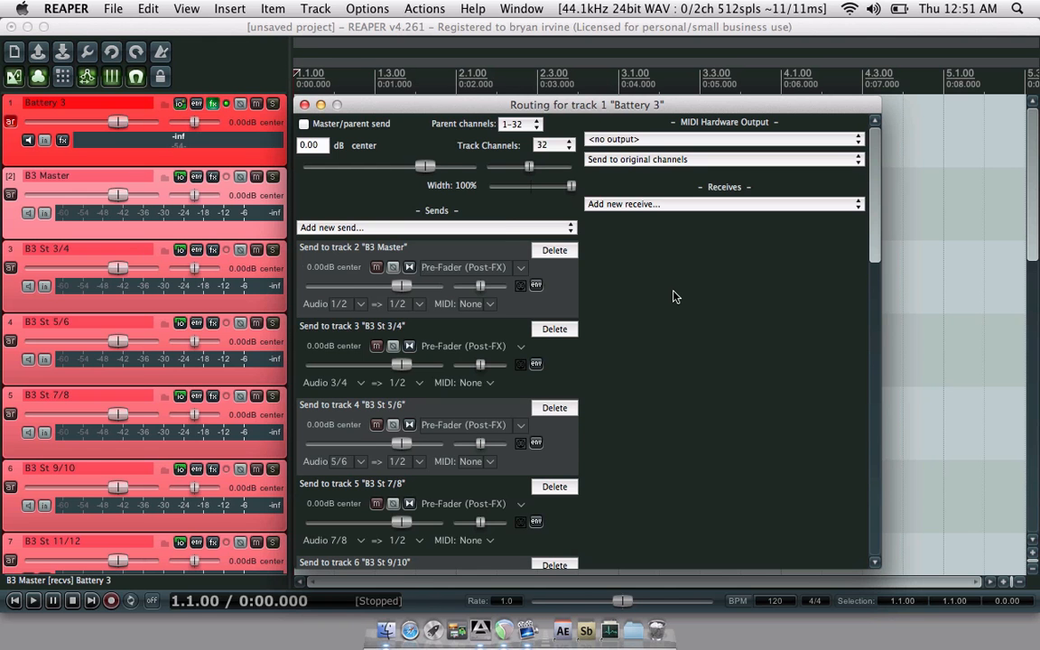
scroll(673, 296, down, 8)
scroll(673, 296, down, 12)
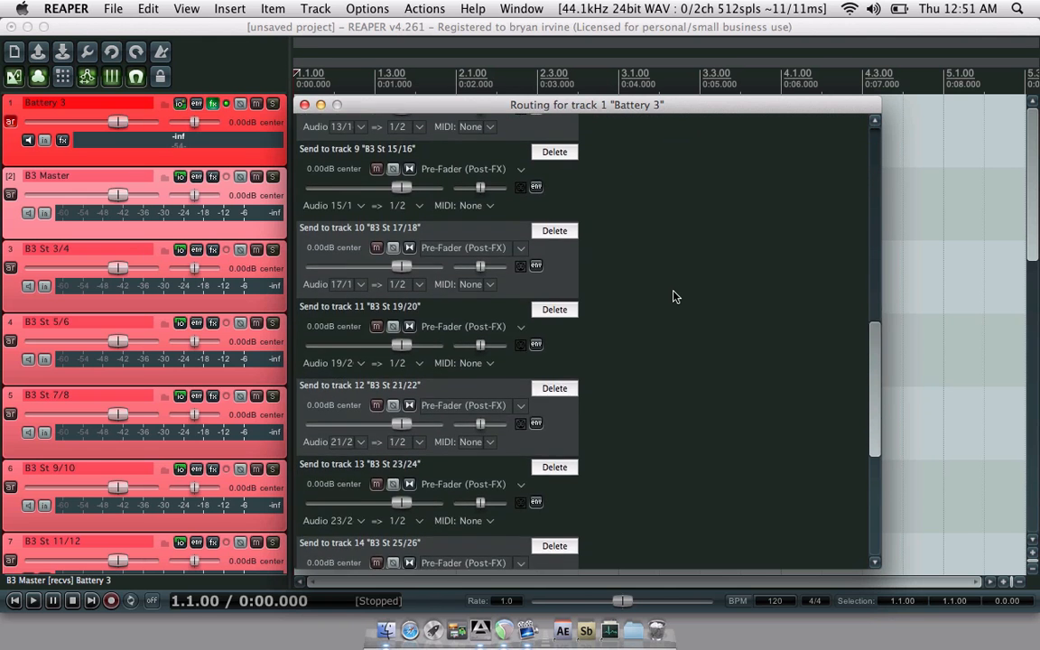
scroll(672, 296, down, 3)
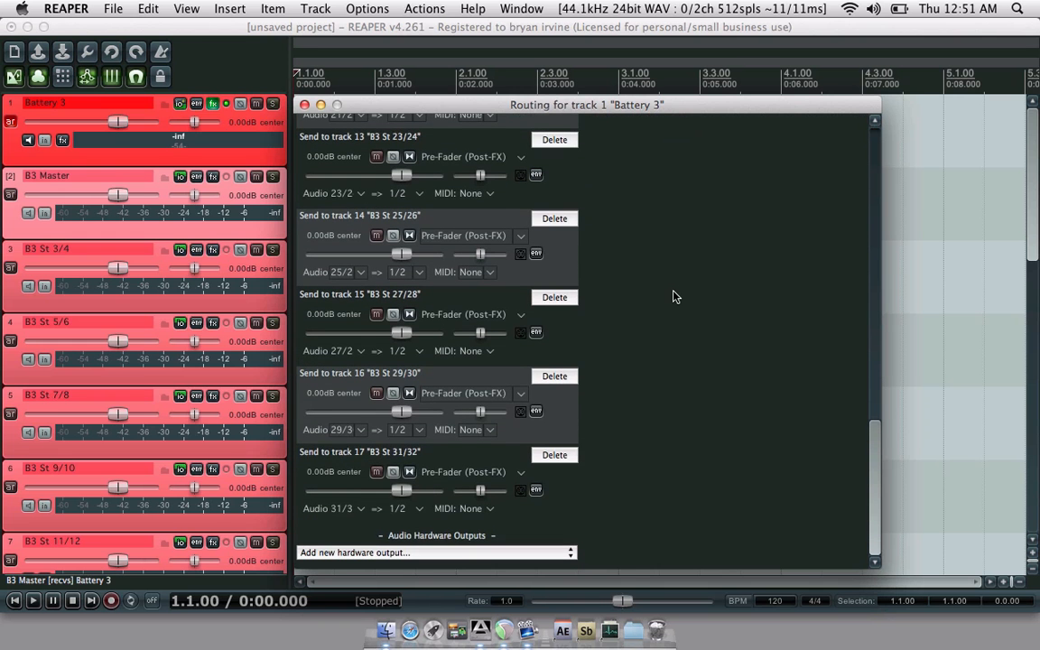
scroll(673, 296, up, 20)
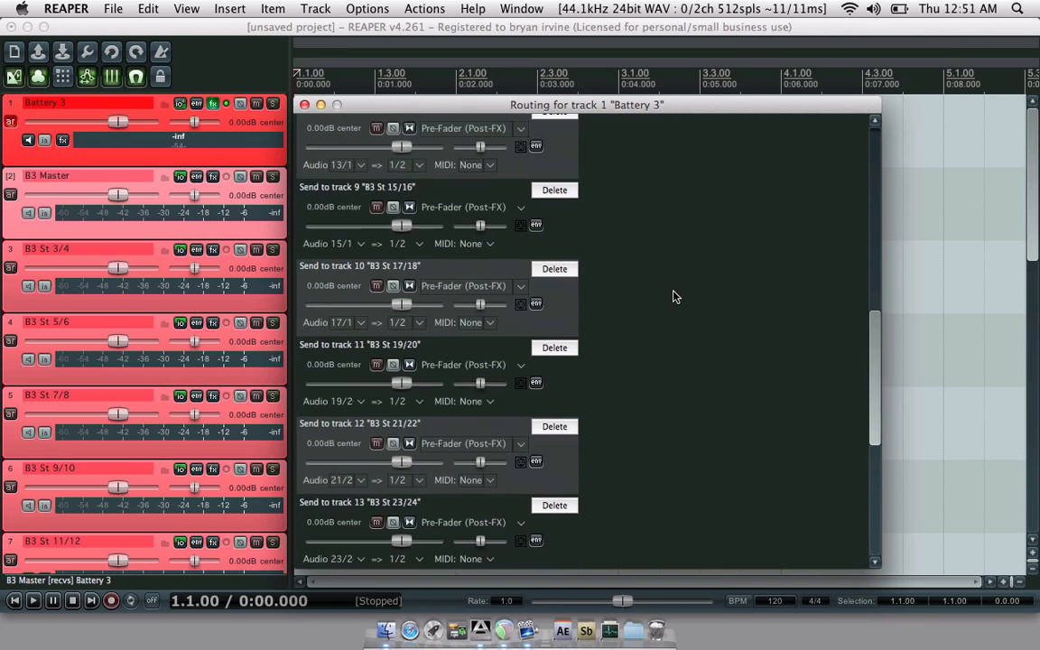
scroll(673, 296, up, 6)
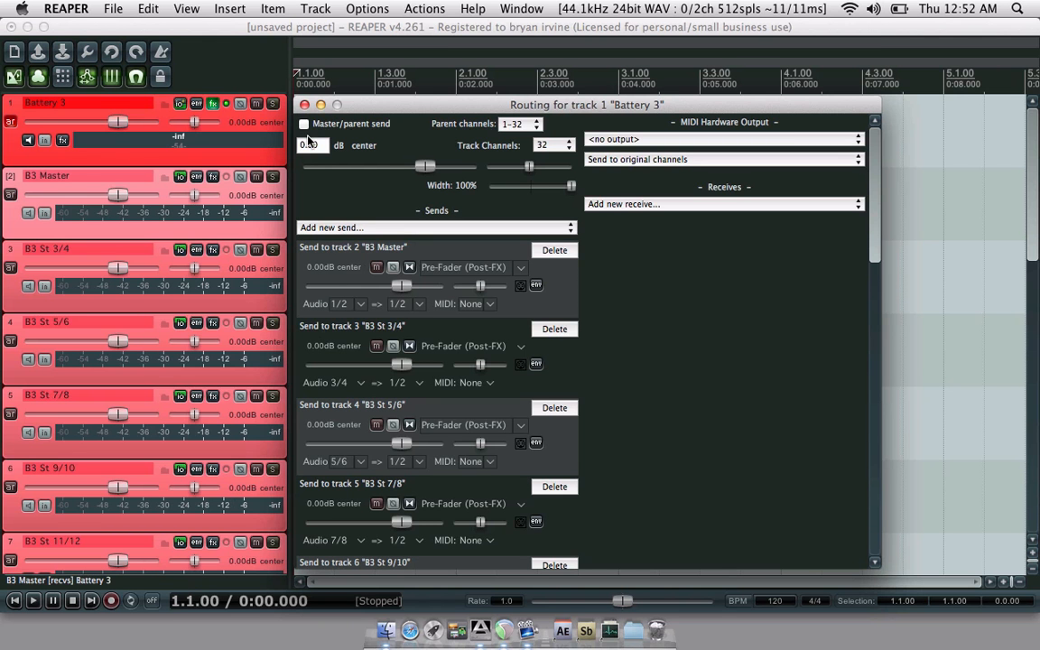
click(304, 106)
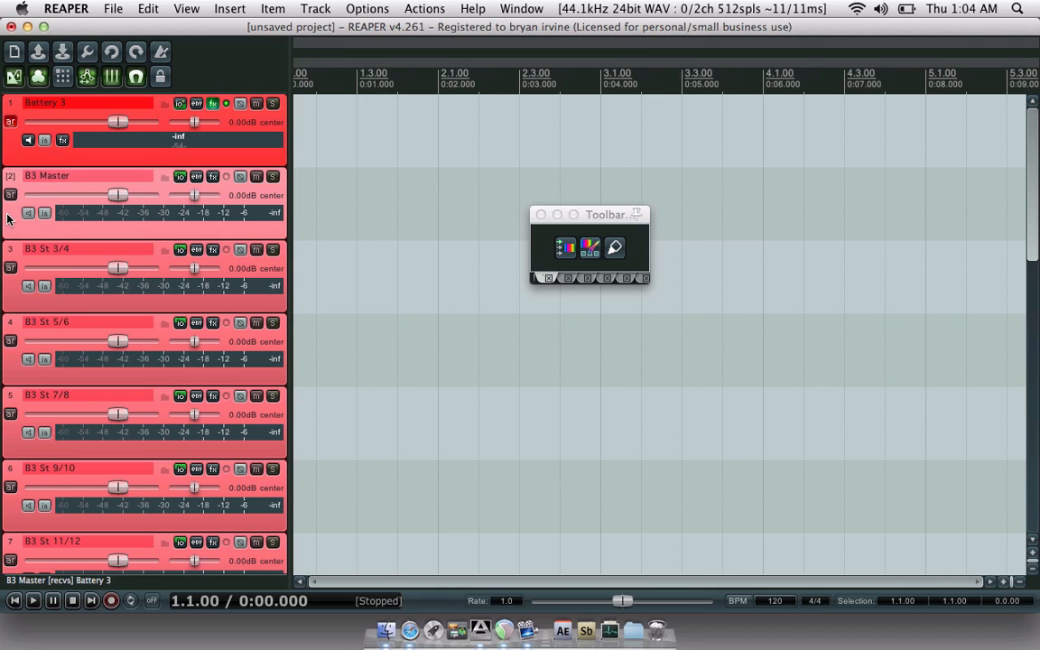
- Select the output tracks down to track 17 and open the Track Manager
scroll(8, 218, down, 10)
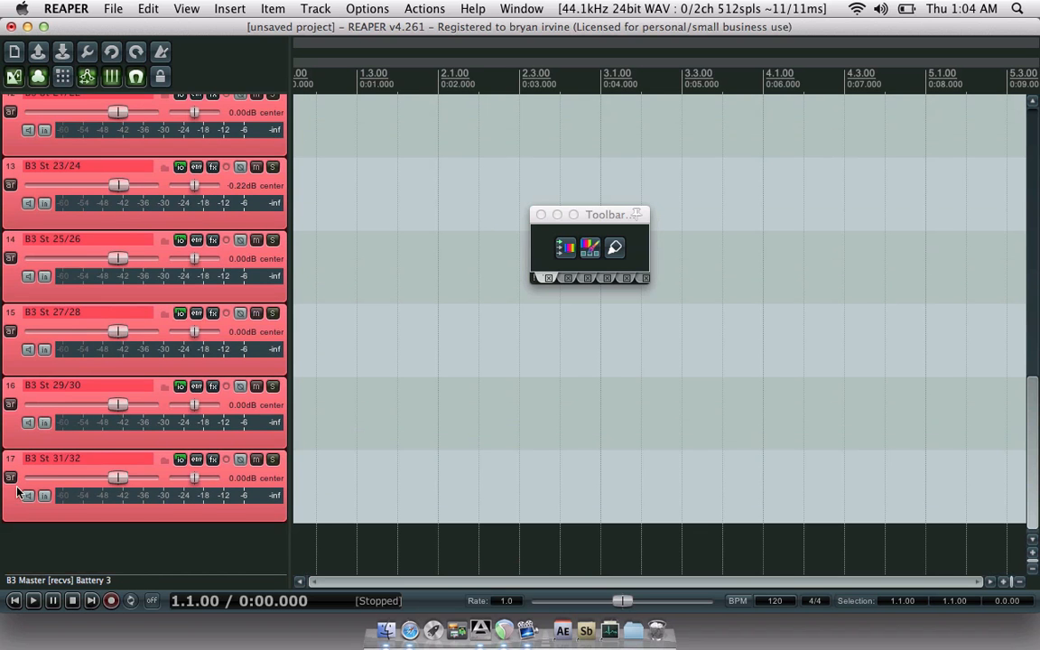
shift+click(13, 501)
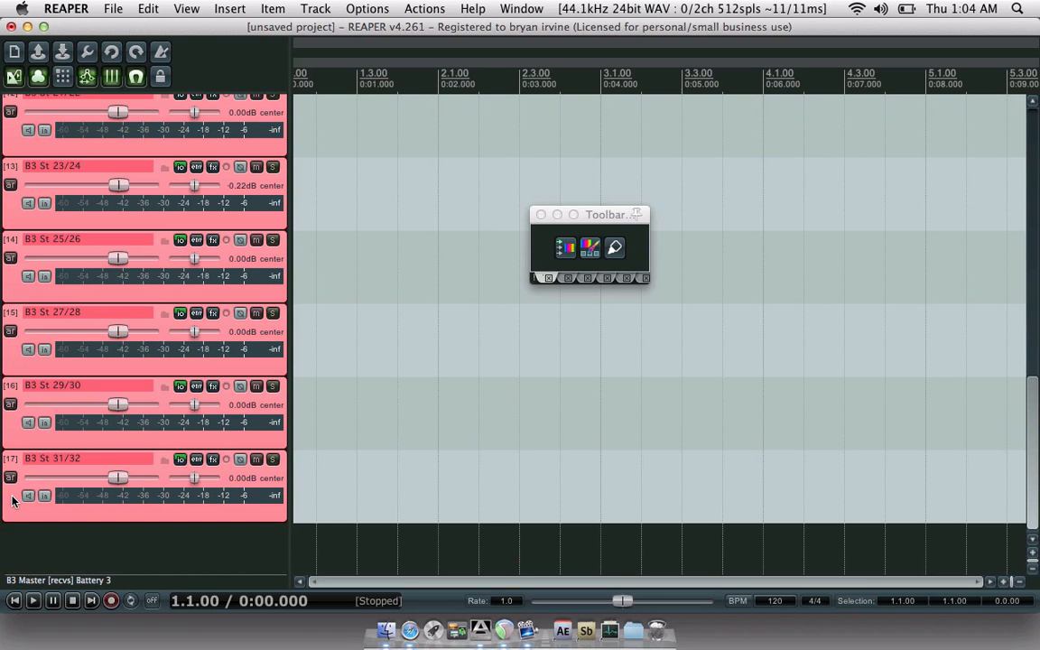
click(183, 8)
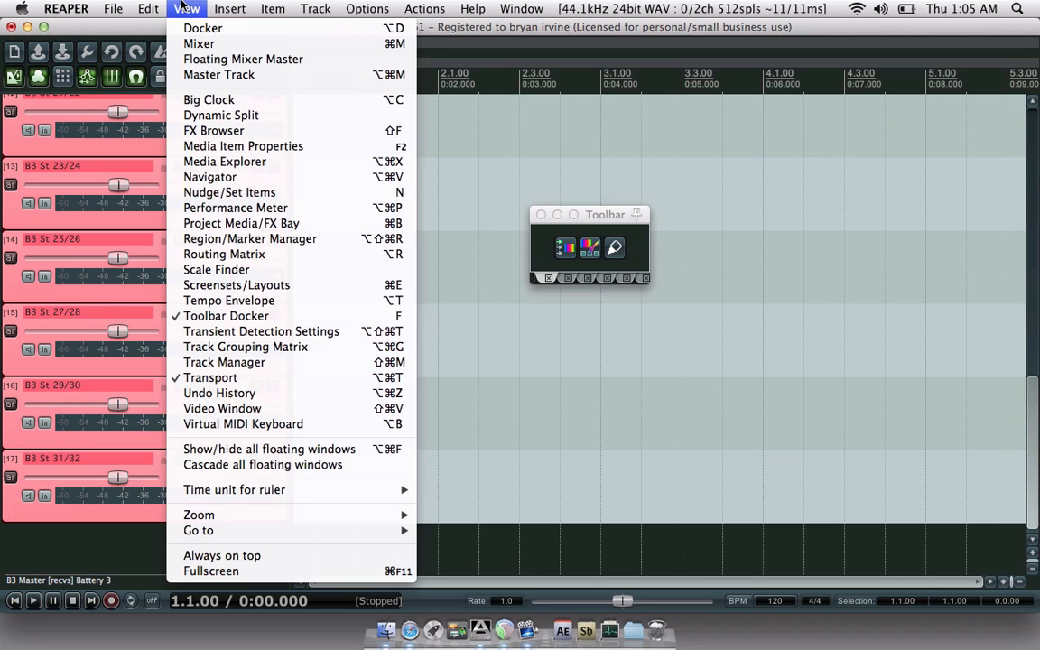
click(223, 364)
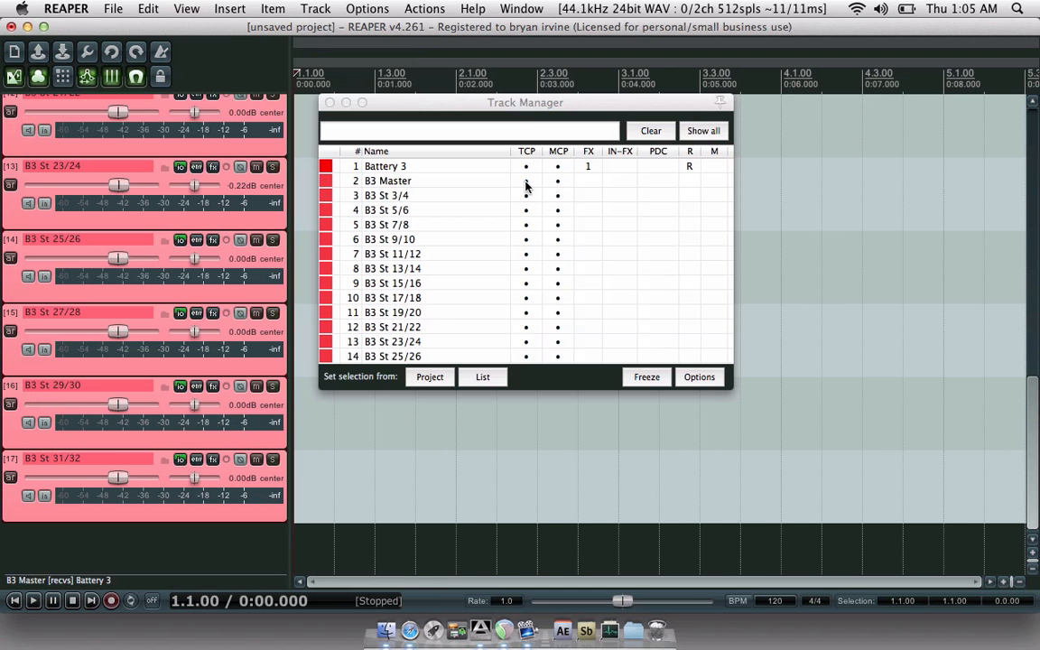
- Hide B3 Master through B3 St 25/26 from the track panel, keeping Battery 3 shown
click(527, 181)
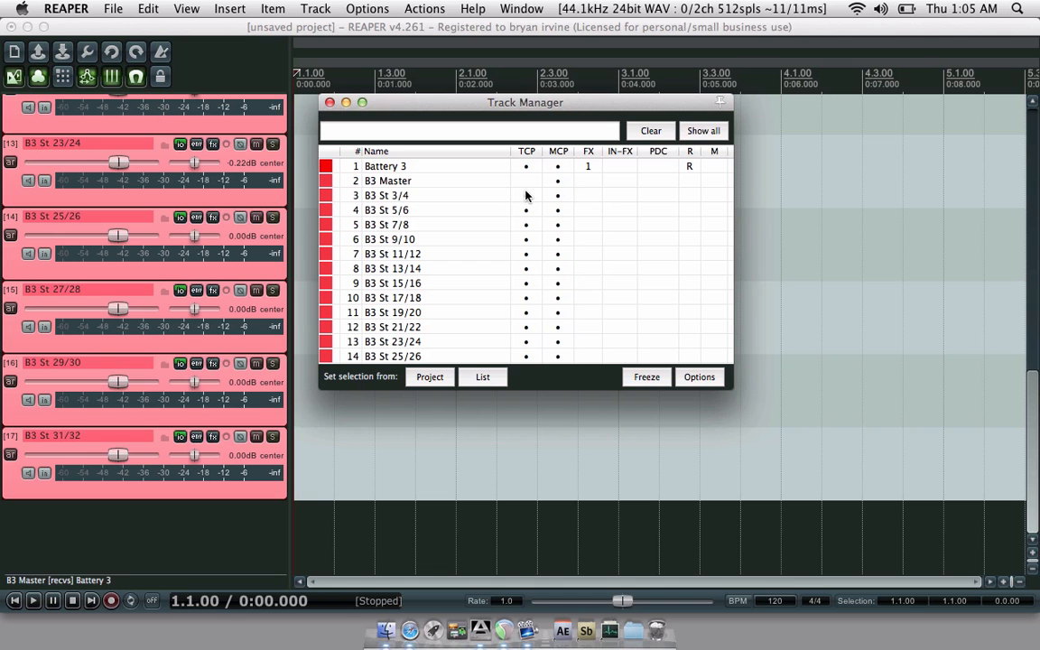
click(527, 210)
click(524, 166)
click(524, 166)
click(530, 225)
click(528, 239)
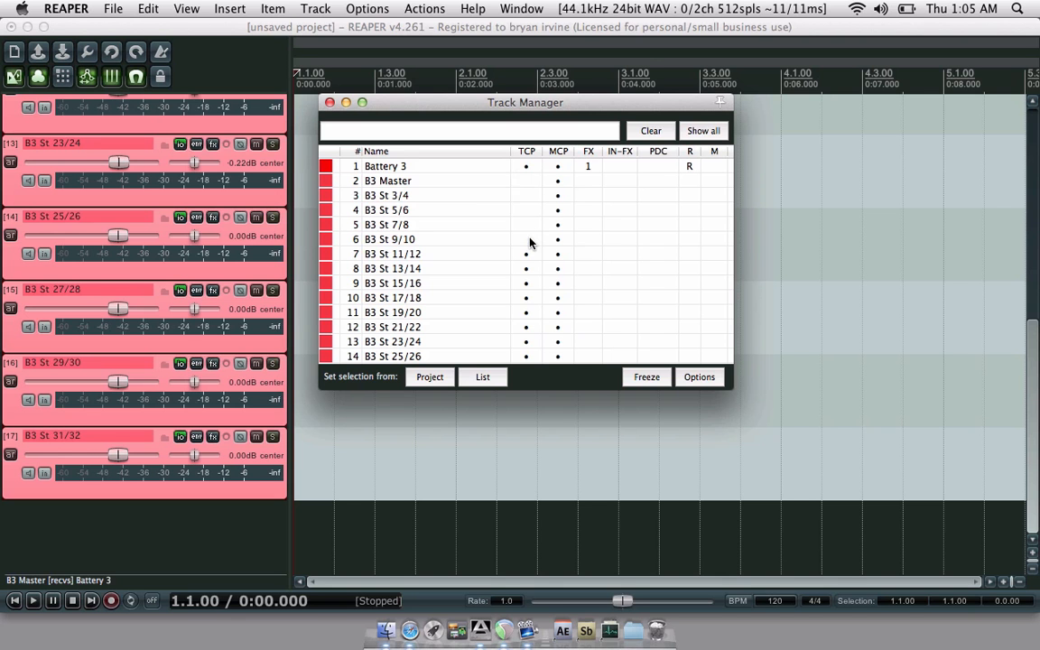
click(528, 254)
click(527, 269)
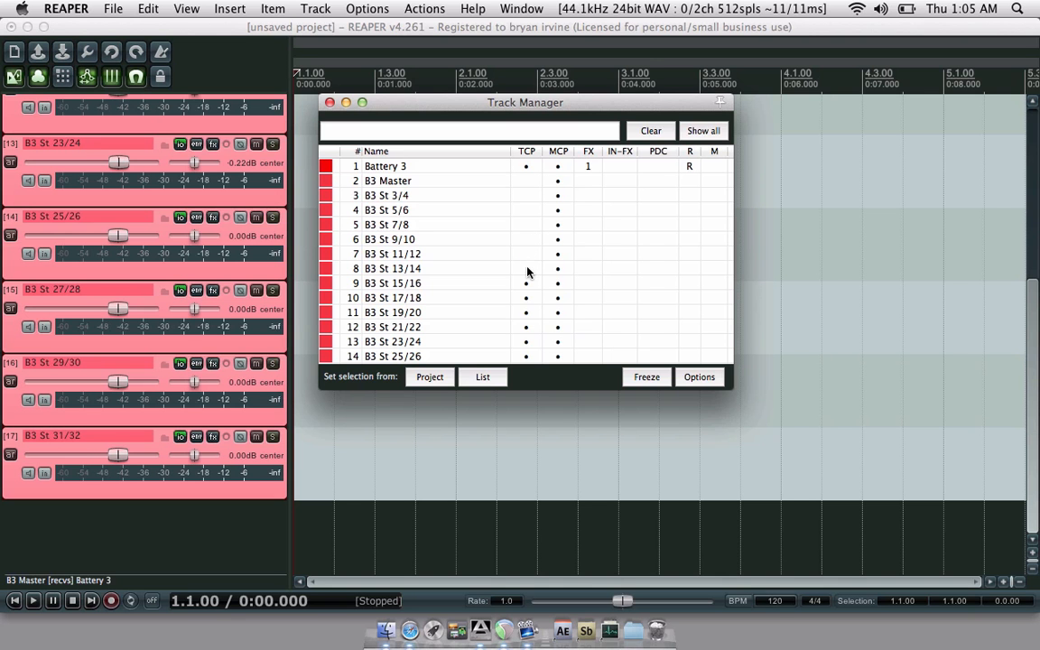
click(527, 283)
click(528, 298)
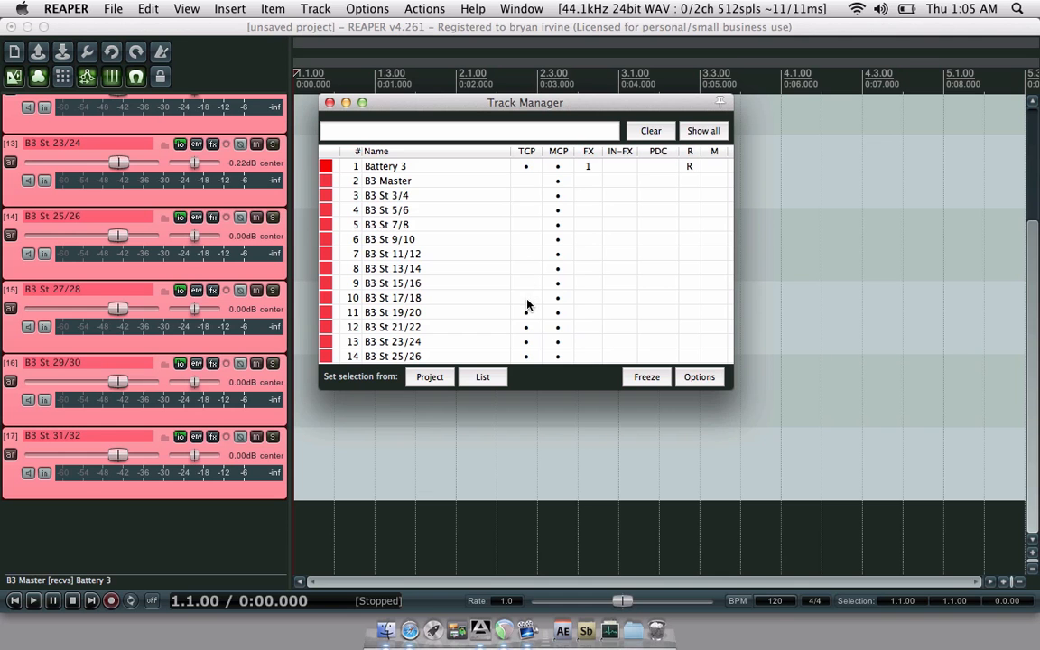
click(527, 312)
click(525, 327)
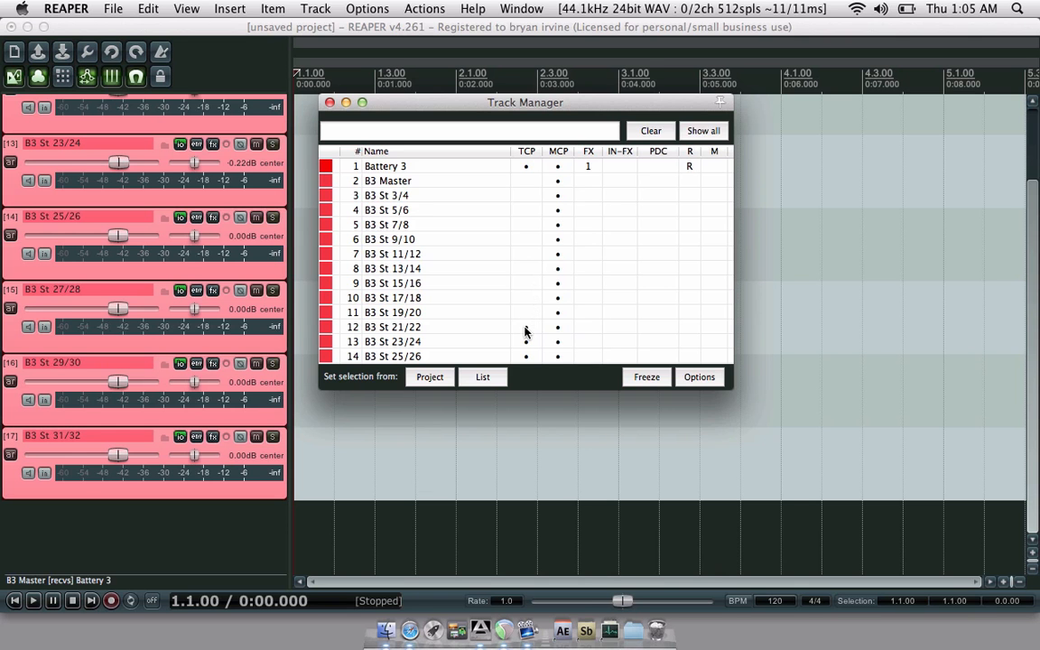
click(524, 342)
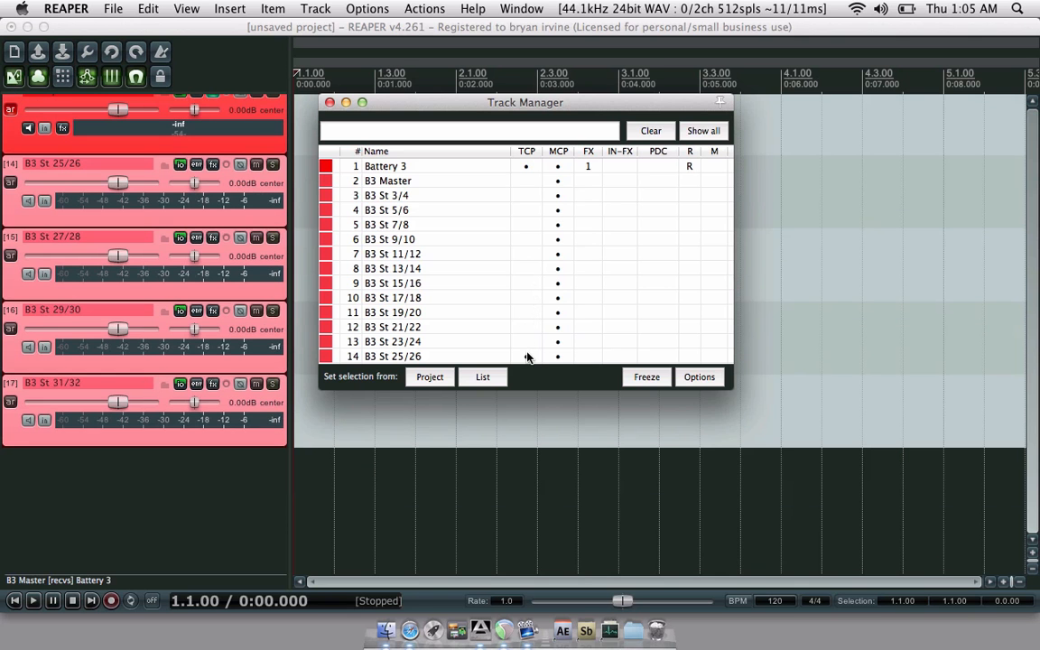
click(527, 356)
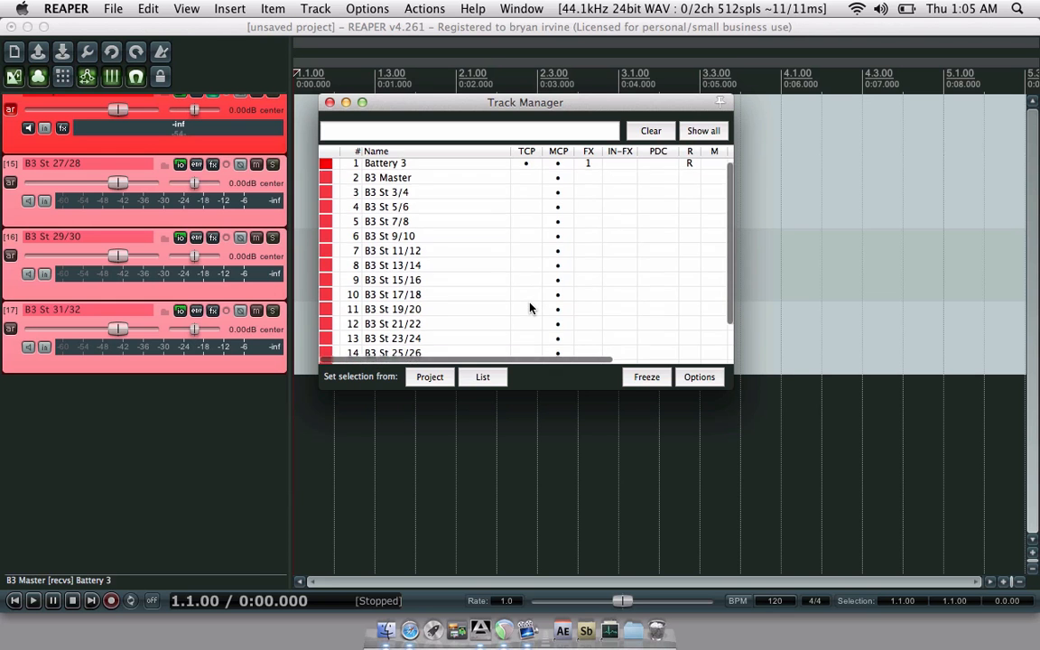
- Enlarge the Track Manager and hide B3 St 27/28 through B3 St 31/32 as well
scroll(531, 305, down, 1)
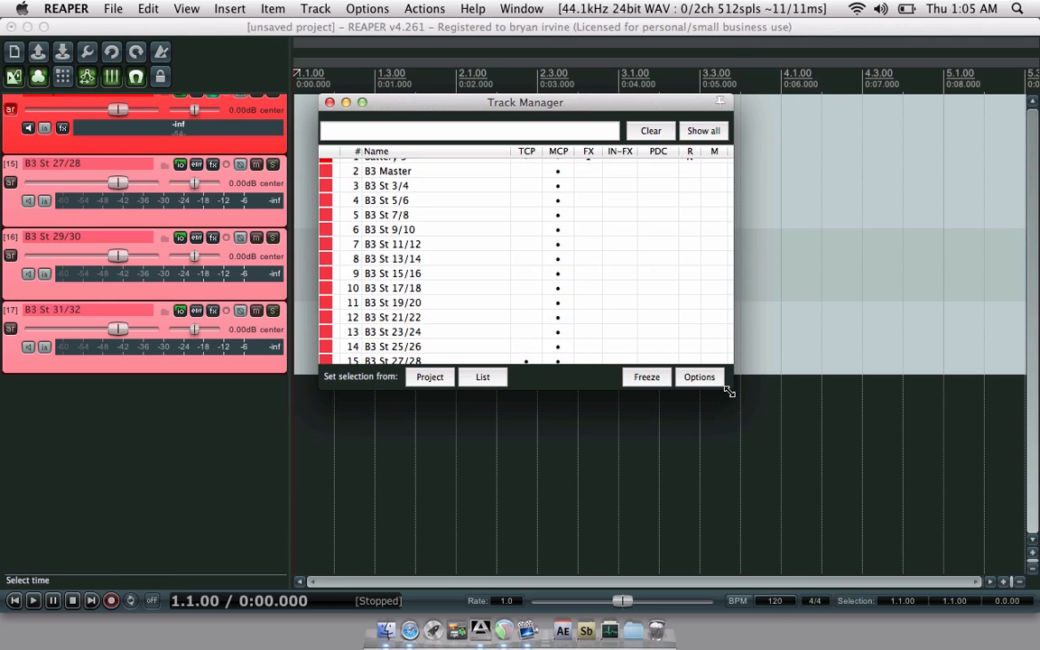
drag(729, 388, 784, 466)
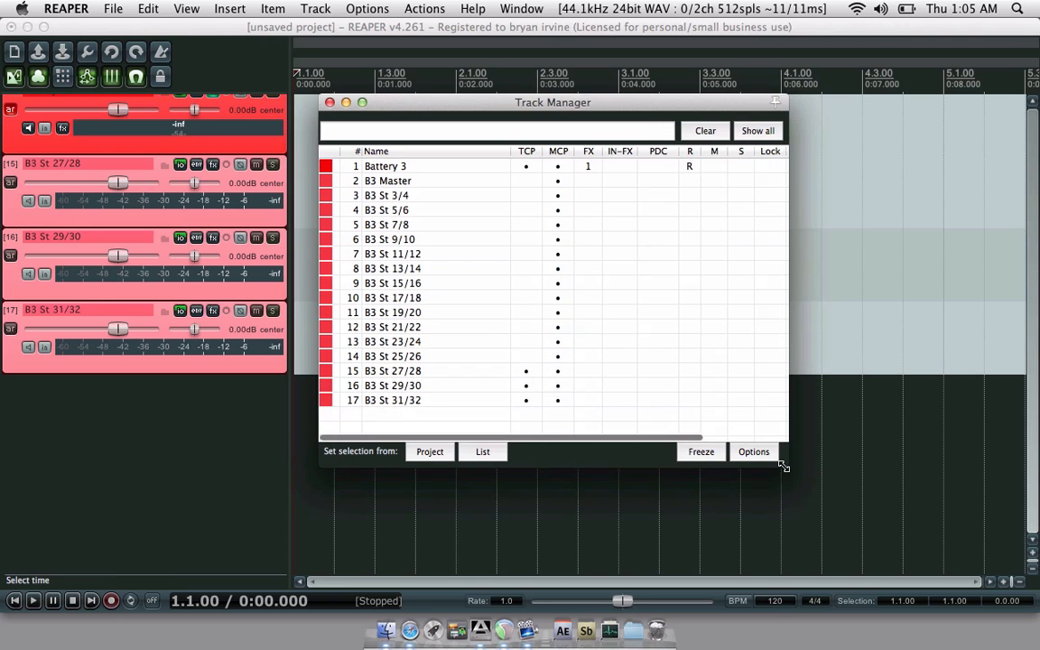
click(528, 371)
click(527, 386)
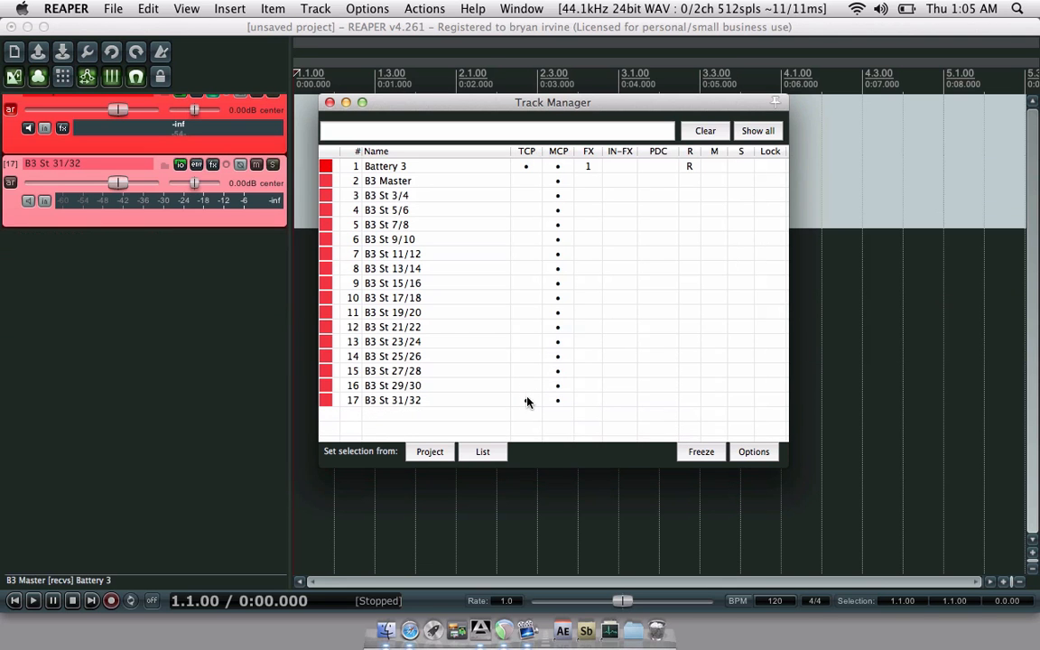
click(528, 400)
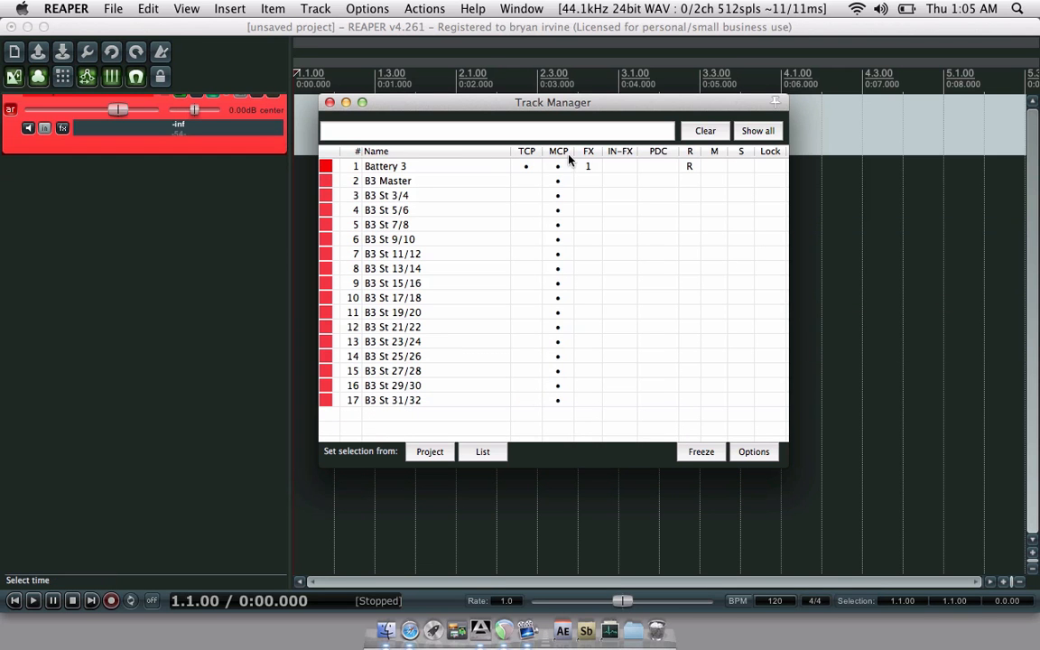
- Remove Item: Glue items from Floating toolbar 1's customization list and save it
click(331, 103)
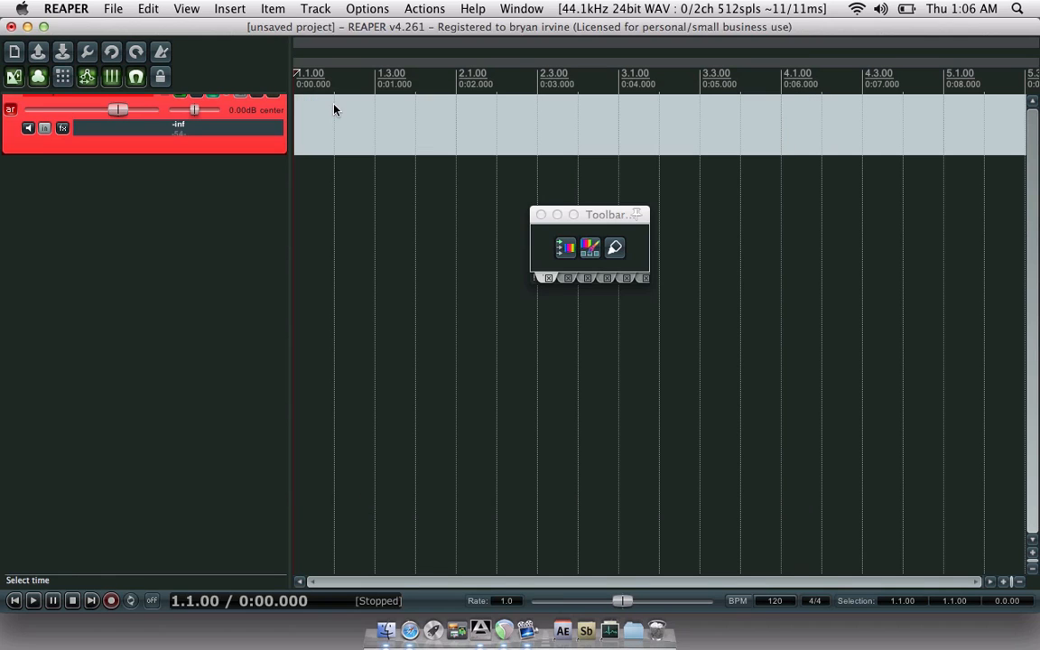
drag(593, 214, 782, 138)
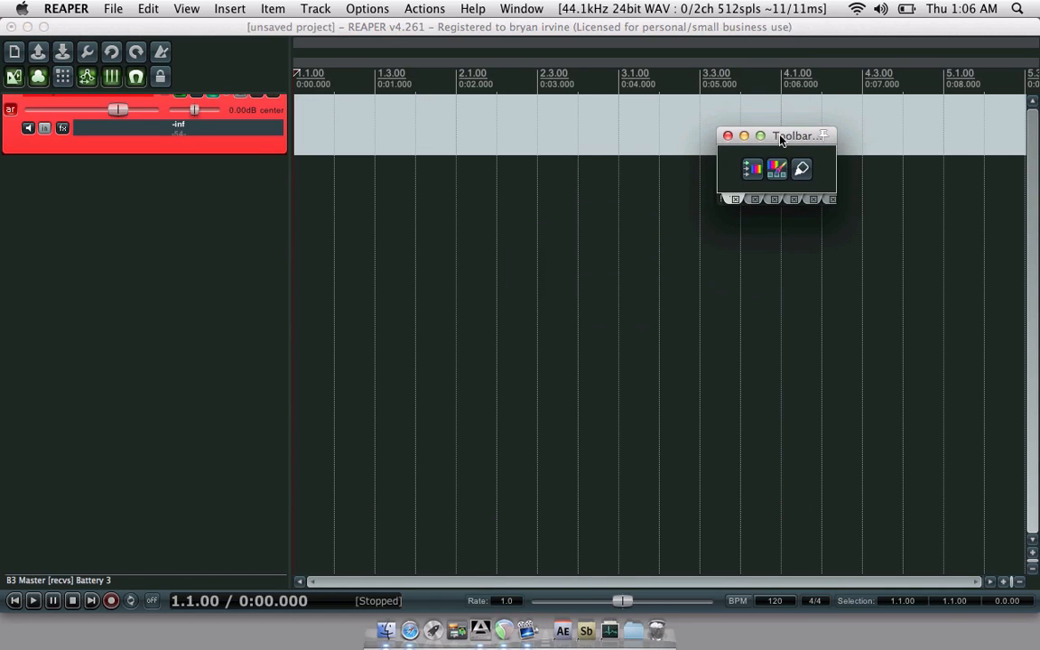
right_click(731, 175)
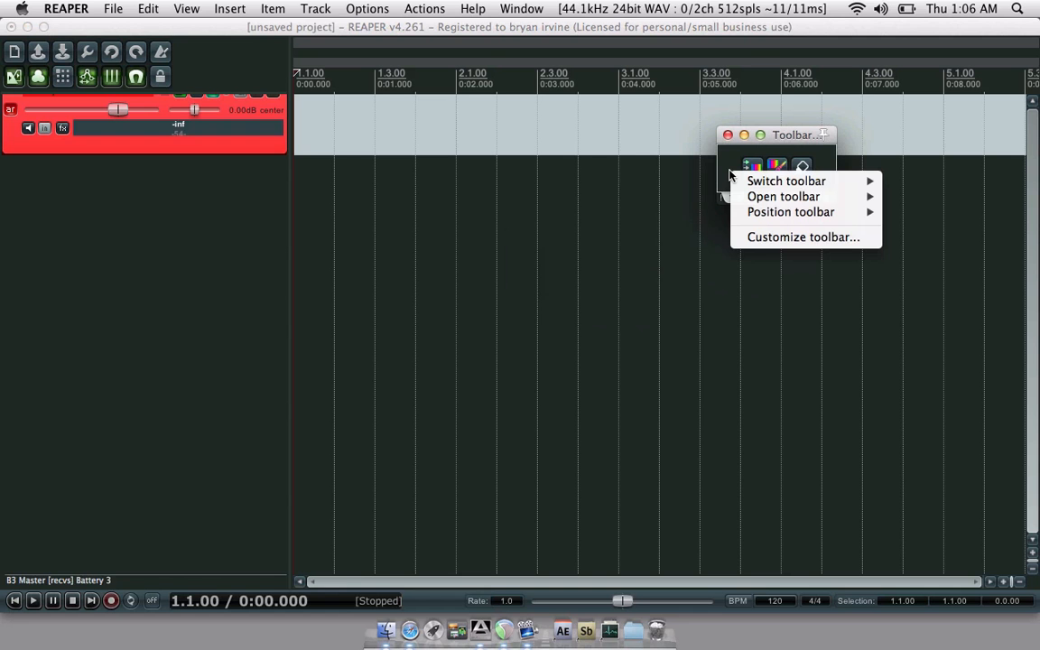
click(769, 240)
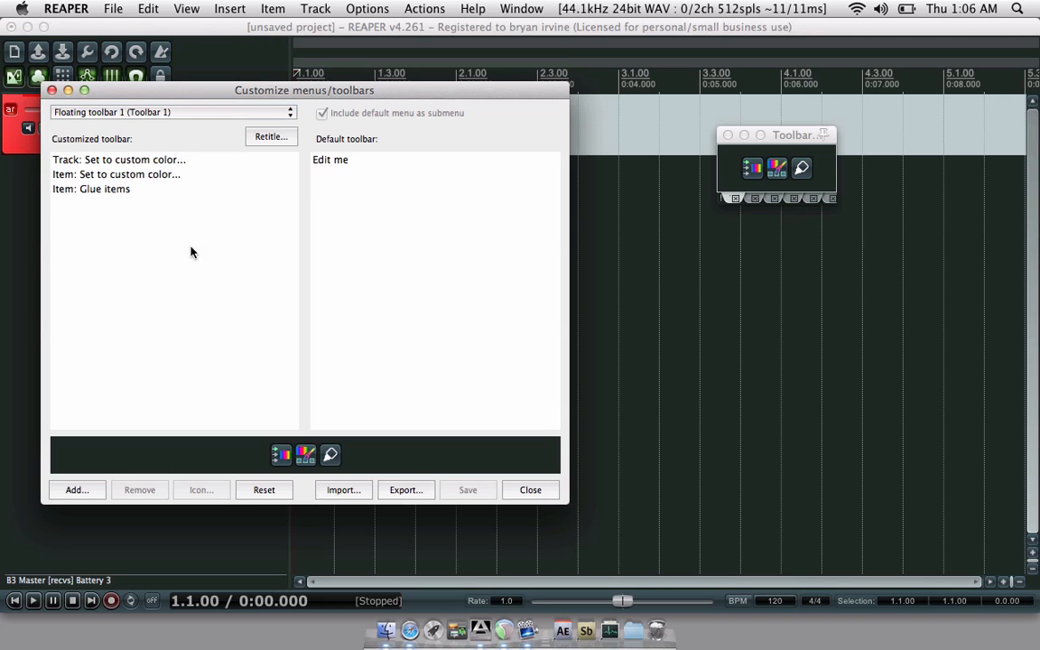
click(124, 191)
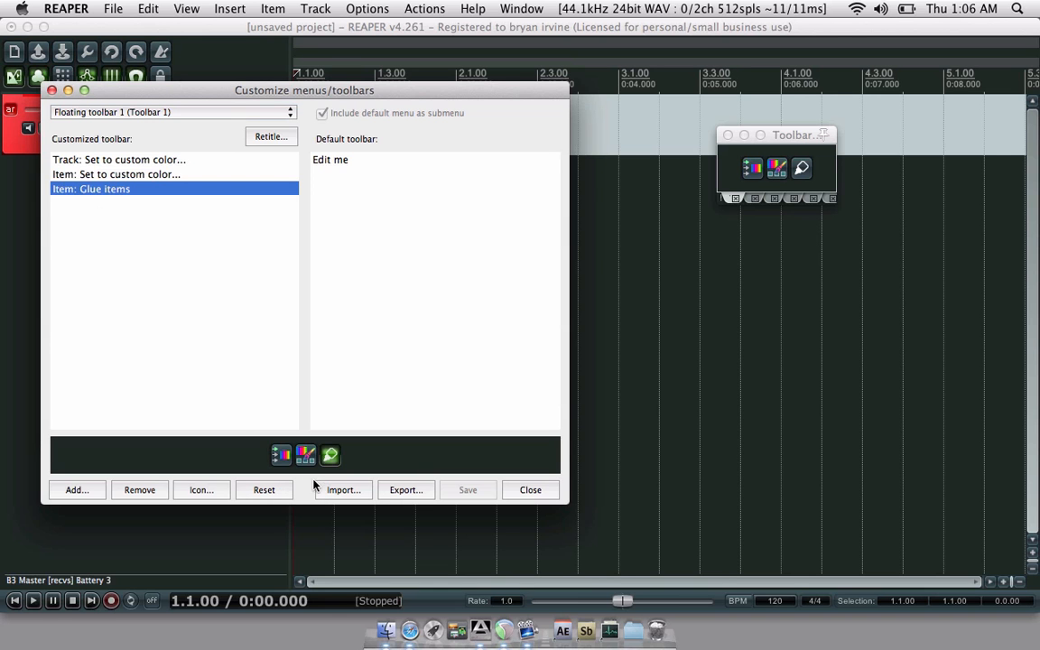
click(149, 489)
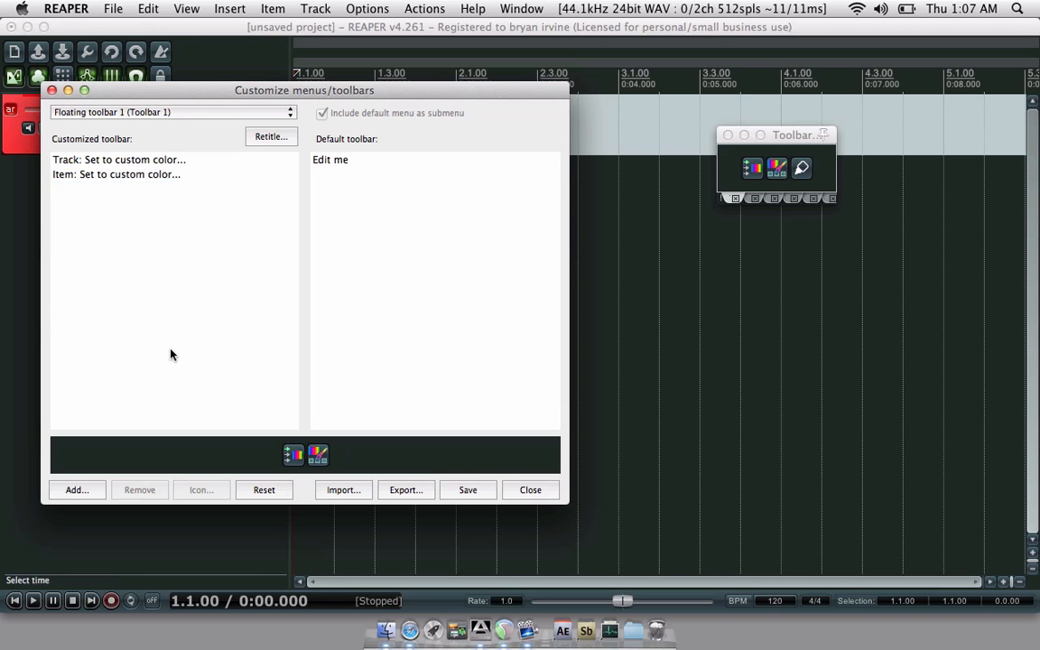
click(471, 493)
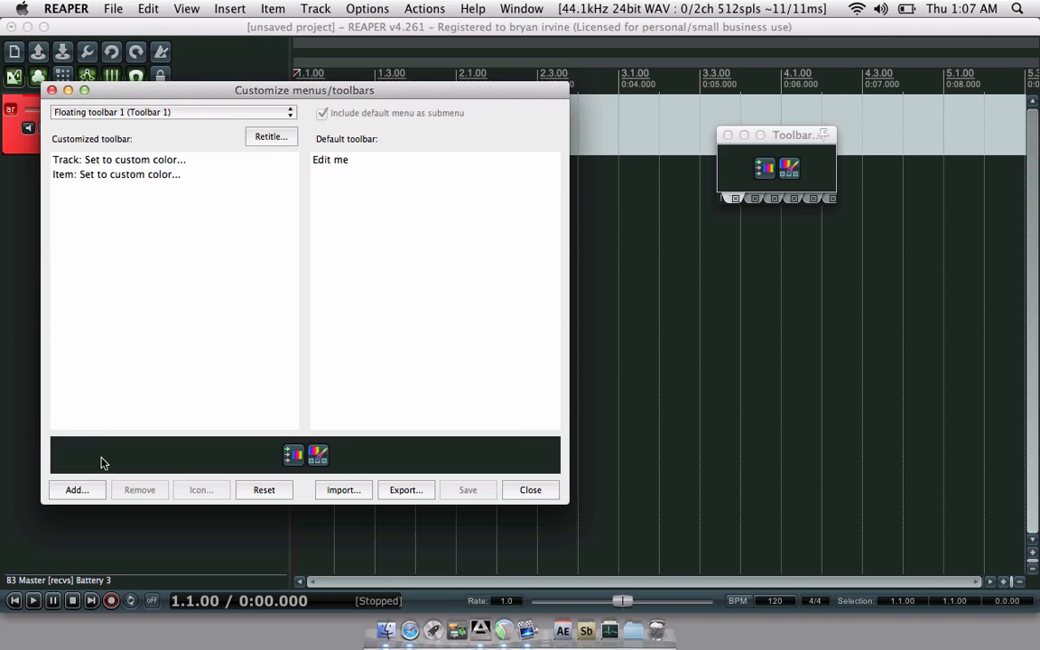
- Add Item: Glue items, found by filtering for 'glu', back to Floating toolbar 1
click(91, 490)
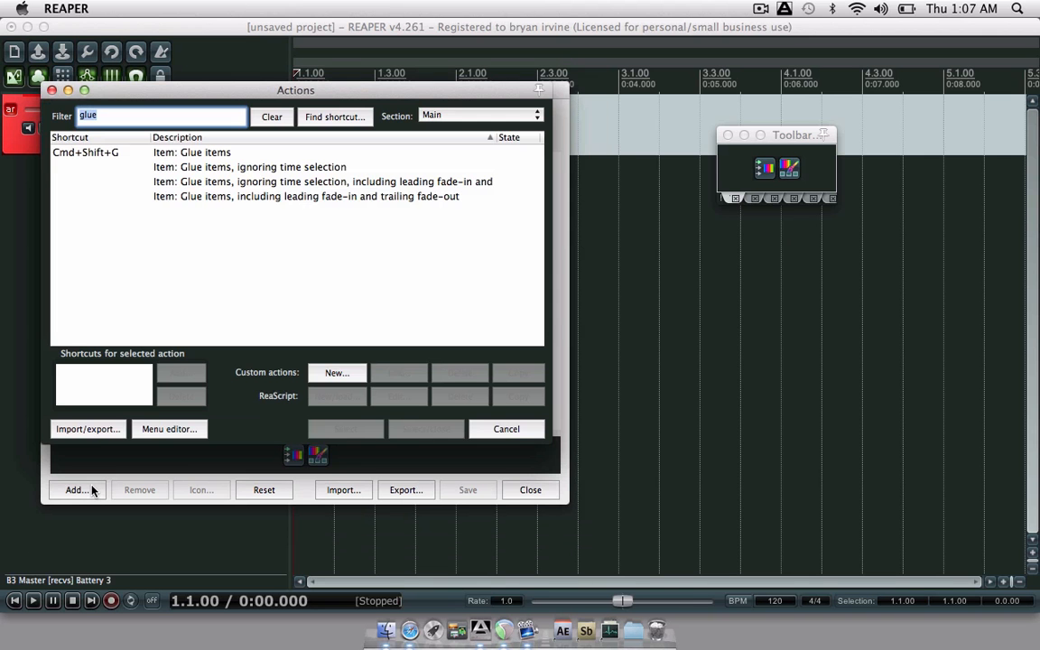
click(479, 429)
click(225, 120)
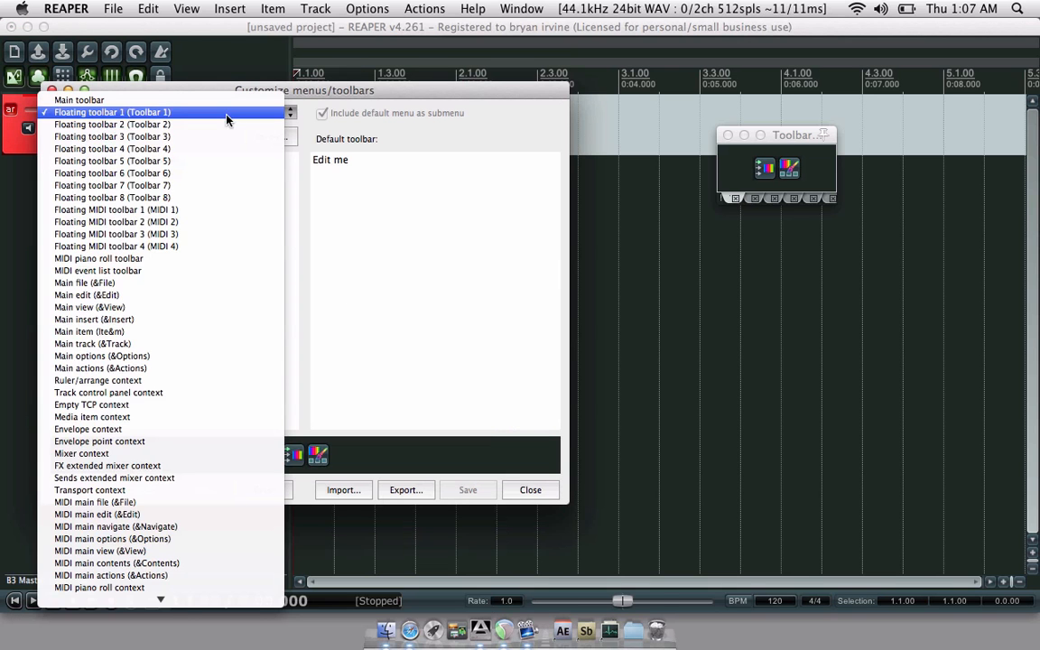
click(318, 94)
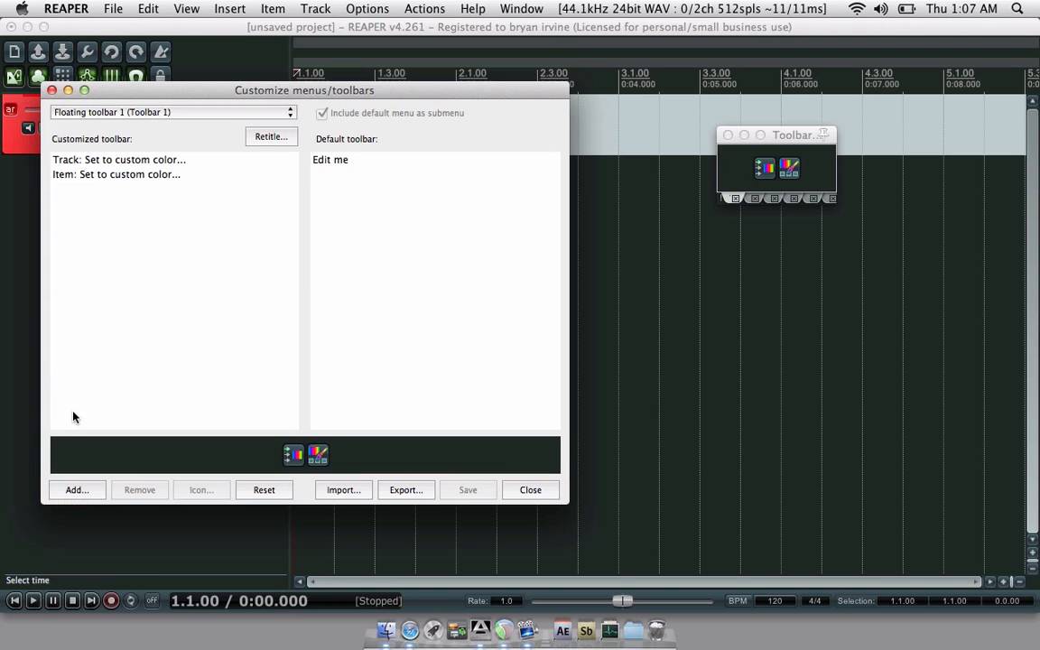
click(78, 488)
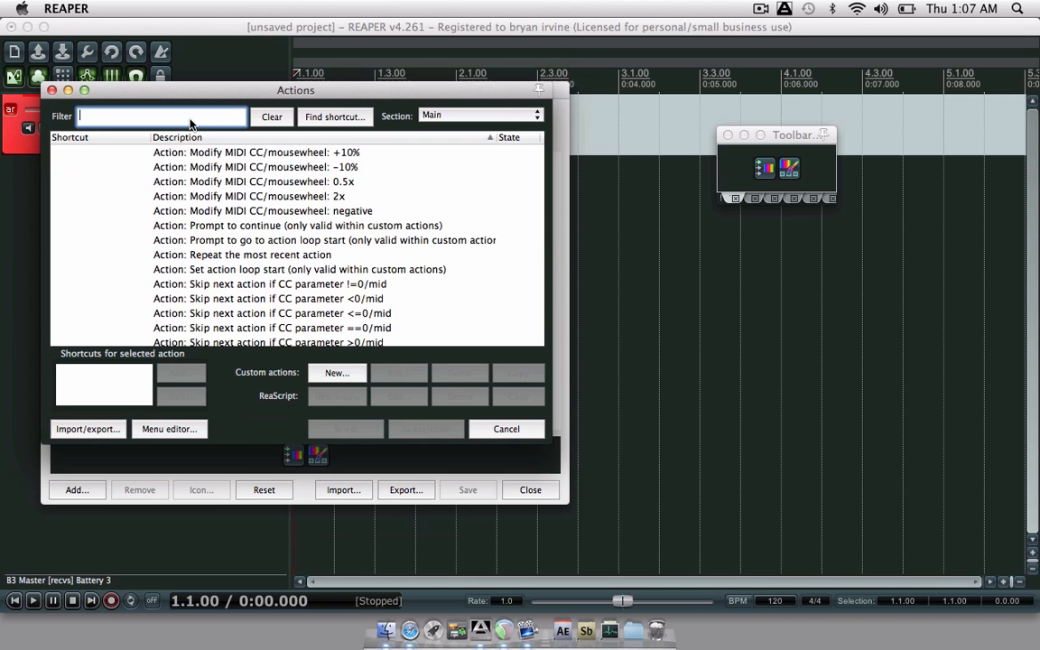
text(glue)
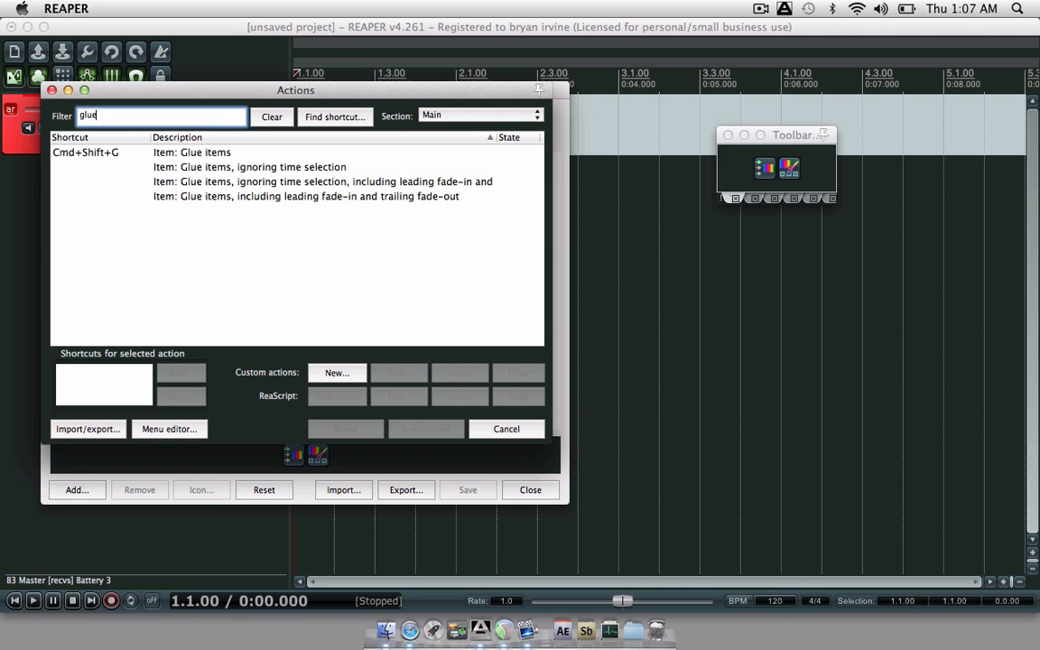
click(155, 153)
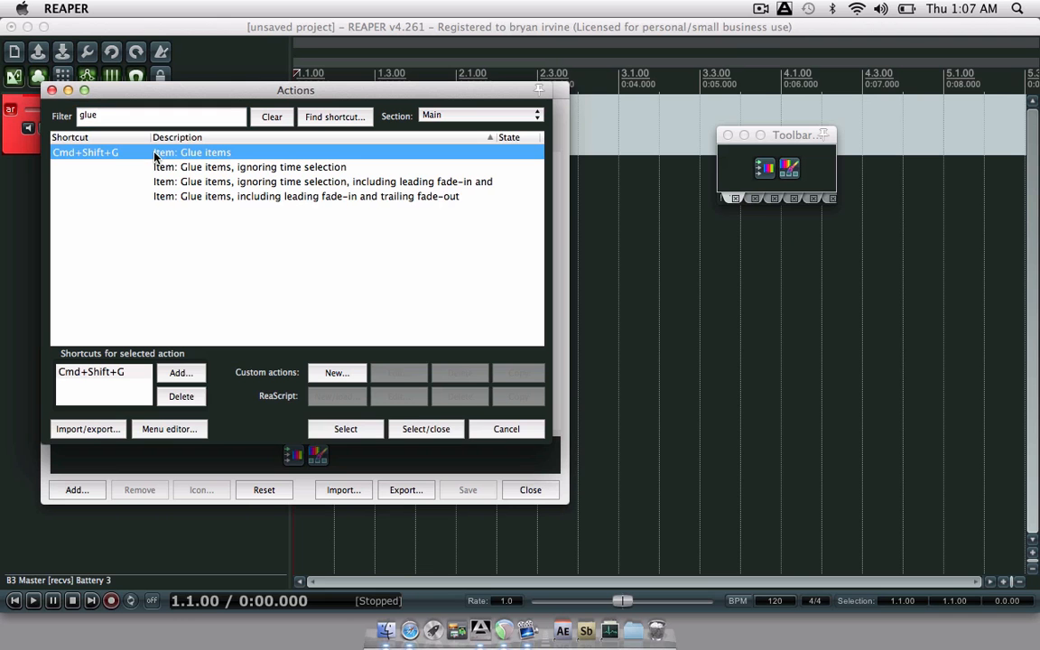
click(318, 430)
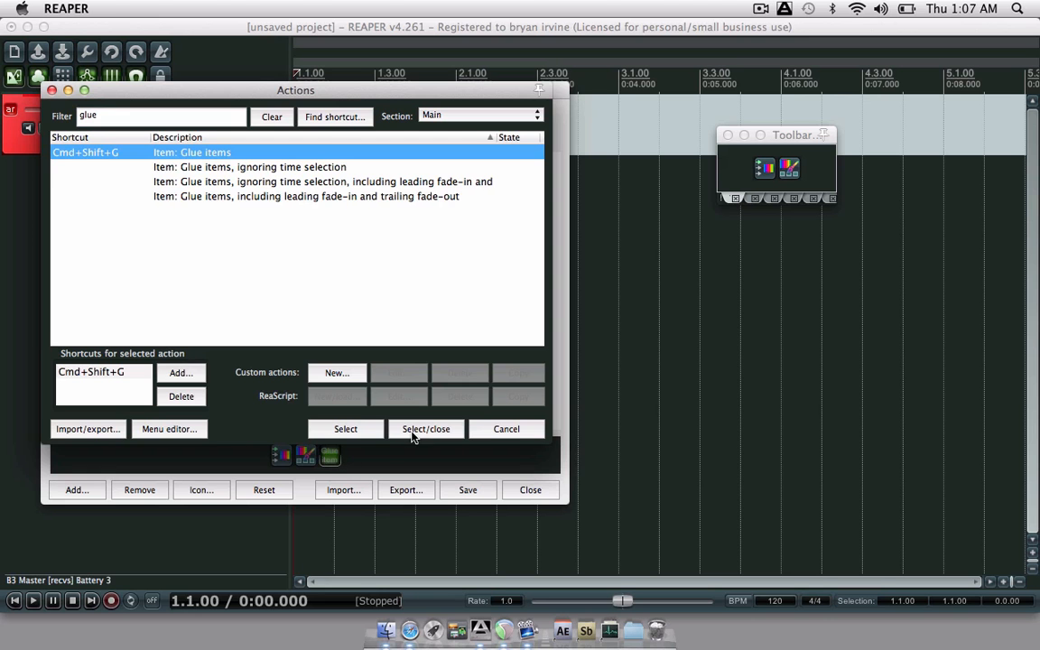
click(478, 431)
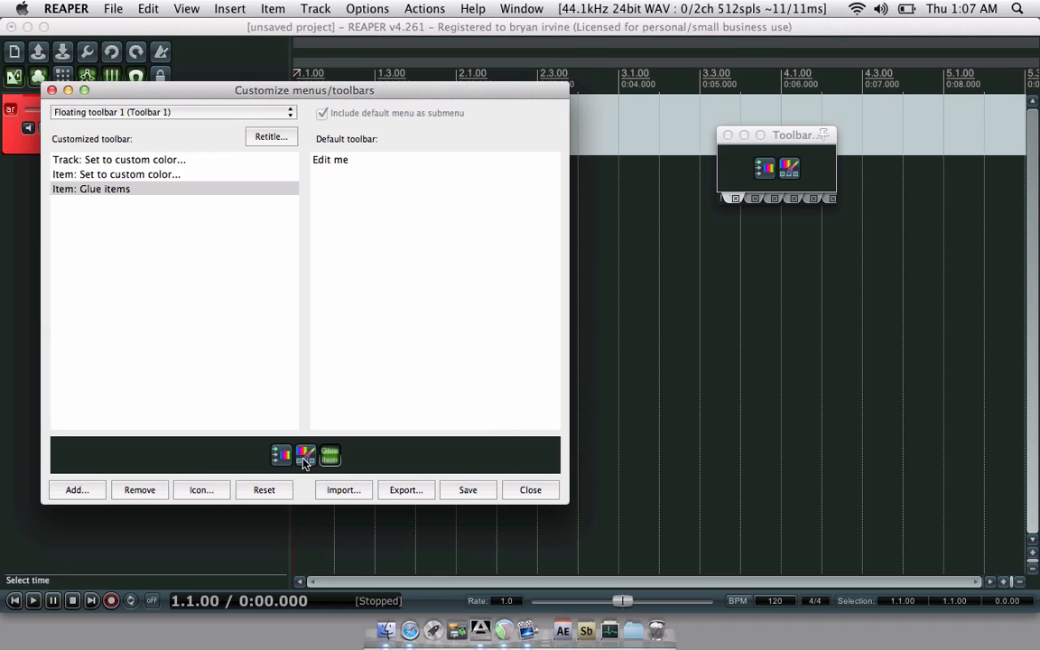
- Give the Glue items button the toolbar_glue.png icon, save, and close the customization window
click(189, 491)
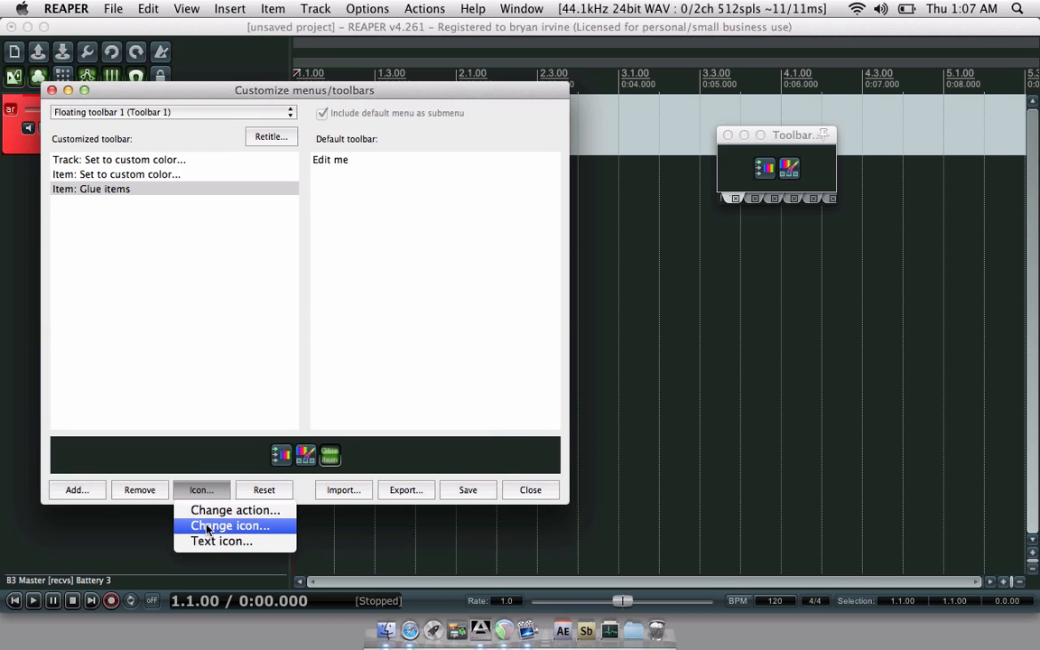
click(207, 526)
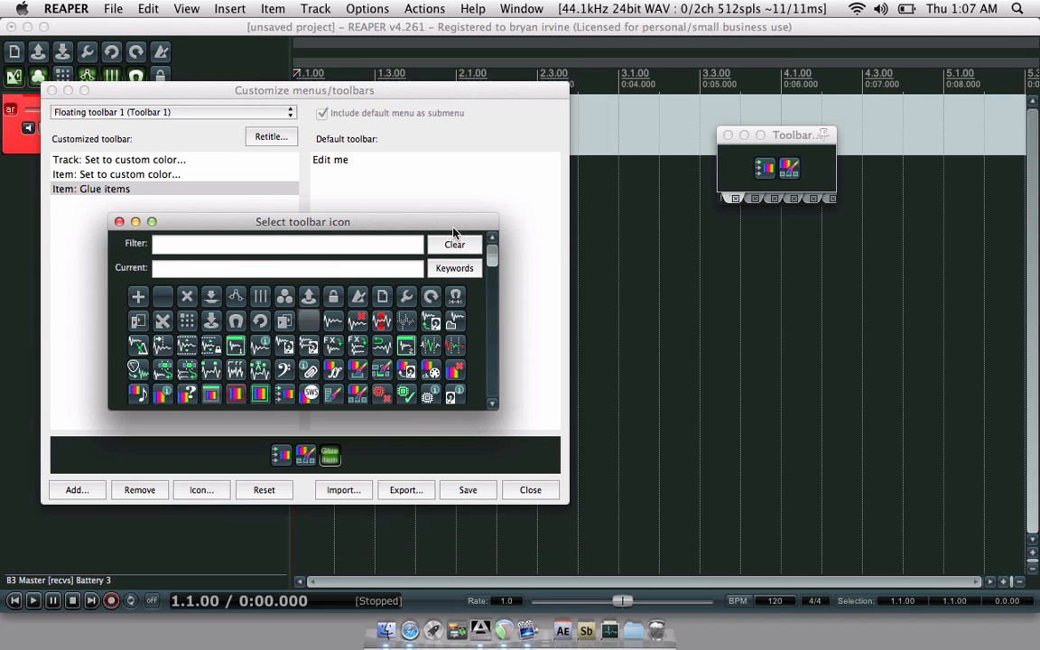
drag(456, 228, 774, 102)
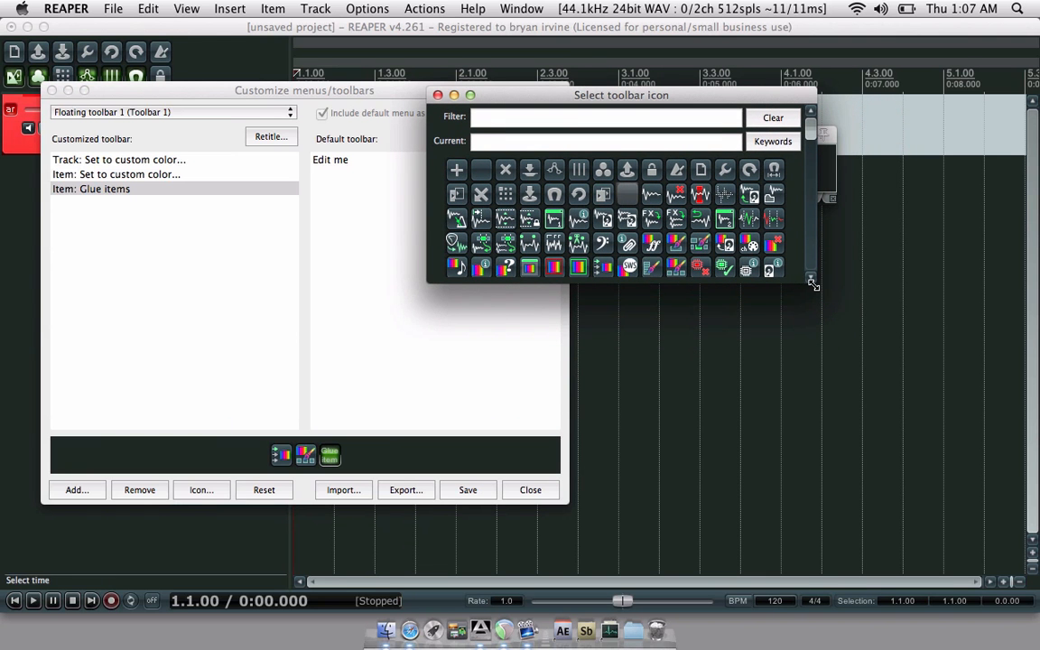
drag(813, 283, 921, 528)
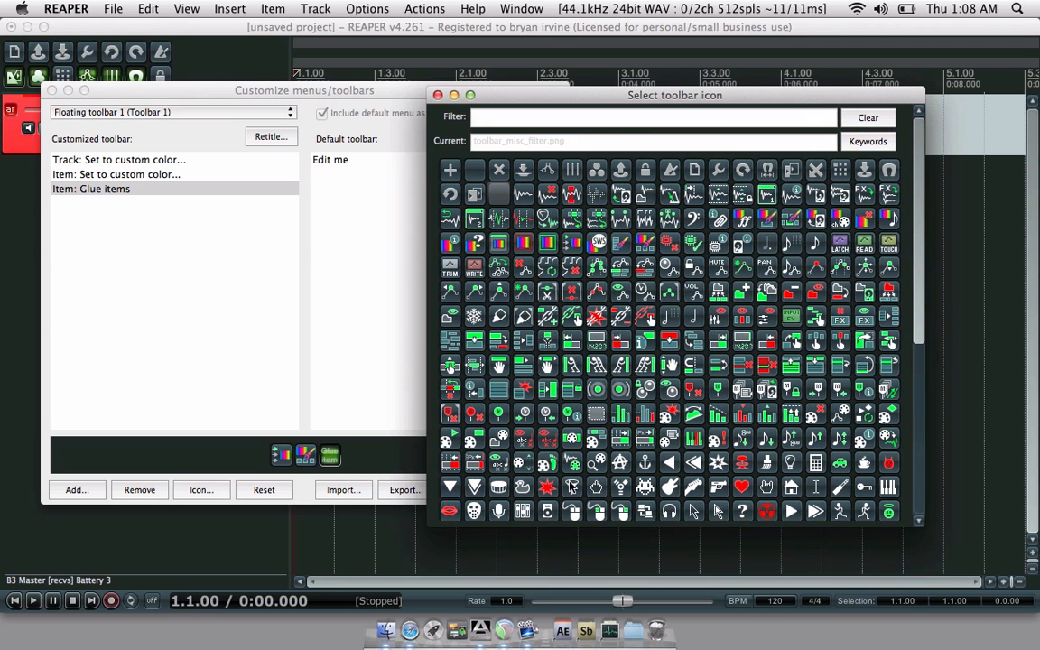
click(499, 316)
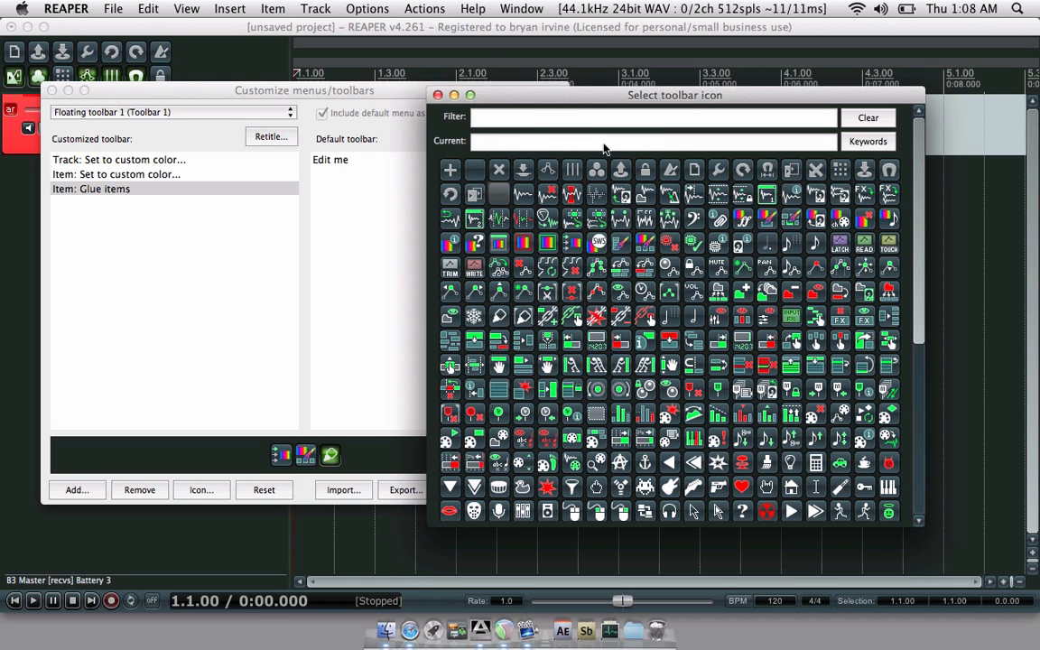
click(438, 95)
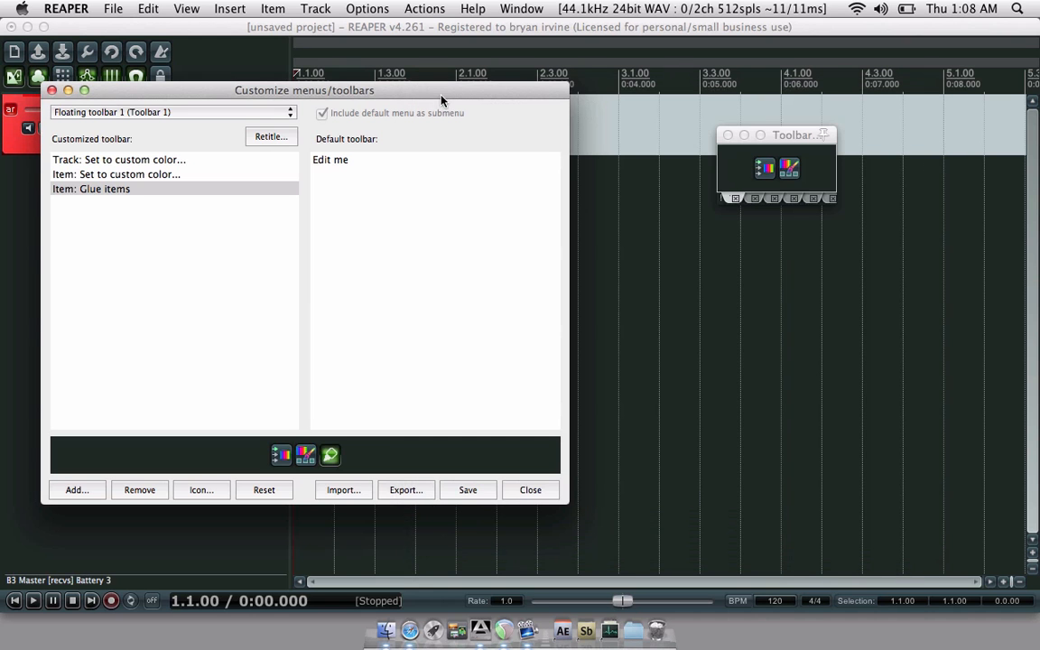
click(461, 490)
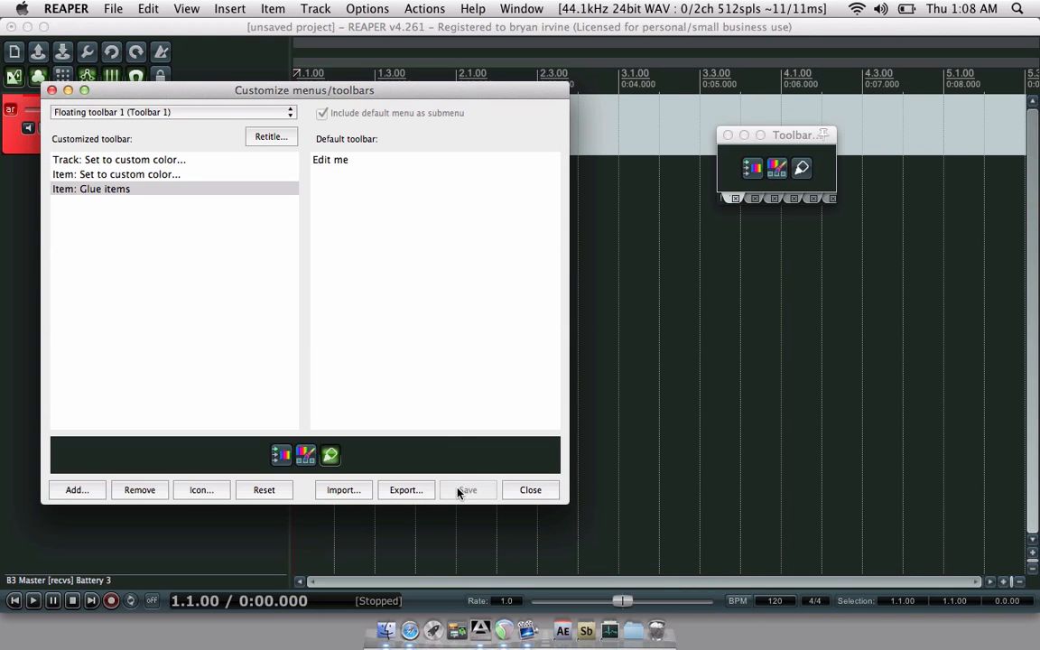
click(52, 90)
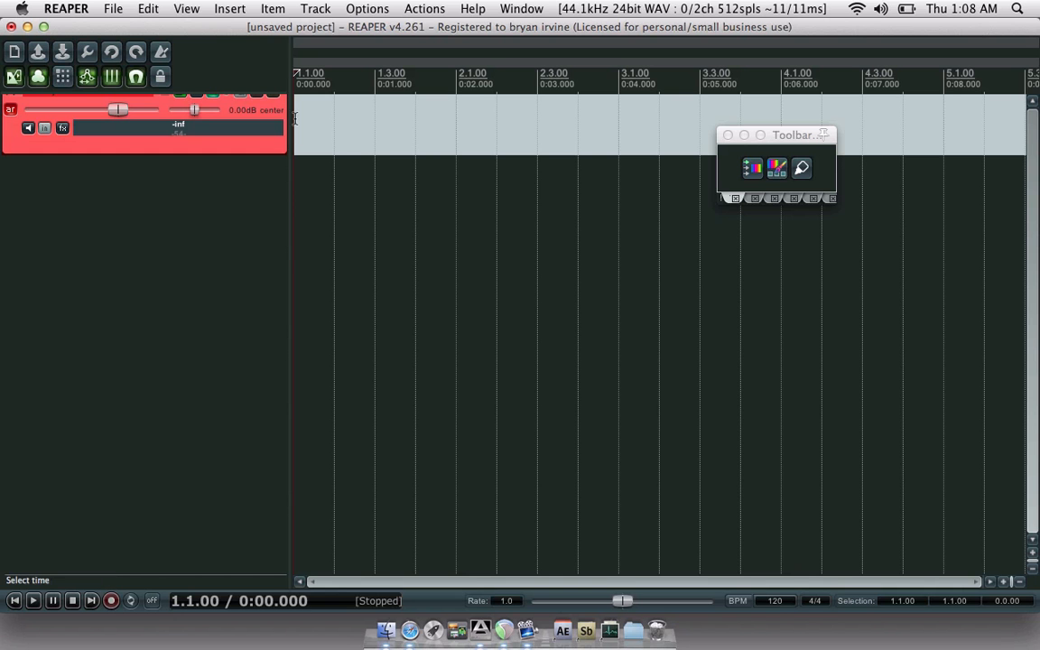
- Draw two MIDI items on the Battery 3 track, the first ending at 1.3.00
drag(295, 118, 452, 133)
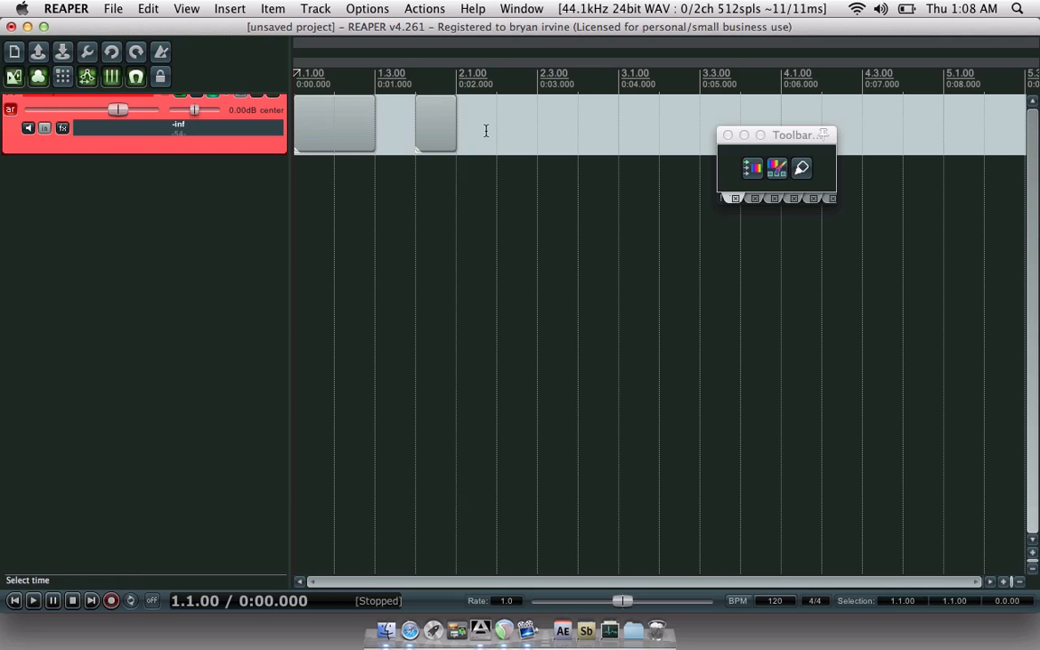
drag(485, 131, 384, 123)
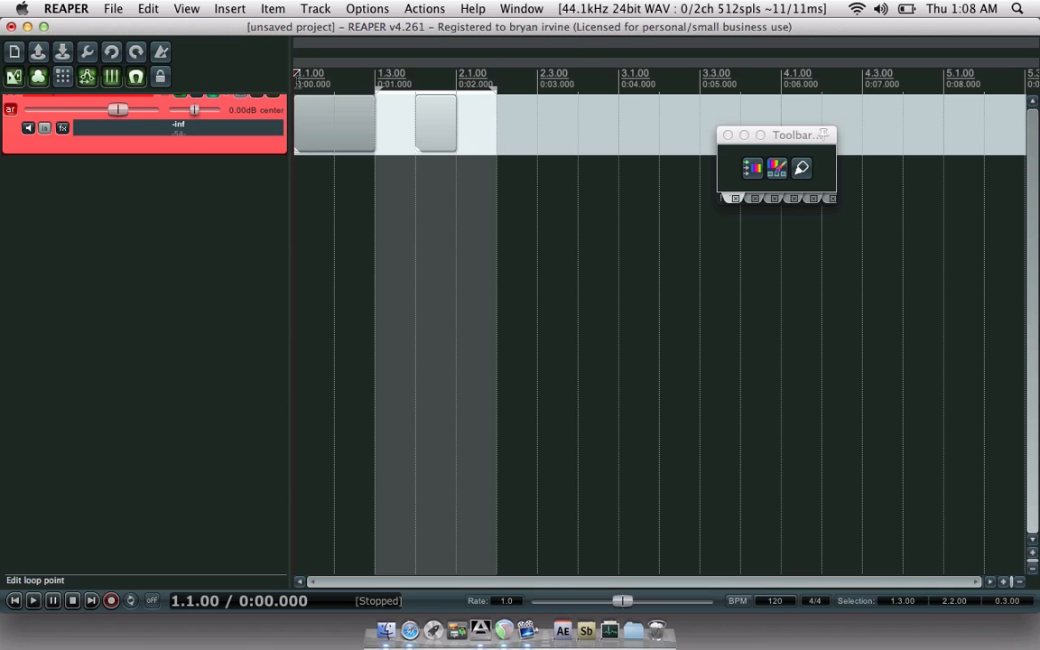
drag(298, 76, 441, 82)
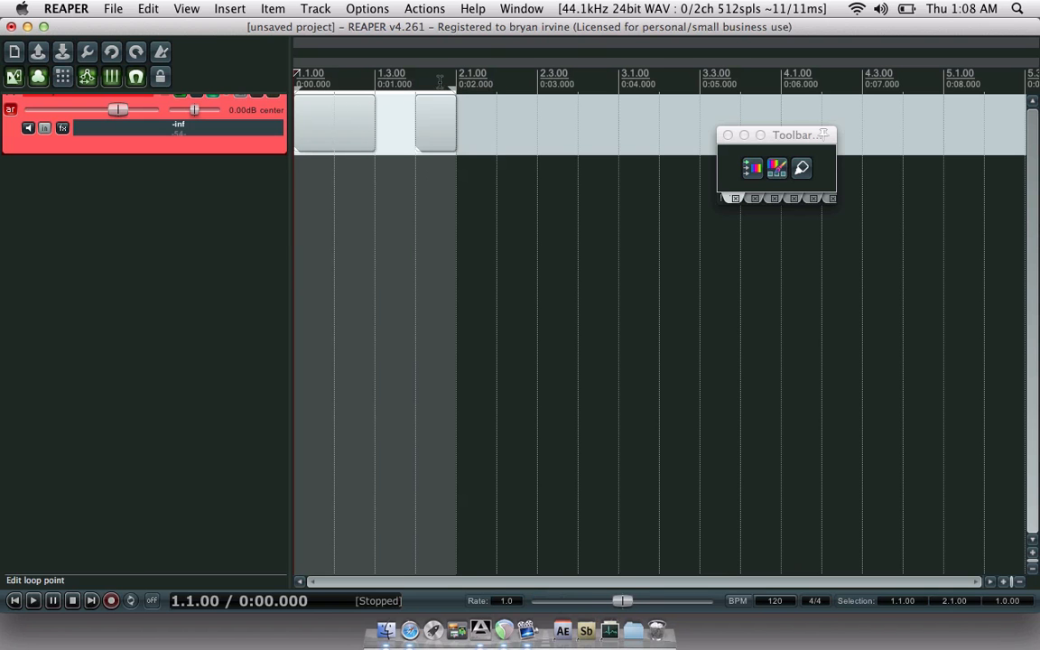
- Glue both items into one with the toolbar button and open it in the MIDI editor
click(432, 144)
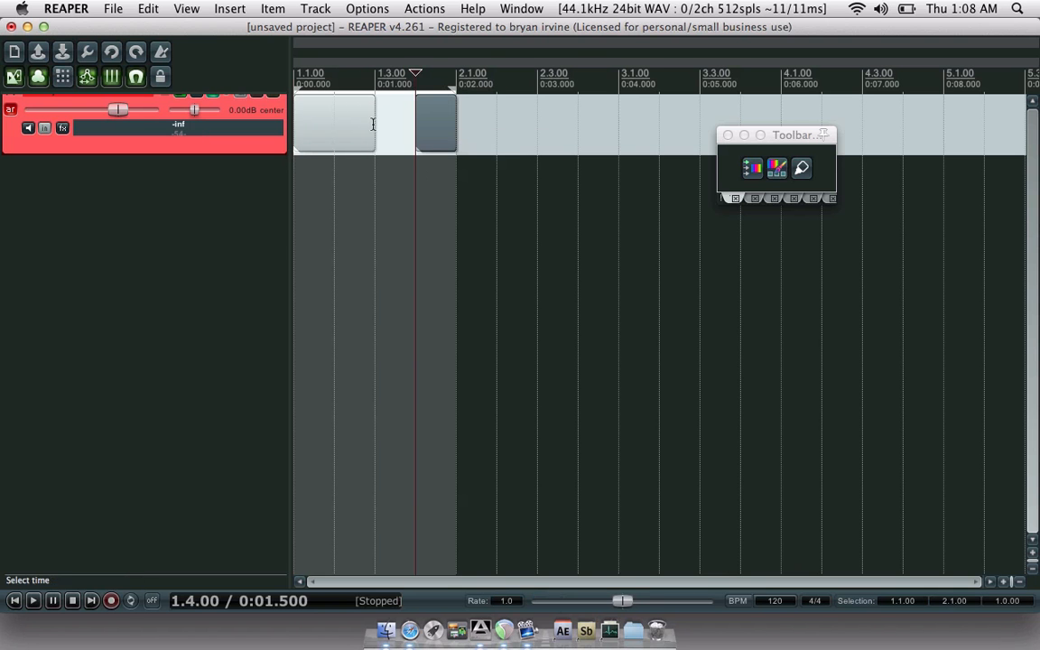
shift+click(344, 134)
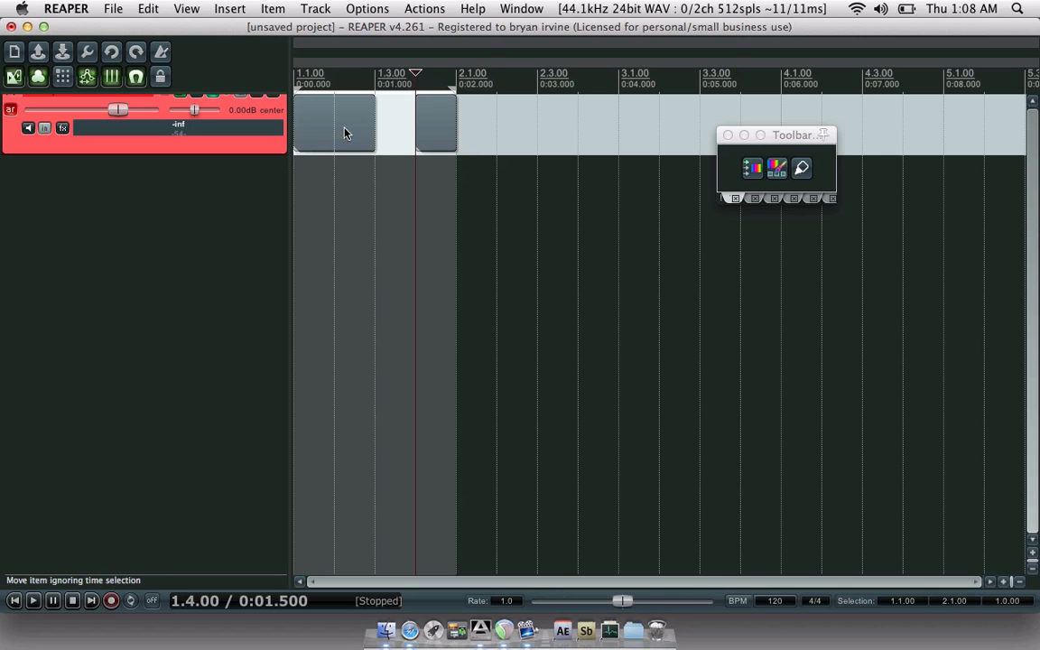
click(802, 167)
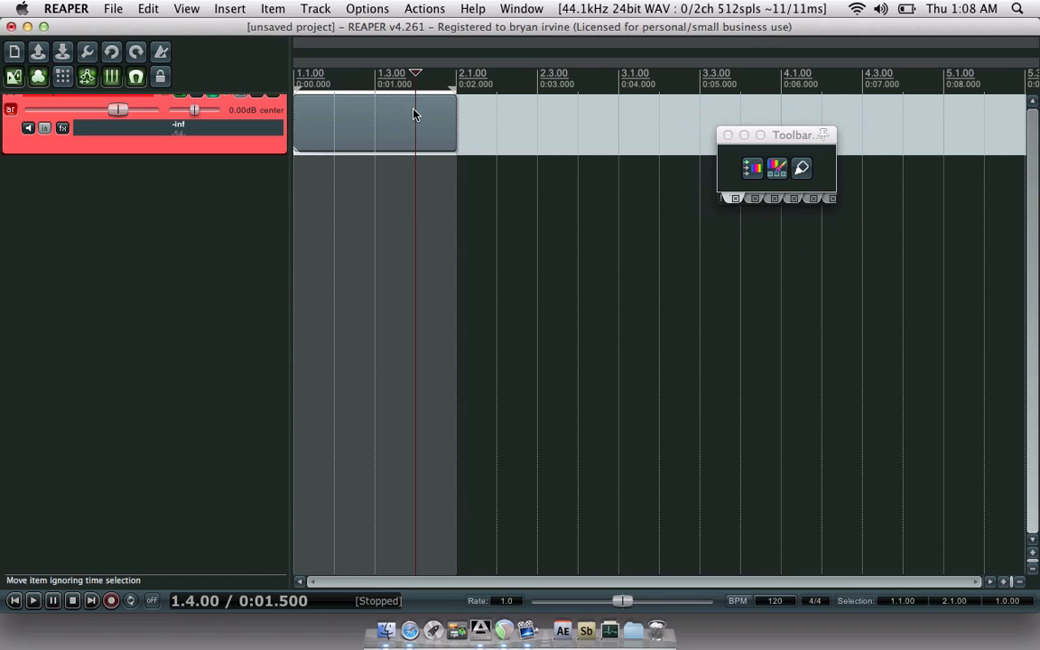
double_click(415, 102)
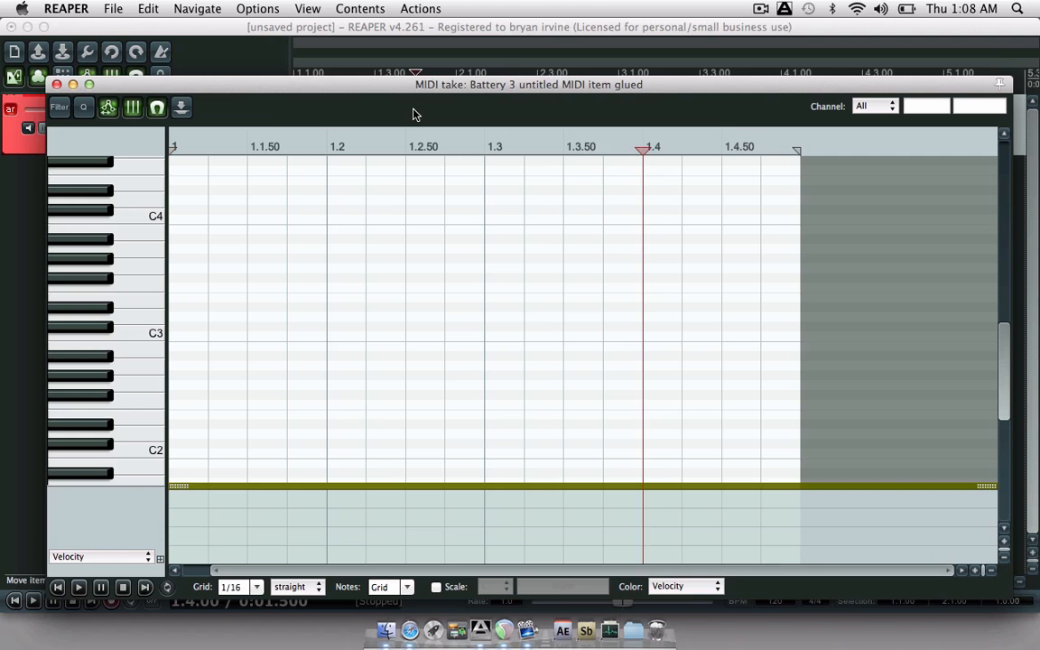
- Close the MIDI editor and floating toolbar, then toggle the Mixer open and closed with Cmd+M
click(56, 85)
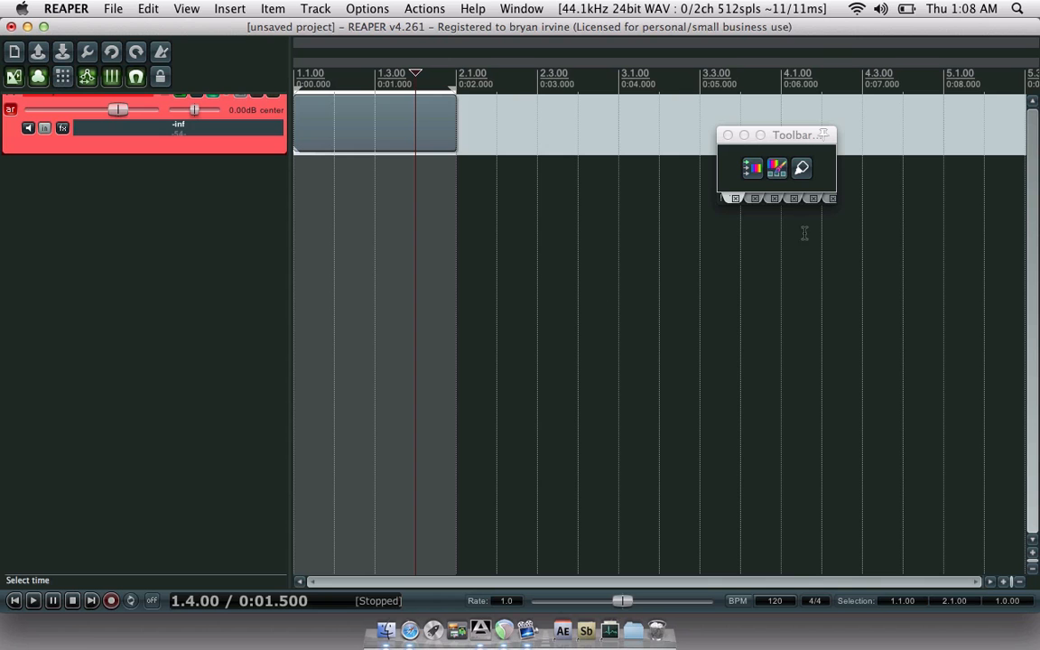
click(728, 135)
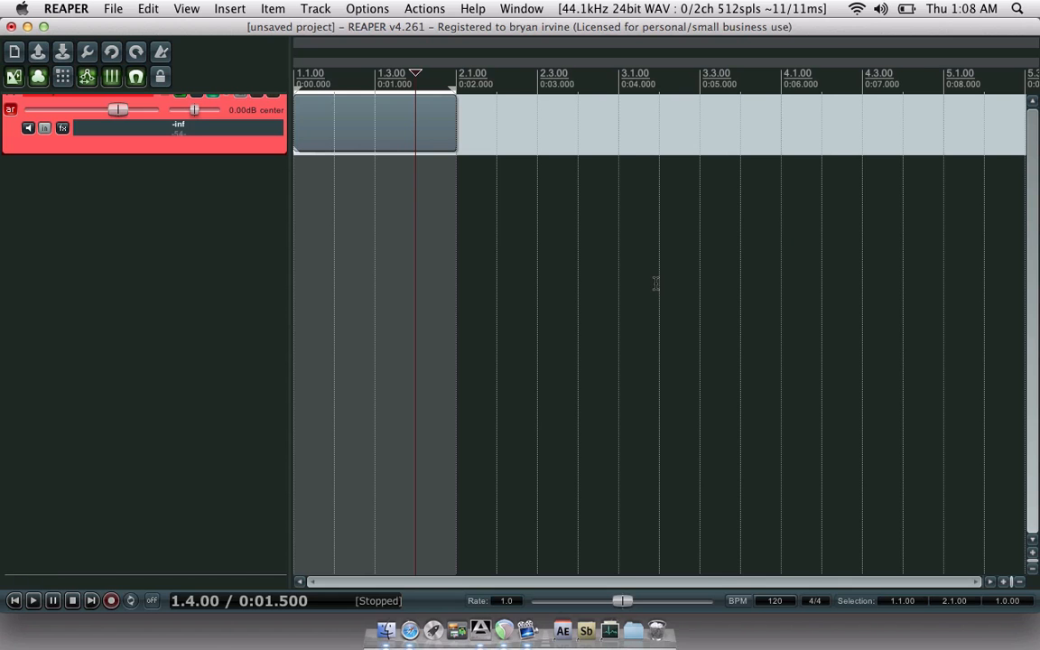
key(super+m)
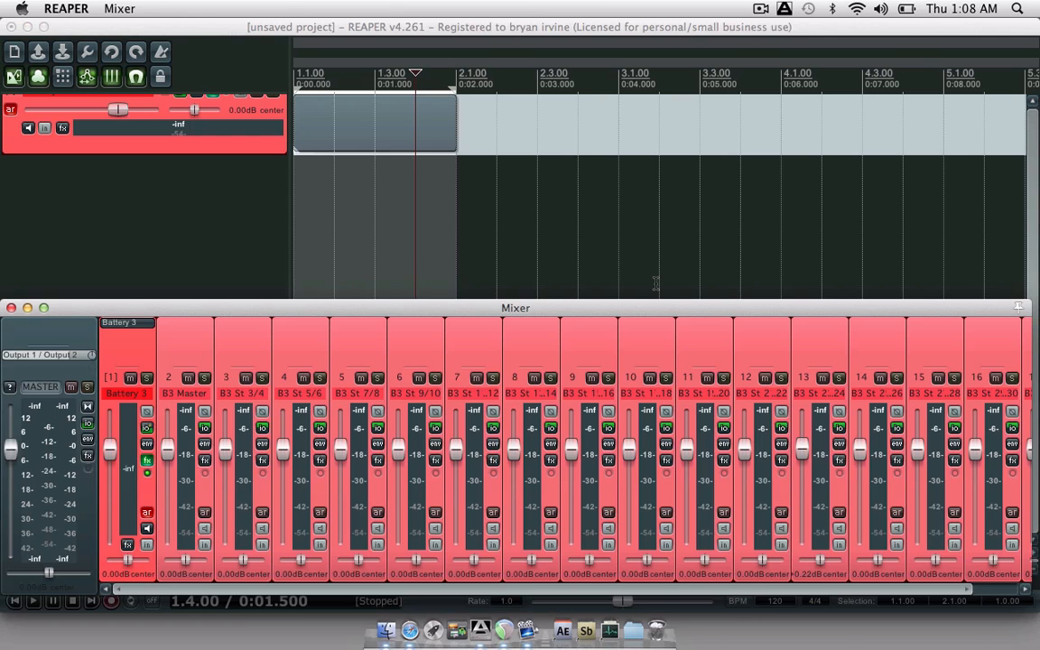
key(super+m)
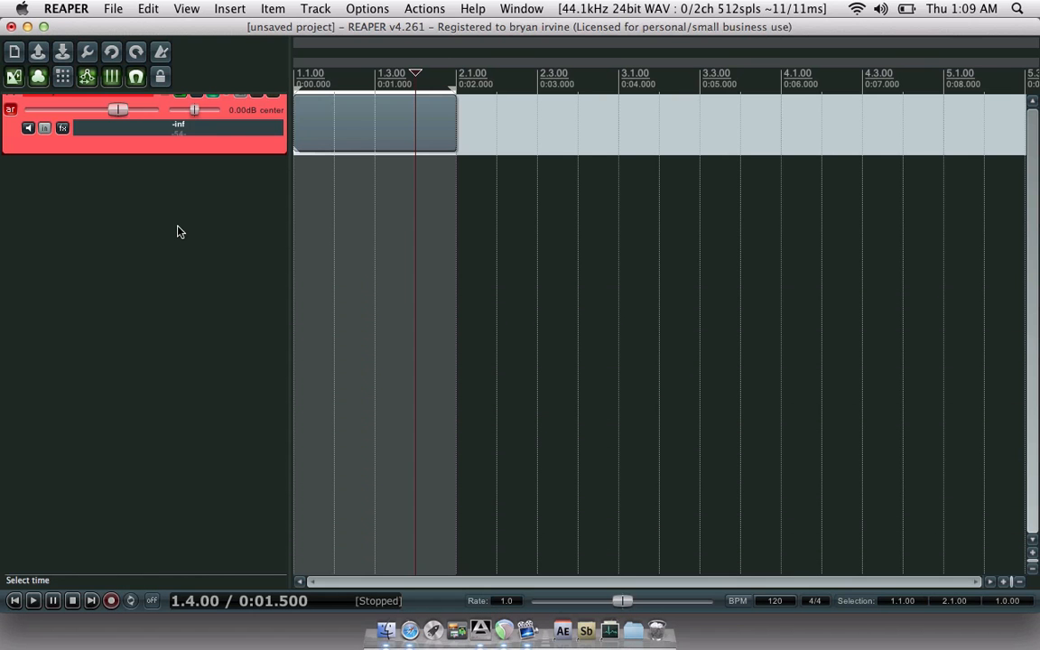
- Add empty tracks 18 through 23 below the Battery 3 track
click(332, 135)
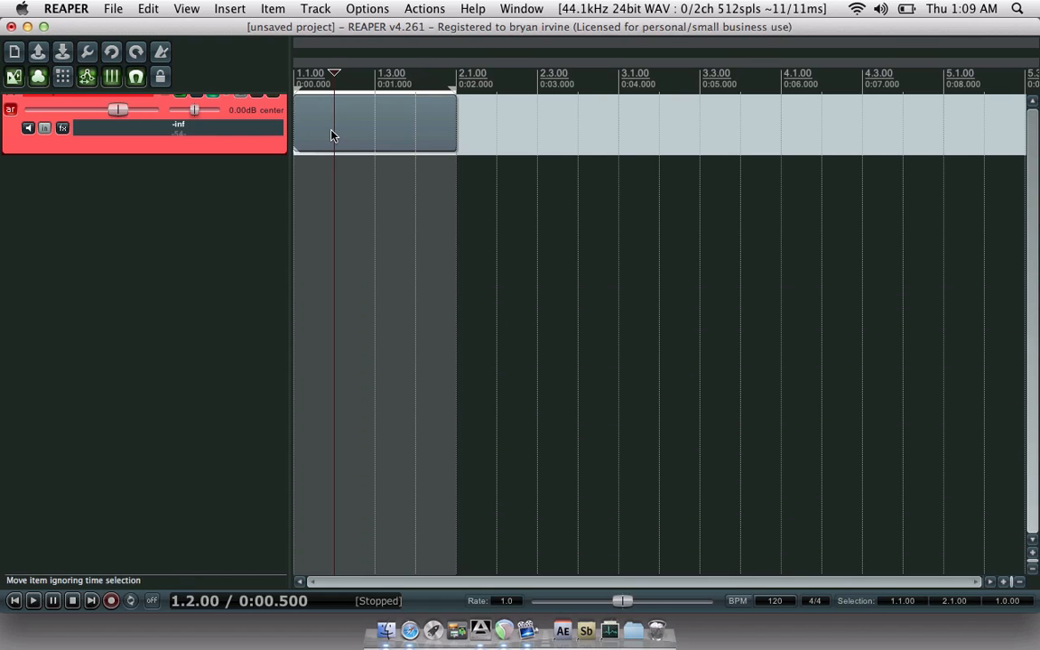
click(331, 135)
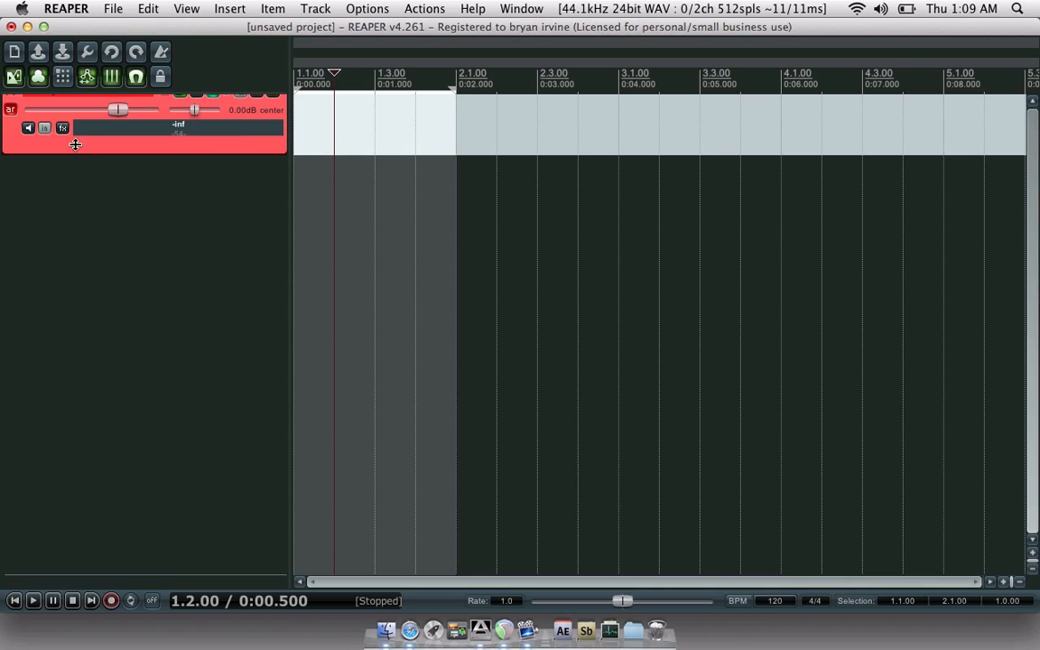
scroll(20, 140, up, 1)
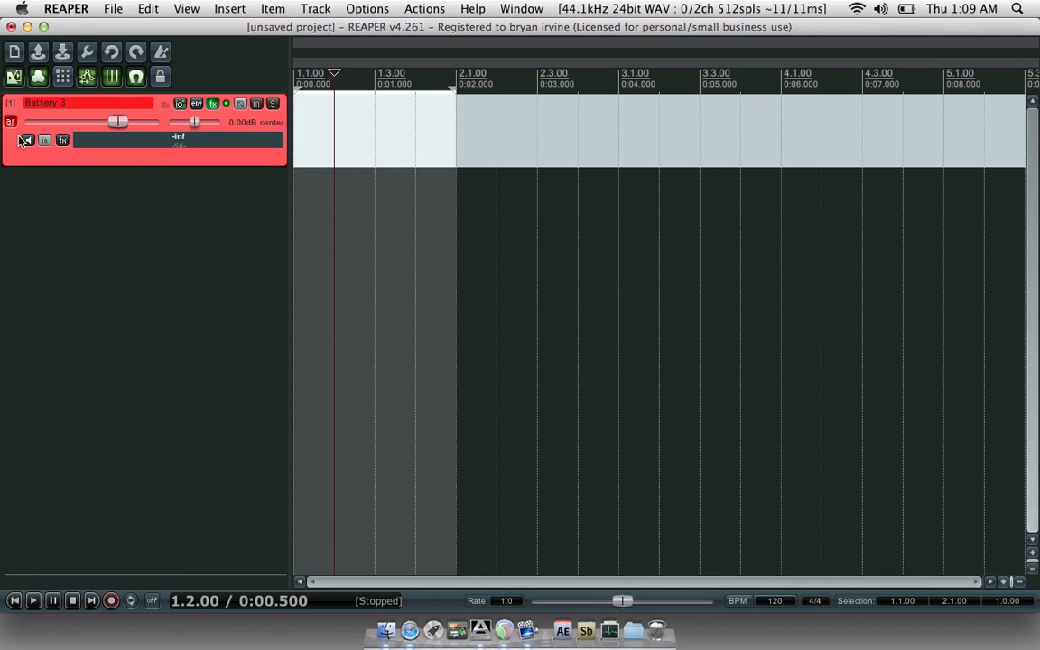
double_click(150, 185)
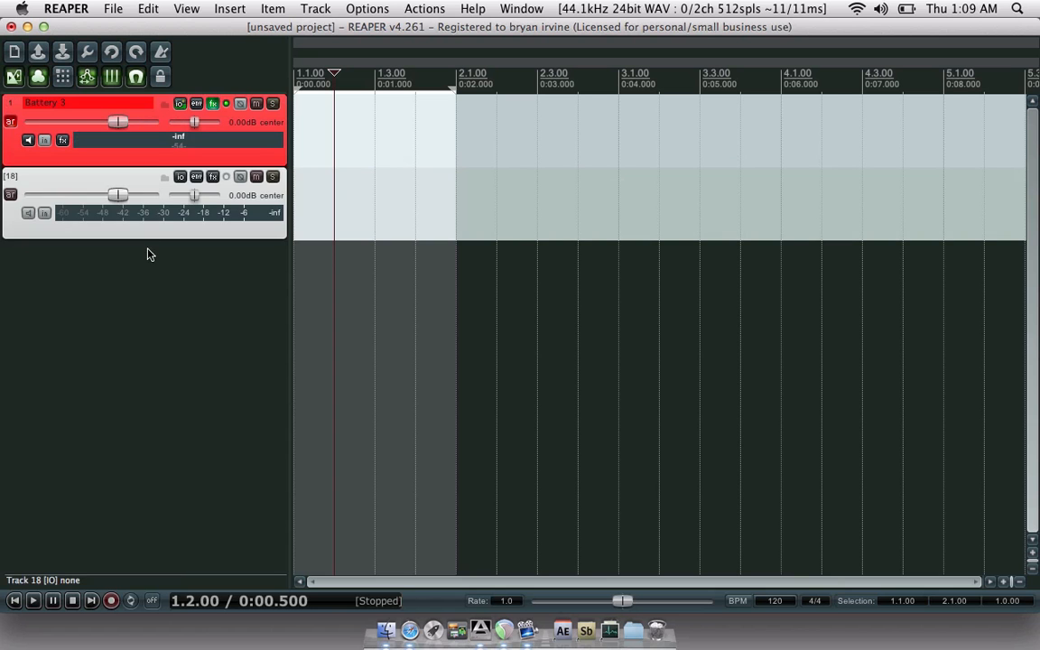
double_click(151, 271)
double_click(159, 341)
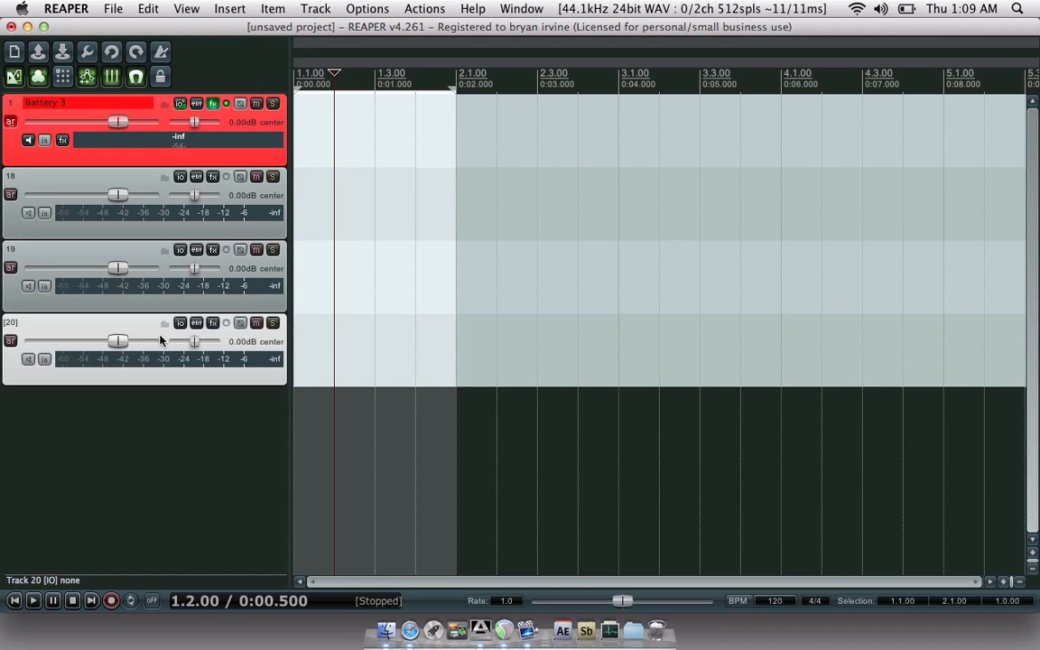
double_click(178, 425)
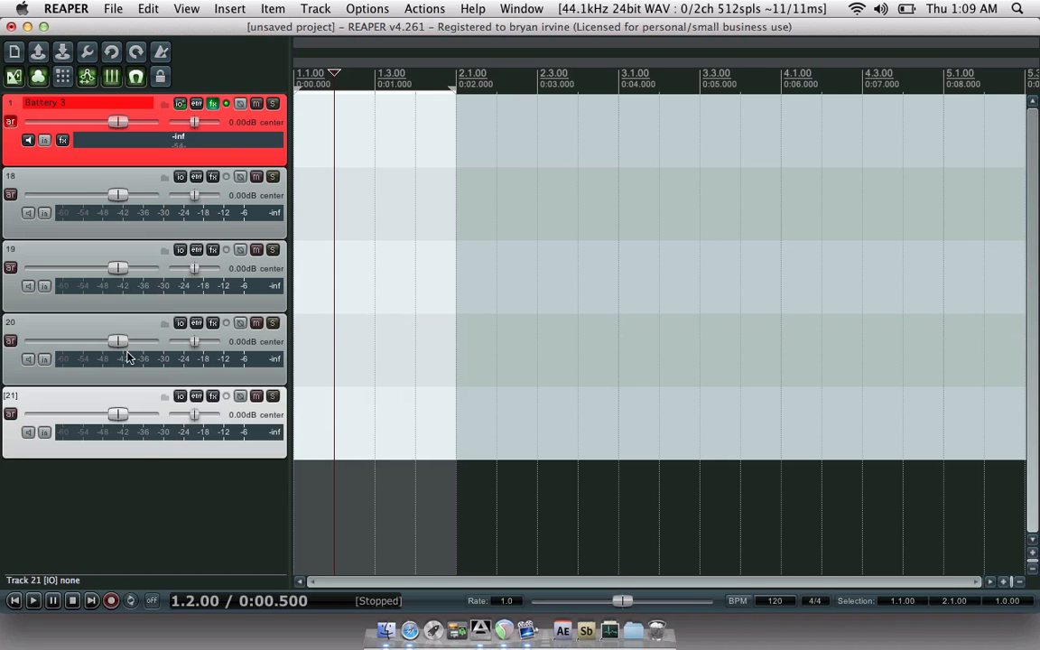
double_click(130, 470)
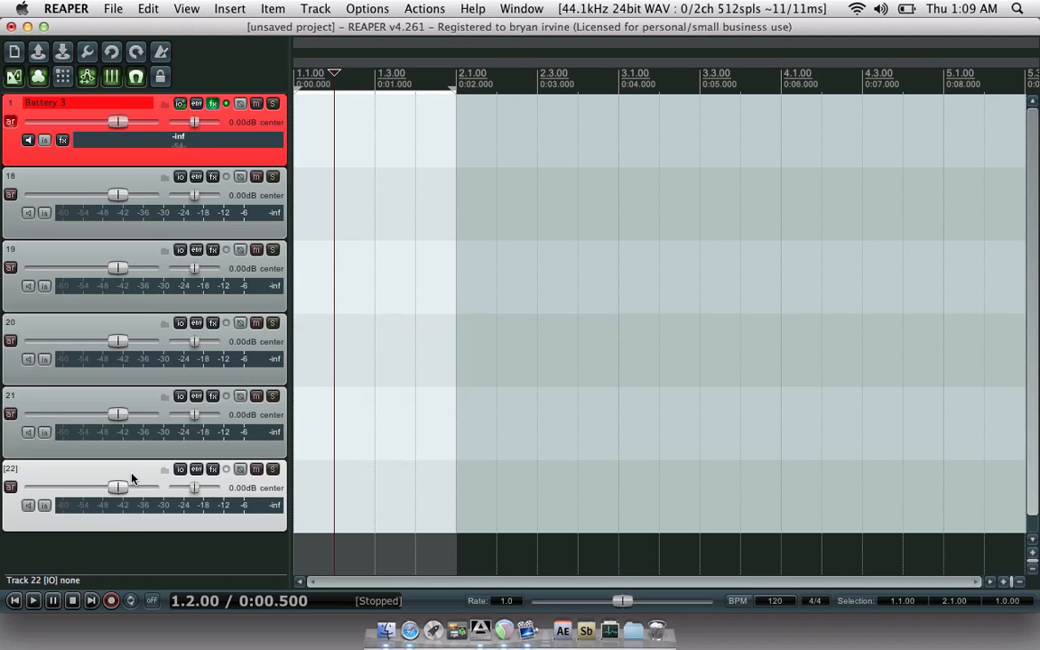
double_click(140, 547)
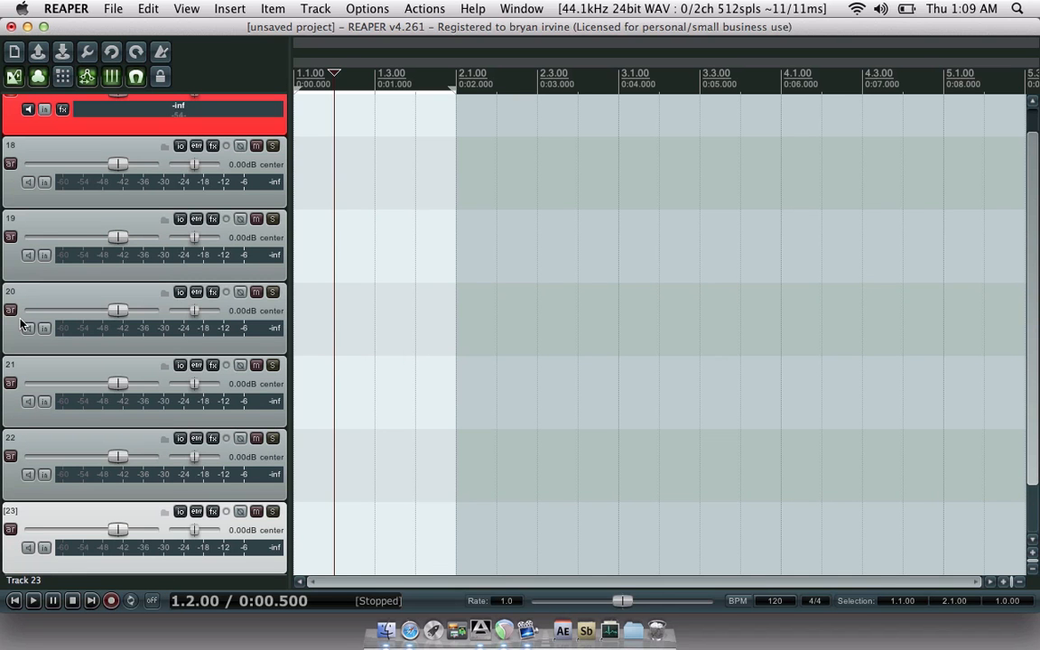
- Add empty tracks 24 and 25, then scroll back up to track 1
scroll(20, 515, down, 2)
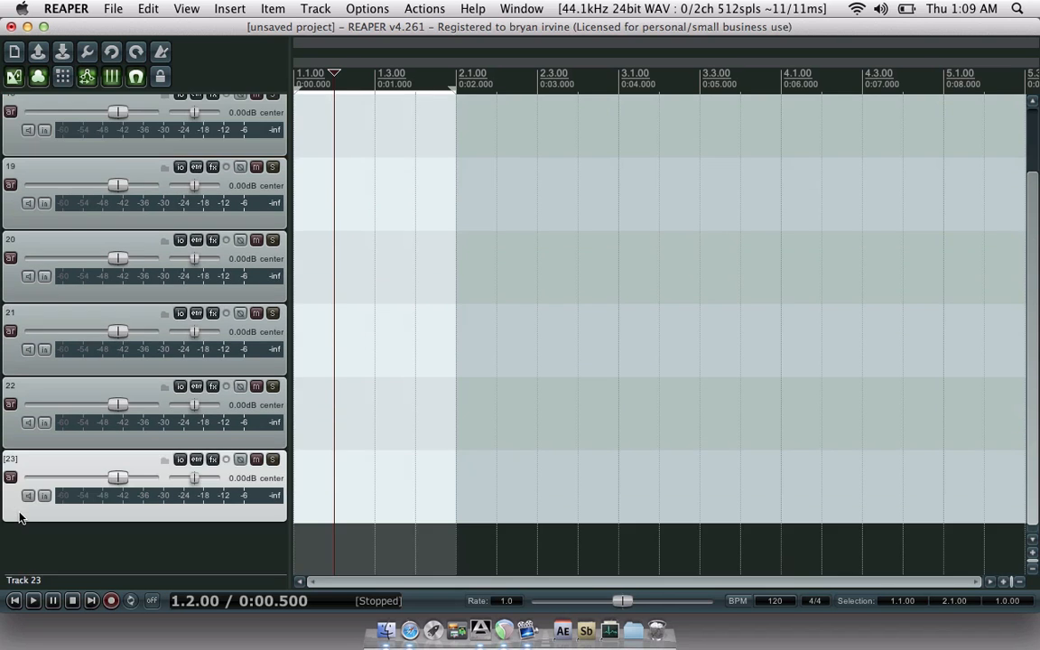
double_click(21, 548)
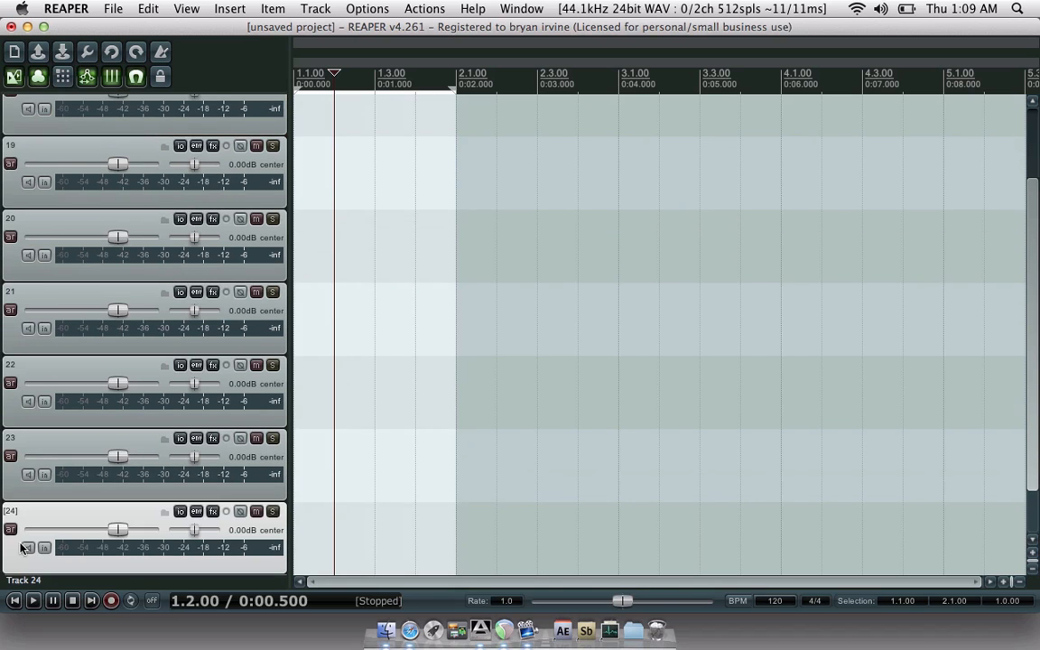
scroll(20, 549, down, 2)
double_click(18, 549)
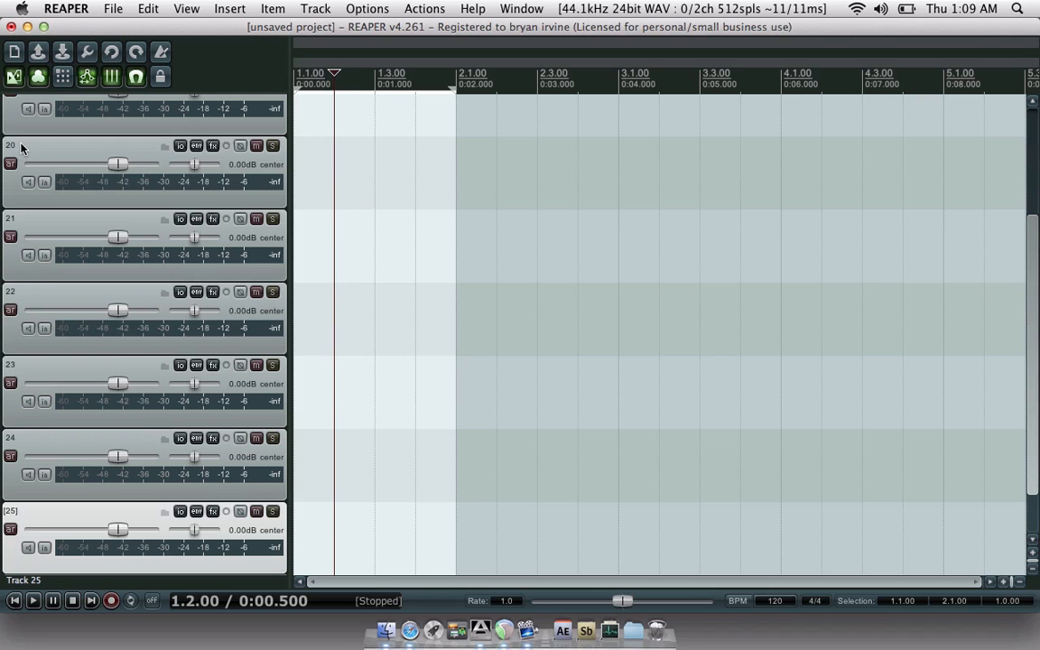
scroll(22, 147, up, 3)
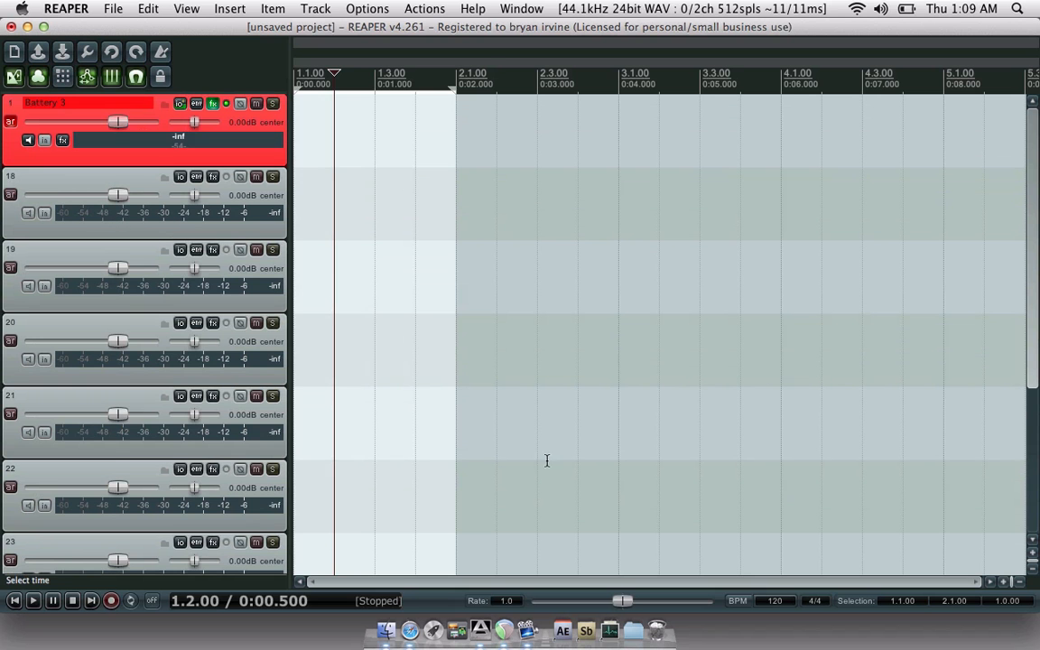
- In the Track Manager, uncheck the MCP column for tracks 18–25, then close it
click(215, 8)
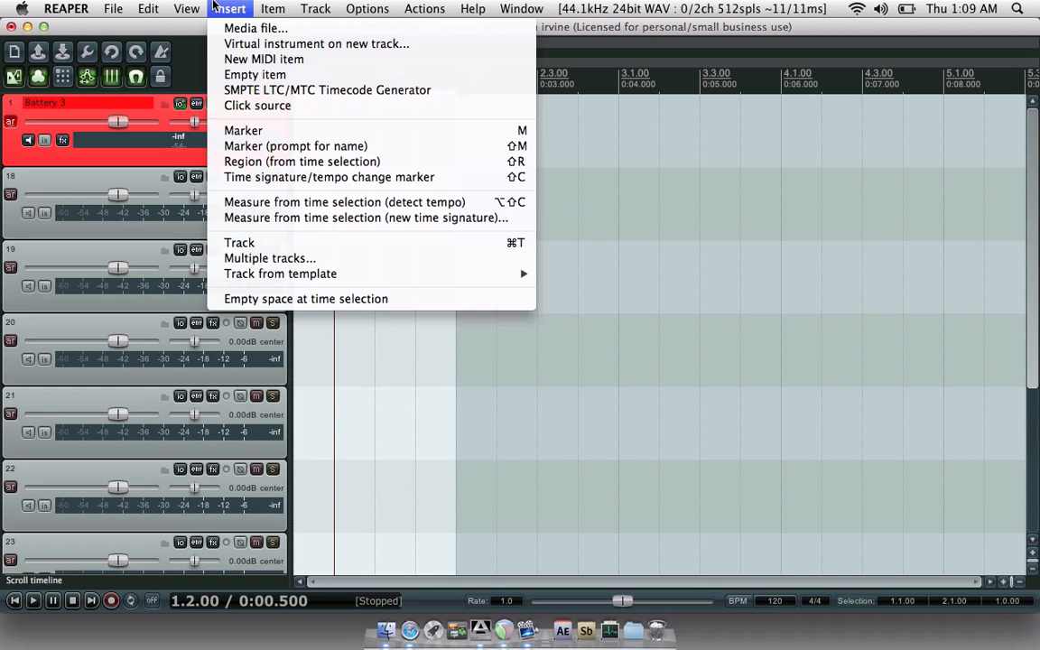
mouse_move(187, 8)
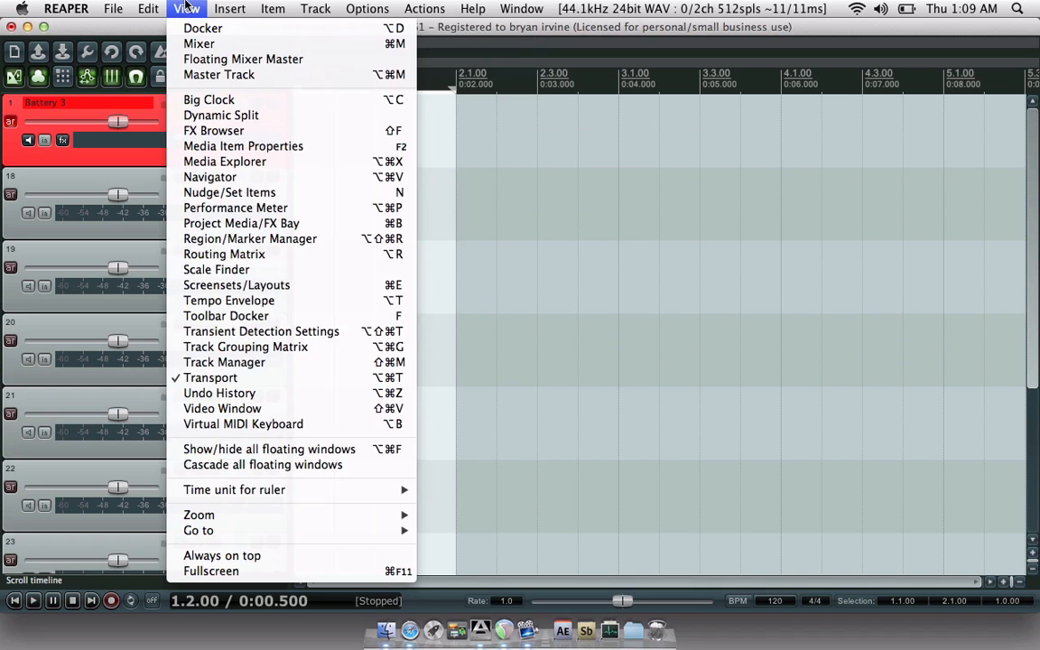
click(226, 363)
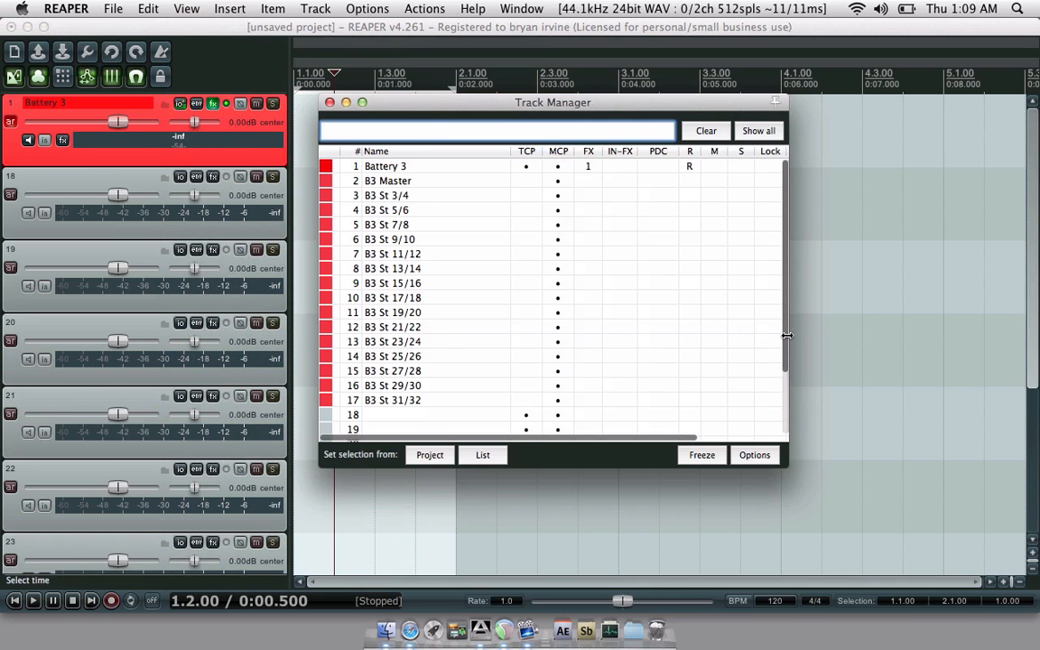
drag(785, 338, 784, 398)
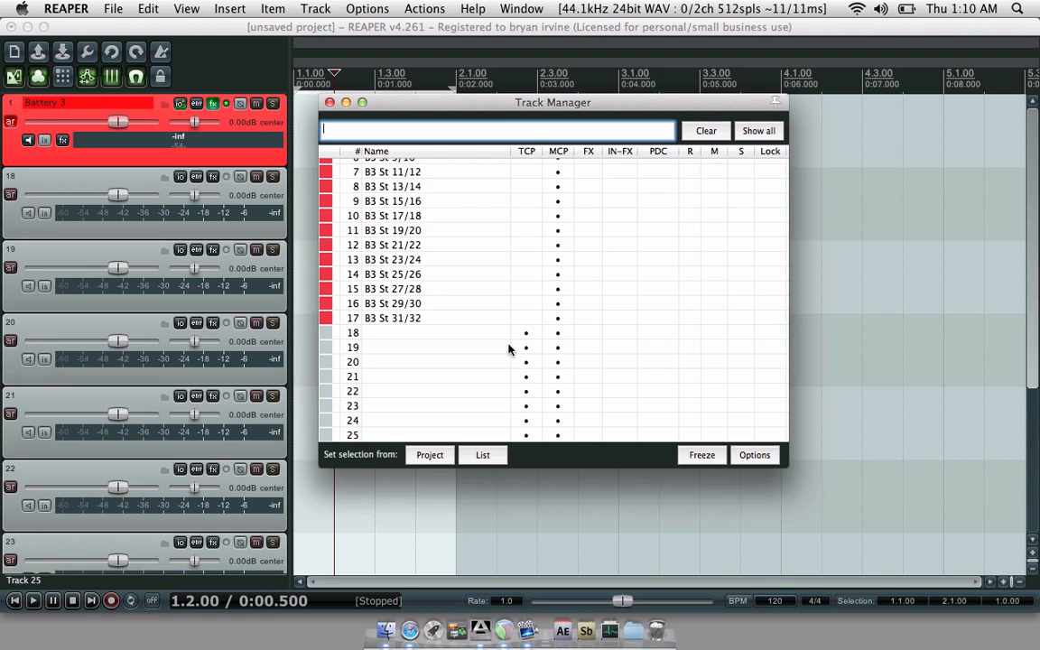
click(557, 333)
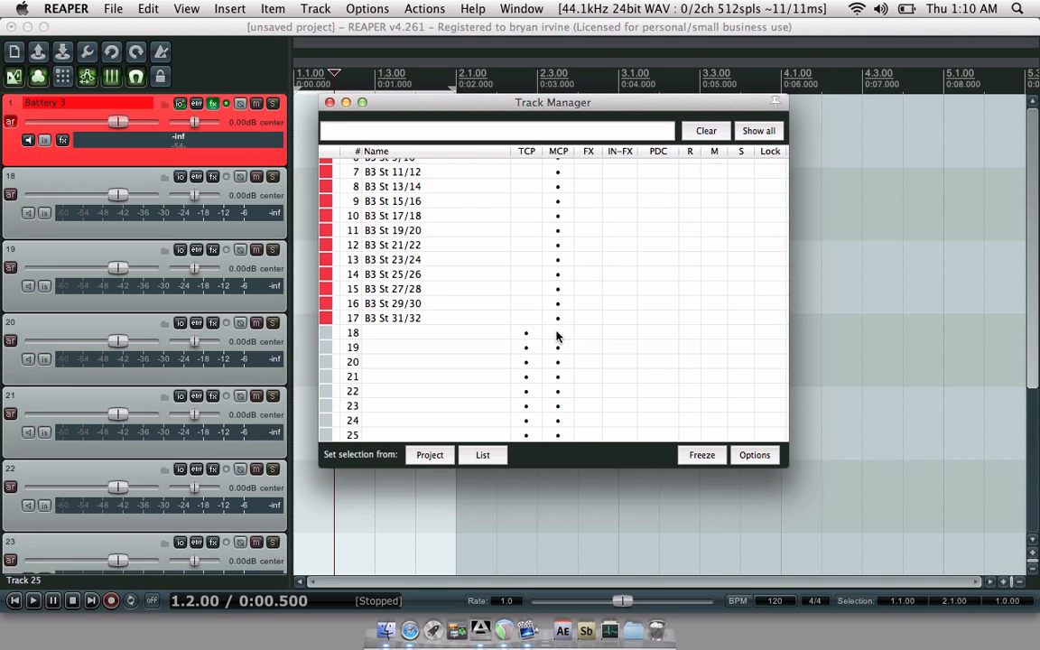
drag(558, 336, 558, 398)
scroll(610, 382, down, 1)
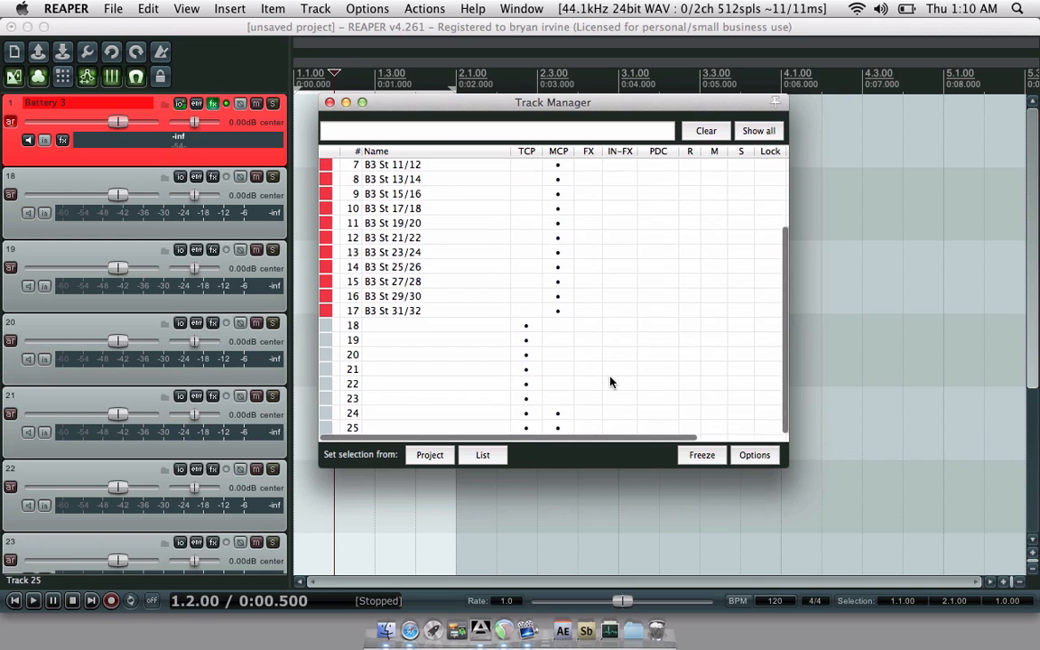
scroll(611, 381, up, 1)
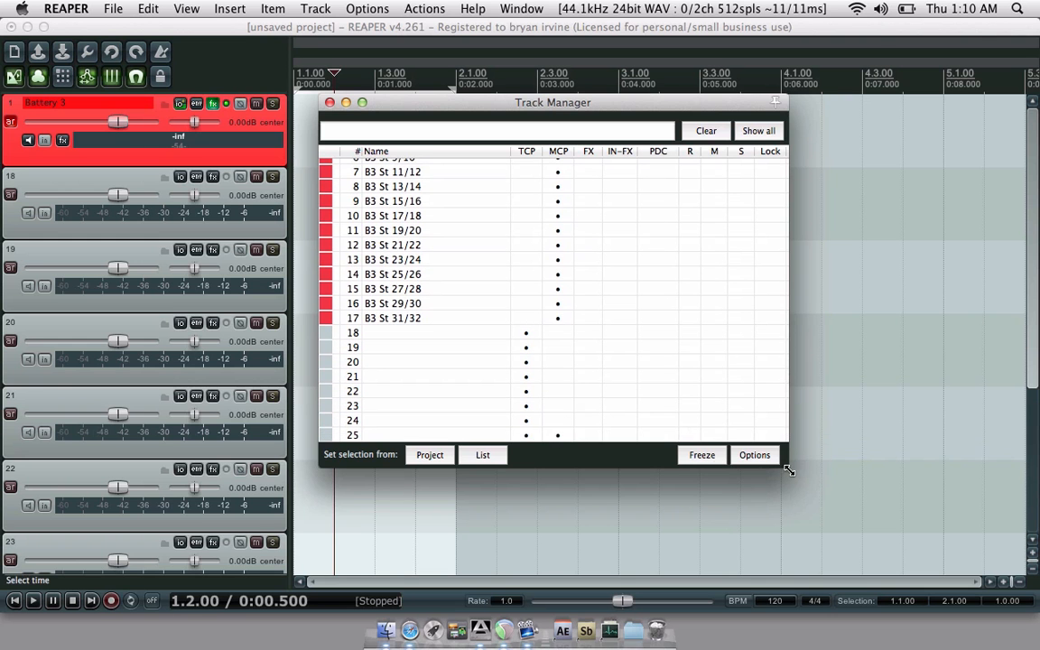
drag(788, 466, 796, 569)
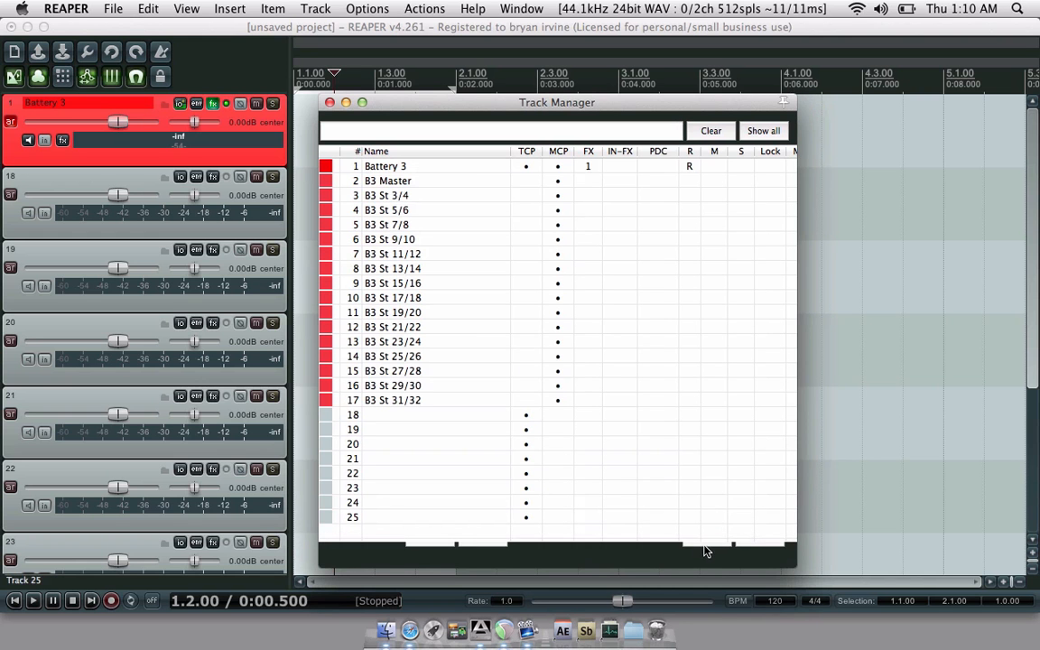
drag(793, 565, 792, 522)
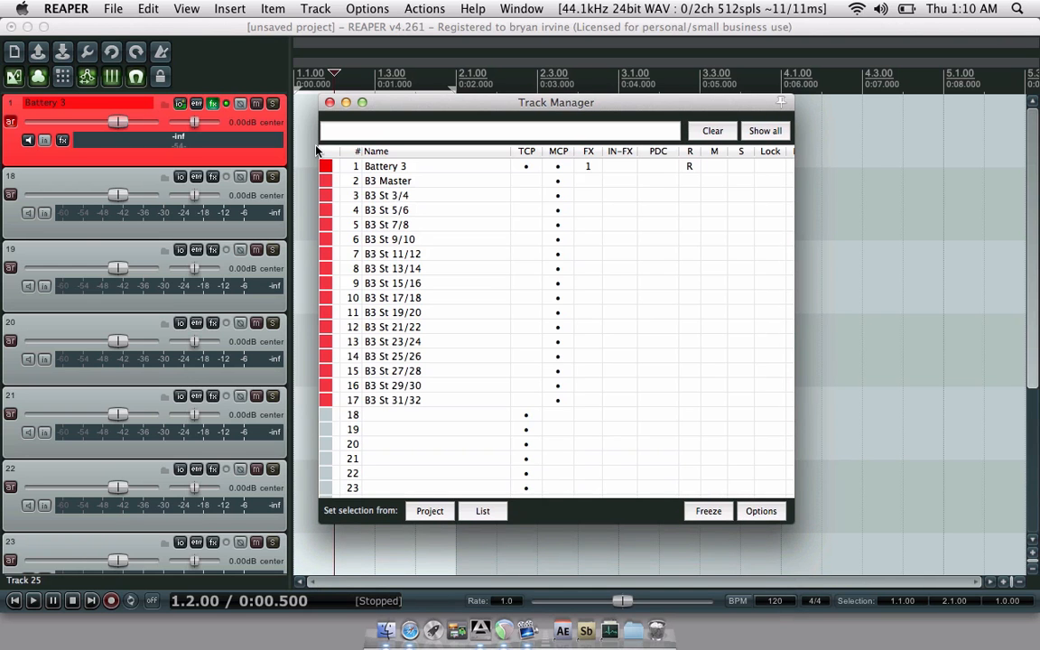
click(330, 103)
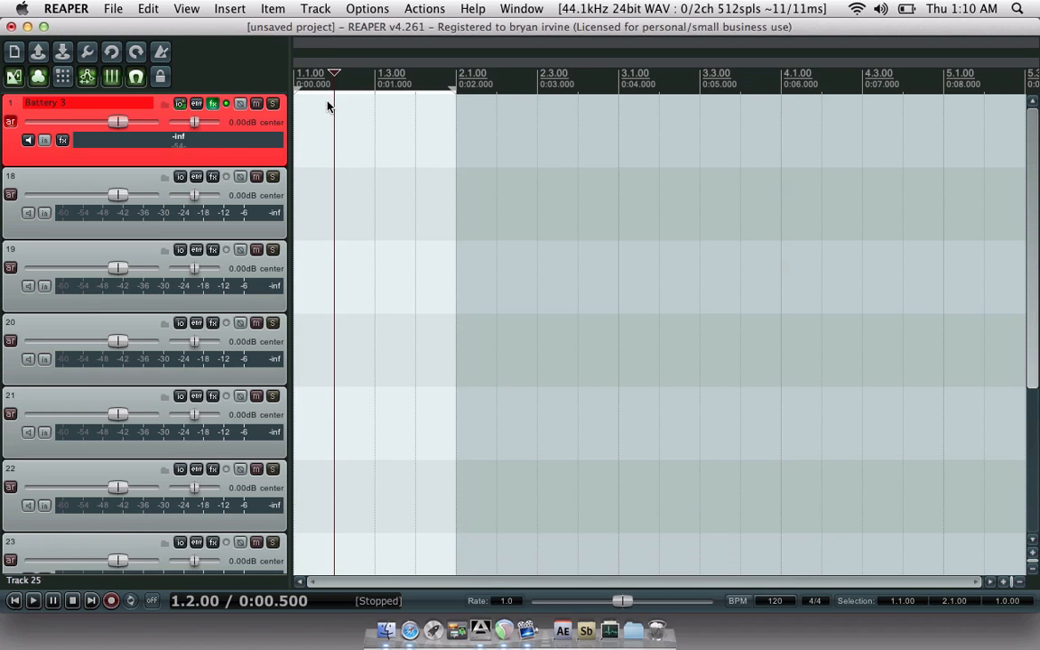
key(super+m)
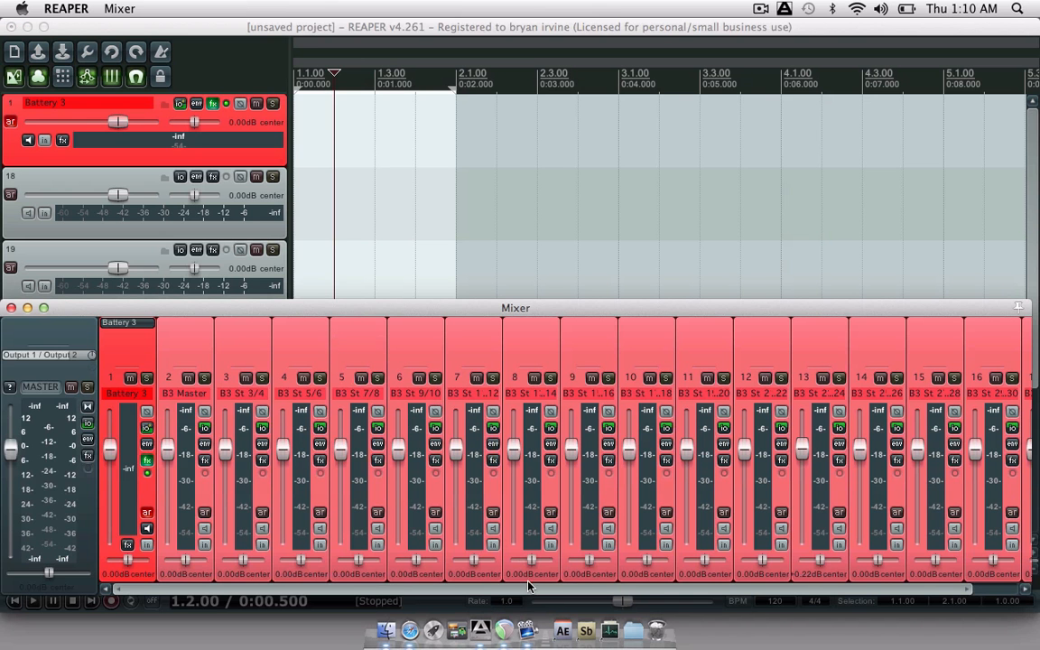
drag(534, 593, 484, 591)
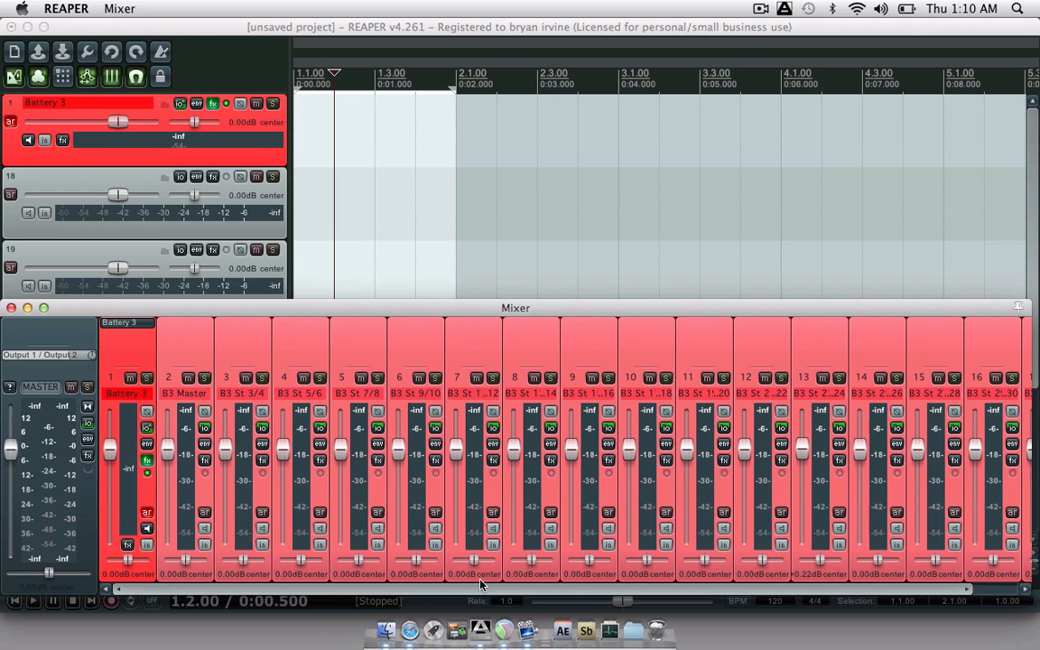
click(10, 308)
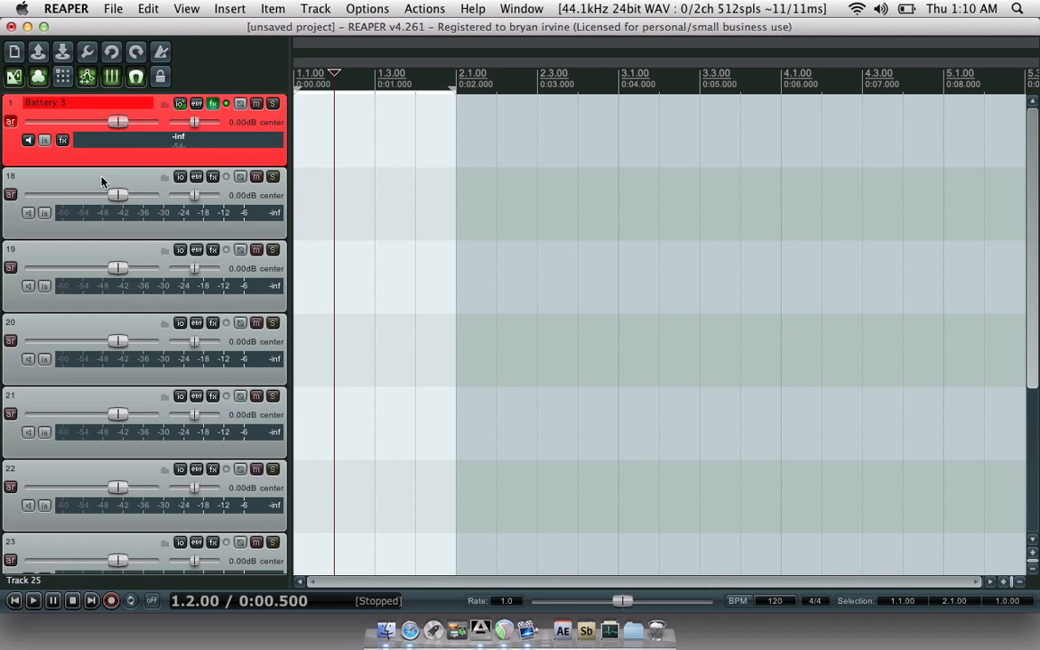
- Remove track 18's master send and add a send to Battery 3 on all MIDI channels
click(180, 178)
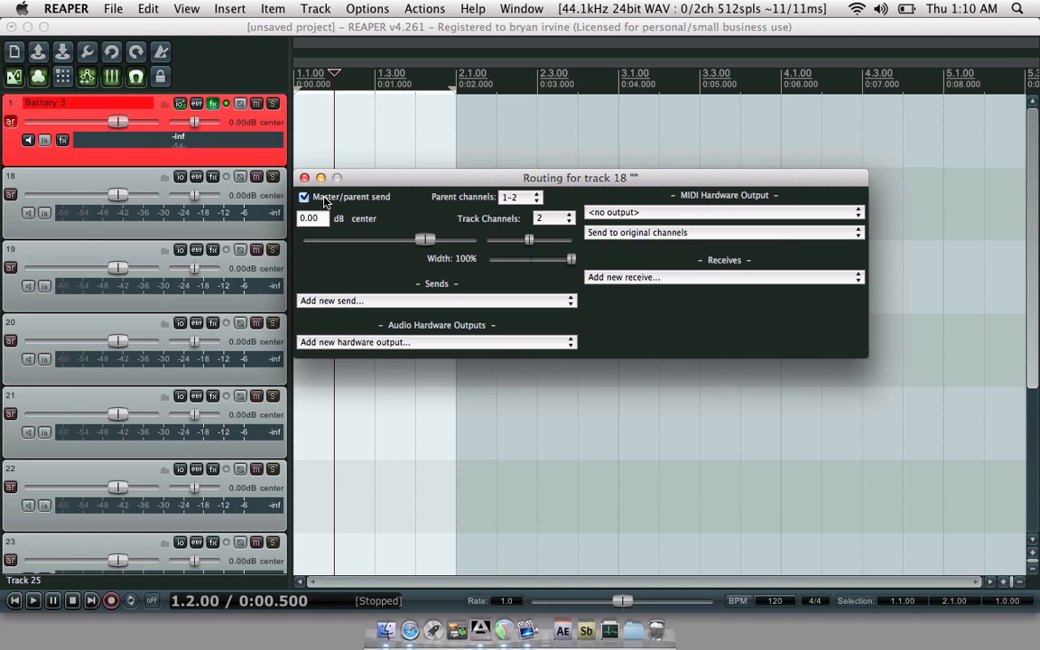
click(306, 199)
click(512, 304)
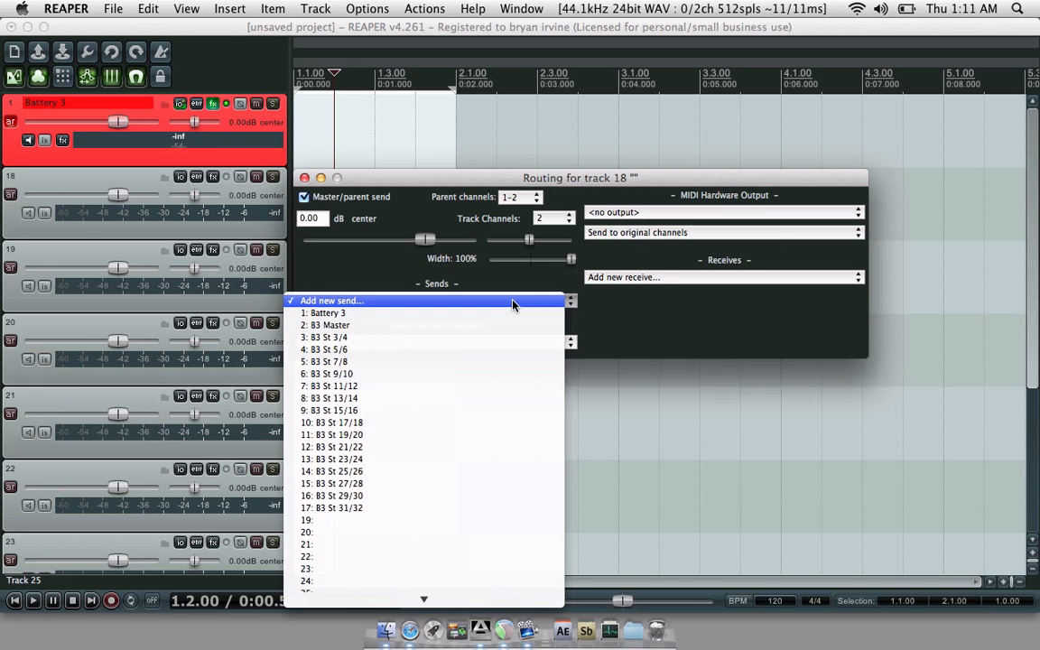
click(502, 314)
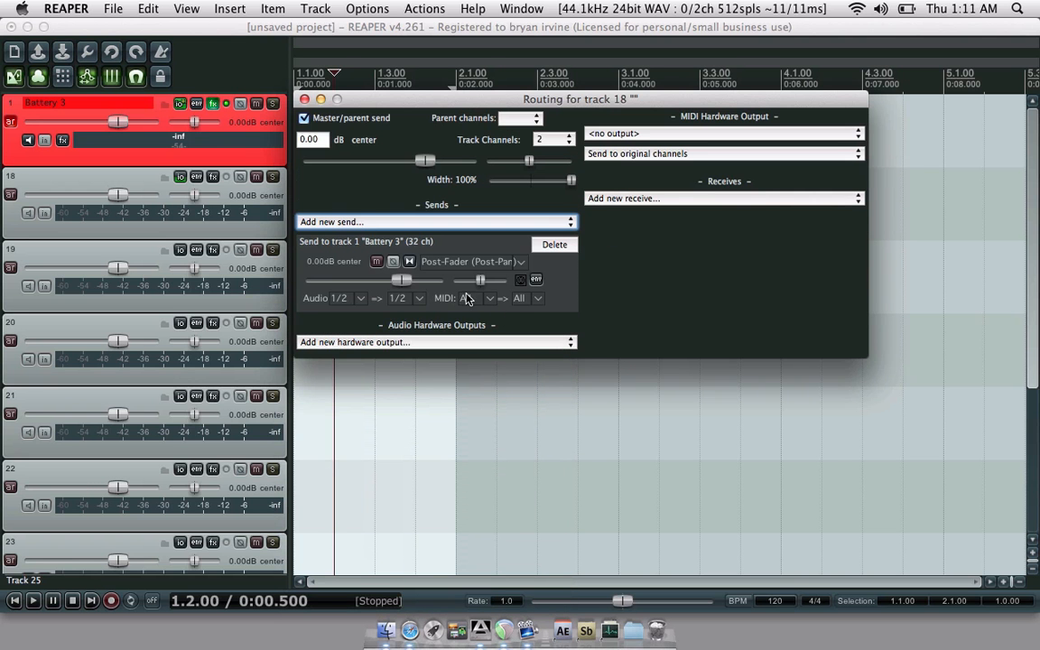
click(467, 298)
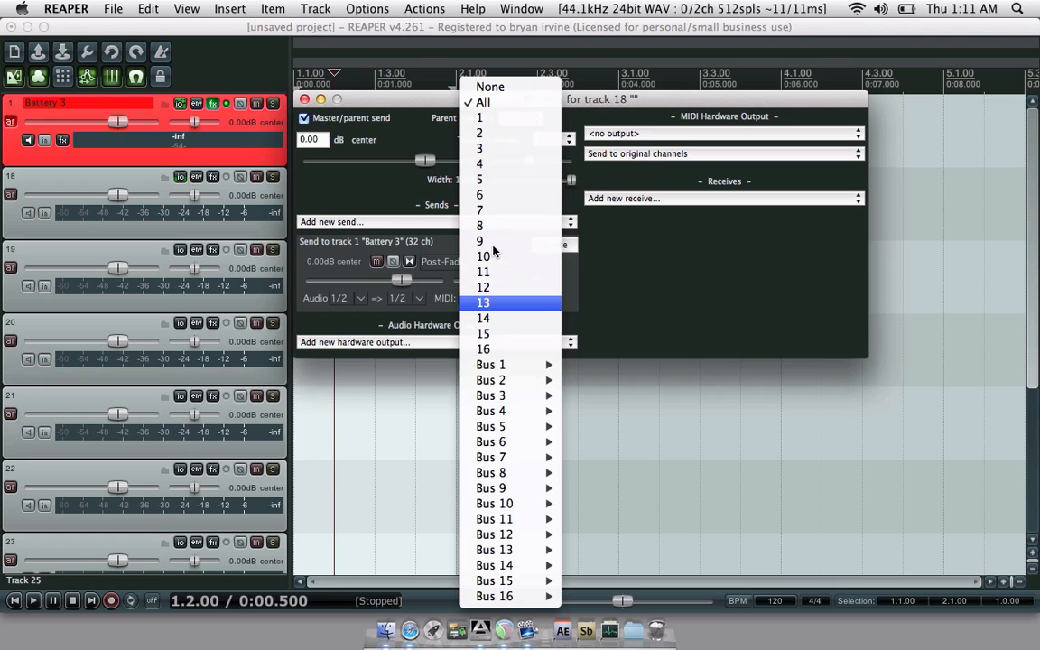
click(492, 108)
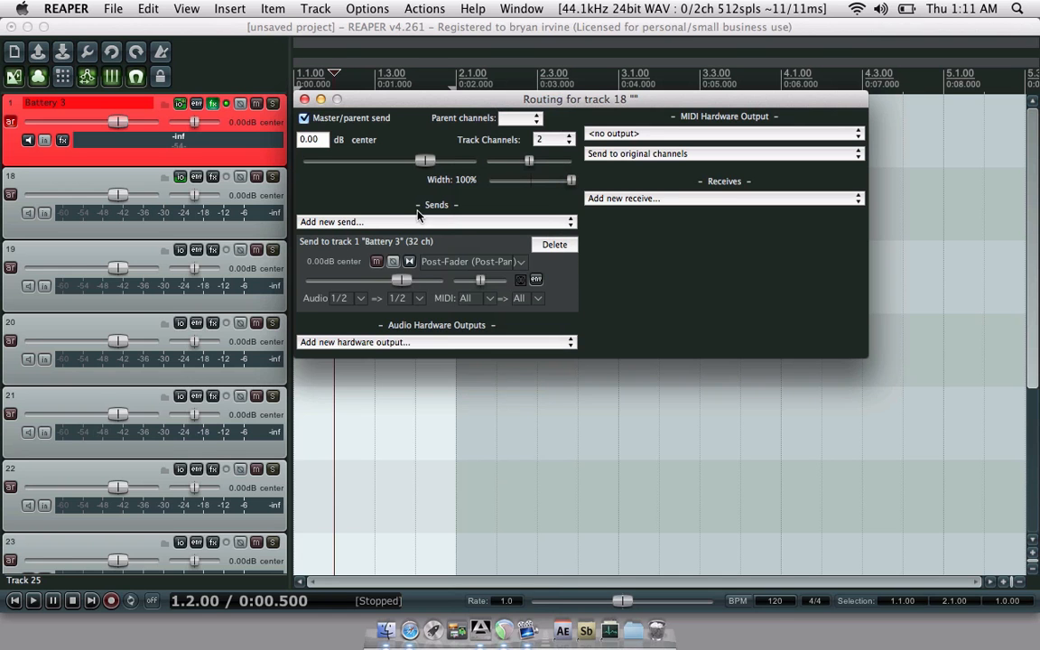
click(304, 99)
- Add sends from tracks 19 and 20 to the Battery 3 track
click(180, 250)
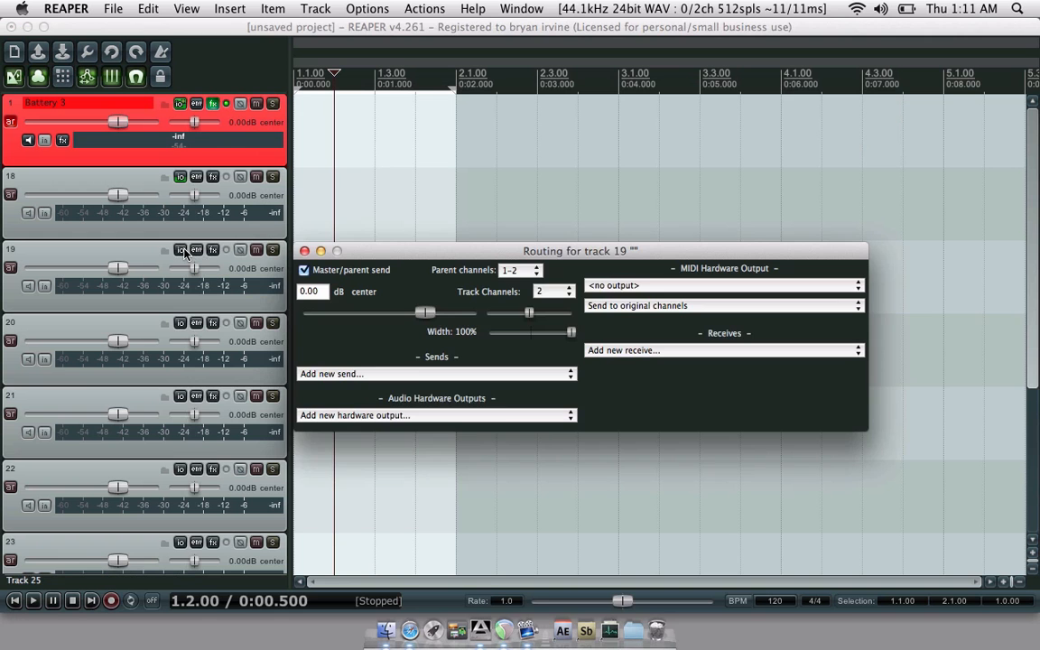
click(417, 373)
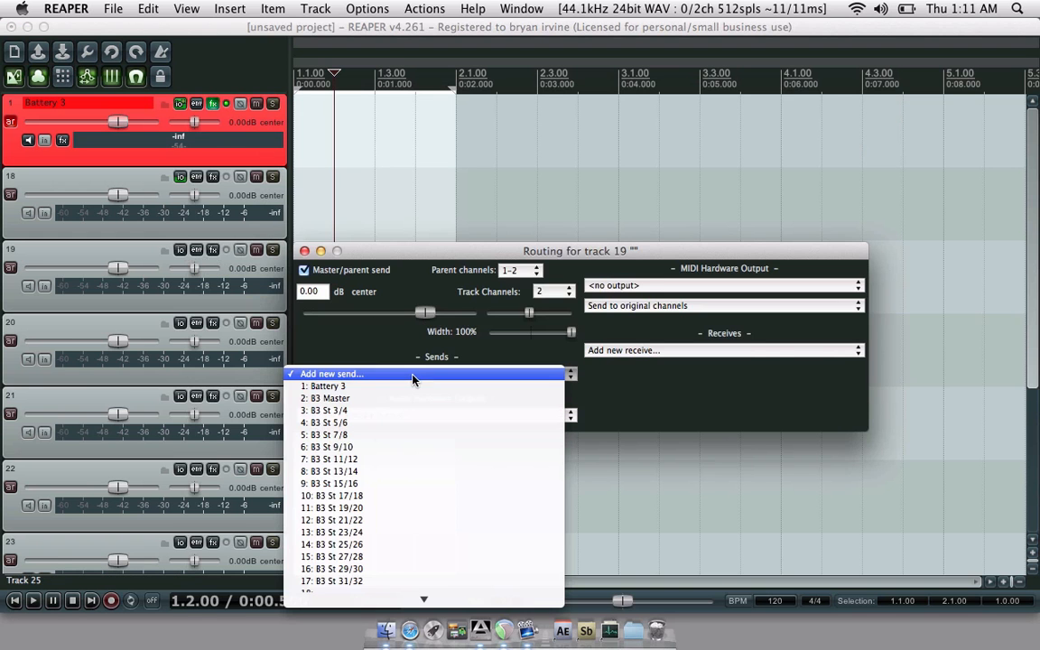
click(412, 389)
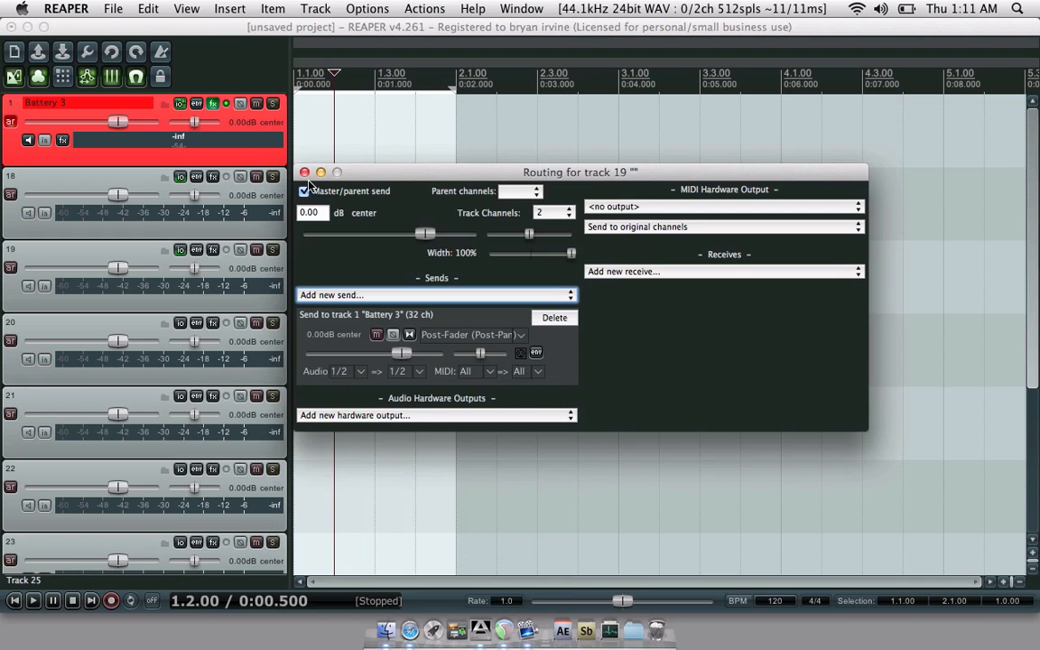
click(305, 173)
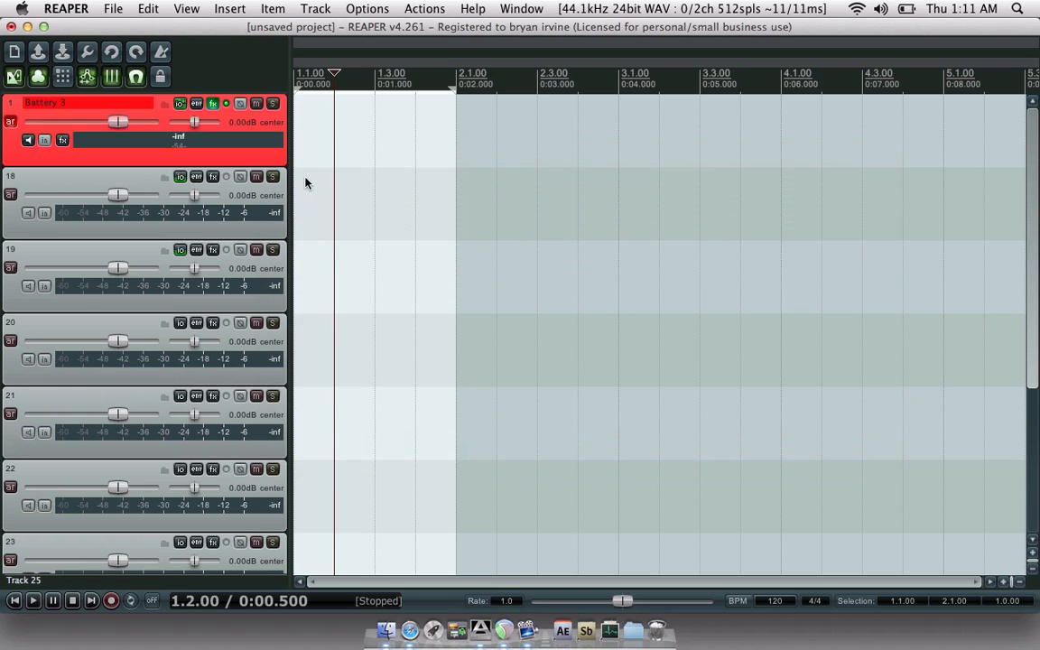
click(181, 324)
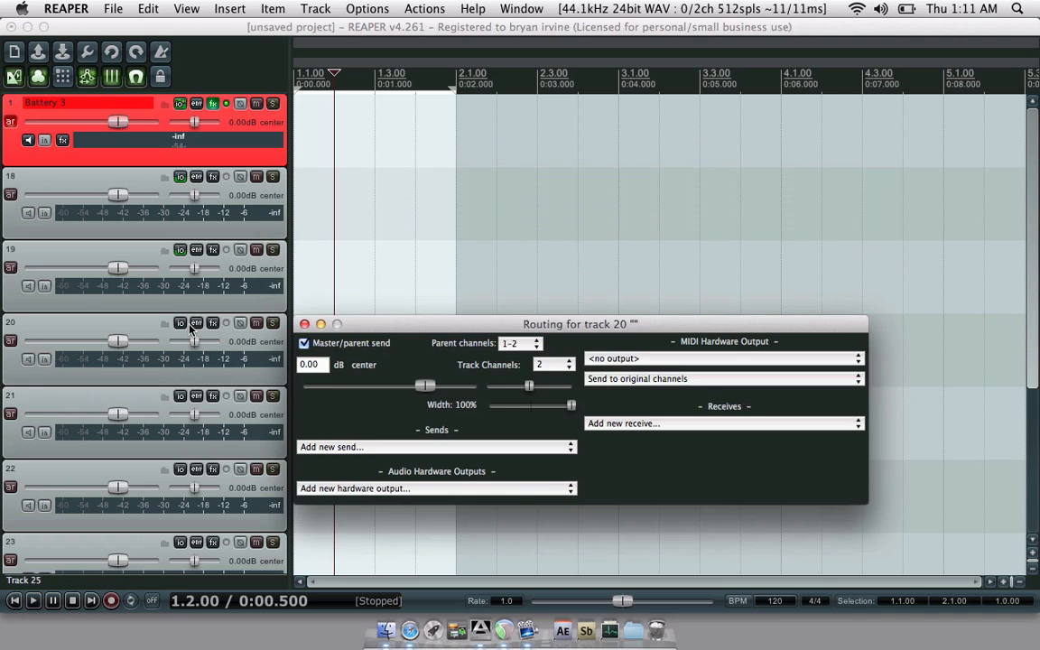
click(390, 449)
click(388, 461)
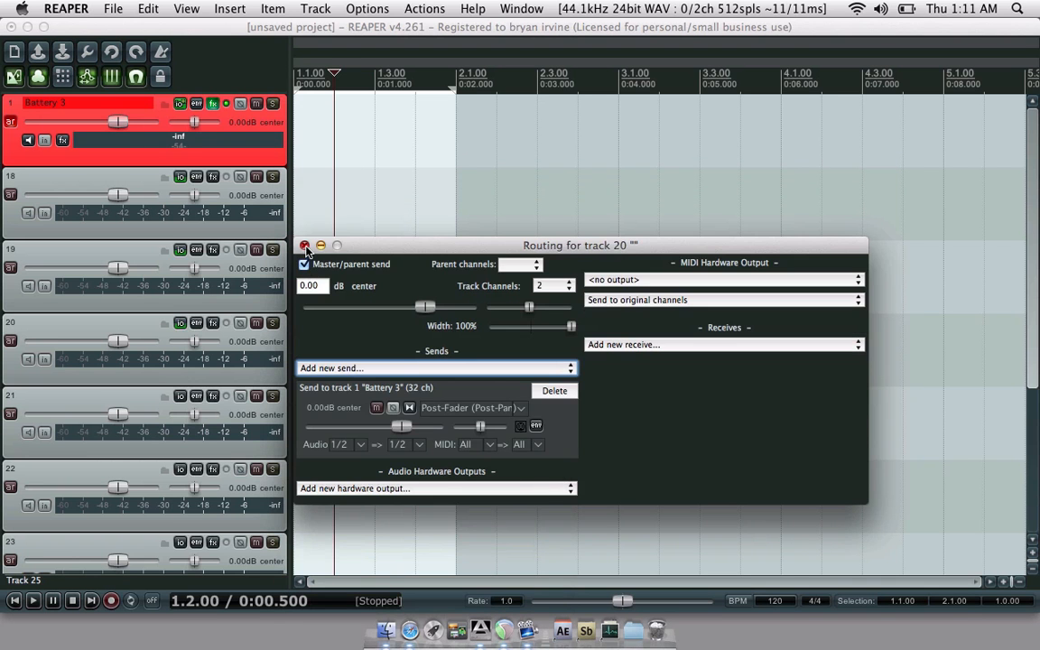
click(304, 245)
- Select tracks 21–25 and give track 21 a send to '1: Battery 3'
click(25, 392)
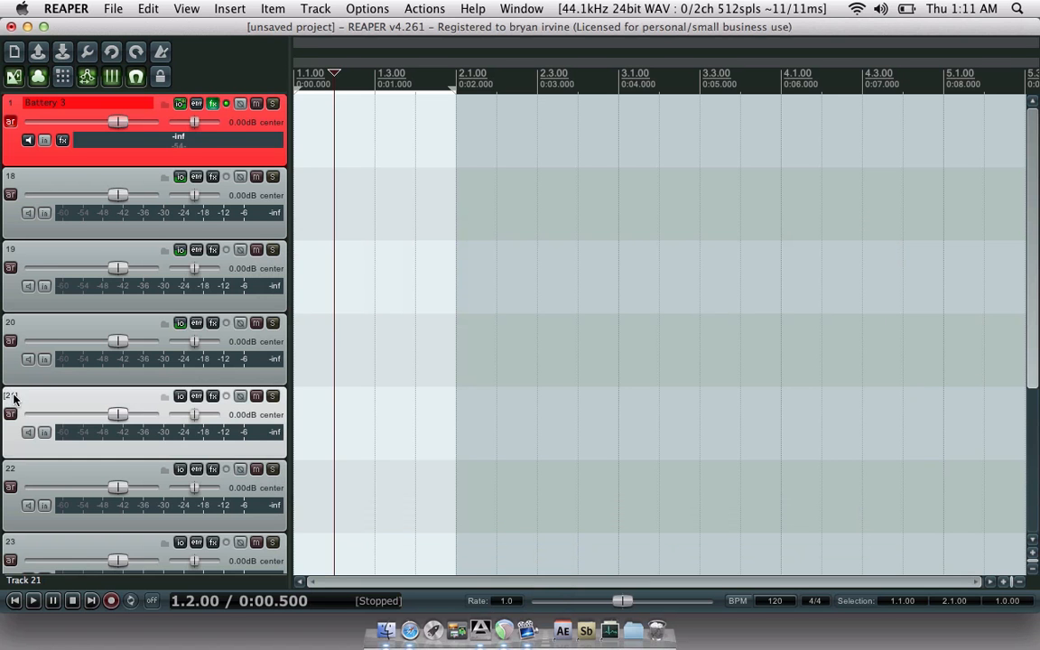
scroll(13, 401, down, 4)
shift+click(10, 506)
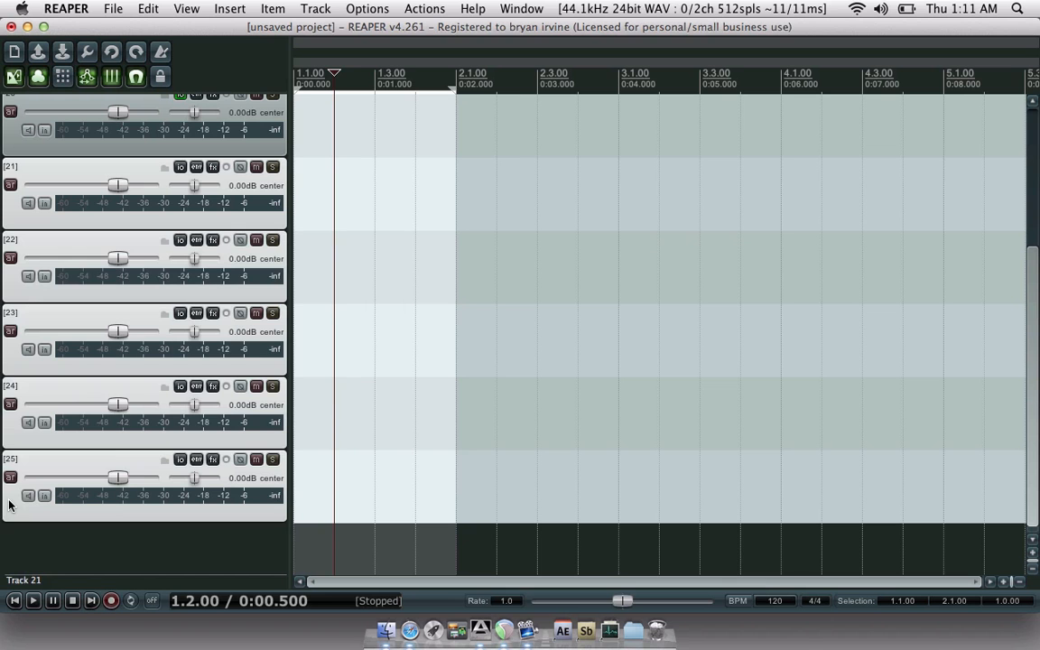
click(180, 168)
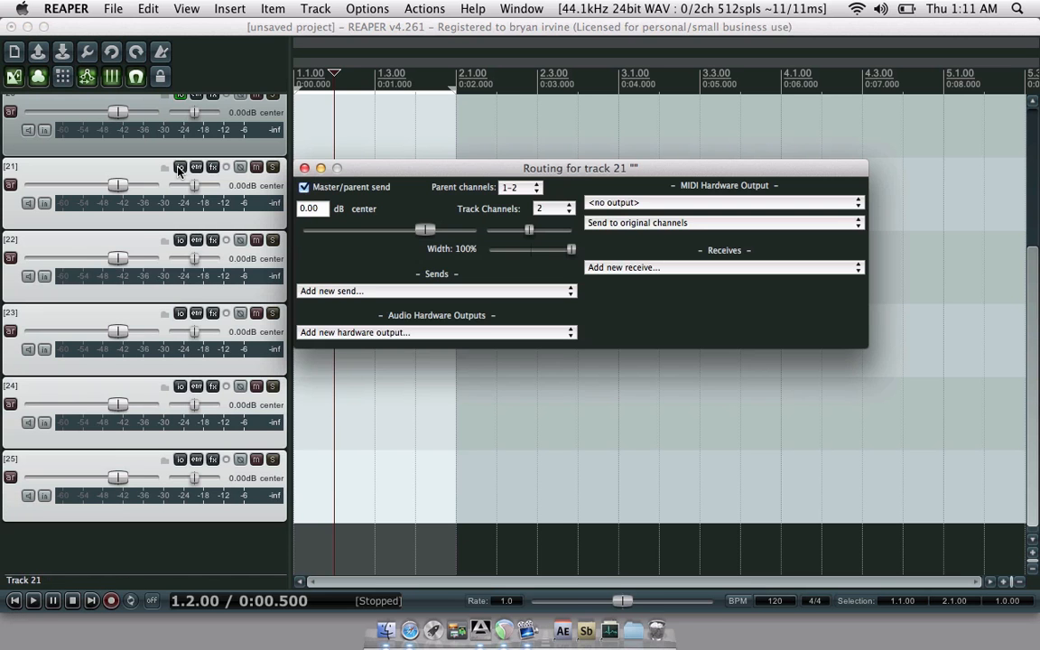
click(336, 292)
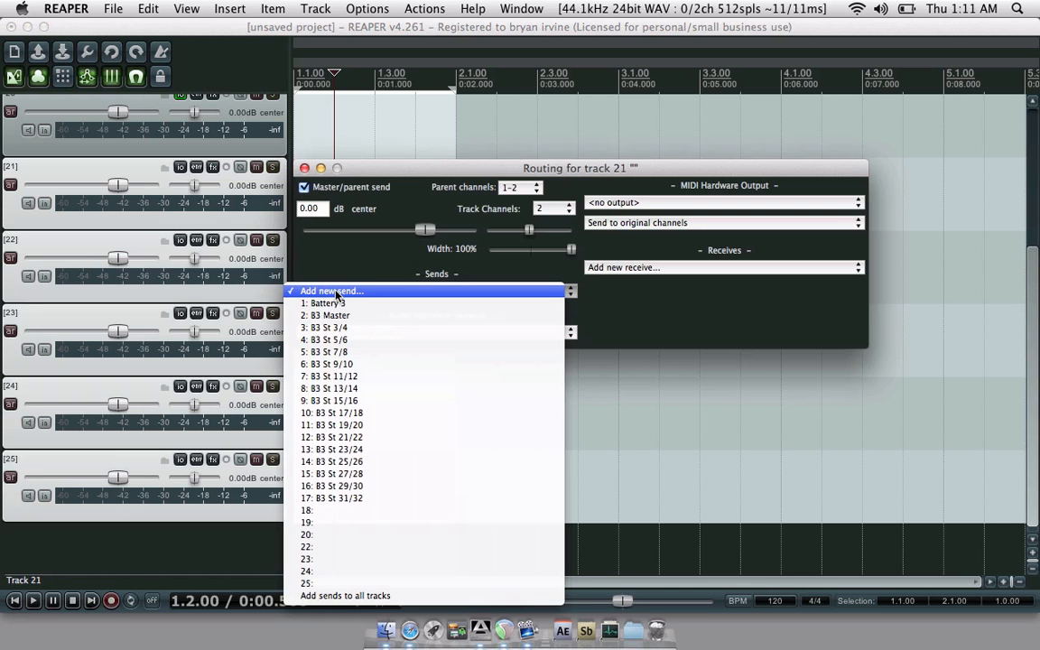
click(336, 304)
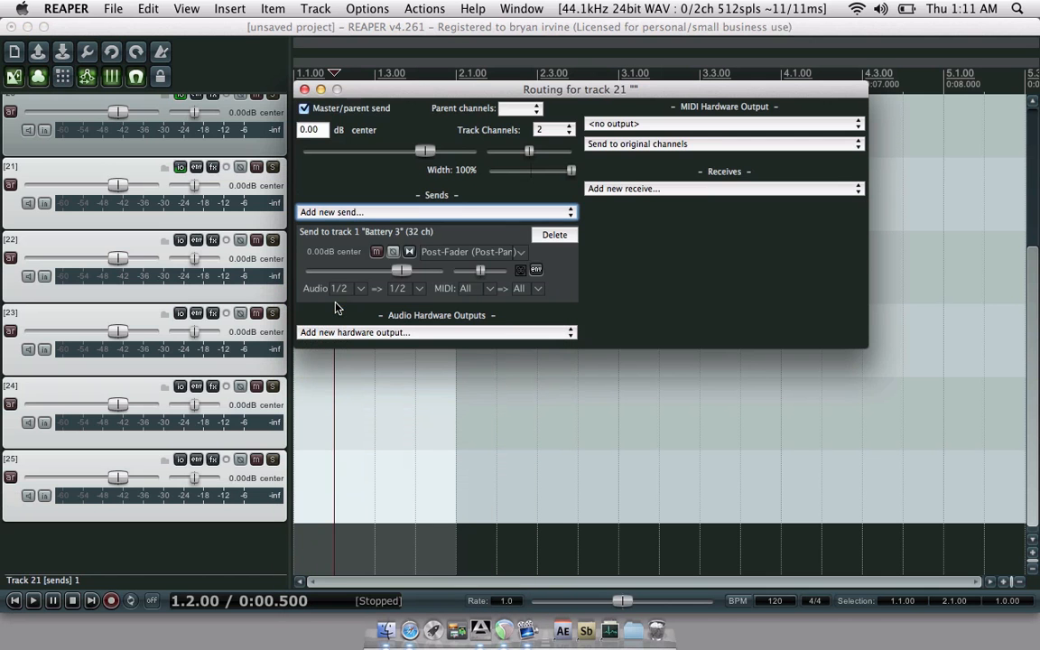
click(304, 89)
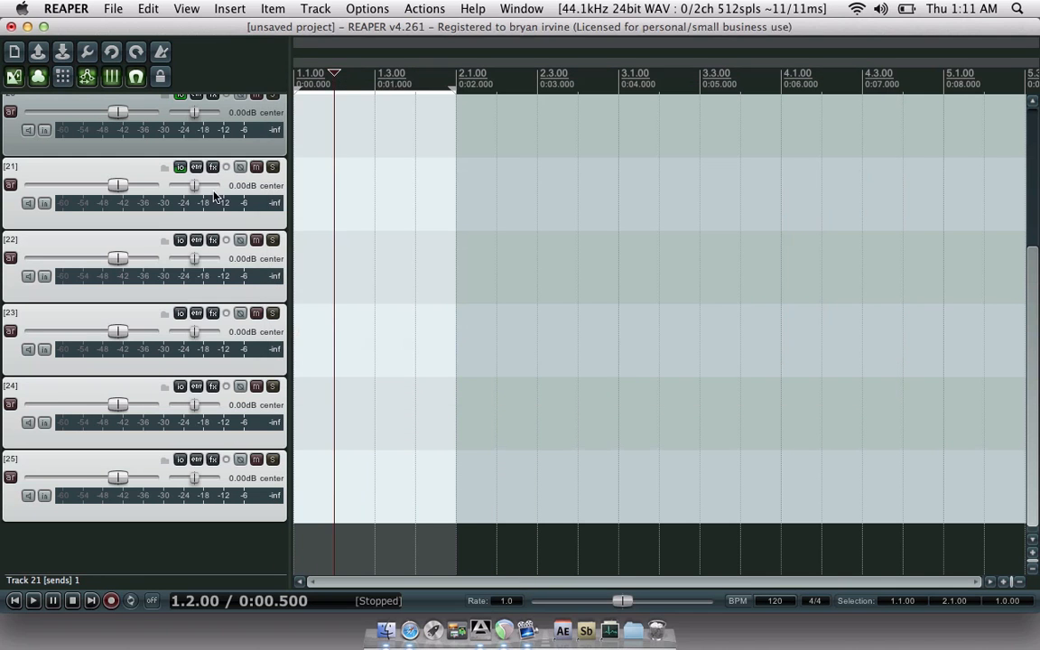
- Add sends from tracks 22 and 23 to '1: Battery 3'
click(181, 240)
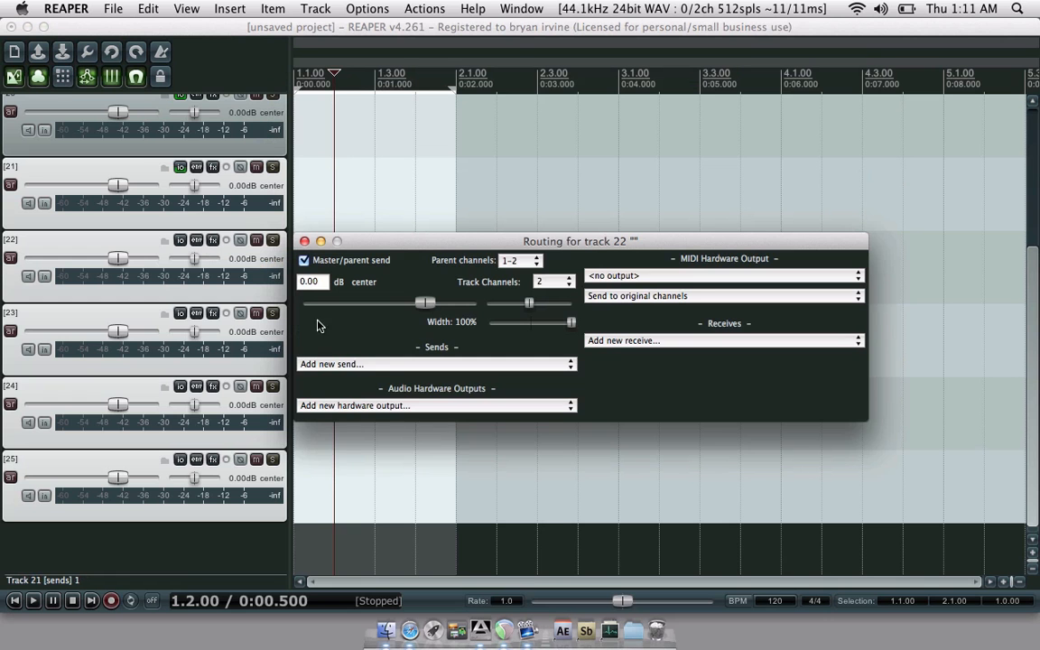
click(331, 364)
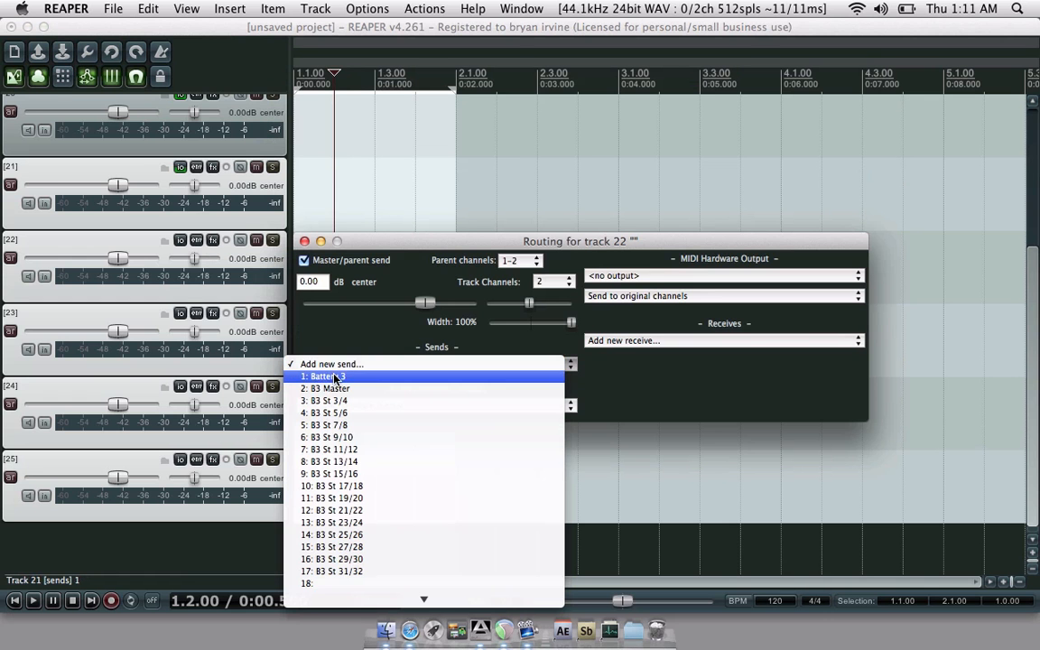
click(327, 376)
click(304, 164)
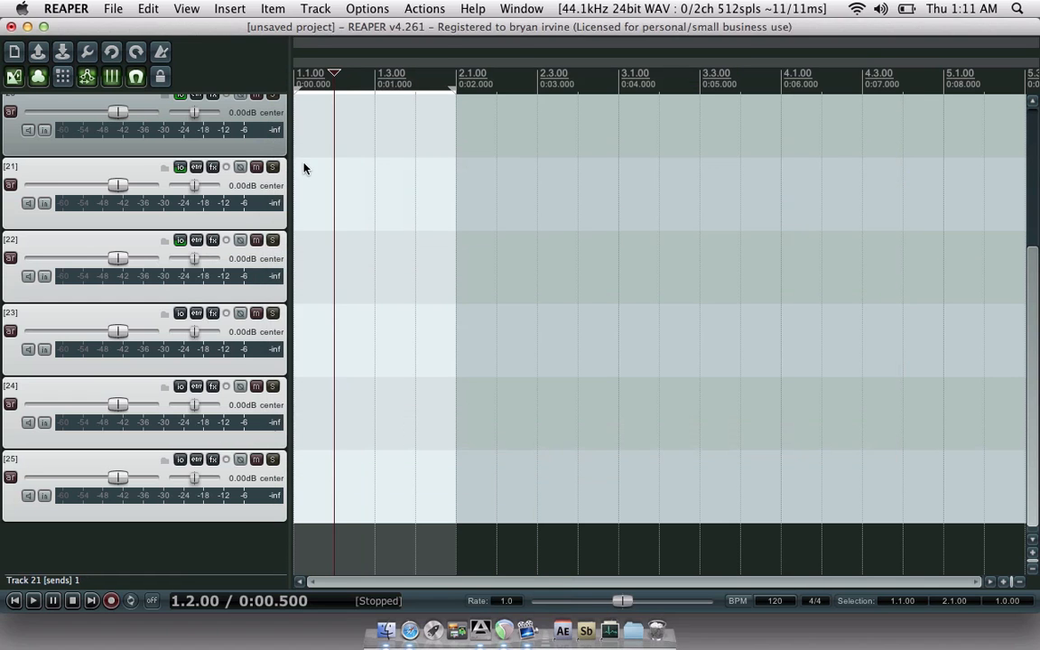
click(181, 313)
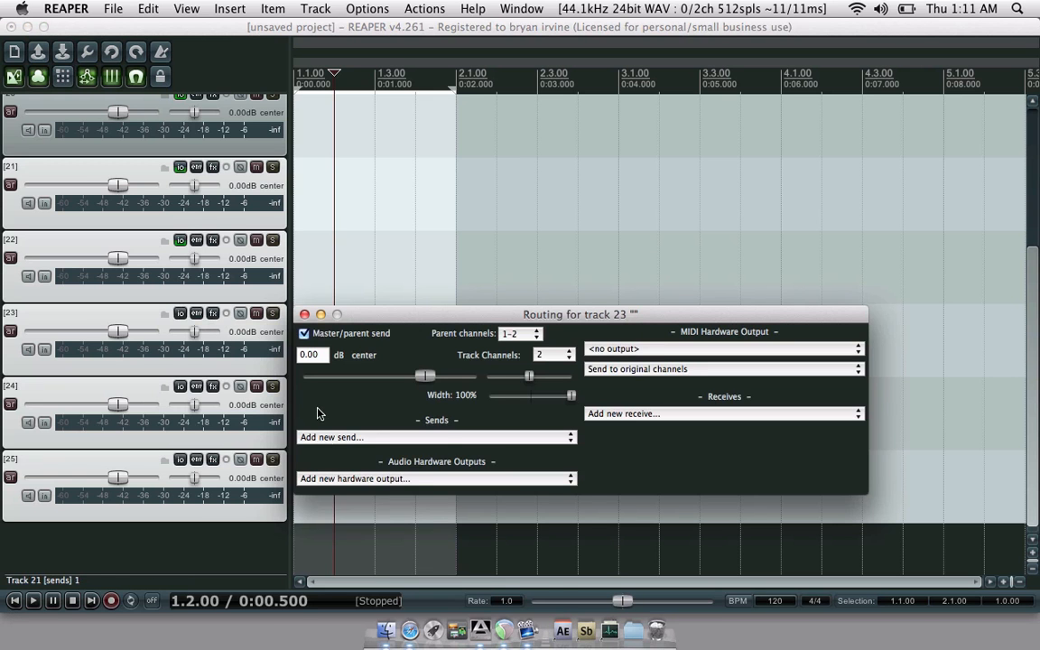
click(327, 441)
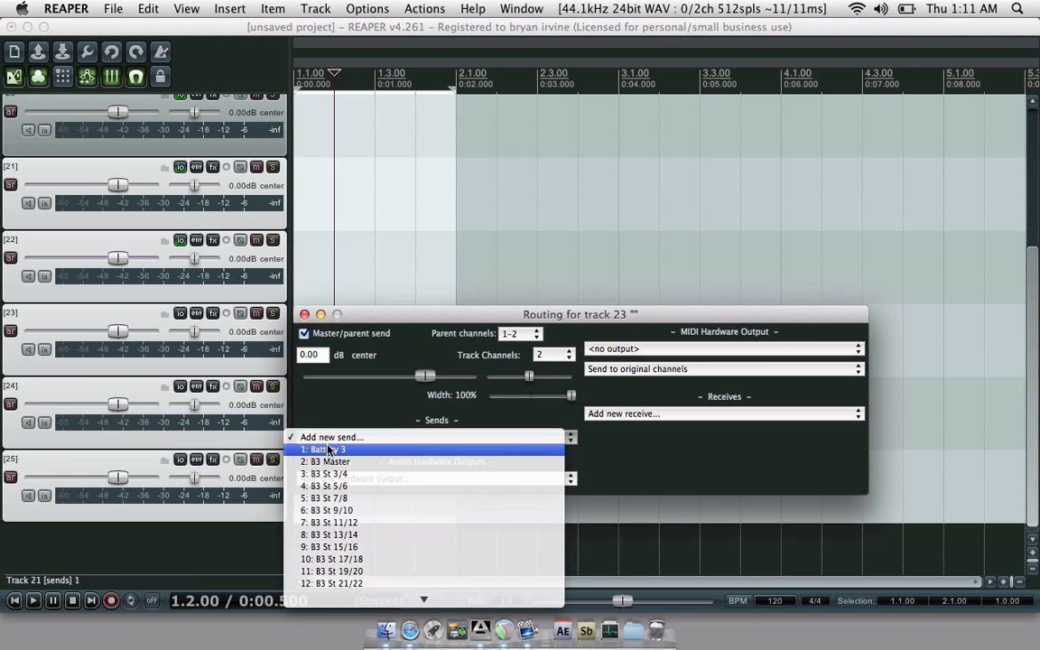
click(312, 449)
click(305, 236)
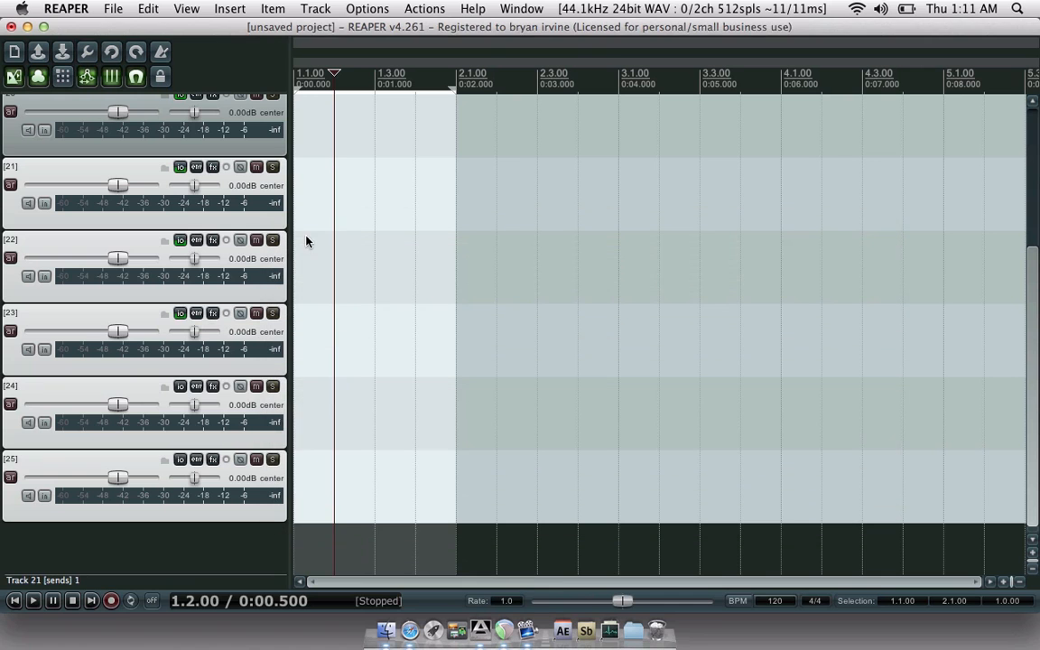
- Add sends from tracks 24 and 25 to '1: Battery 3'
click(180, 389)
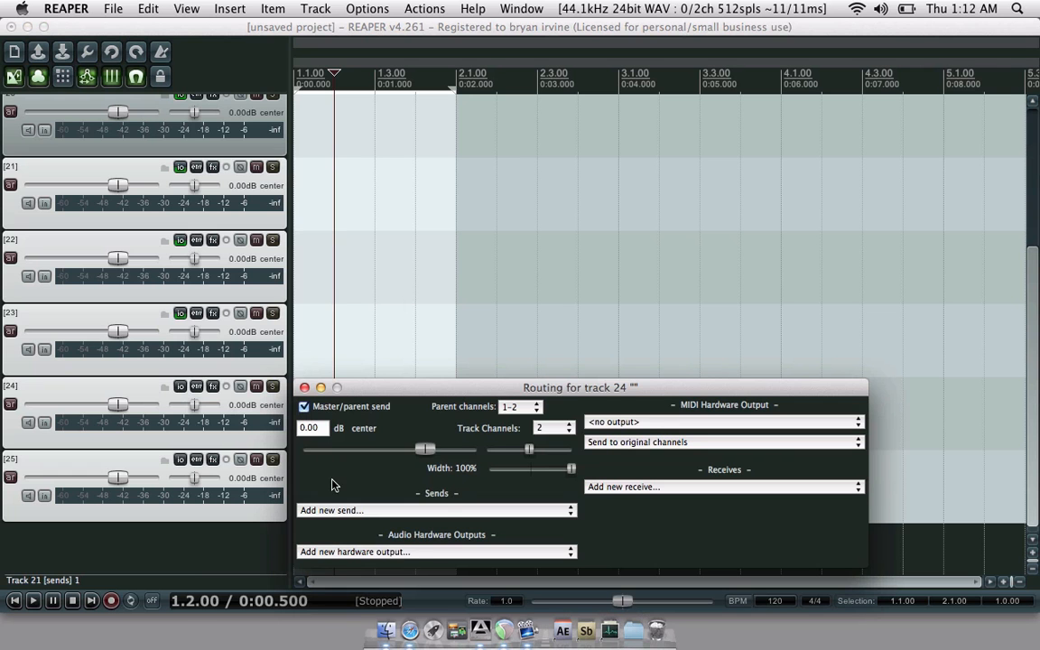
click(334, 511)
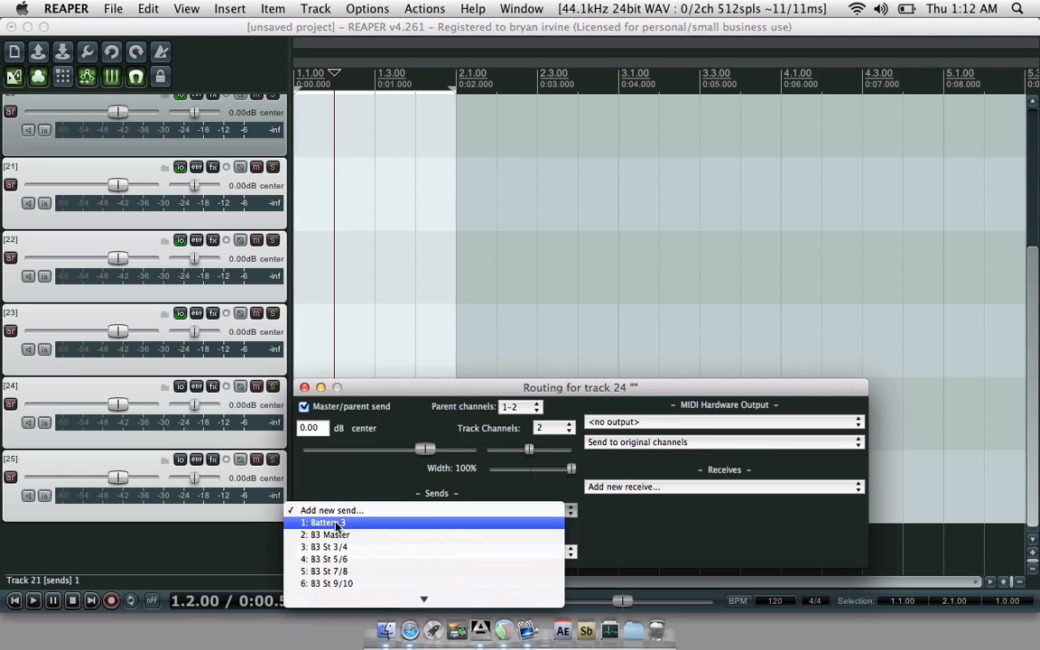
click(327, 522)
click(305, 309)
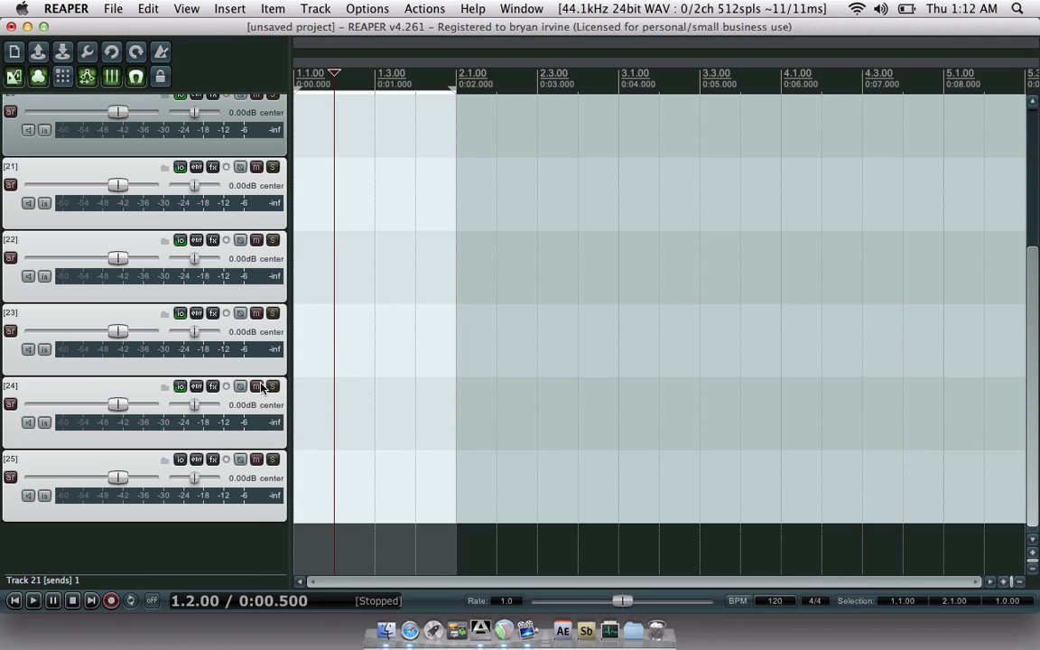
click(180, 460)
click(319, 541)
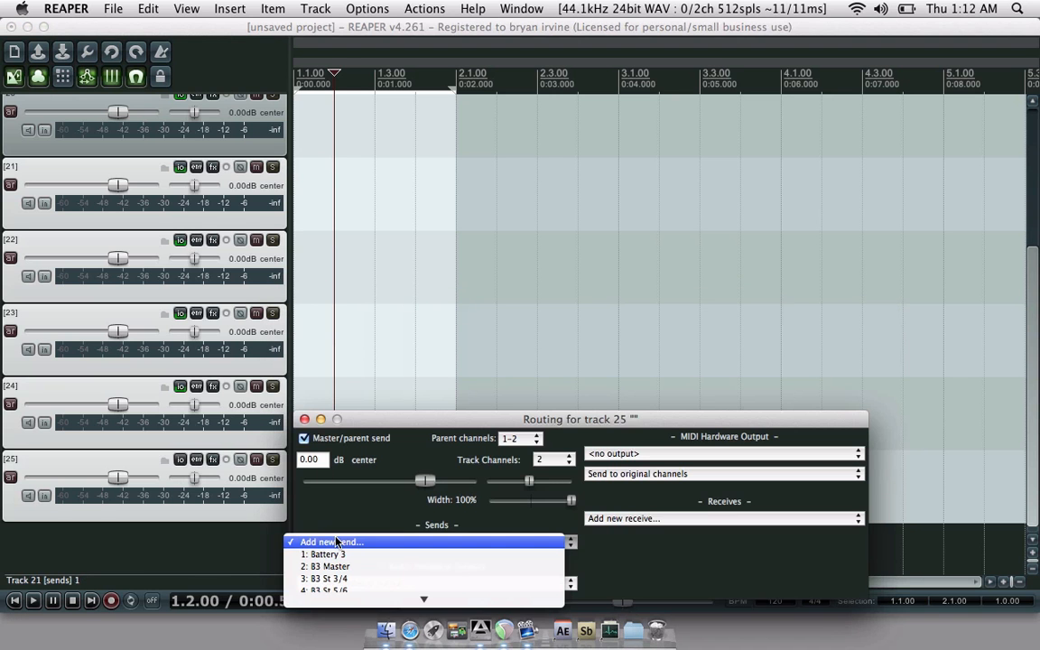
click(325, 554)
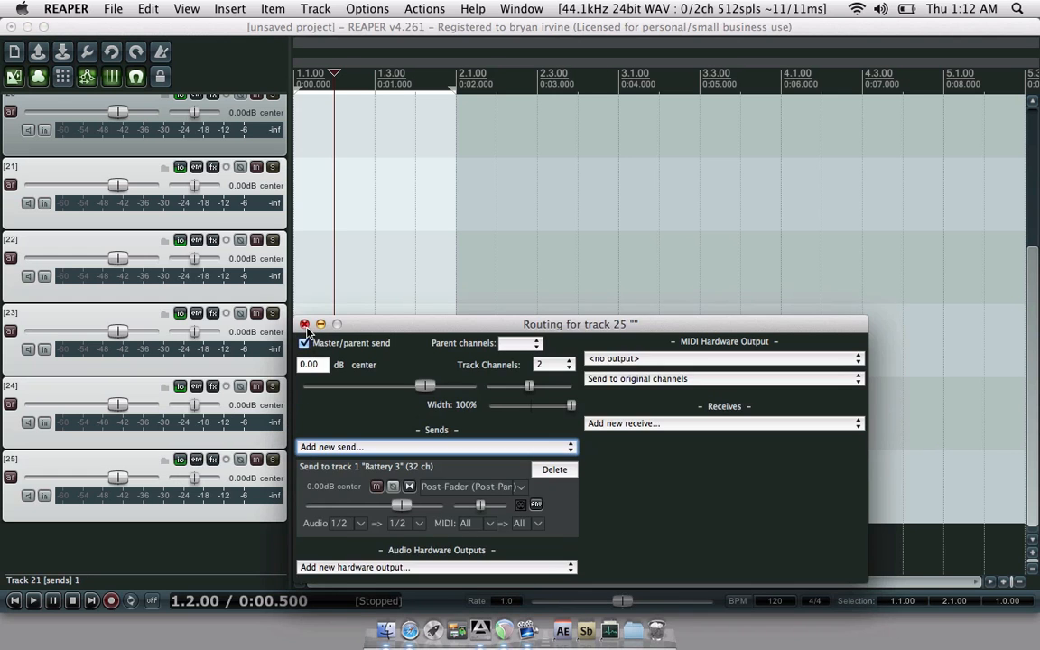
click(304, 324)
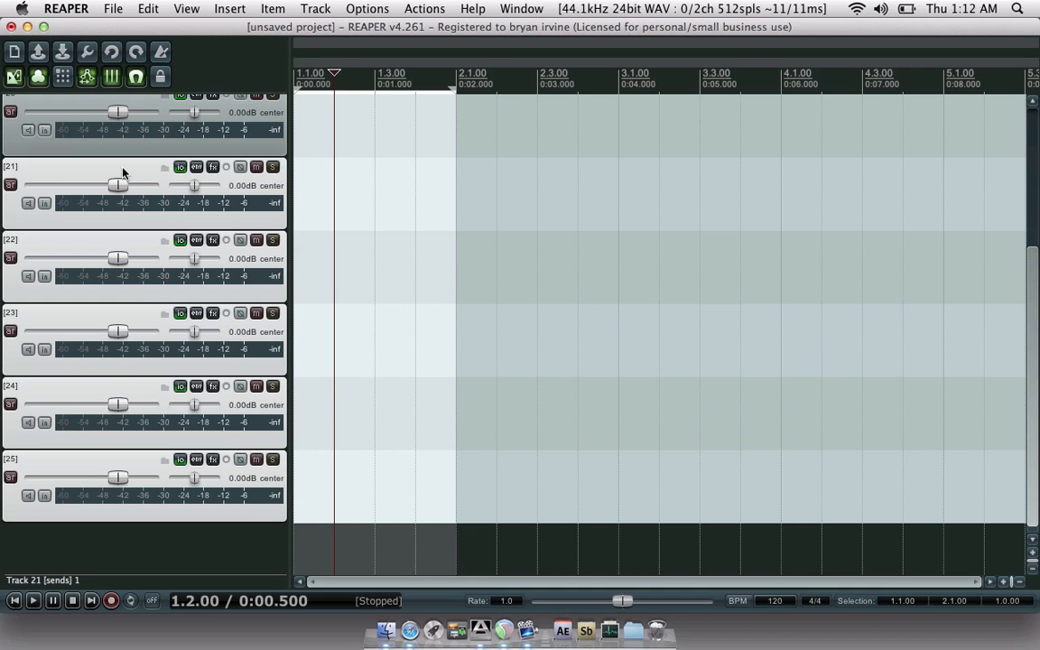
- Open Battery 3 from track 1's FX and set Edit > Matrix Size to 16x8
scroll(18, 167, up, 3)
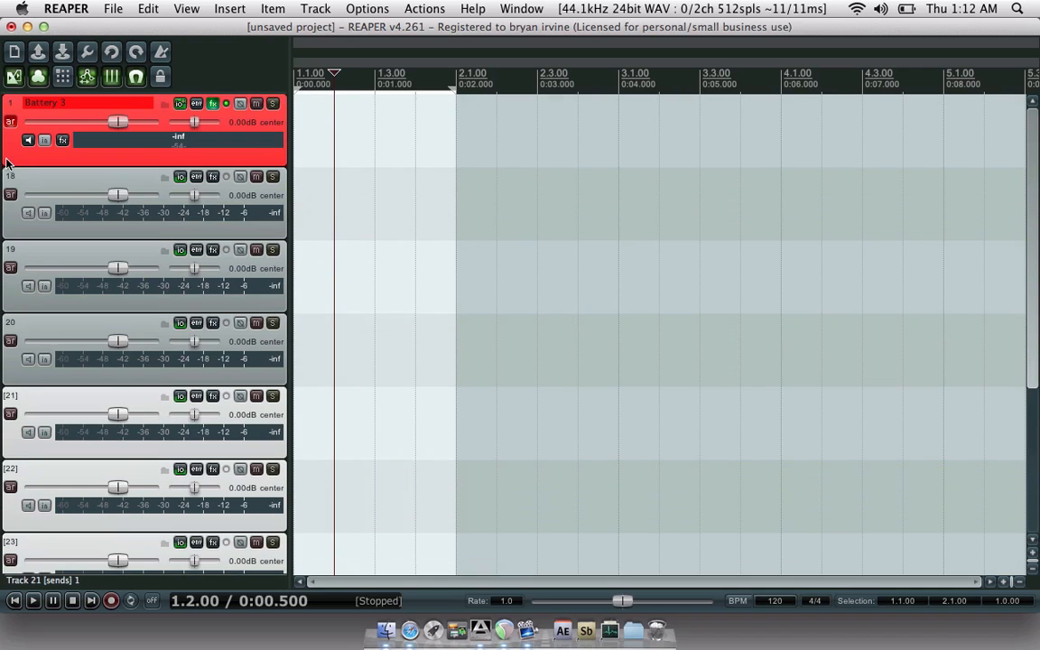
click(213, 105)
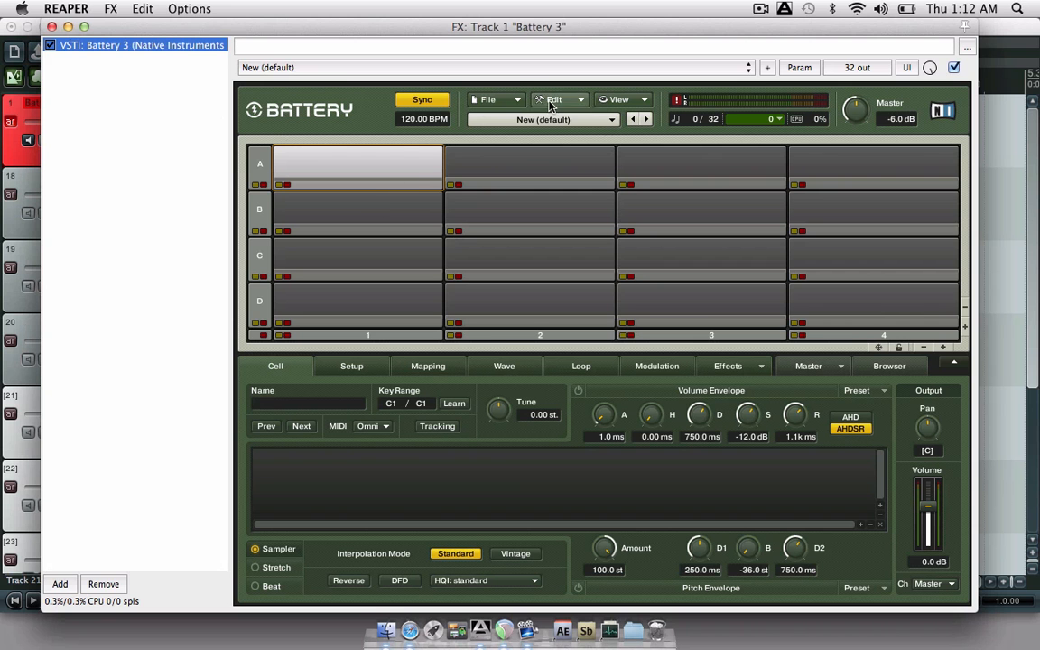
click(510, 99)
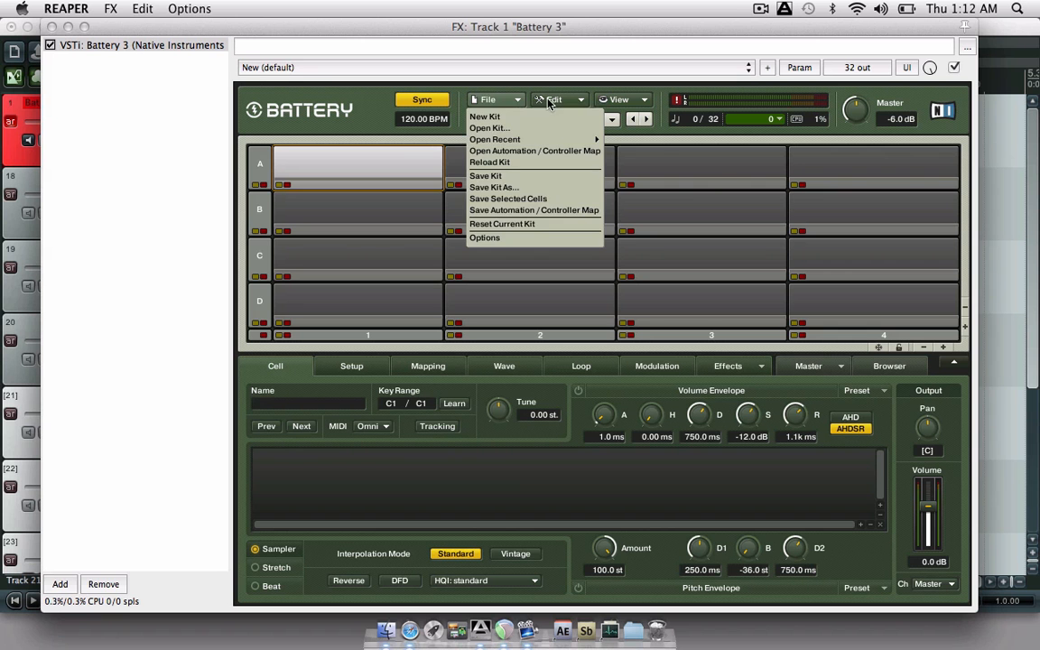
click(548, 102)
click(550, 100)
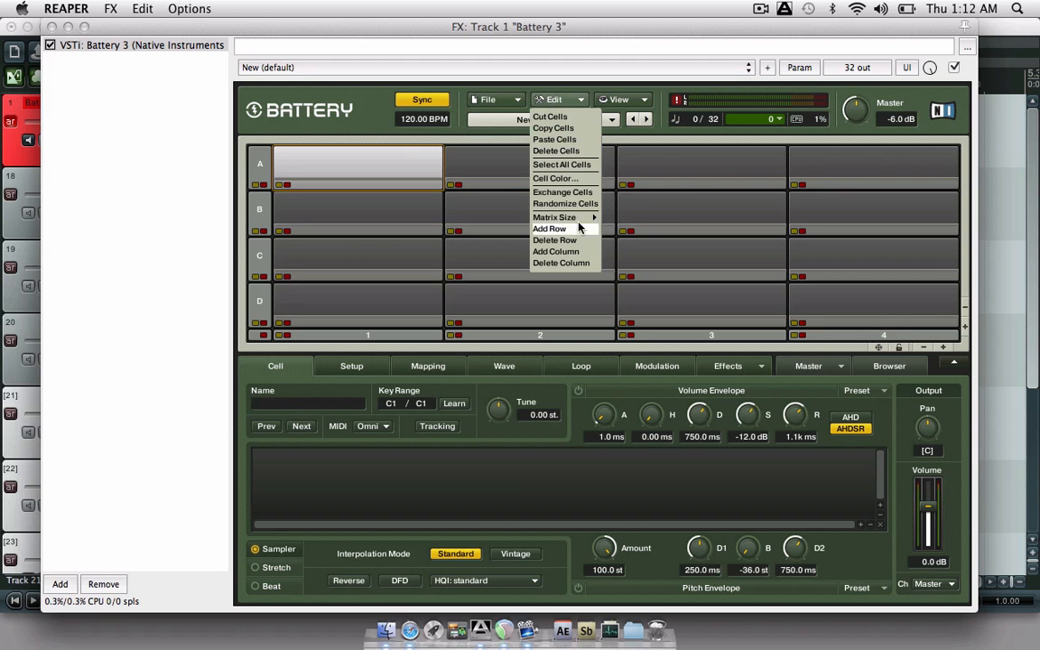
mouse_move(578, 217)
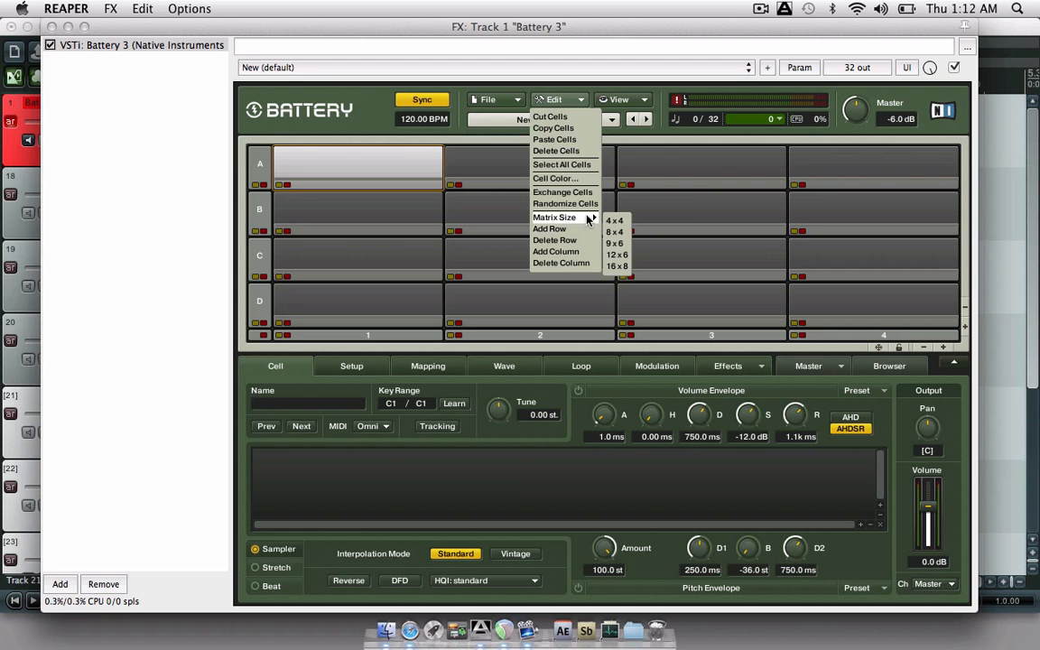
click(622, 266)
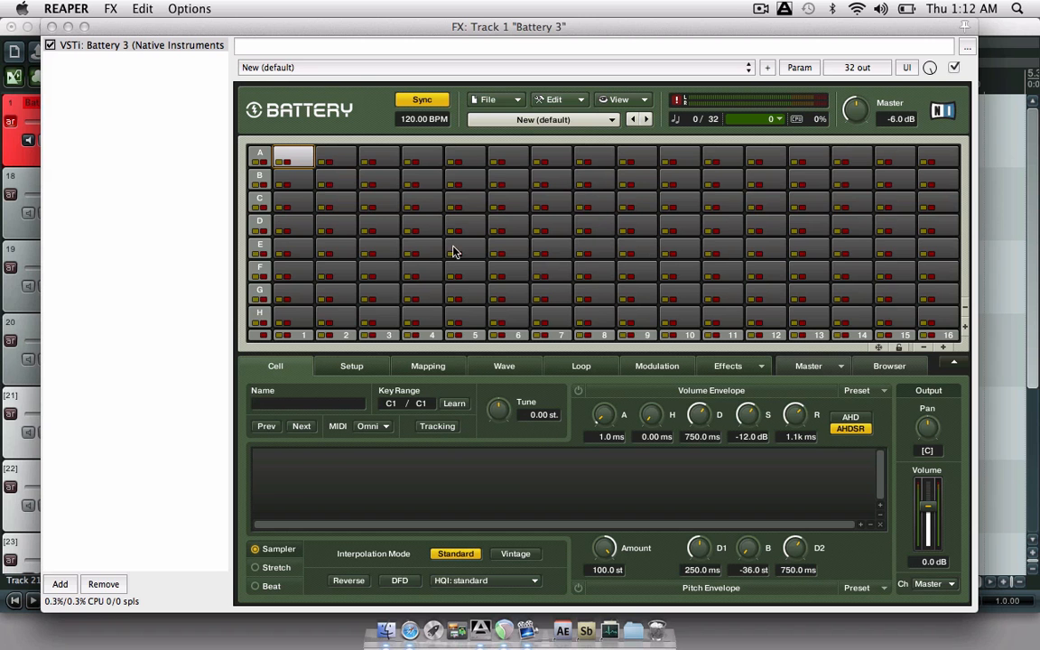
- Load the Heavy Rock Kit Add-On Dir kit from Battery's kit presets
click(508, 101)
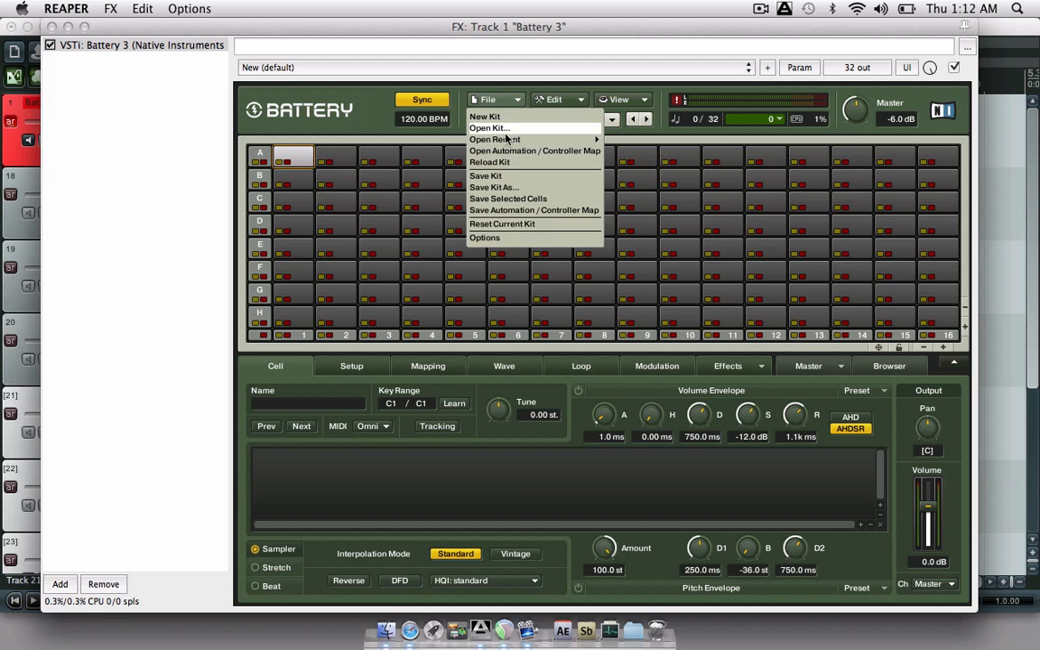
mouse_move(504, 143)
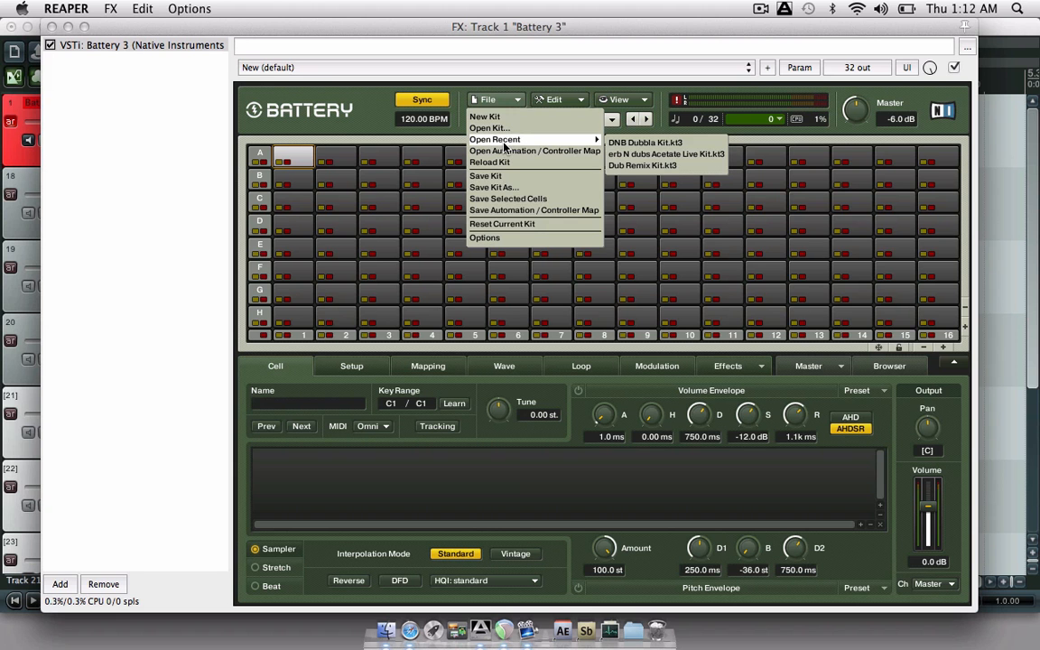
click(612, 121)
click(611, 121)
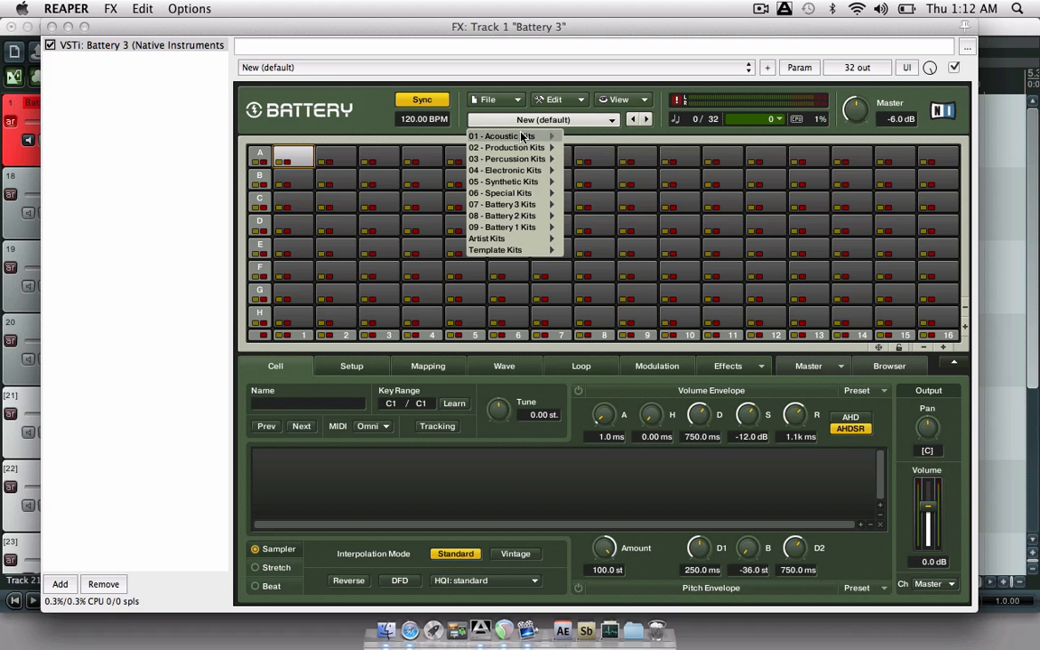
mouse_move(524, 204)
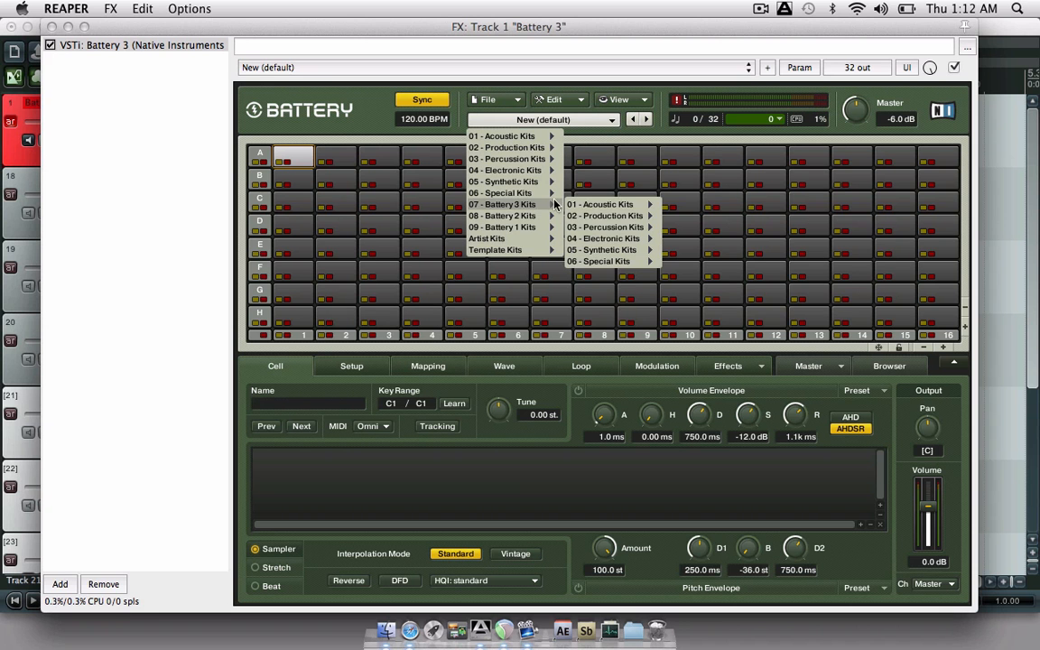
mouse_move(696, 219)
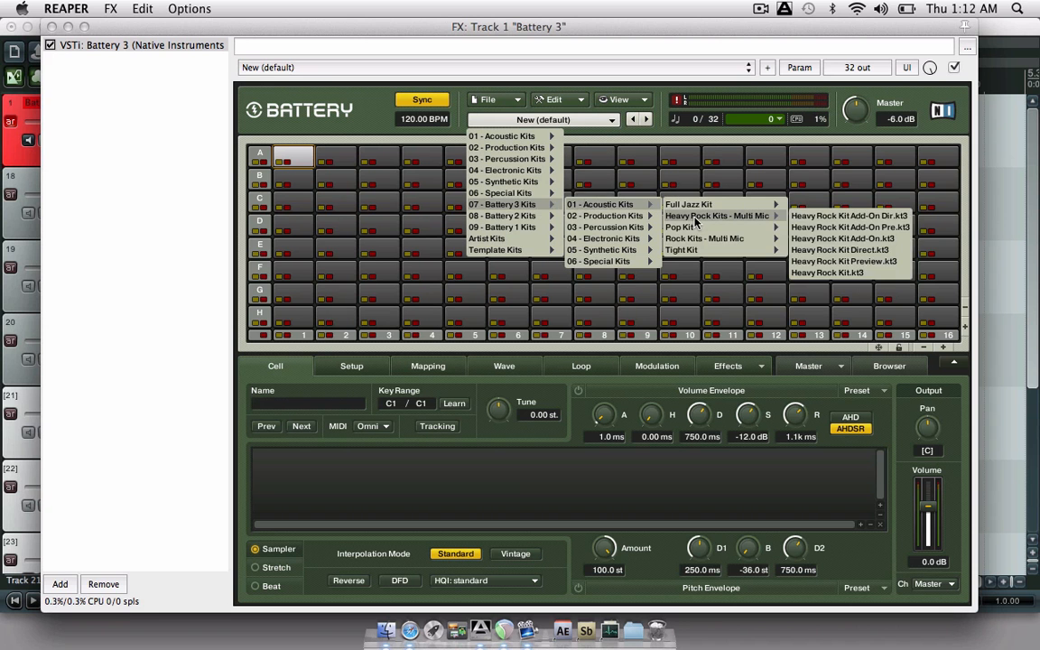
click(811, 218)
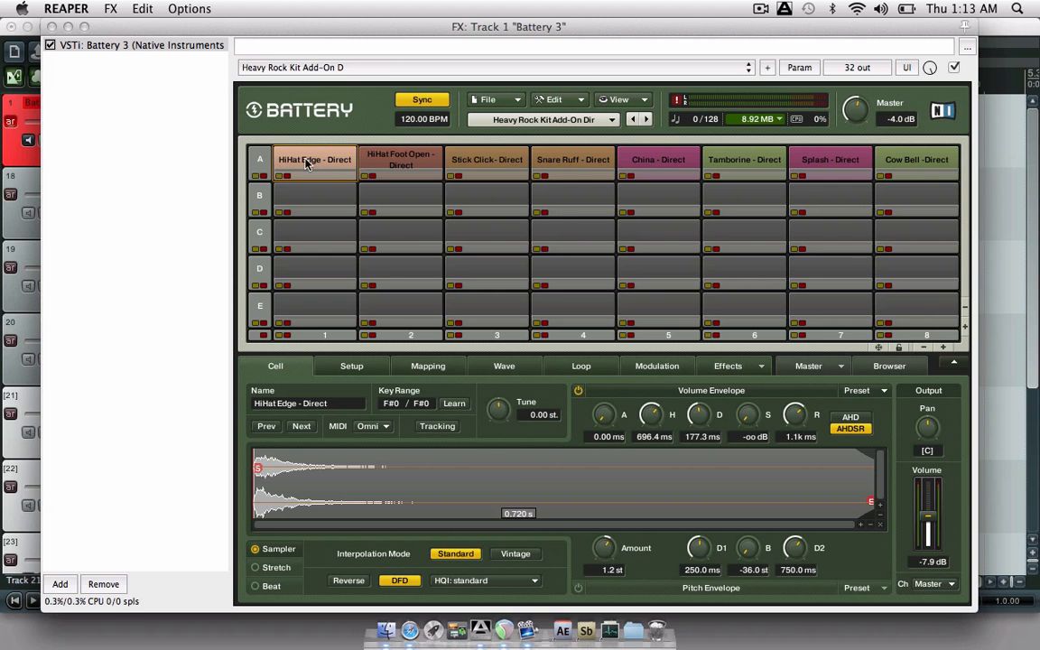
- Audition the HiHat Edge, HiHat Foot Open, Stick Click and Snare Ruff samples, then load Dragon Kit.kt3
click(314, 163)
click(391, 155)
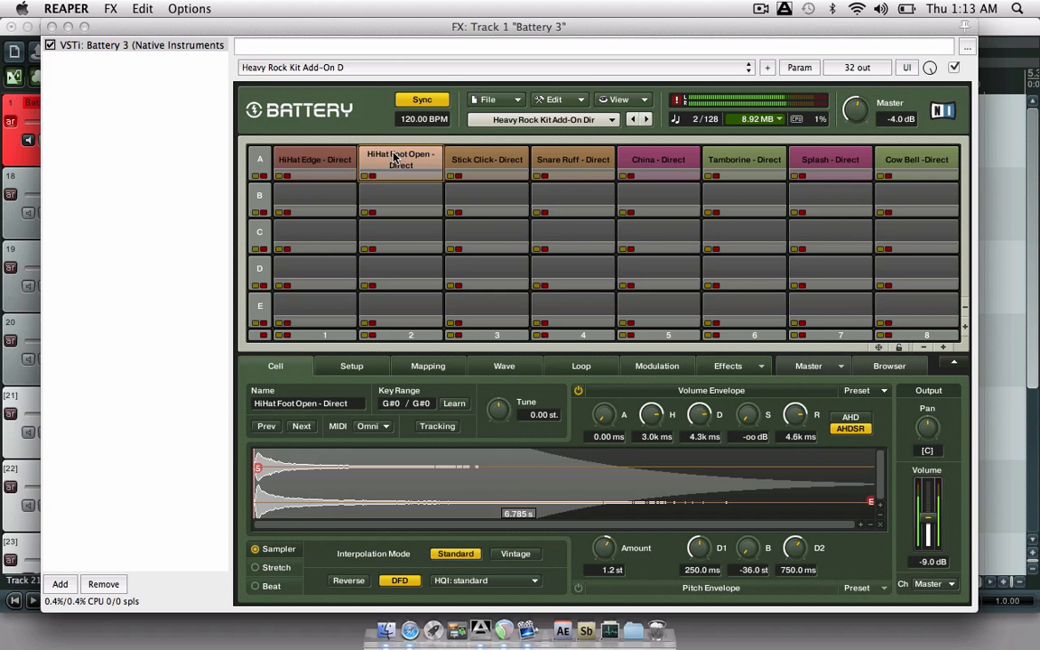
click(492, 159)
click(579, 158)
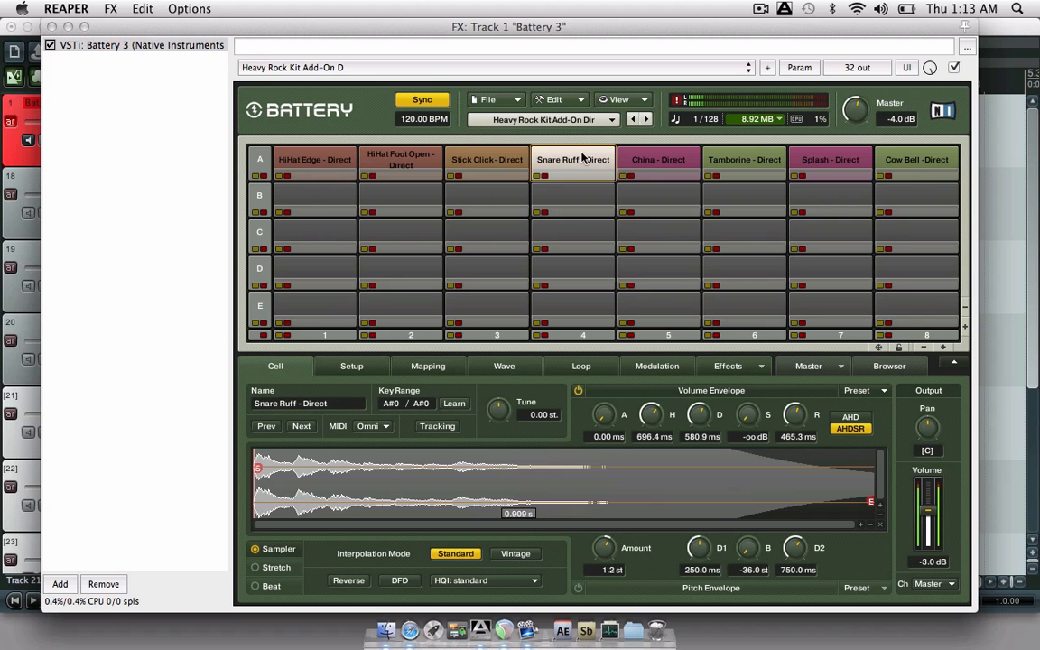
click(574, 117)
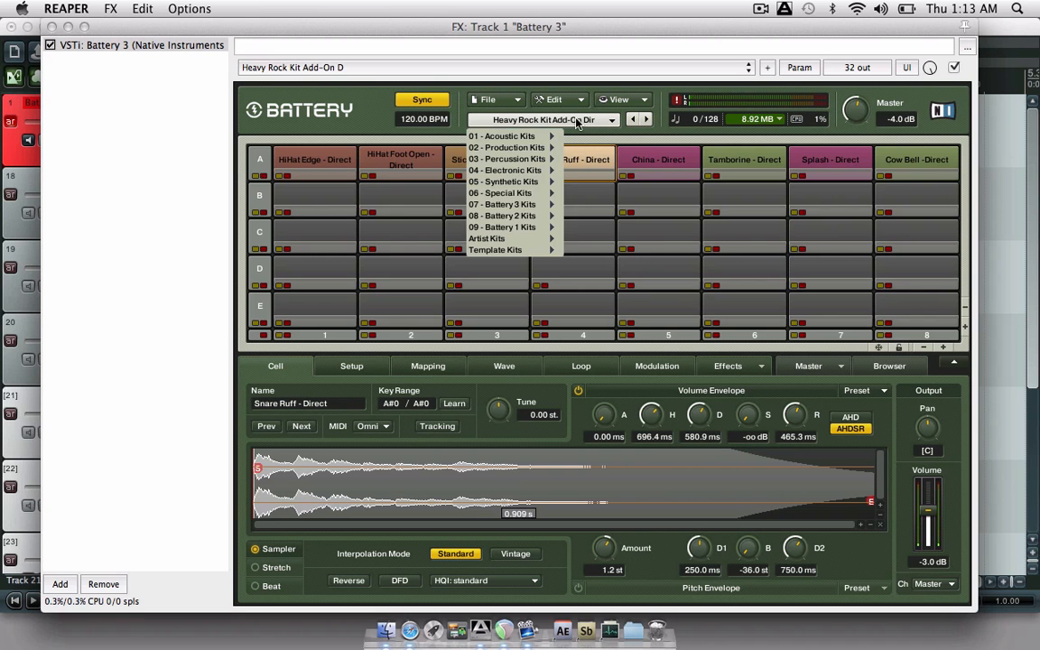
mouse_move(542, 149)
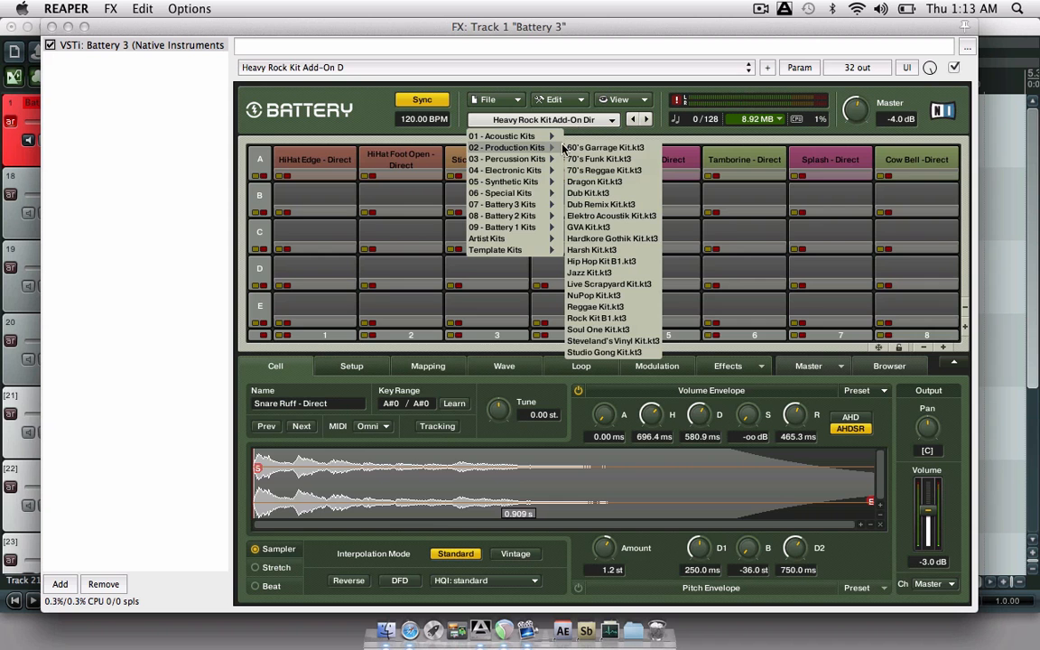
click(593, 181)
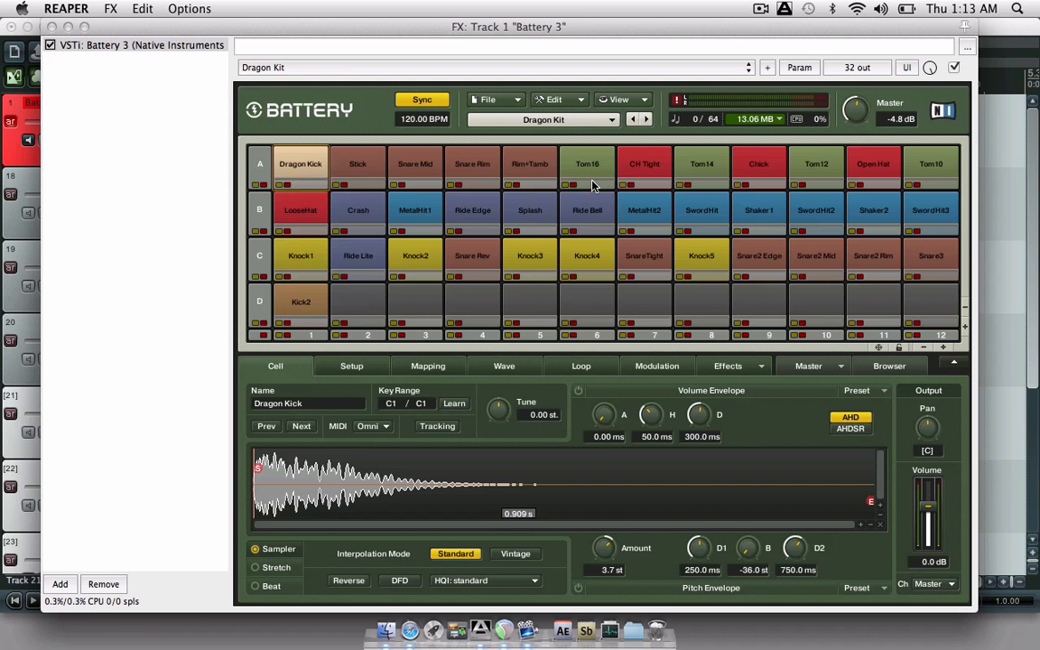
- Audition the Dragon Kick, Stick and Snare Mid cells, then route Stick to stereo output 3/4
click(299, 172)
click(361, 165)
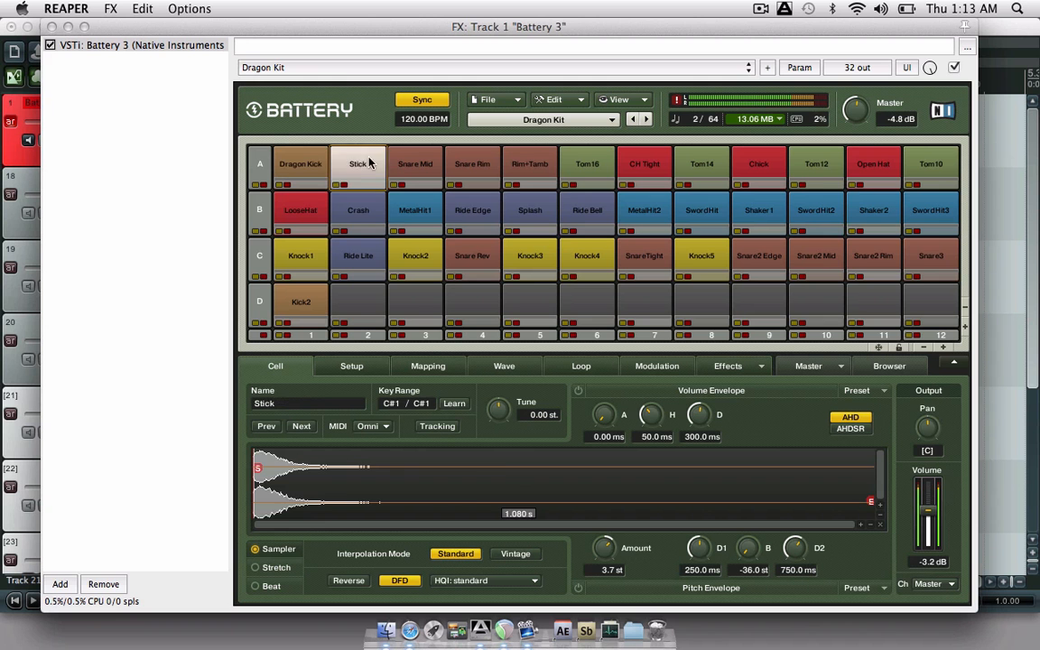
click(419, 164)
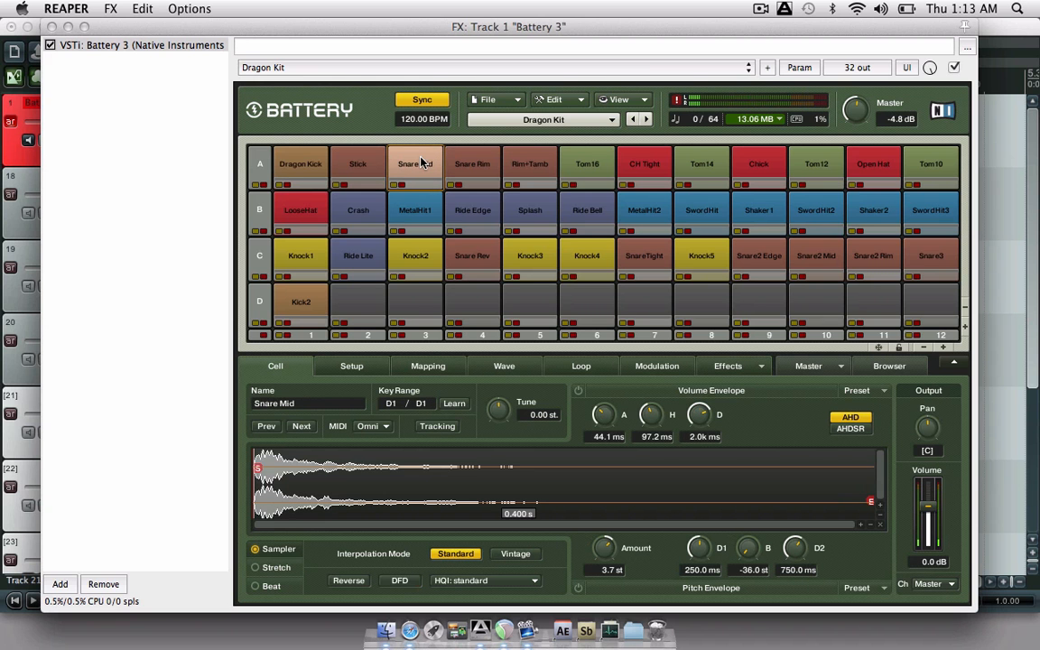
click(274, 156)
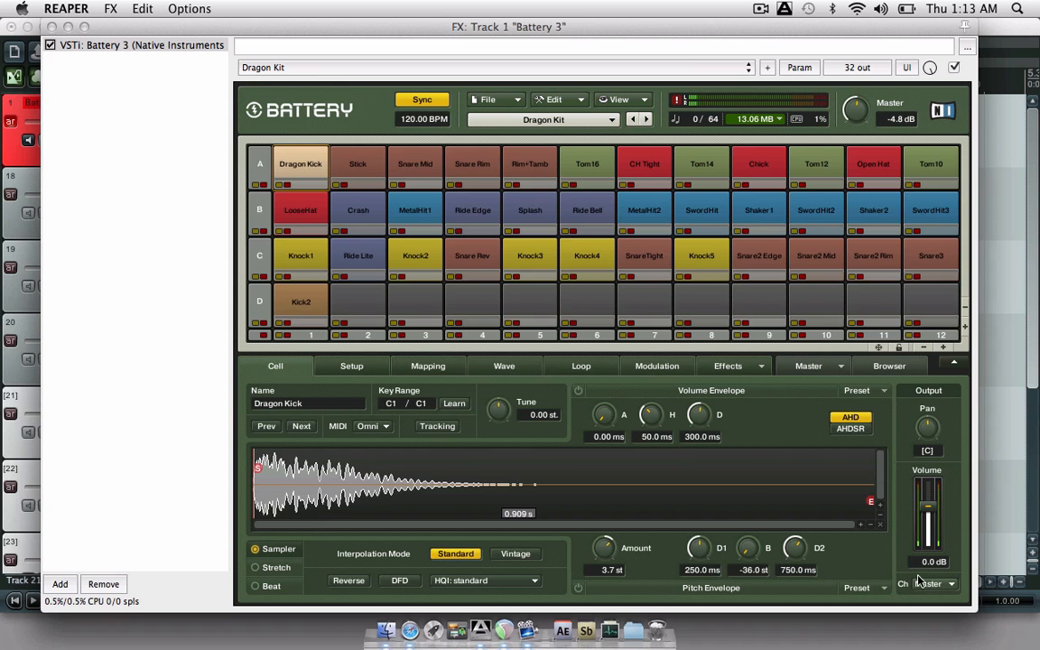
click(367, 170)
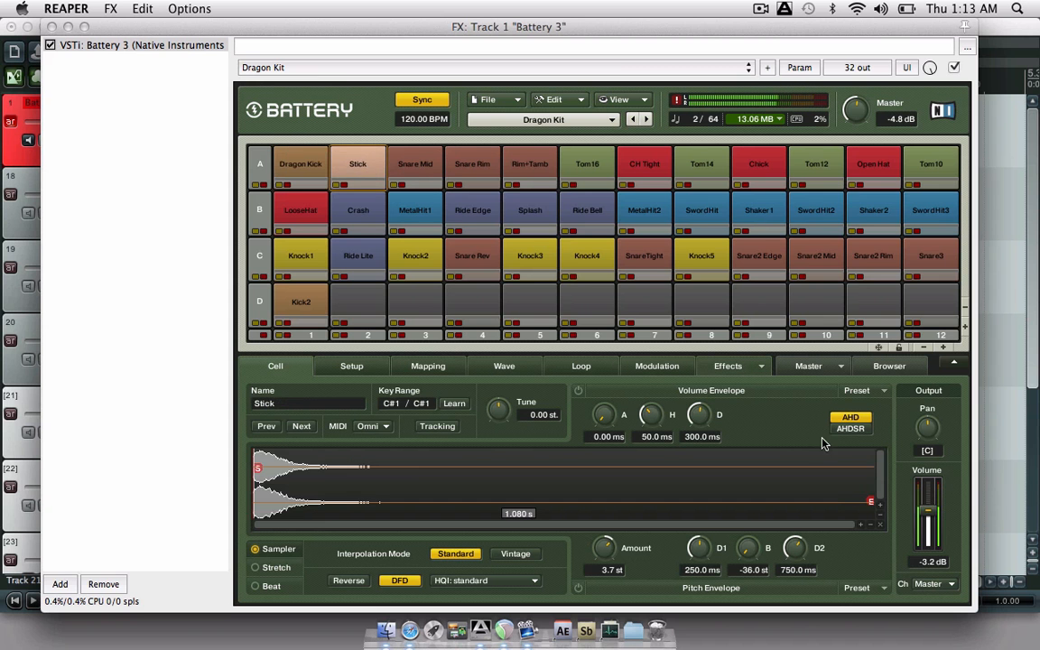
click(923, 584)
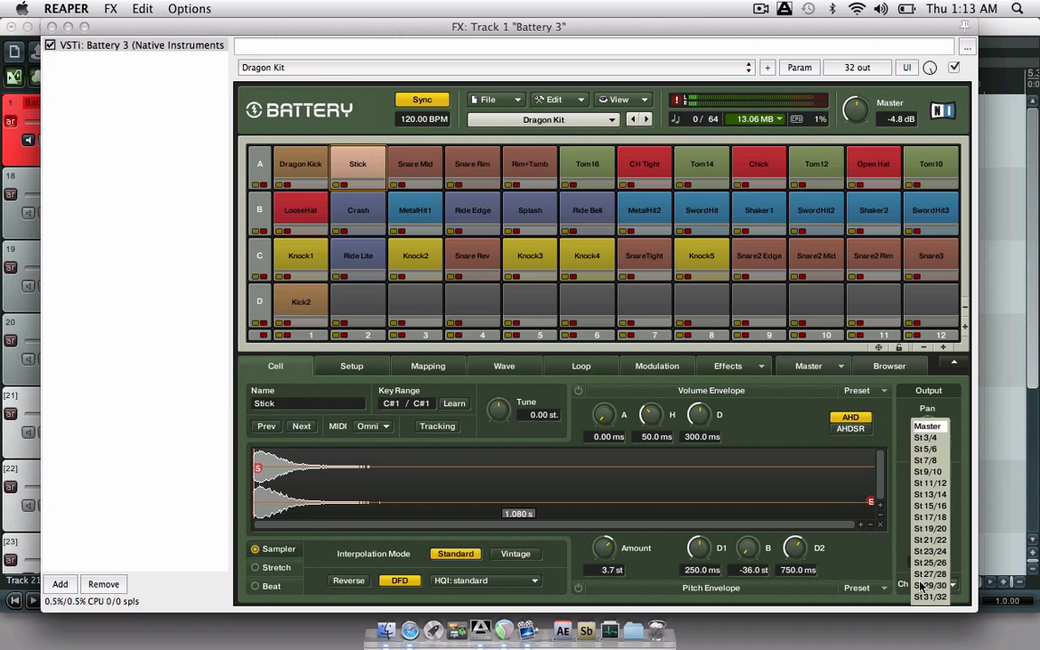
click(926, 437)
- Route the Snare Mid, Snare Rim and Rim+Tamb cells to stereo output 3/4
click(415, 168)
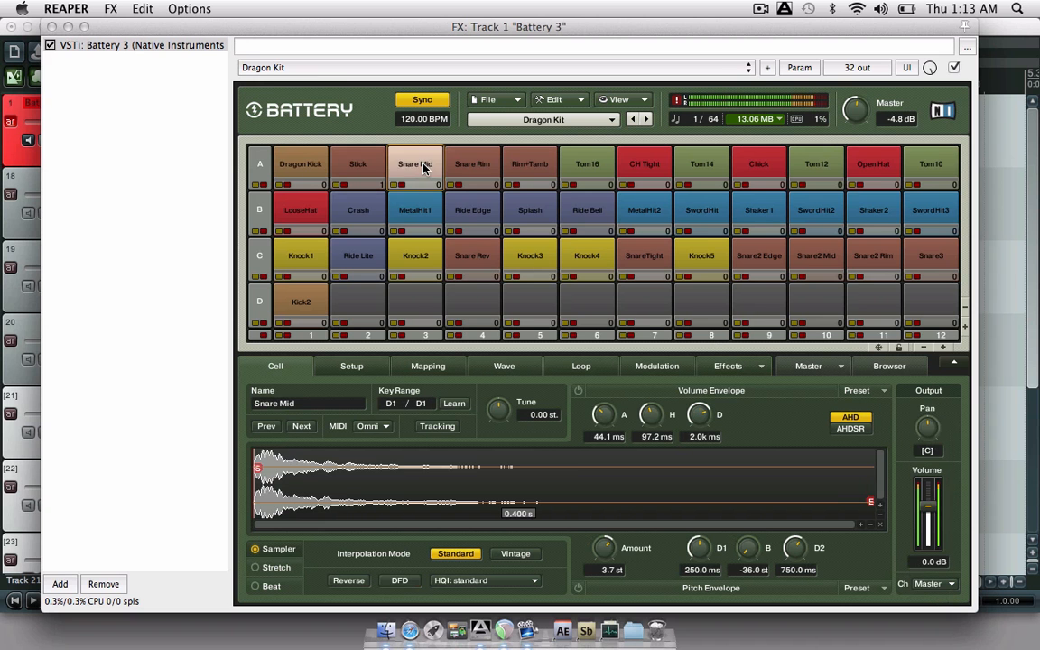
click(925, 585)
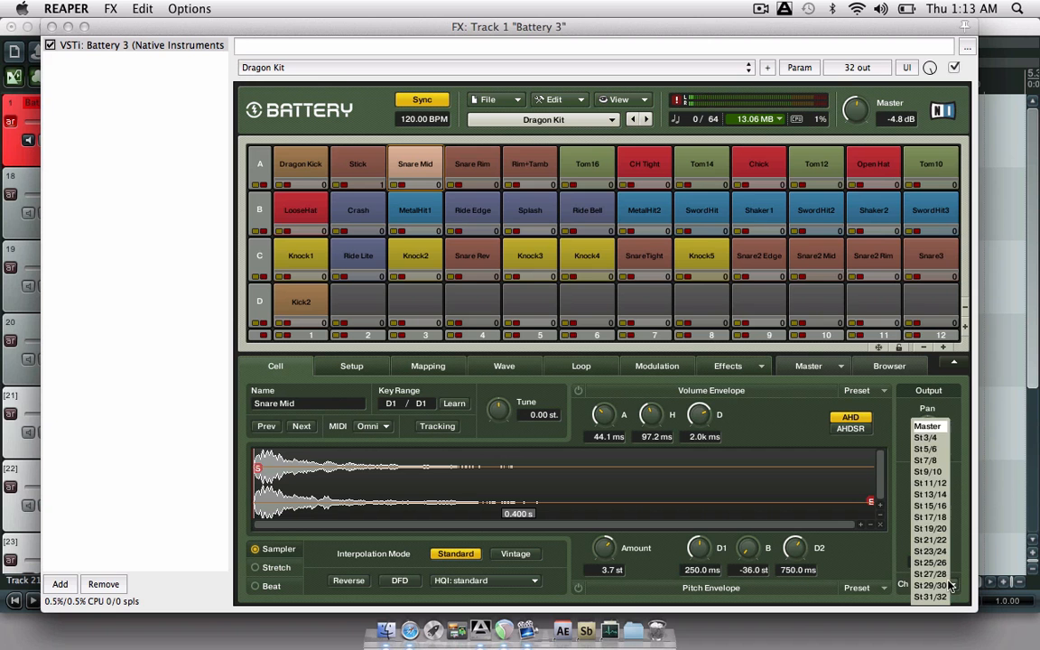
click(926, 437)
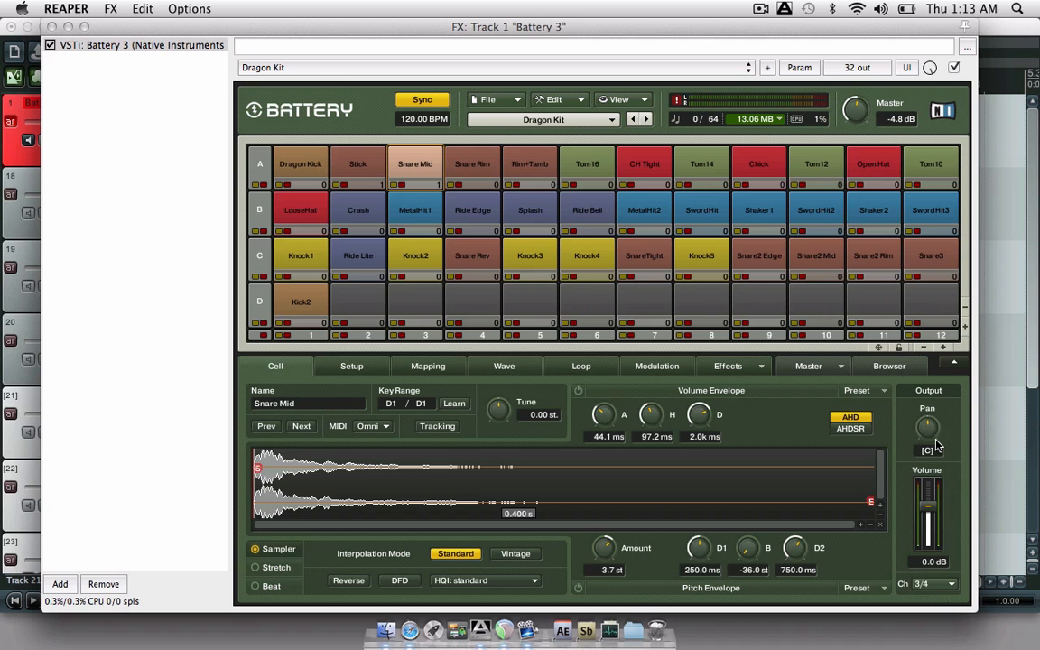
click(496, 184)
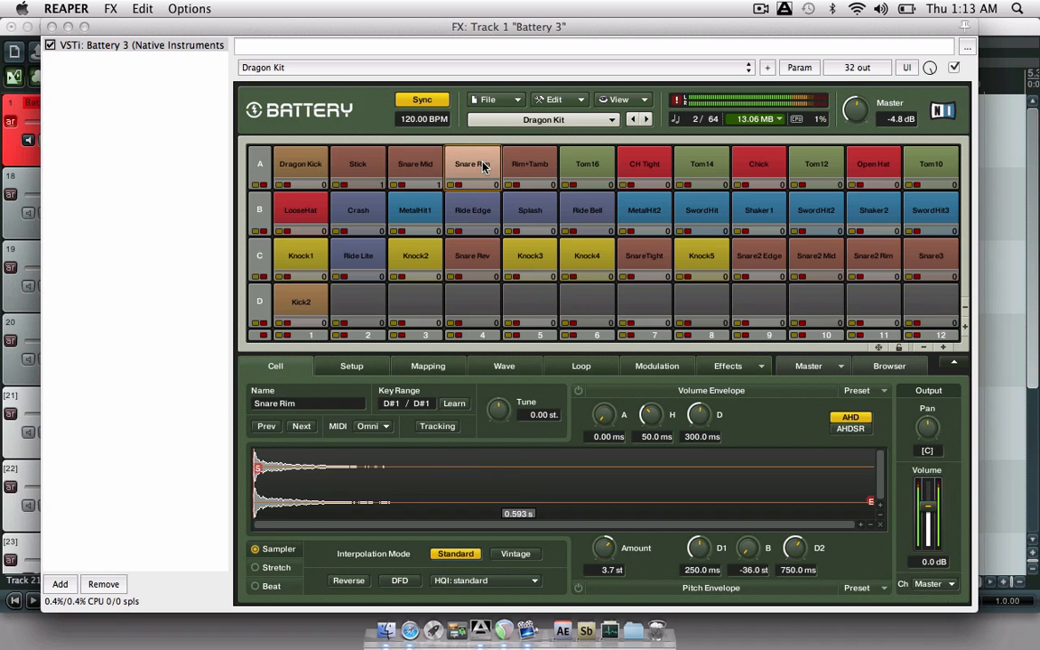
click(926, 587)
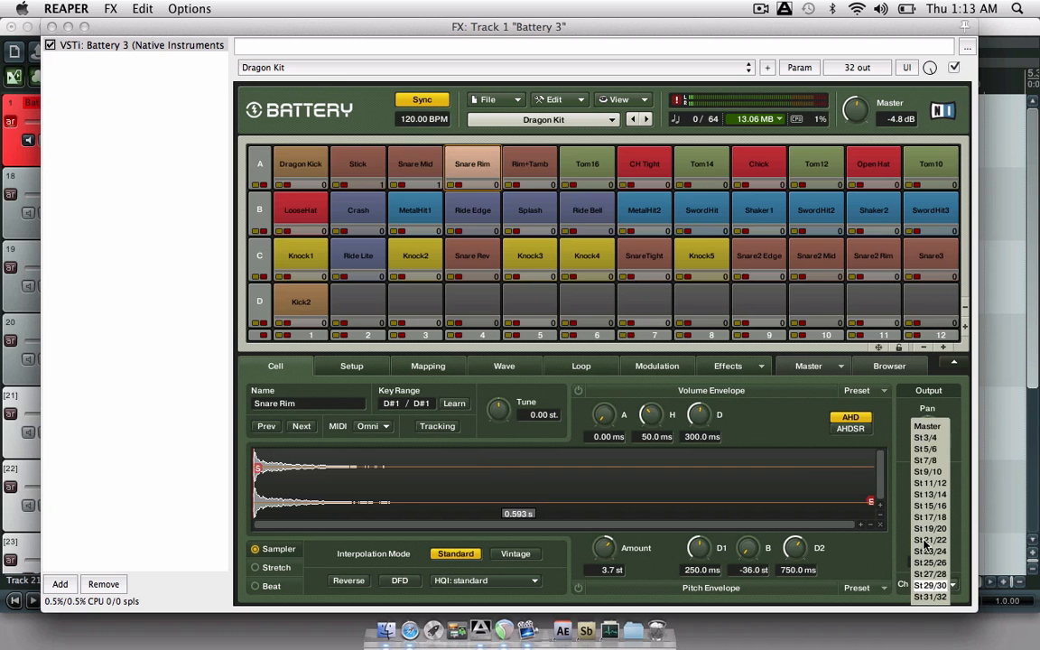
click(929, 442)
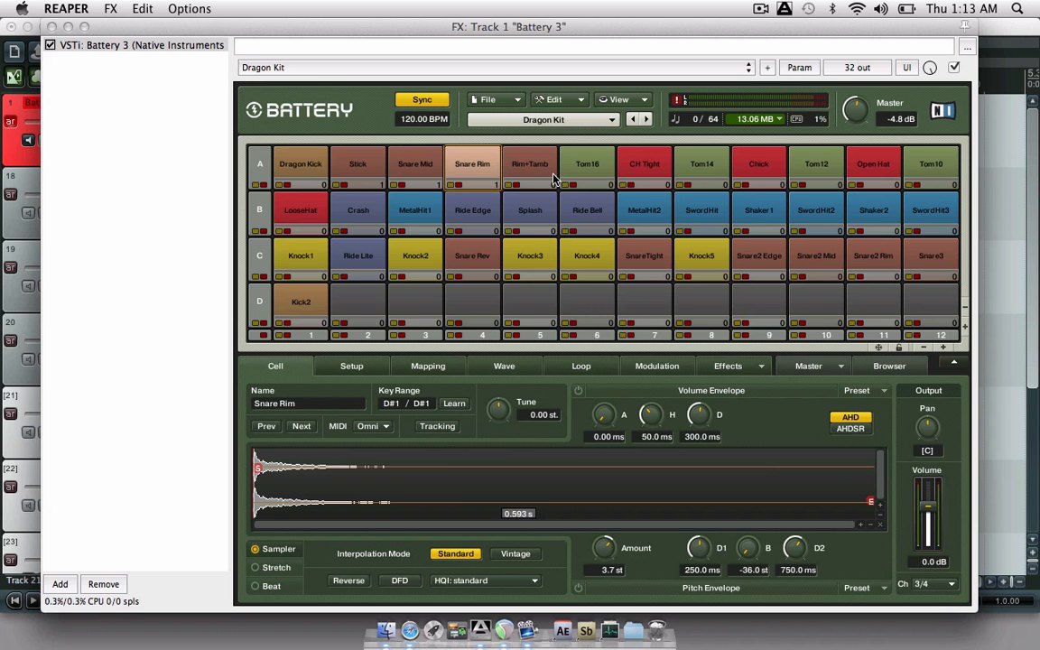
click(522, 164)
click(930, 584)
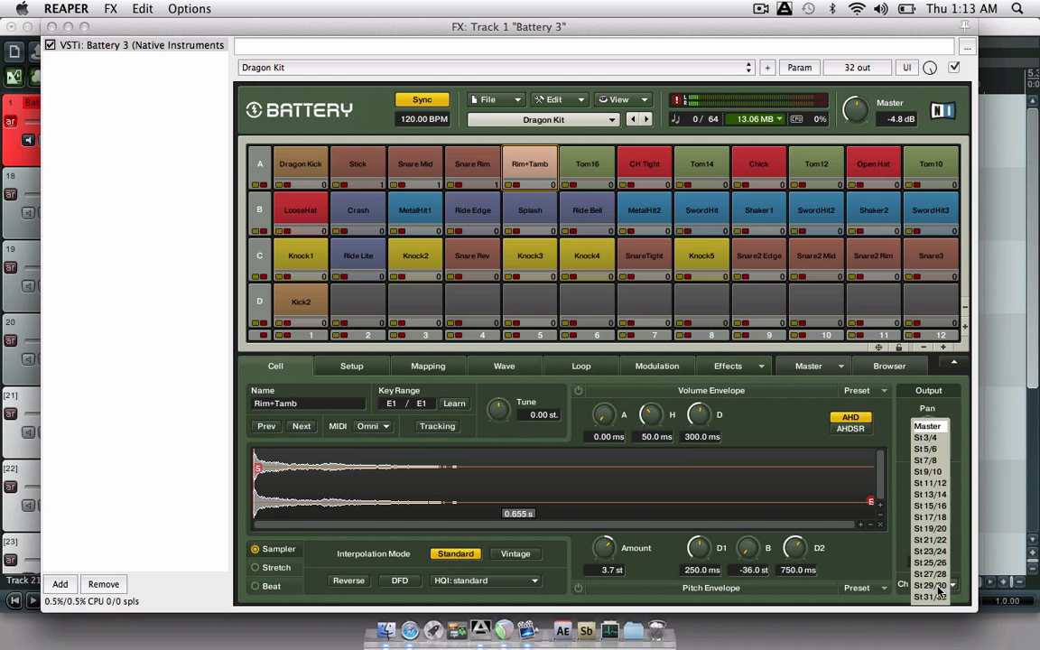
click(925, 449)
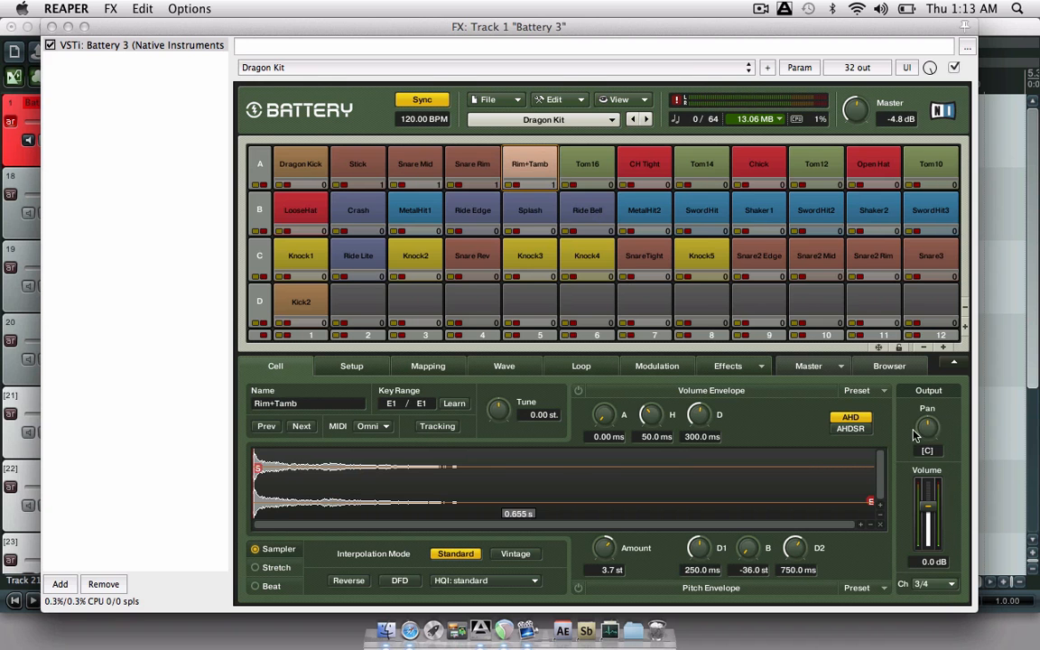
- Route the Tom16 and Tom14 cells to stereo output 5/6
click(597, 167)
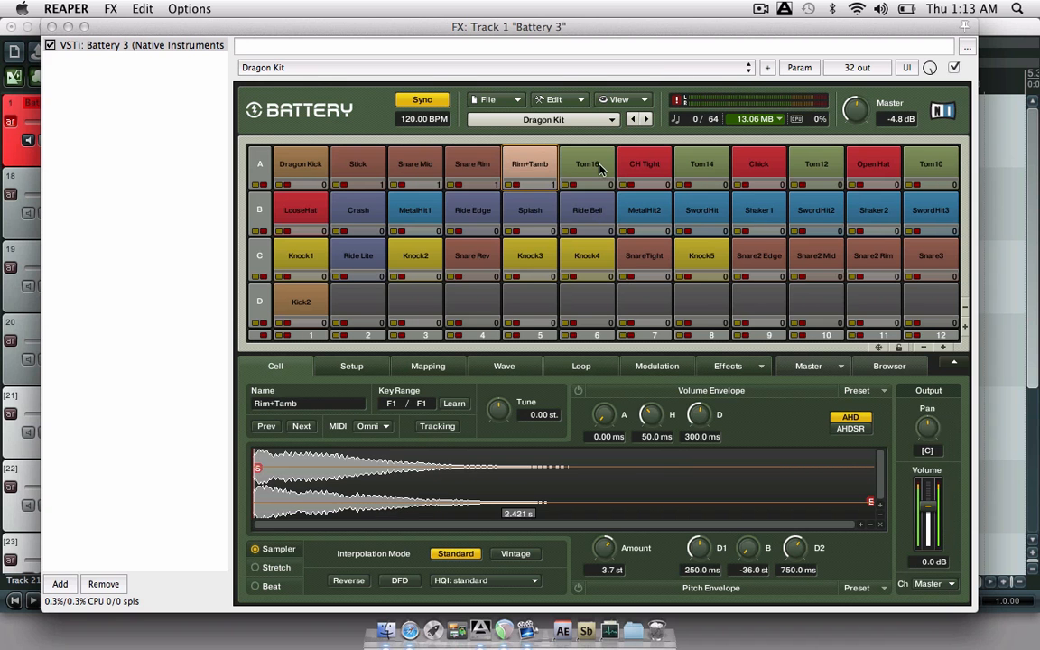
click(930, 584)
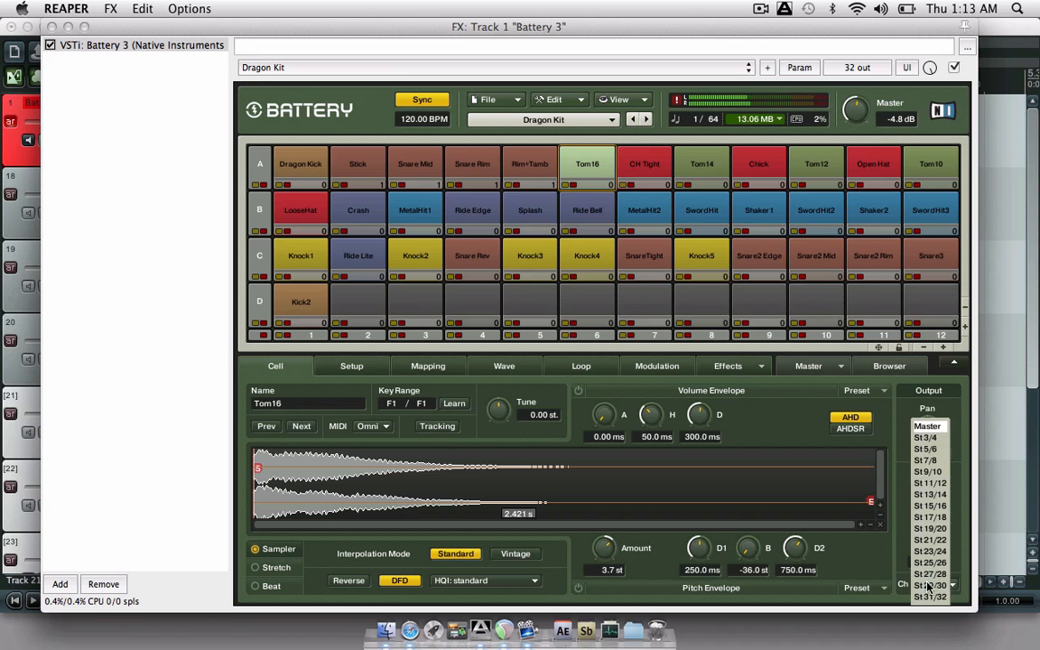
click(925, 449)
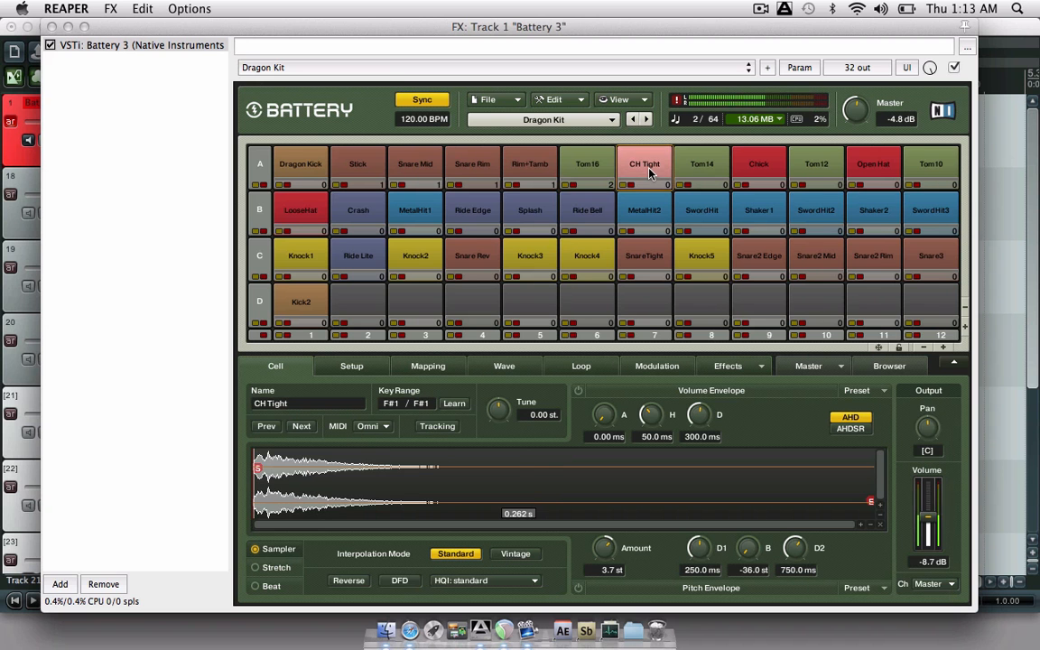
click(689, 176)
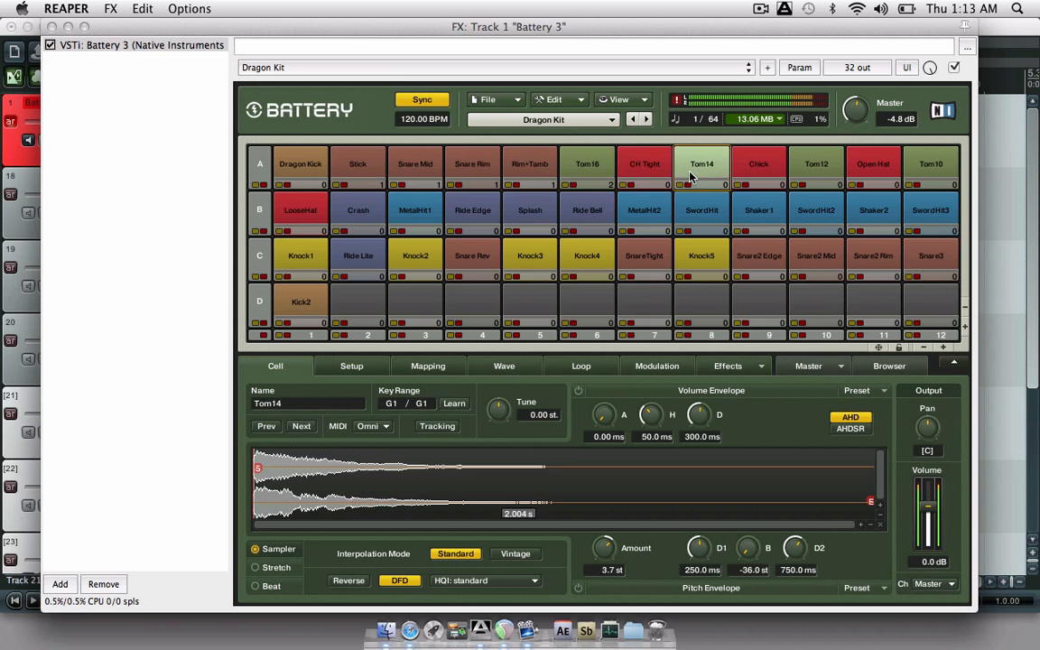
click(638, 173)
click(766, 175)
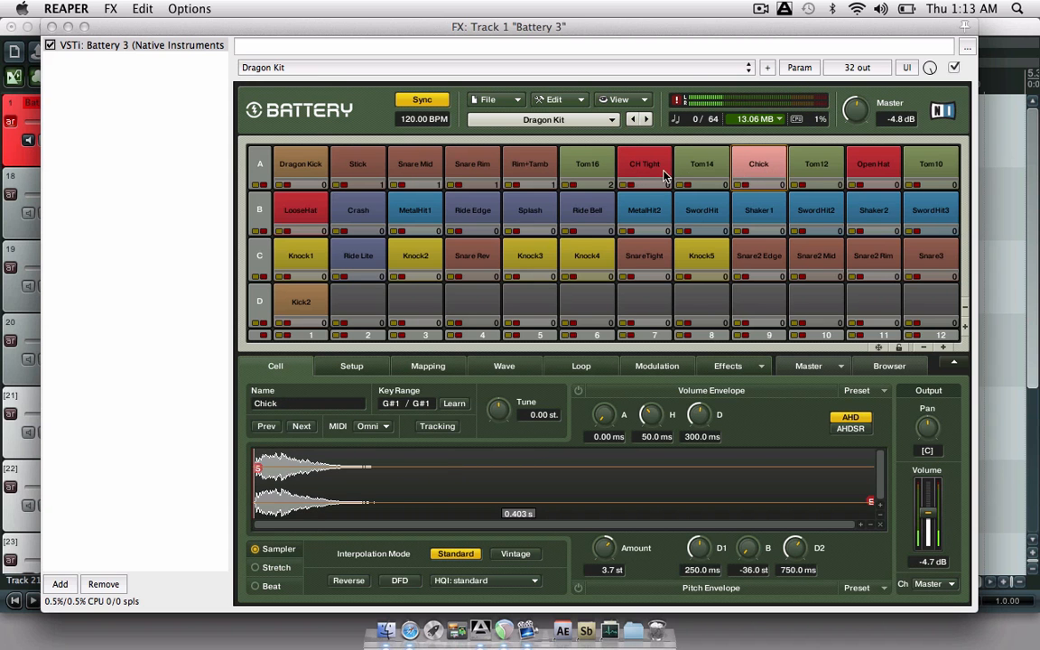
click(693, 179)
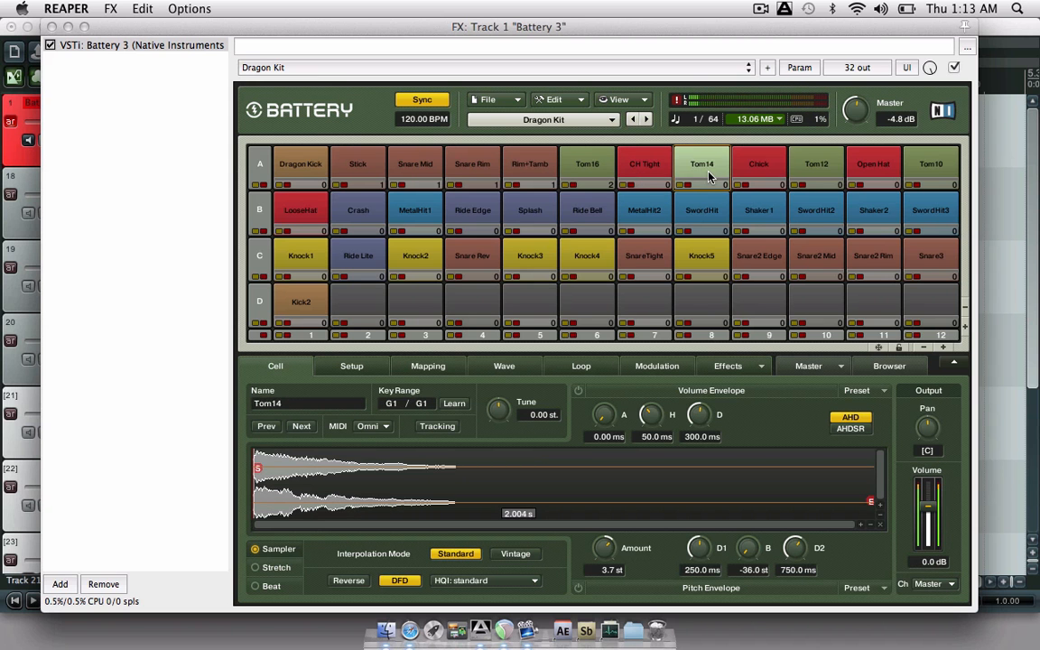
click(932, 586)
click(930, 449)
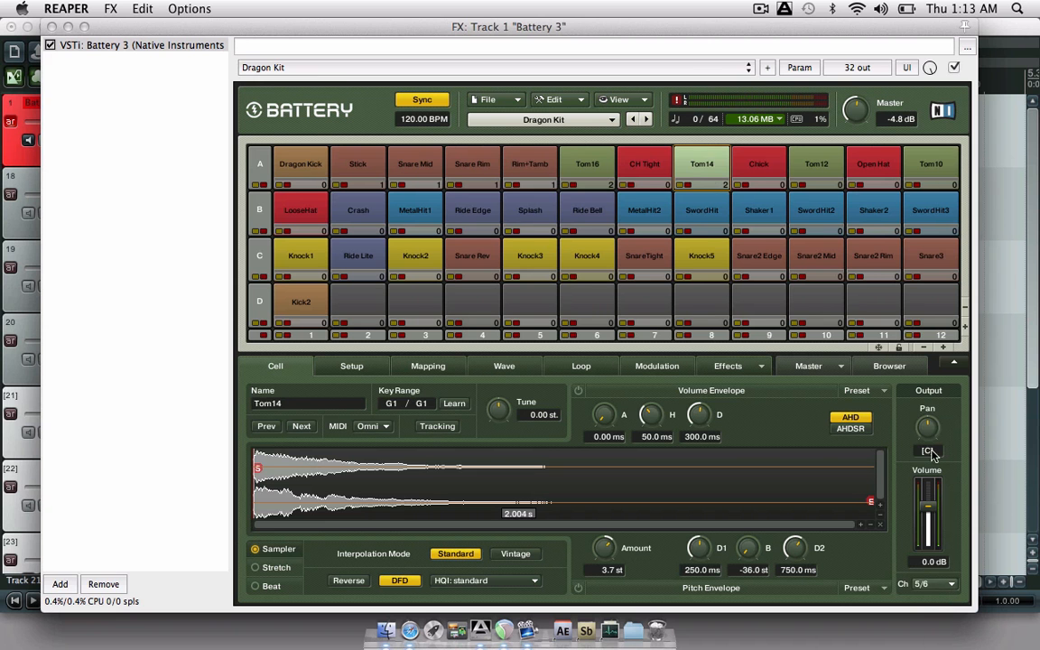
- Route the Tom12 and Tom10 cells to stereo output 5/6
click(827, 164)
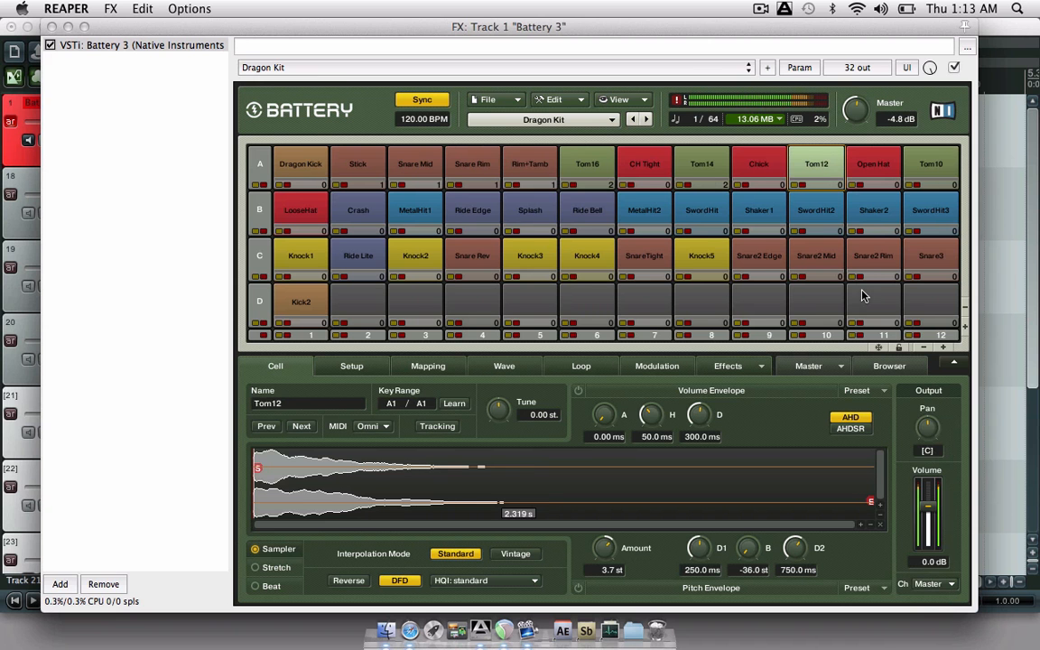
click(930, 585)
click(930, 449)
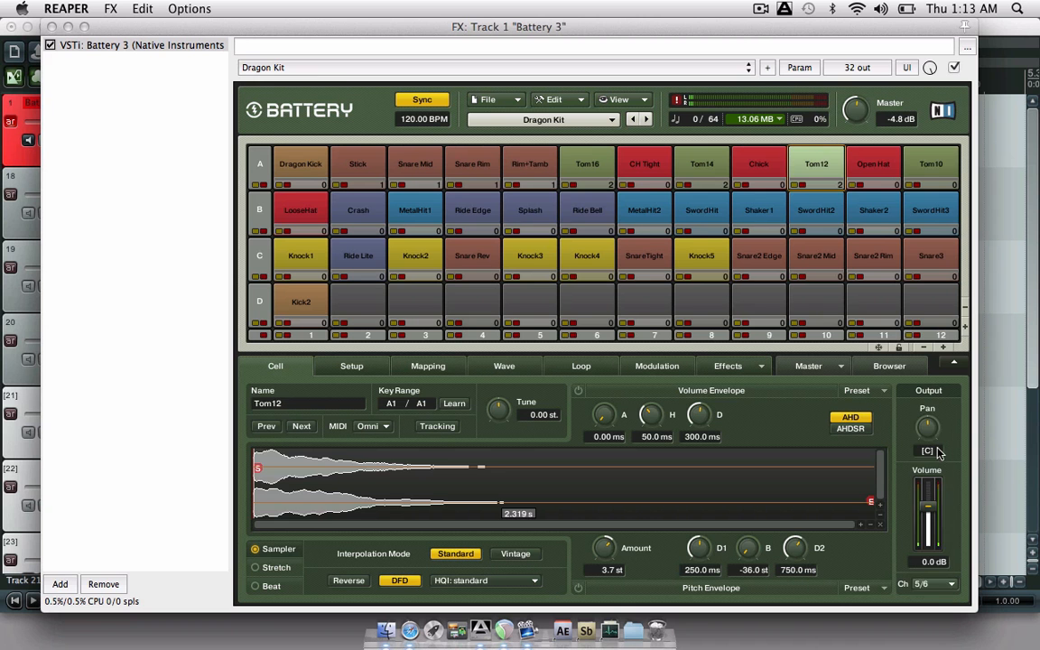
click(932, 181)
click(946, 584)
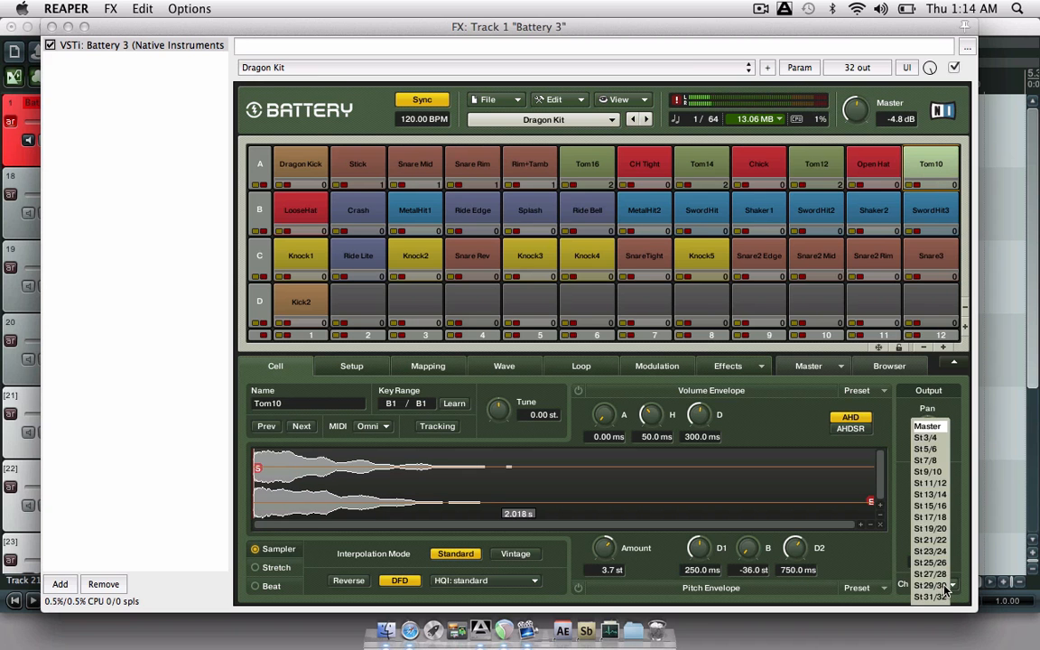
click(930, 449)
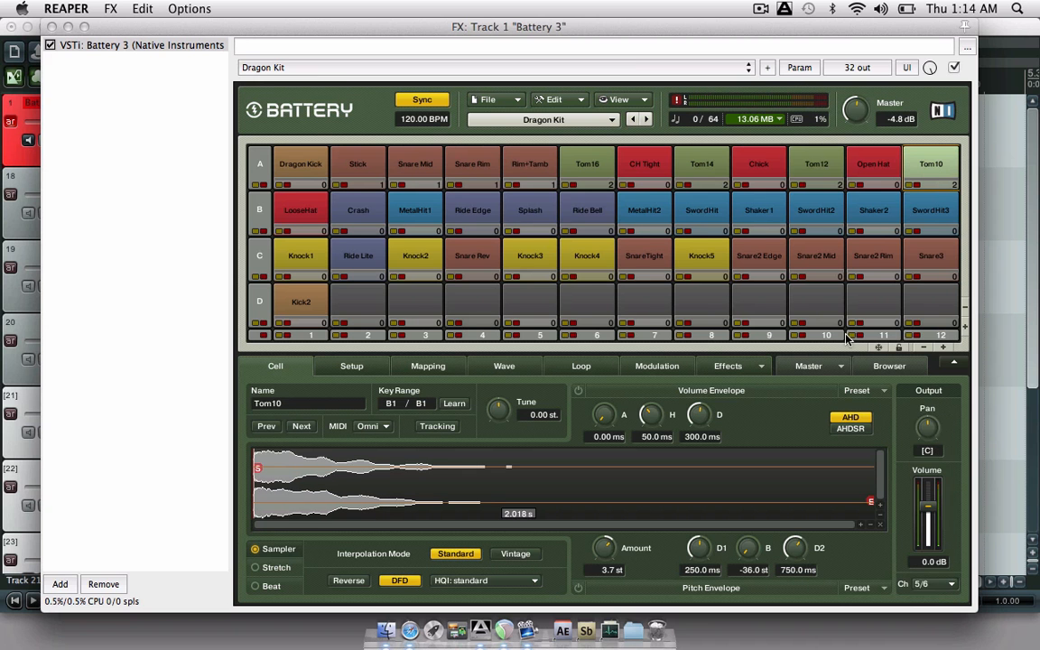
- Route the CH Tight, Chick, Open Hat and LooseHat cells to stereo output 7/8
click(649, 166)
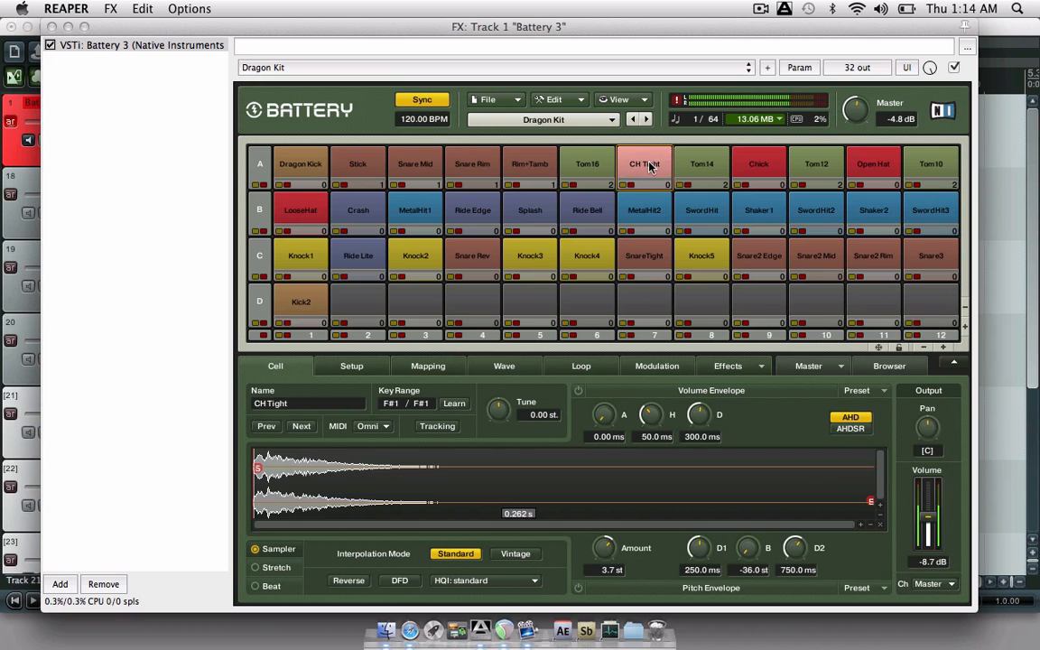
click(927, 585)
click(927, 462)
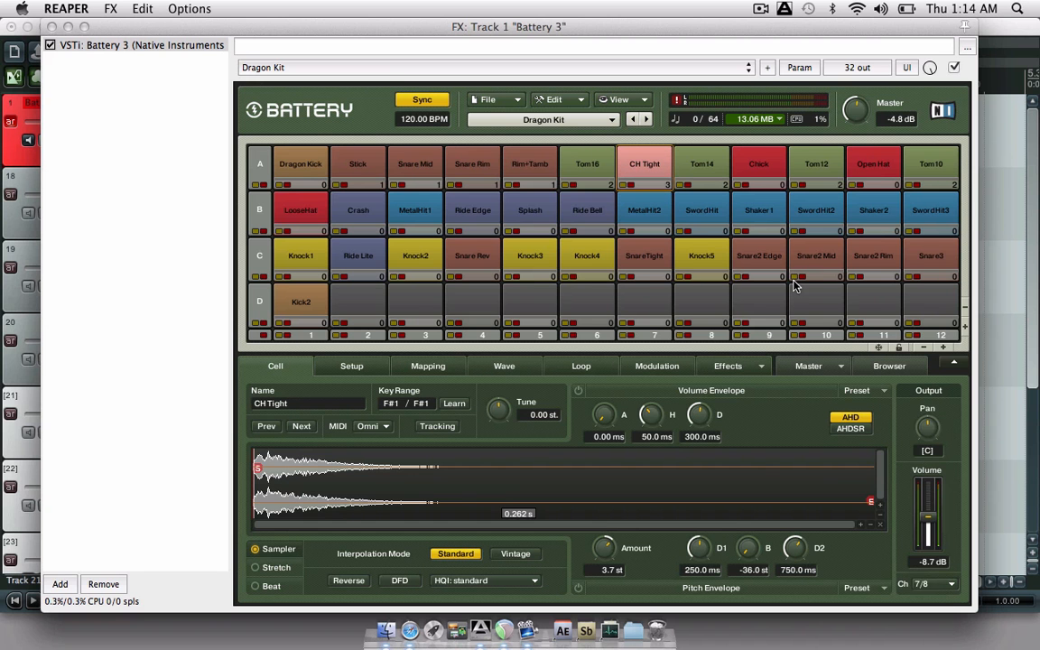
click(762, 180)
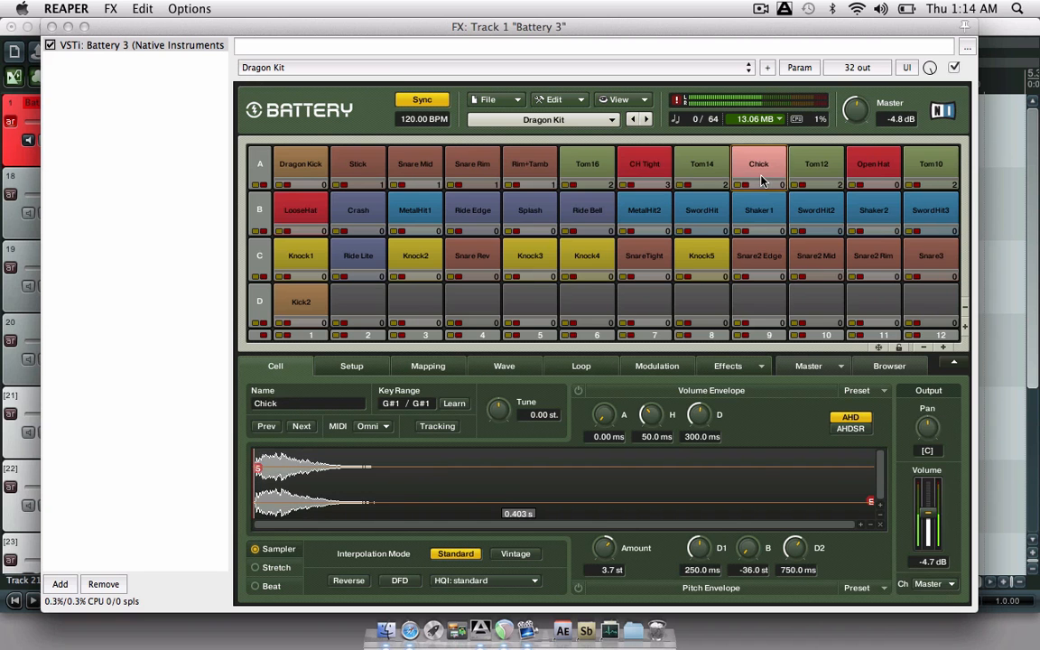
click(928, 583)
click(930, 461)
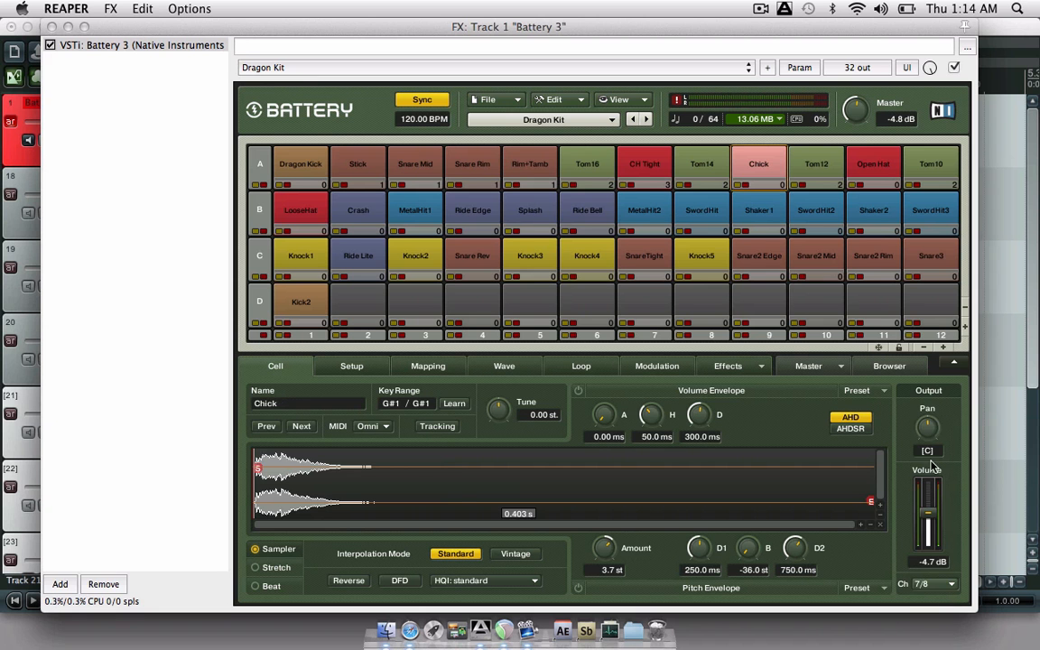
click(858, 160)
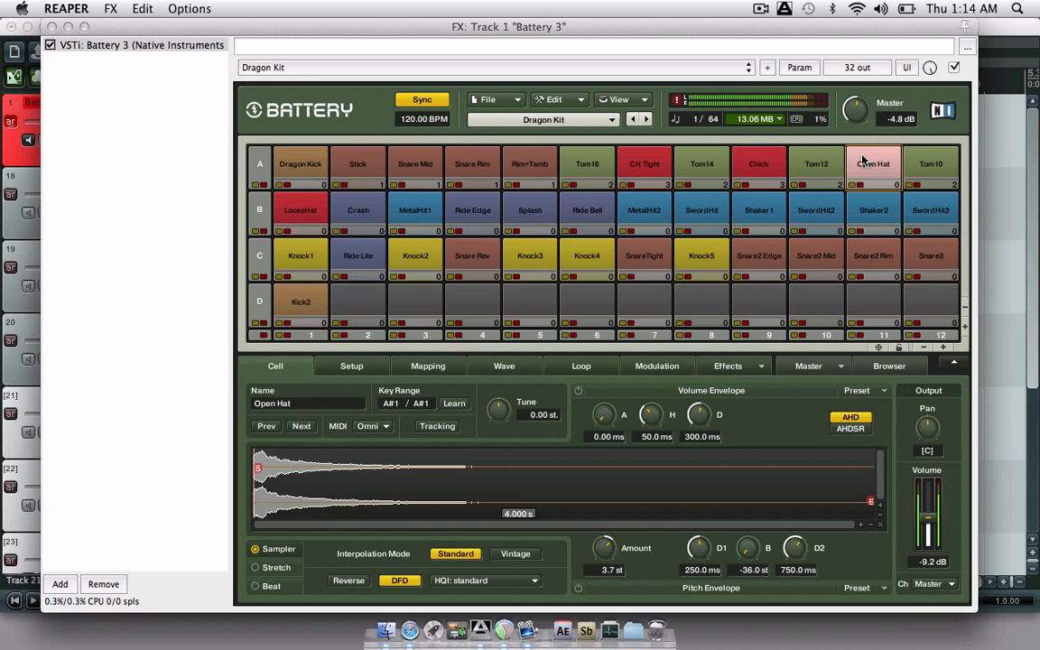
click(935, 584)
click(935, 462)
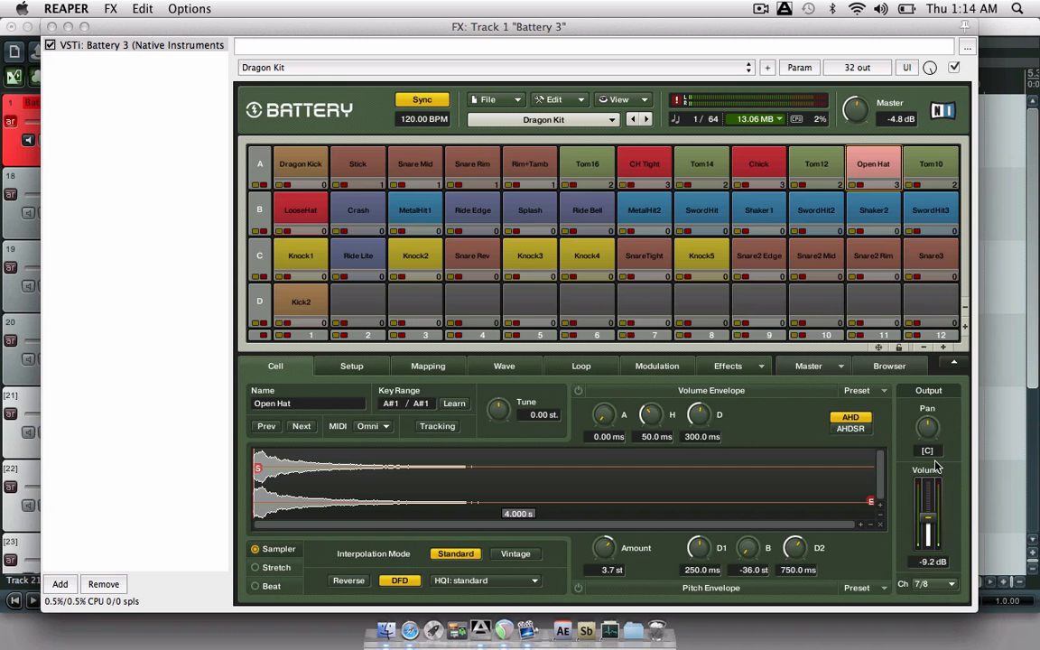
click(291, 204)
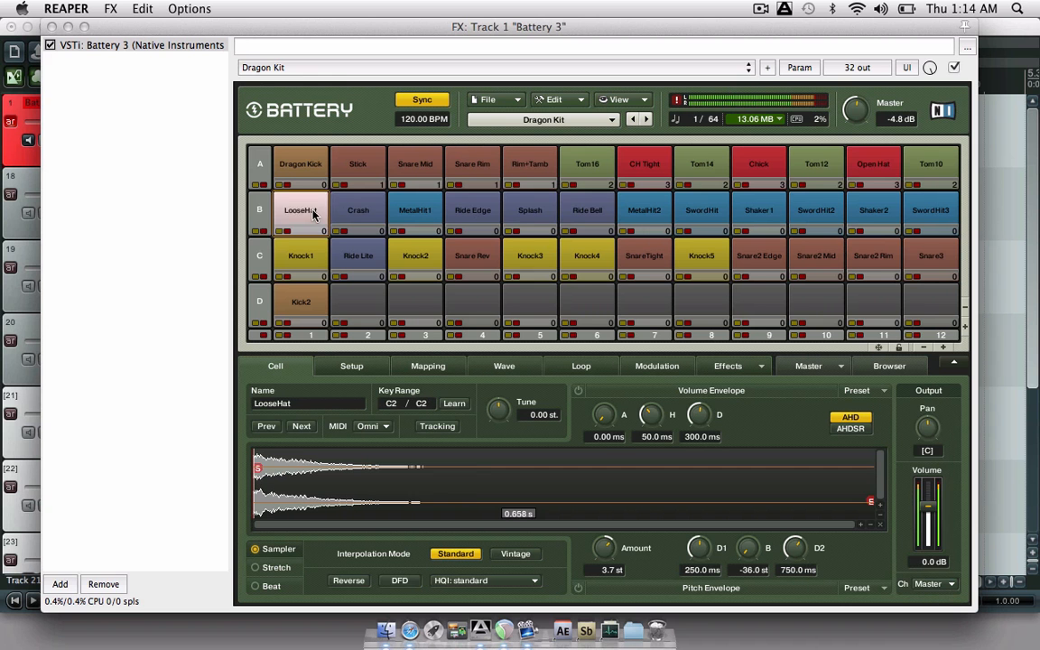
click(947, 583)
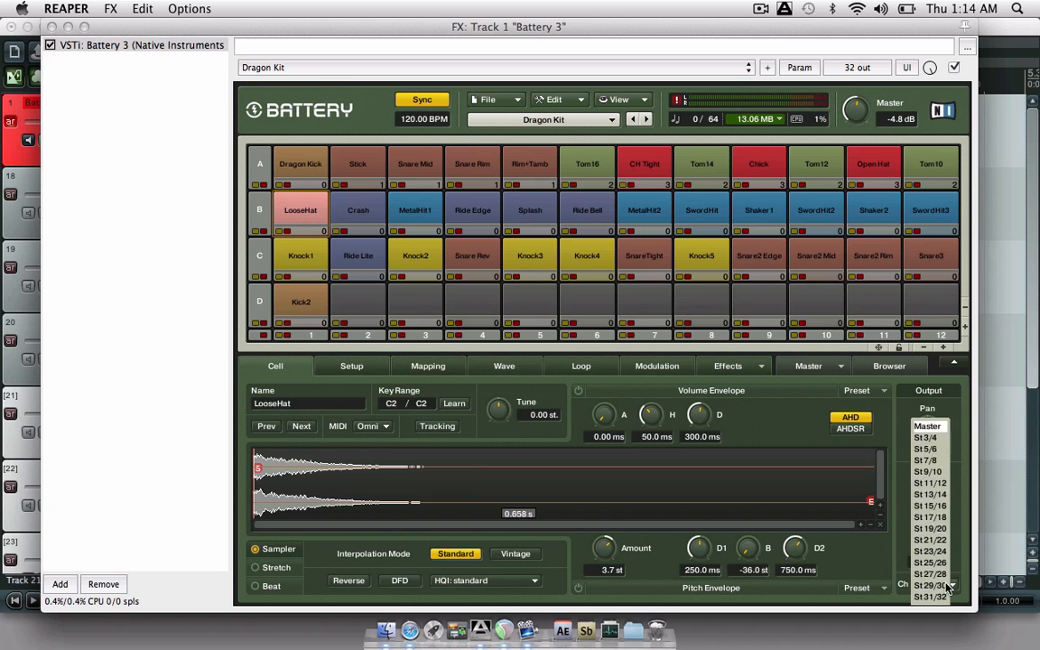
click(937, 462)
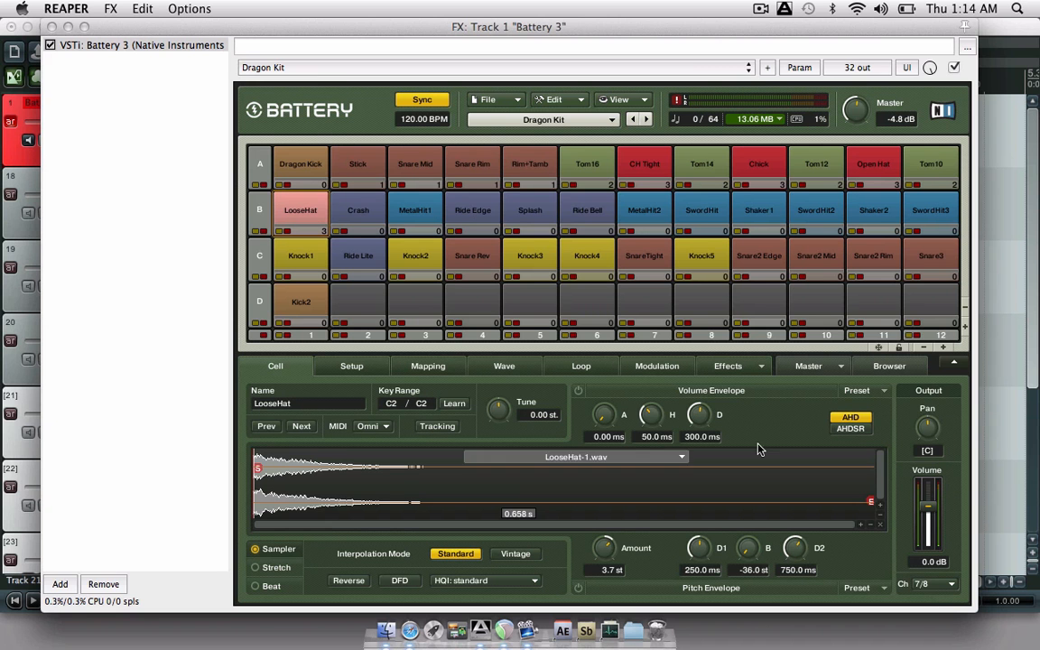
- Check the Dragon Kick and Stick cell settings, then close the Battery 3 window
click(313, 167)
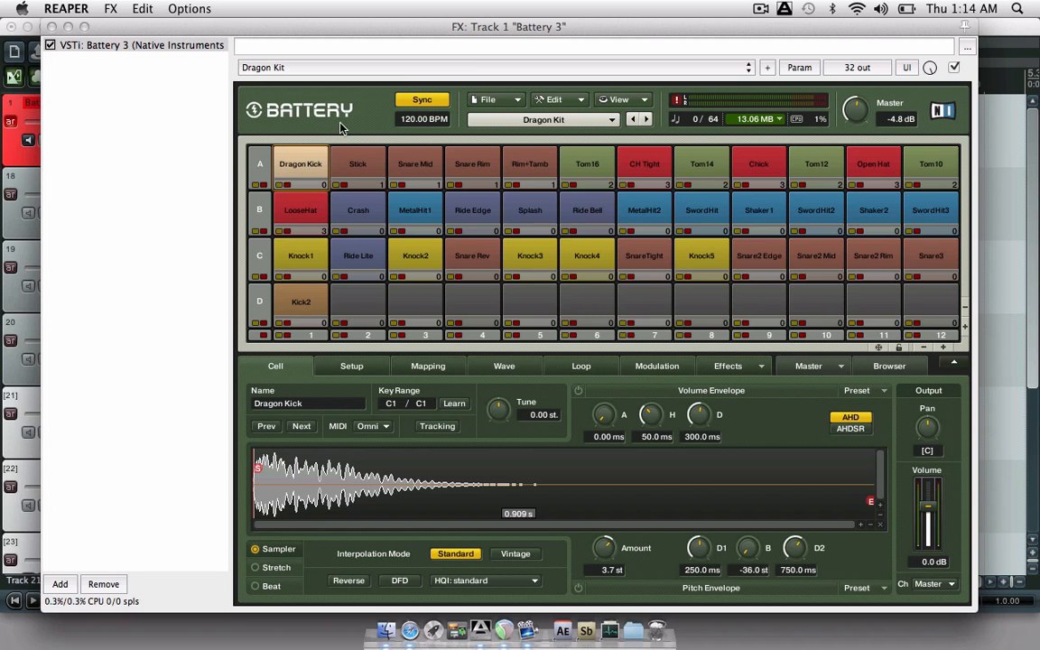
click(352, 171)
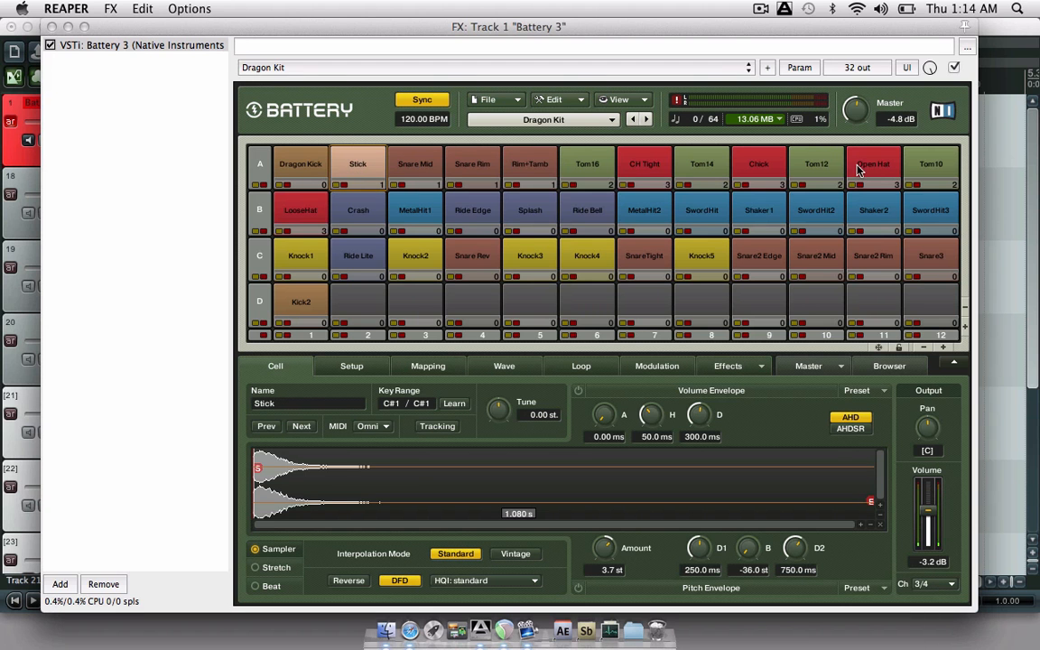
click(313, 173)
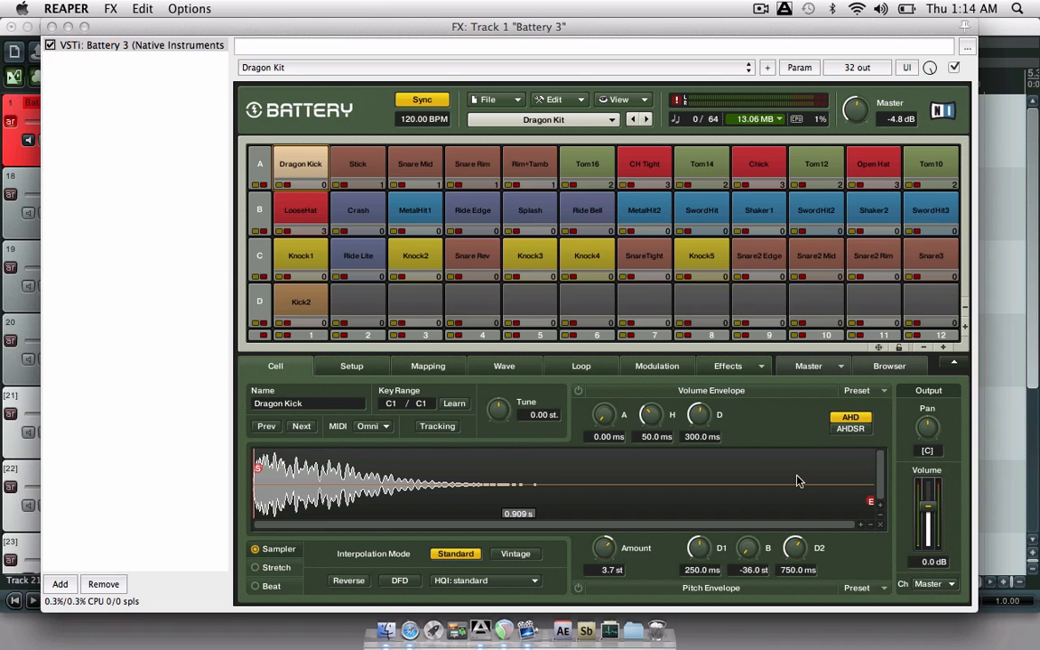
click(51, 26)
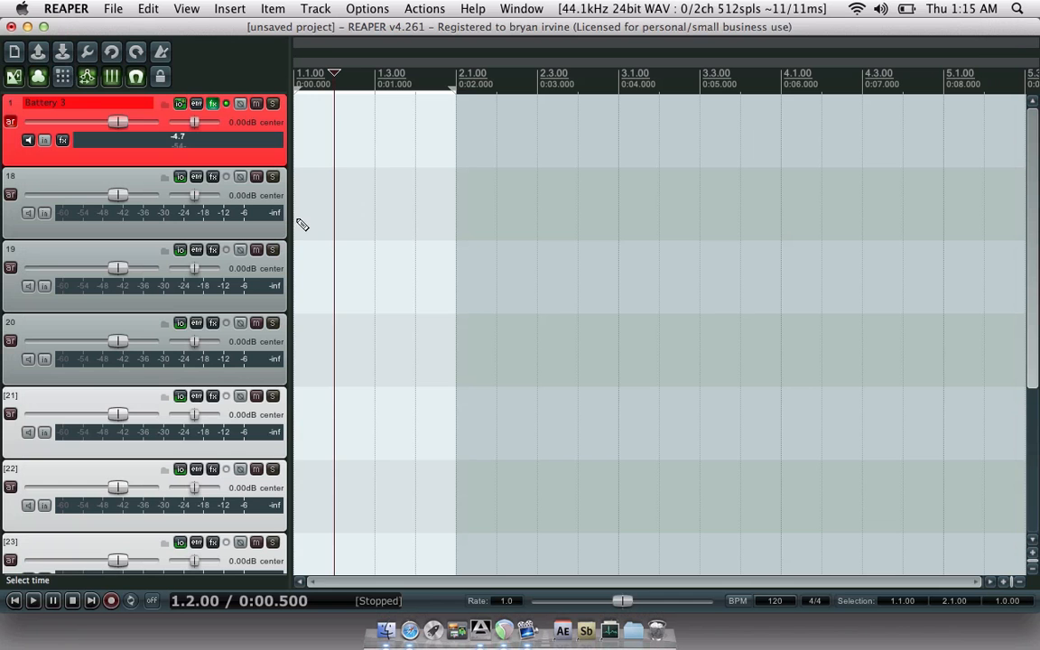
- Draw a one-bar MIDI item on track 18 and open it in the MIDI editor
drag(302, 224, 450, 215)
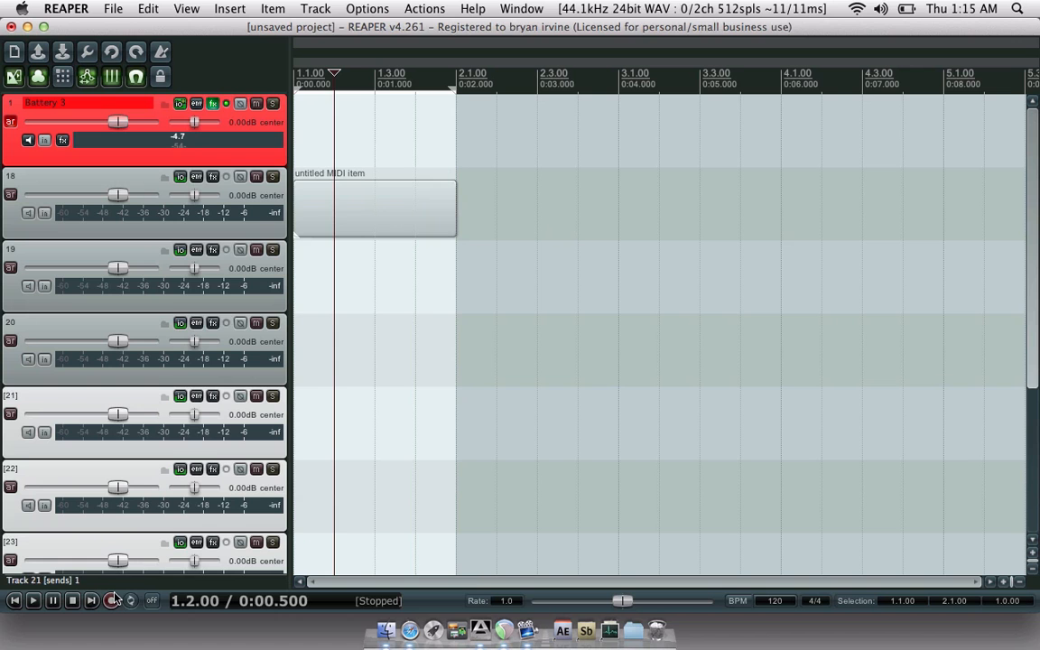
double_click(365, 210)
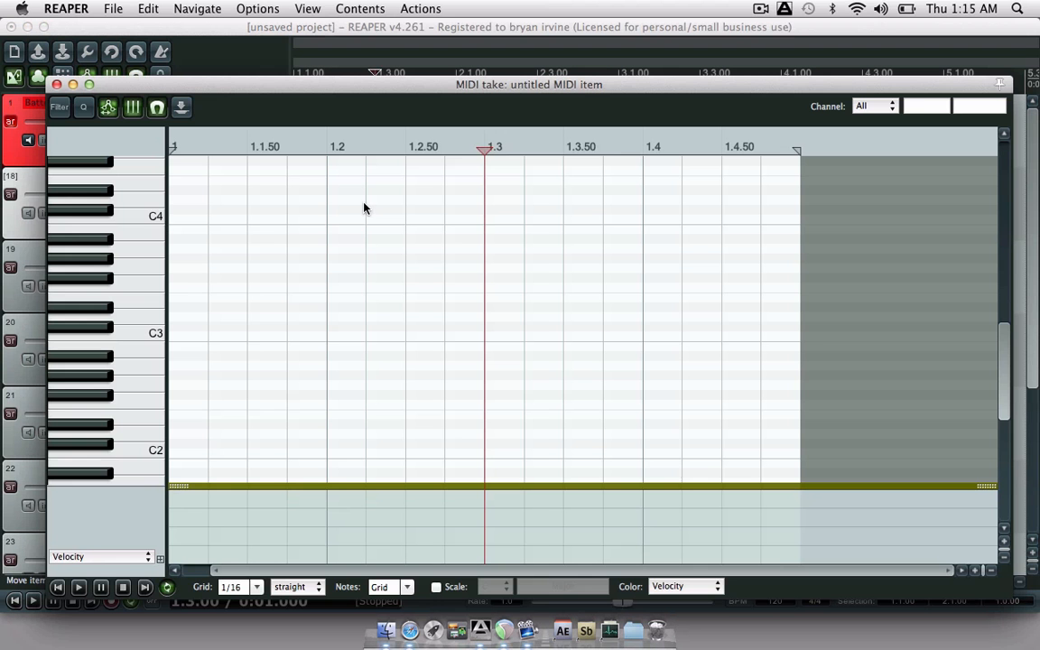
scroll(126, 406, down, 5)
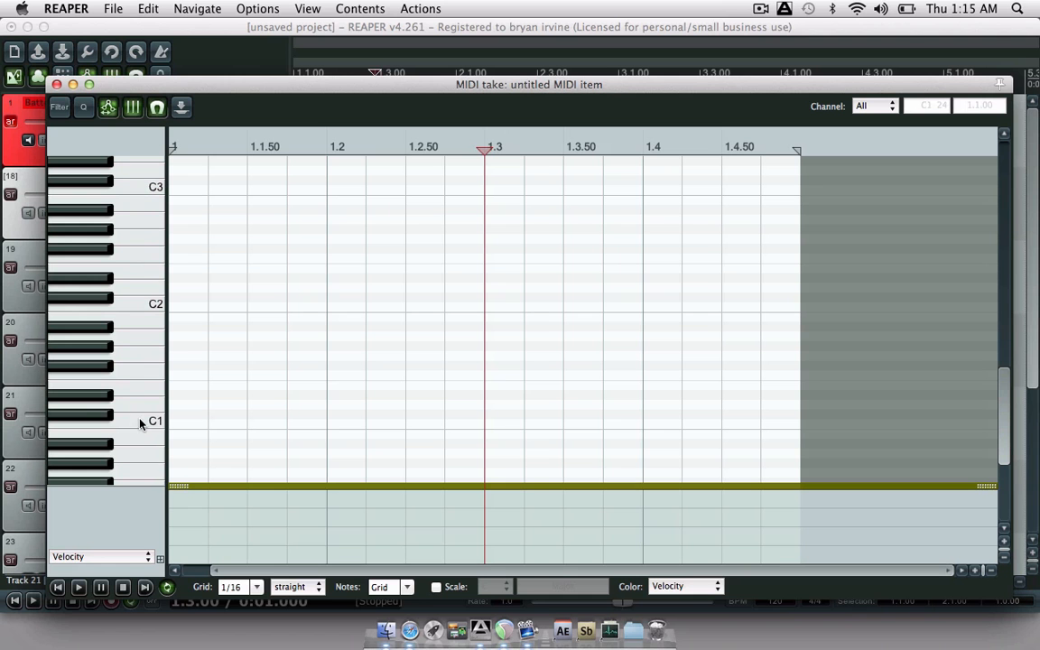
- Place four C1 notes on beats 1.1, 1.2, 1.3 and 1.4 for a kick pattern
click(138, 421)
click(195, 425)
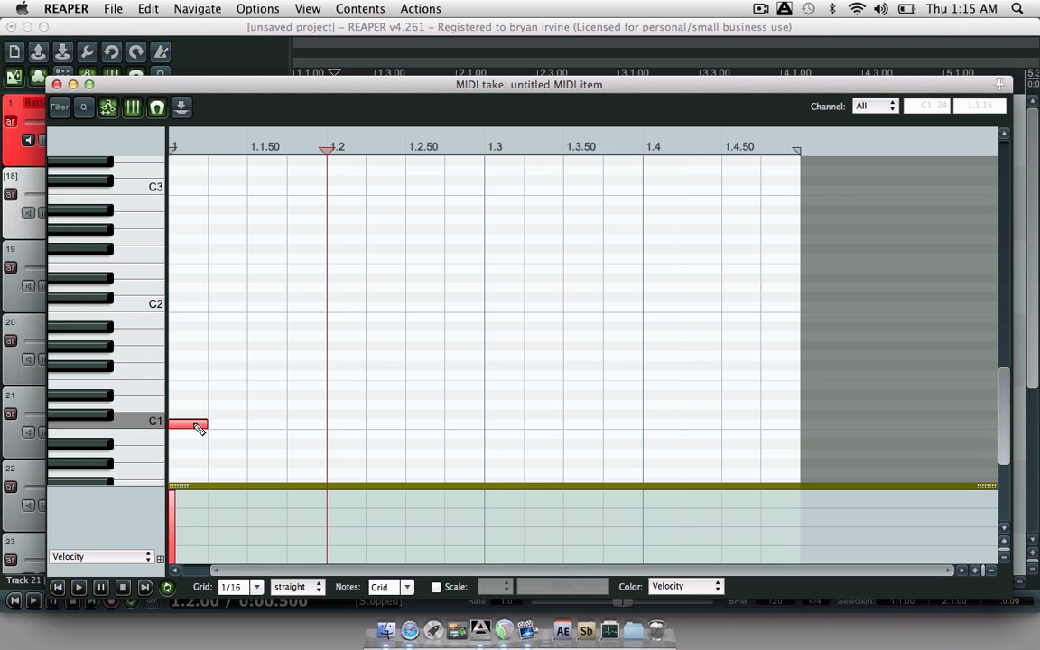
click(330, 426)
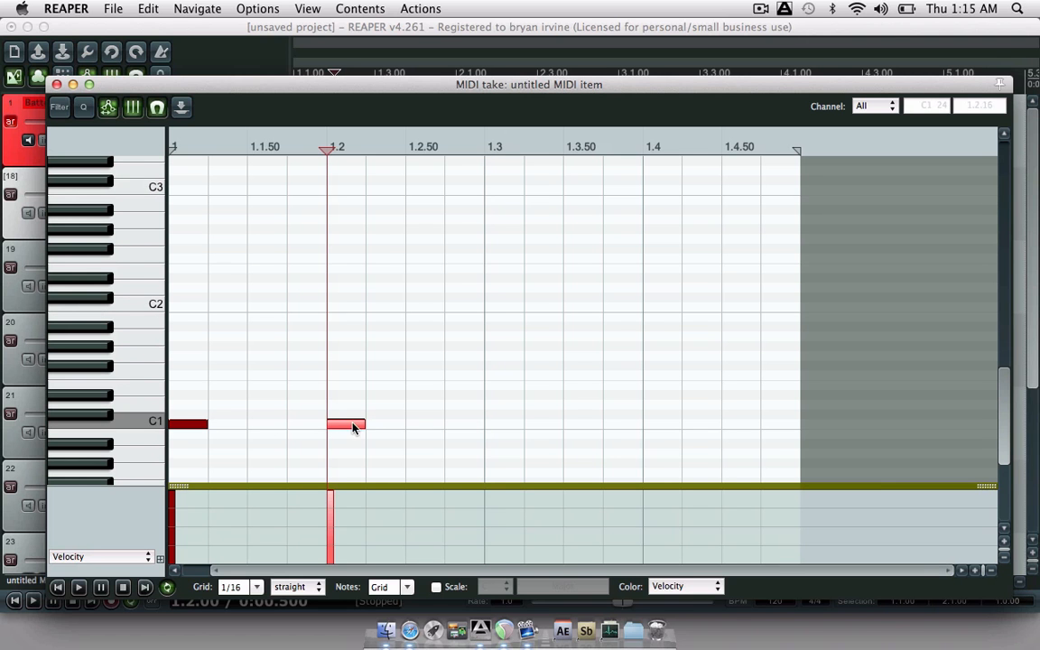
click(493, 426)
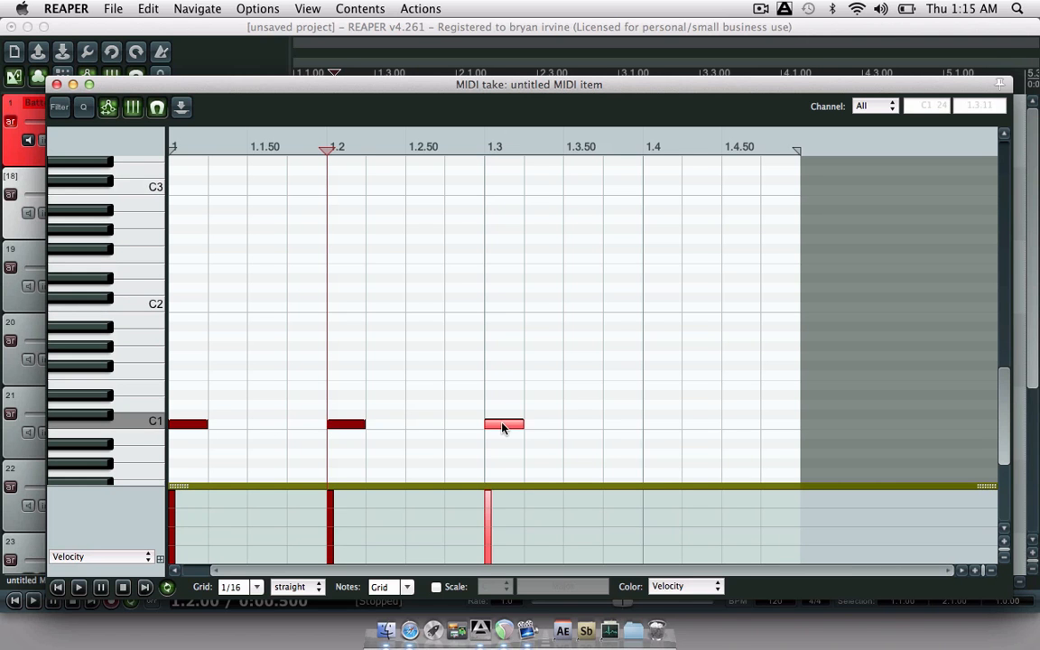
click(650, 425)
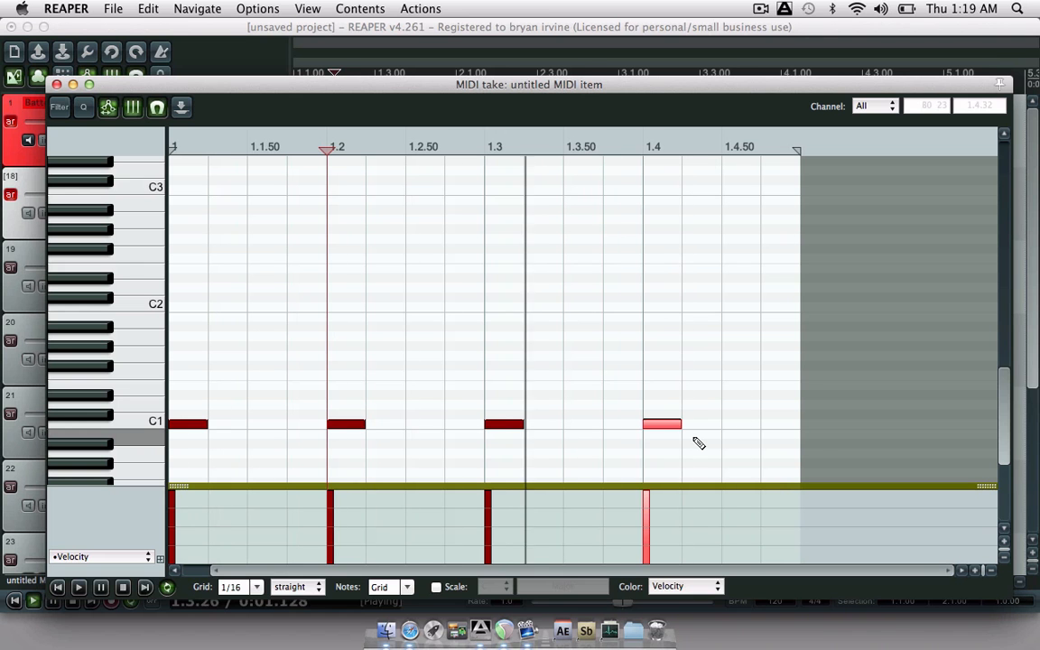
click(697, 441)
click(670, 426)
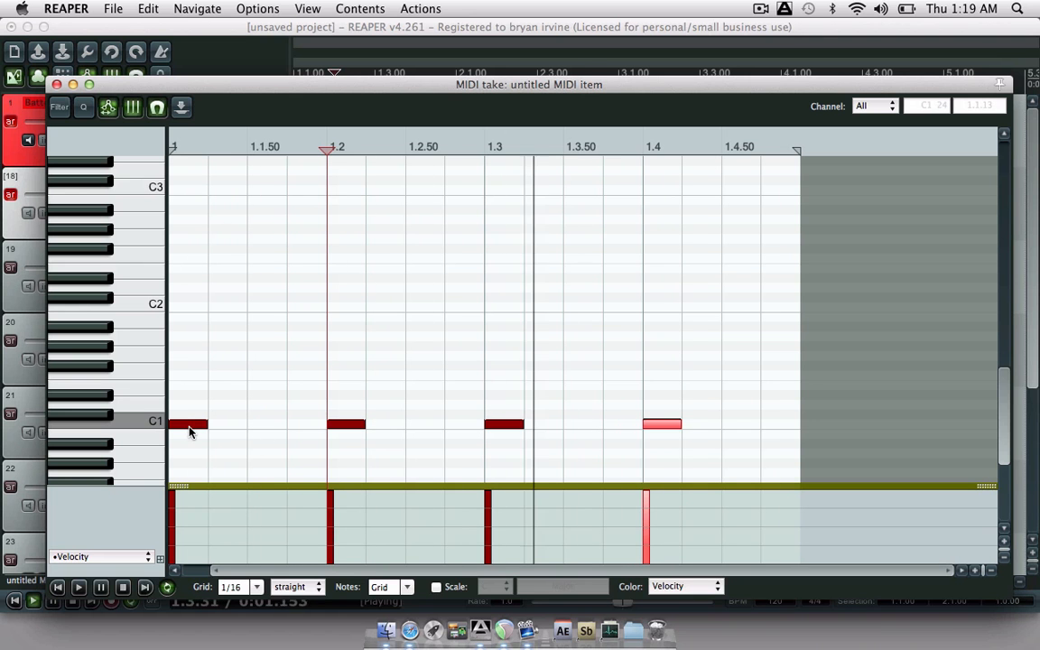
- Delete a stray note, then transpose all four kick notes from C1 up to C2
key(super+a)
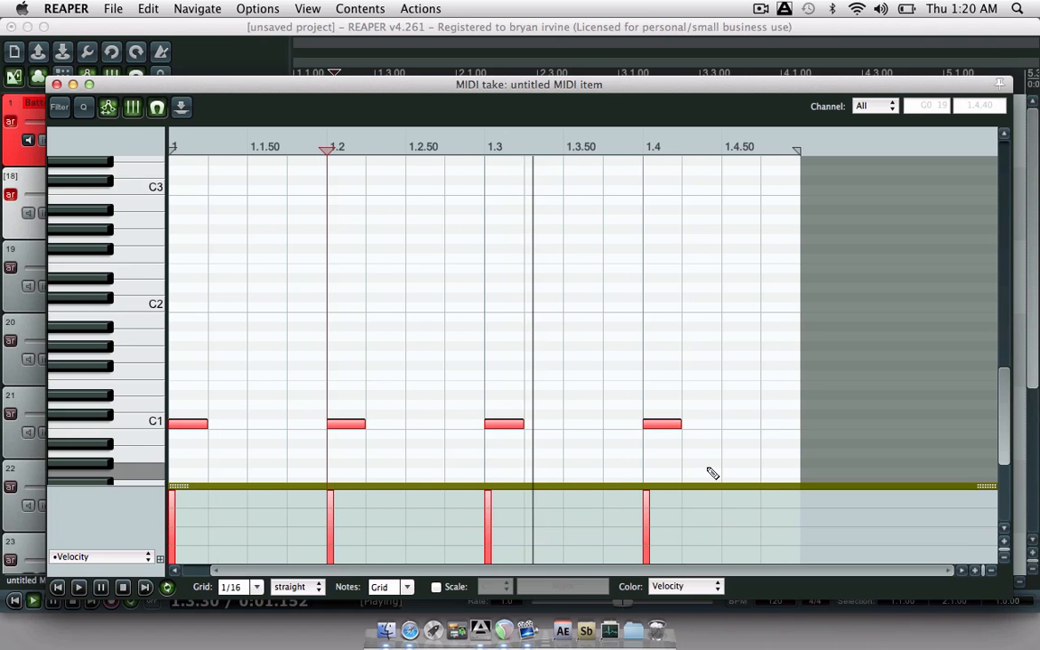
drag(713, 443, 620, 456)
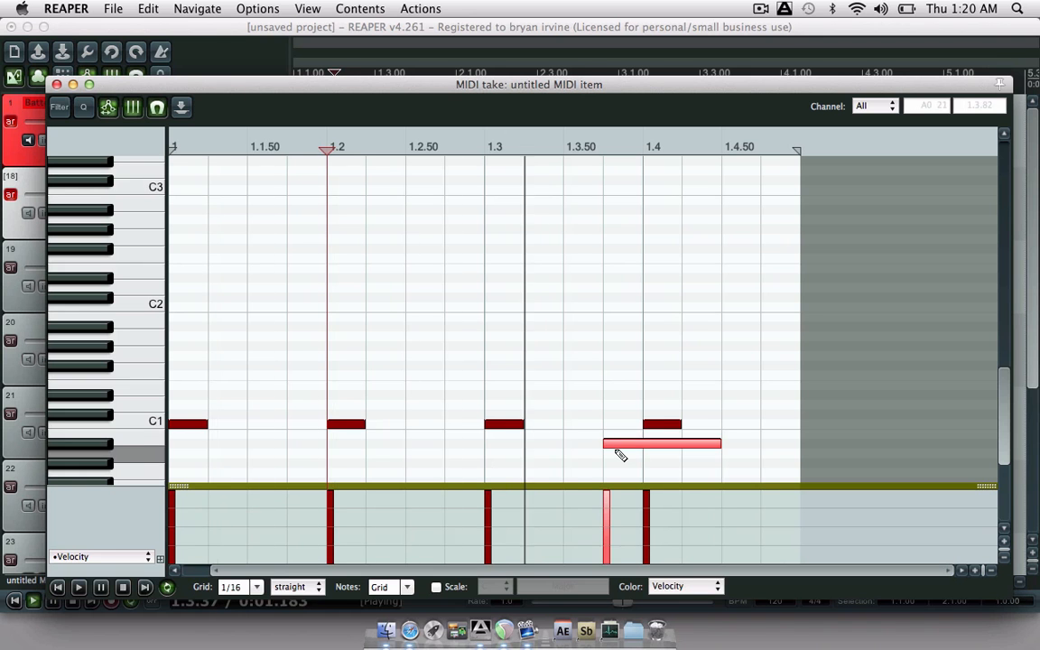
key(Delete)
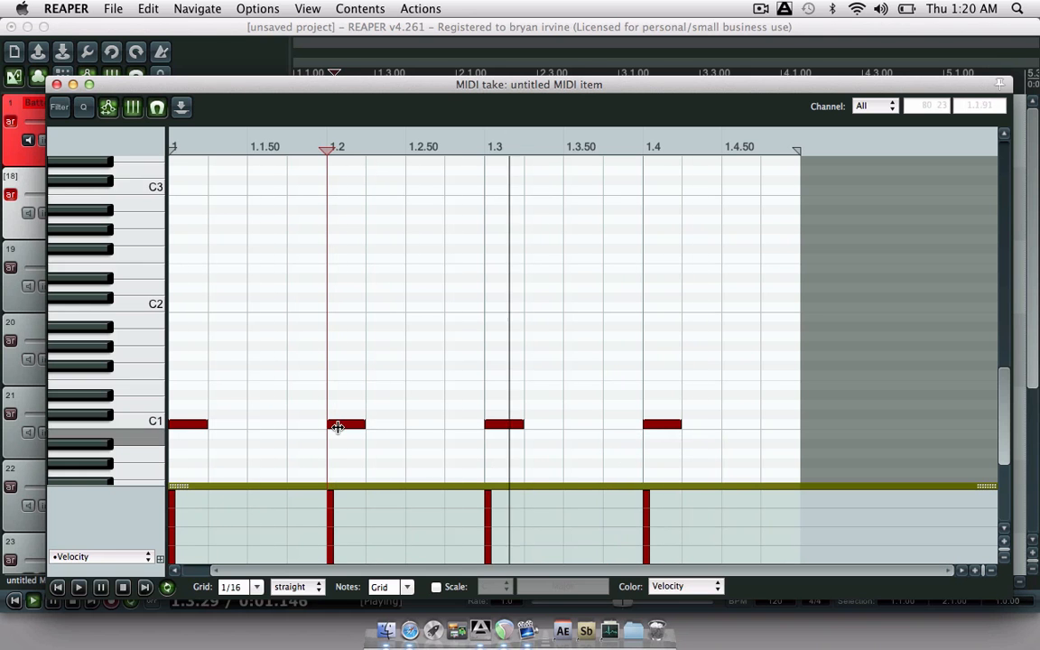
click(173, 423)
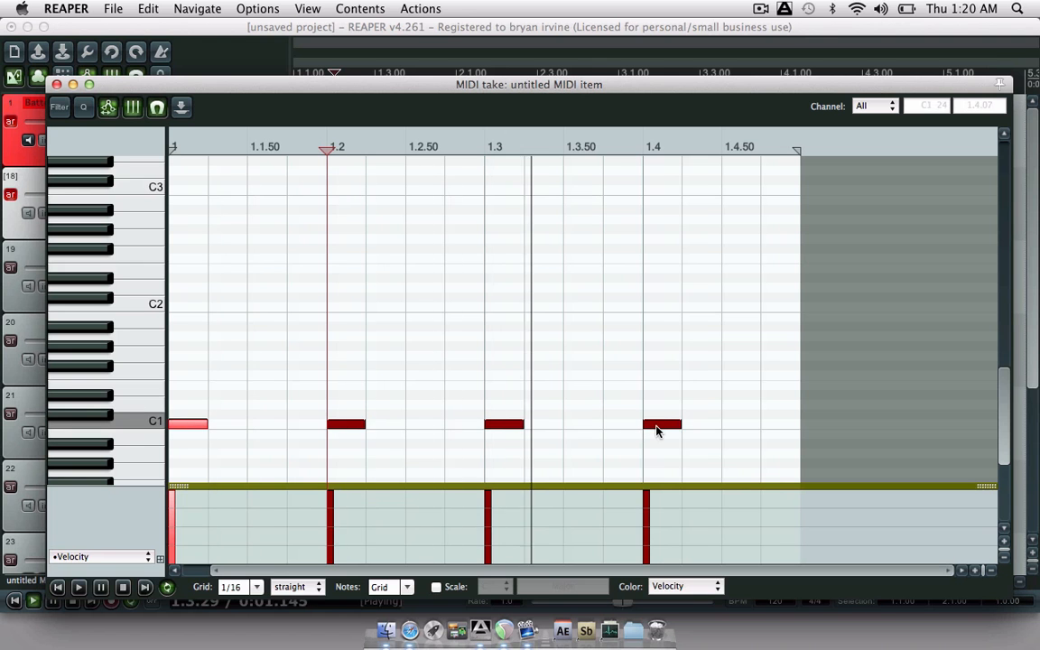
key(super+a)
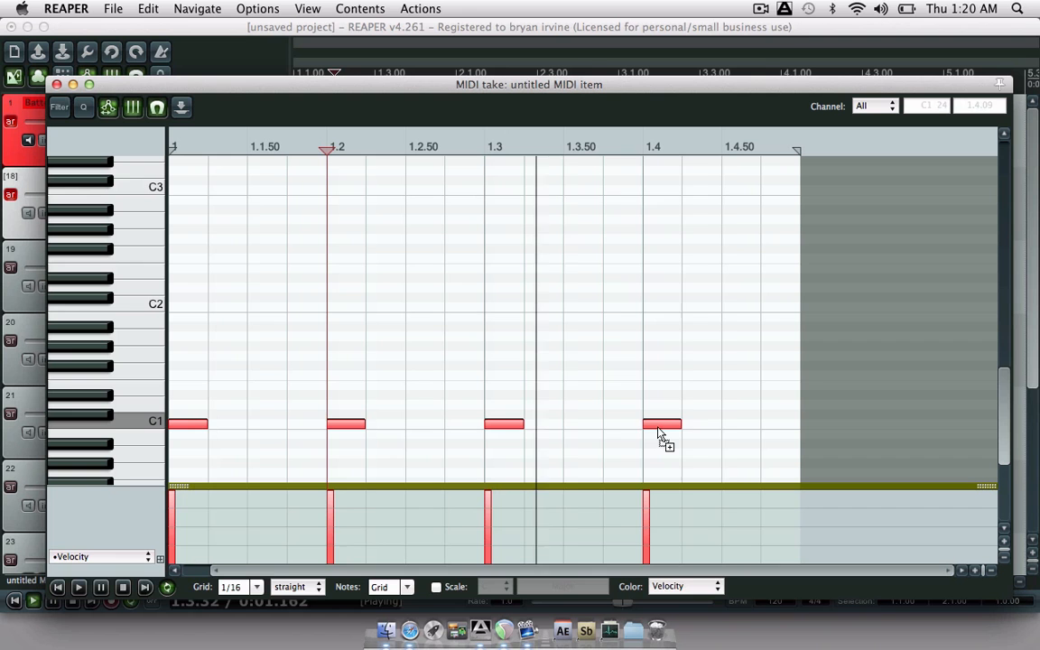
key(Up)
key(Up)
key(Up)
key(Up)
key(Up)
key(Up)
key(Up)
key(Up)
key(Up)
key(Up)
key(Up)
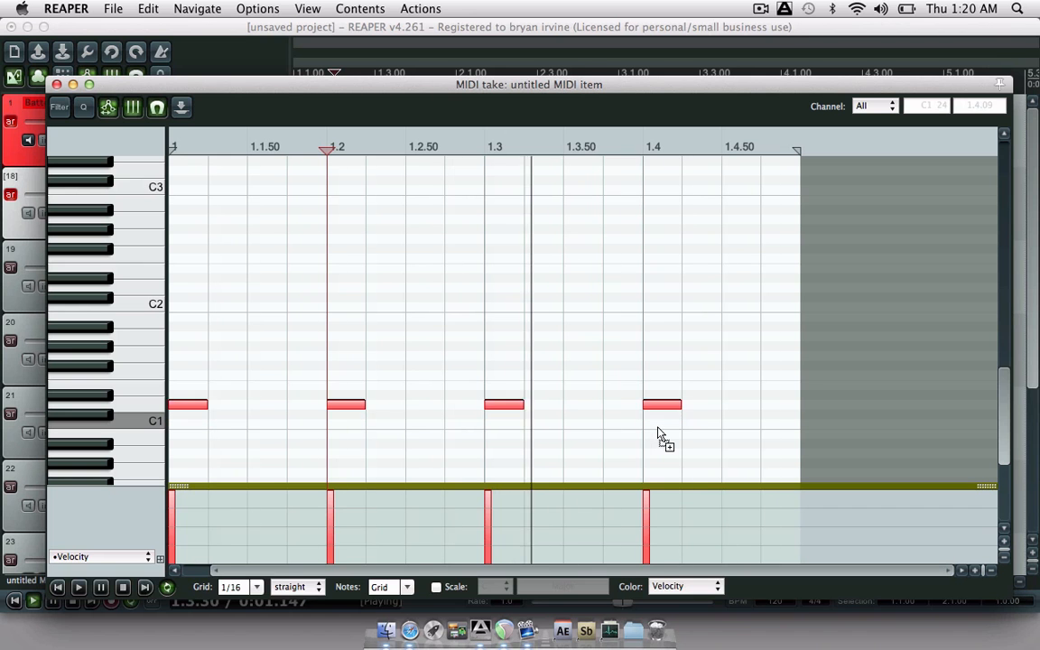
key(Up)
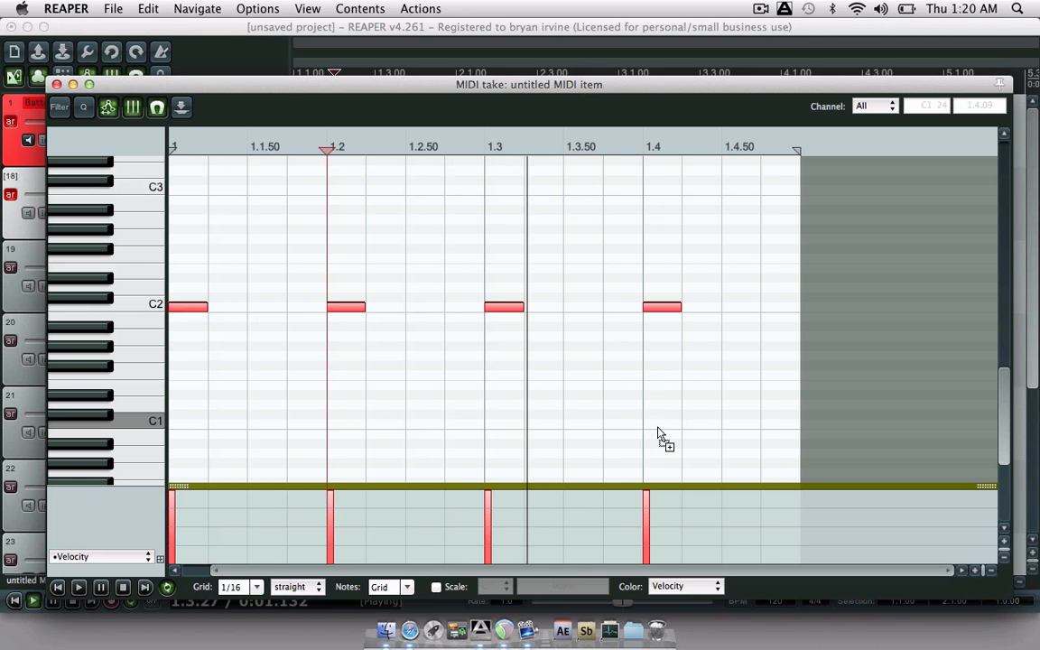
- Close the MIDI editor, audition the Dragon Kick cell in track 1's Battery 3, then close it
click(56, 84)
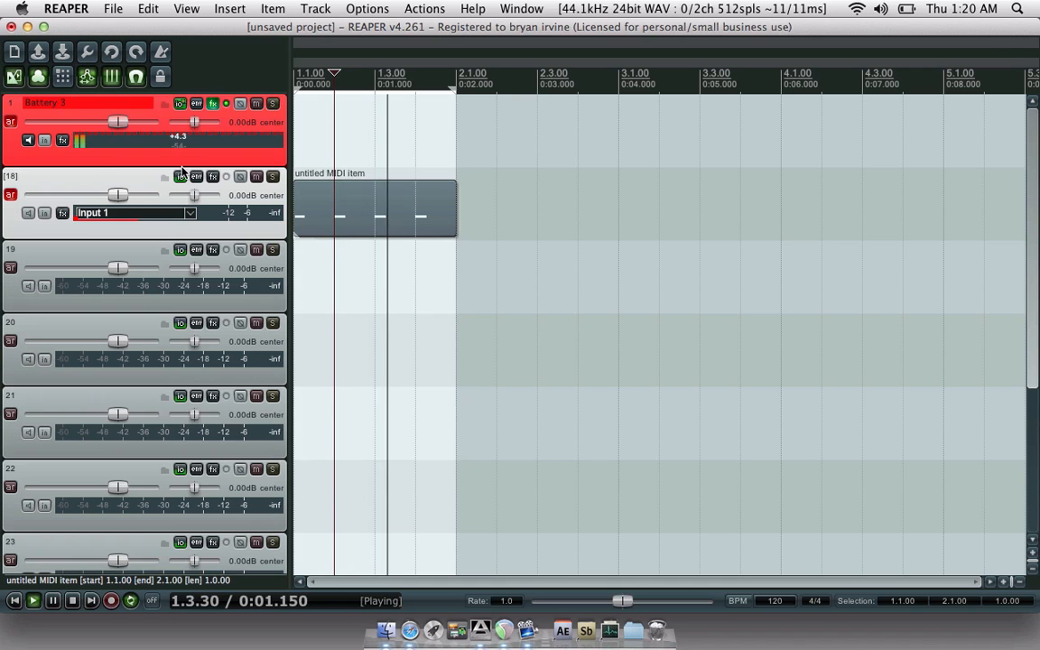
click(214, 103)
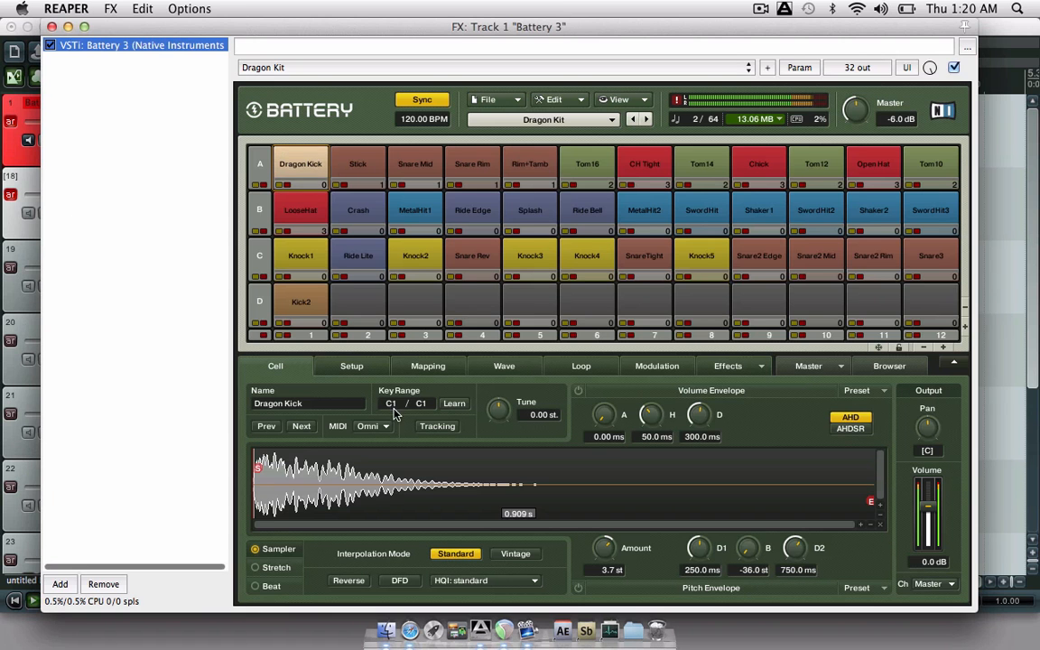
click(301, 177)
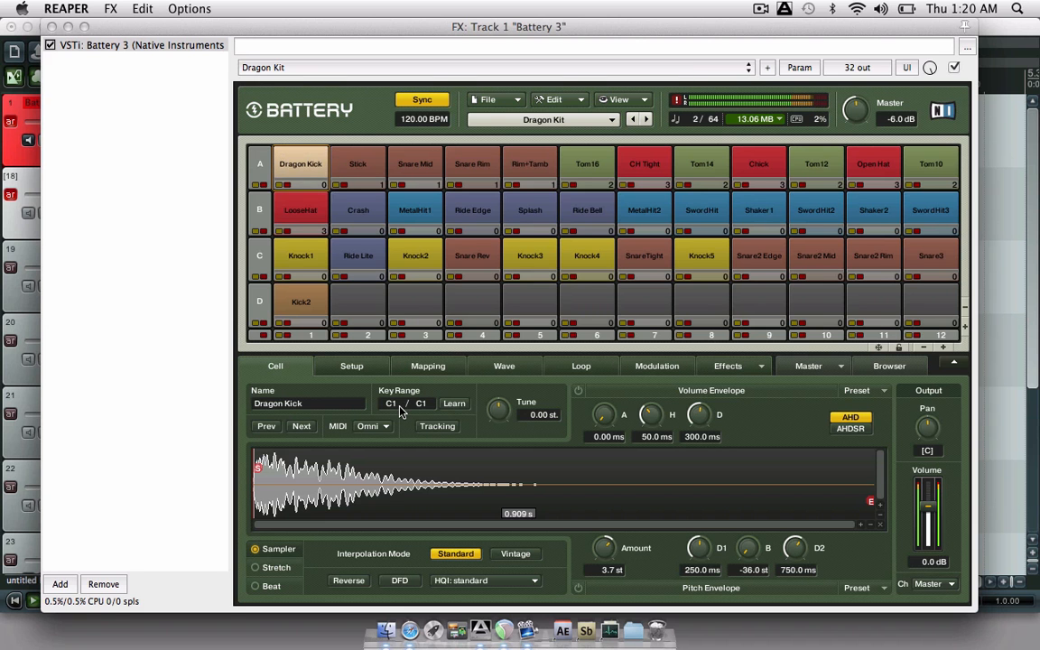
click(52, 27)
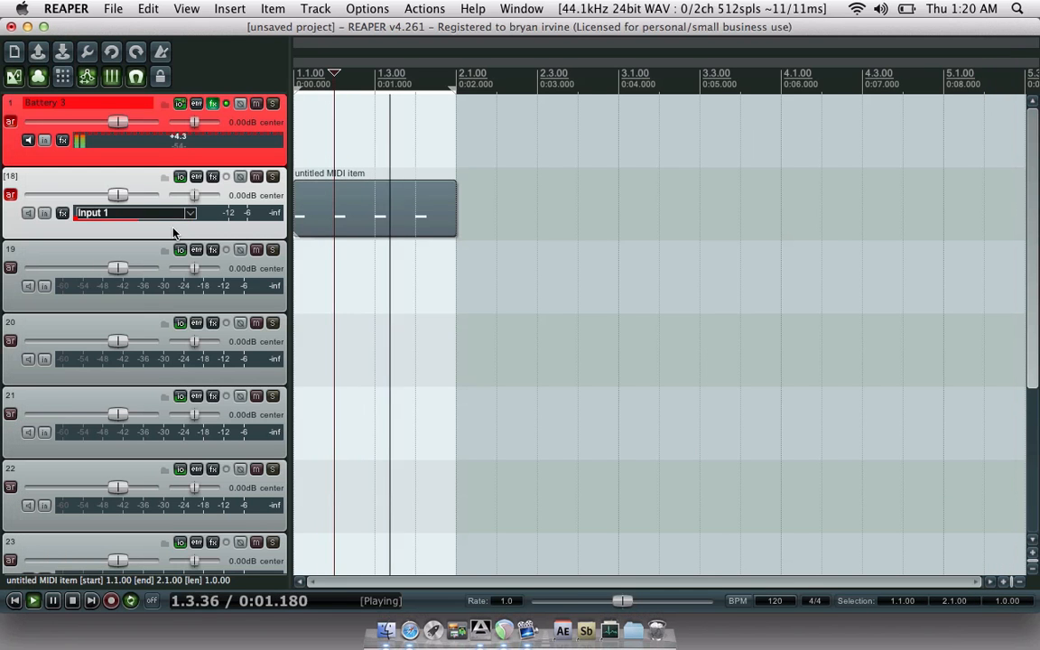
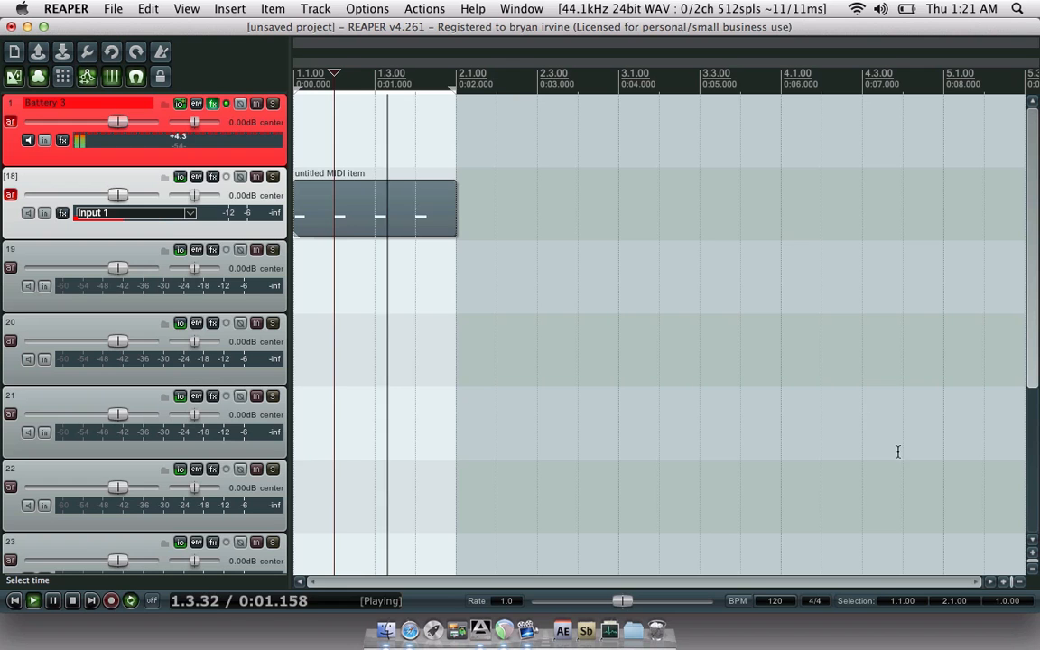
- In track 18's item, delete all notes and undo it, remove a stray note, then close the editor
double_click(349, 214)
key(super+a)
key(Delete)
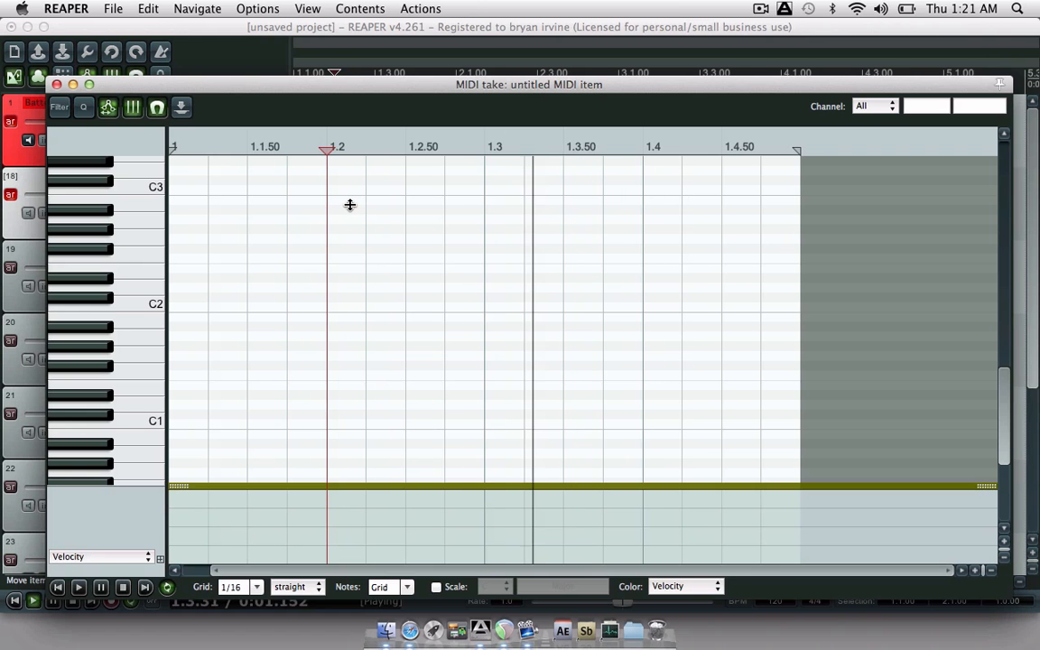
key(super+z)
double_click(354, 207)
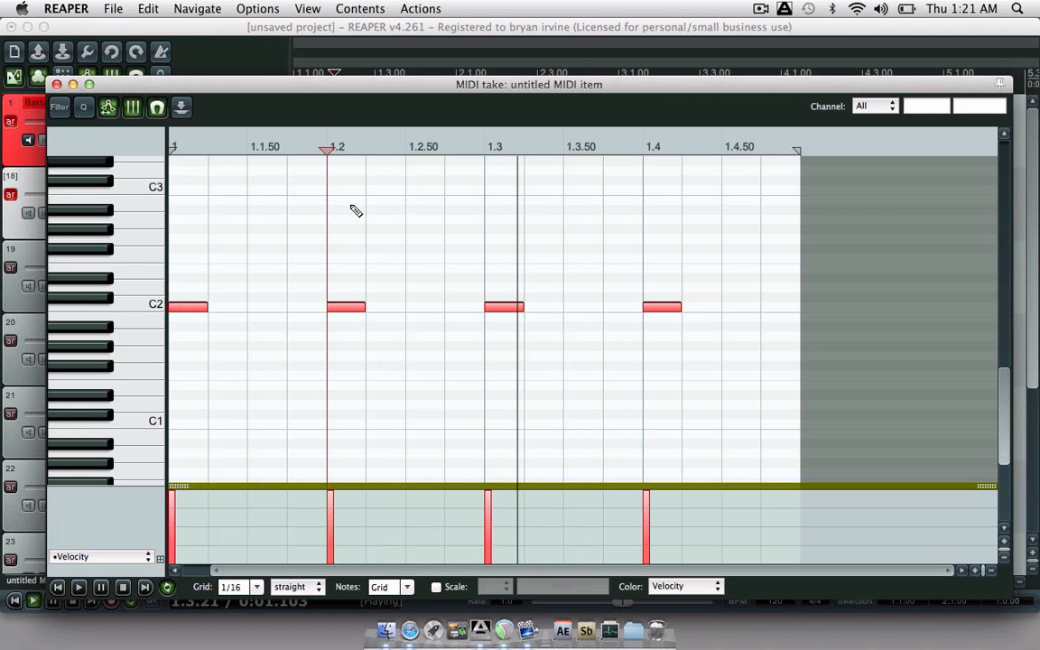
click(57, 84)
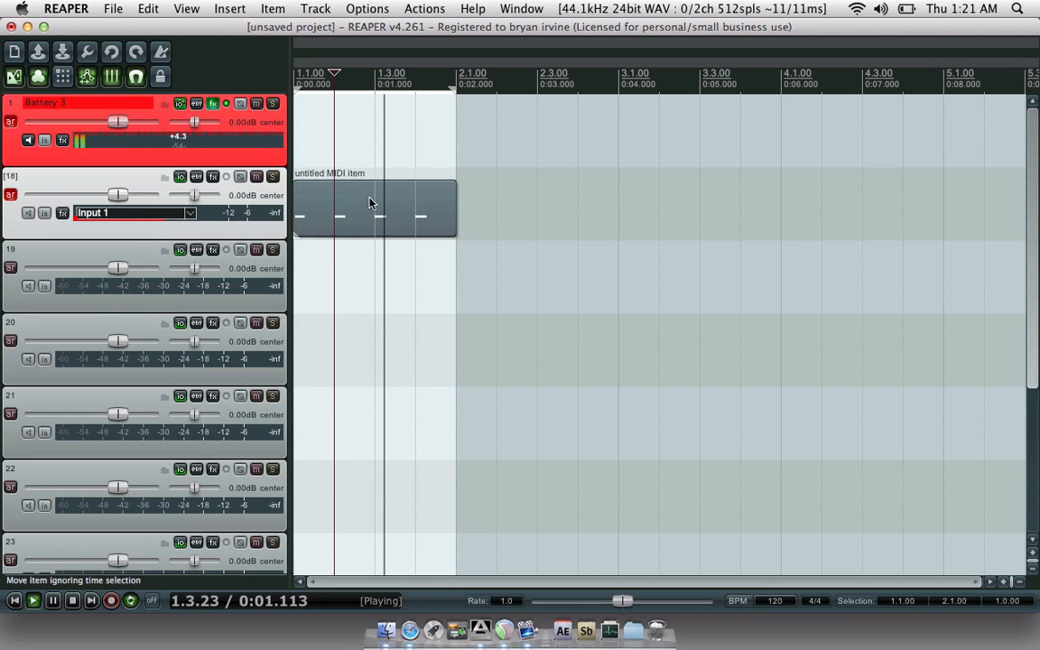
- Move the MIDI item to the Battery 3 track and back, then Ctrl-drag a copy onto track 19
drag(415, 207, 413, 132)
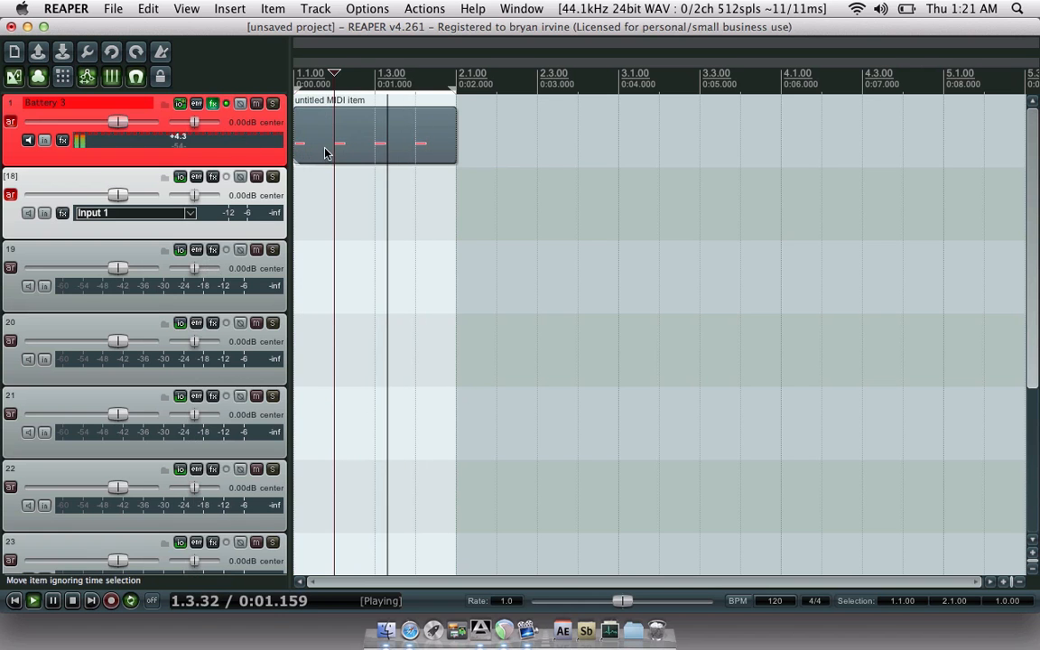
drag(327, 151, 334, 214)
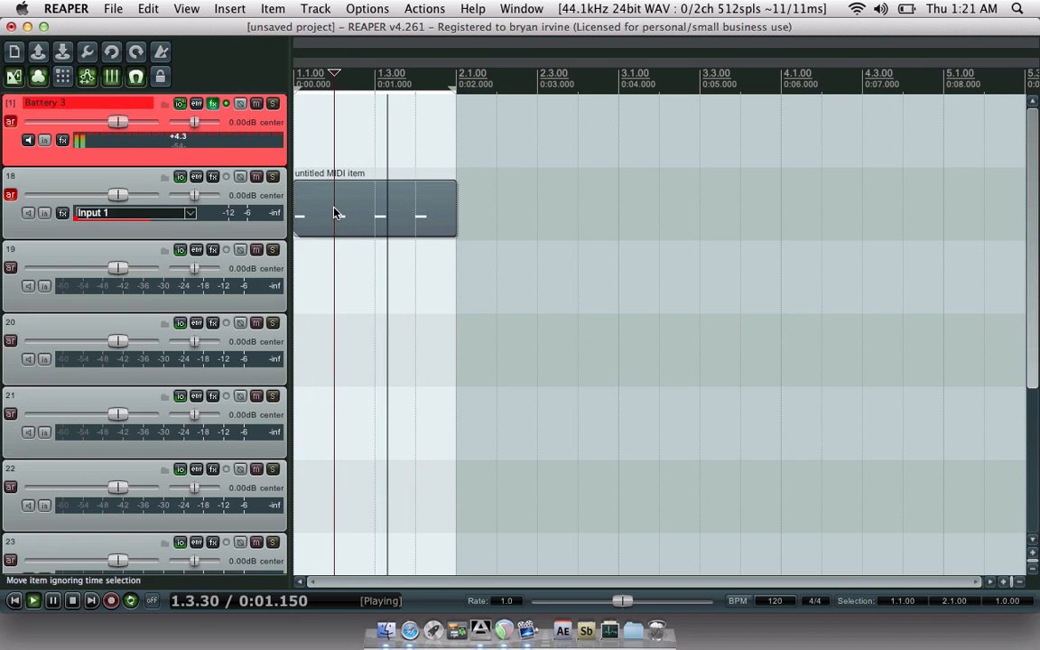
drag(337, 213, 343, 248)
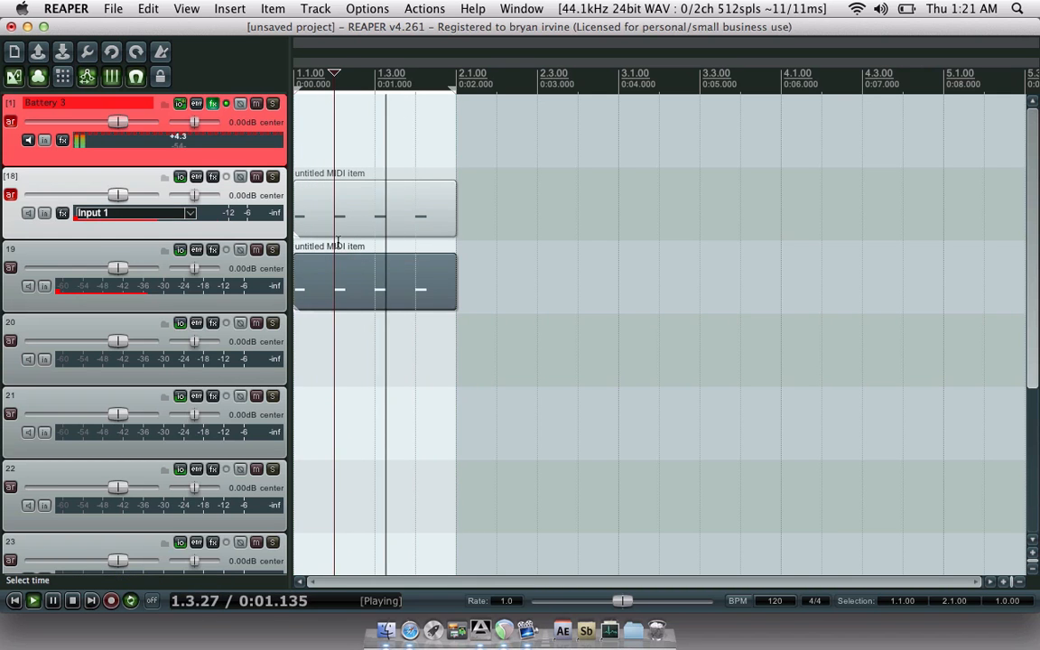
- Raise the copied item's notes one semitone, nudging them right and then back onto the beats
double_click(337, 286)
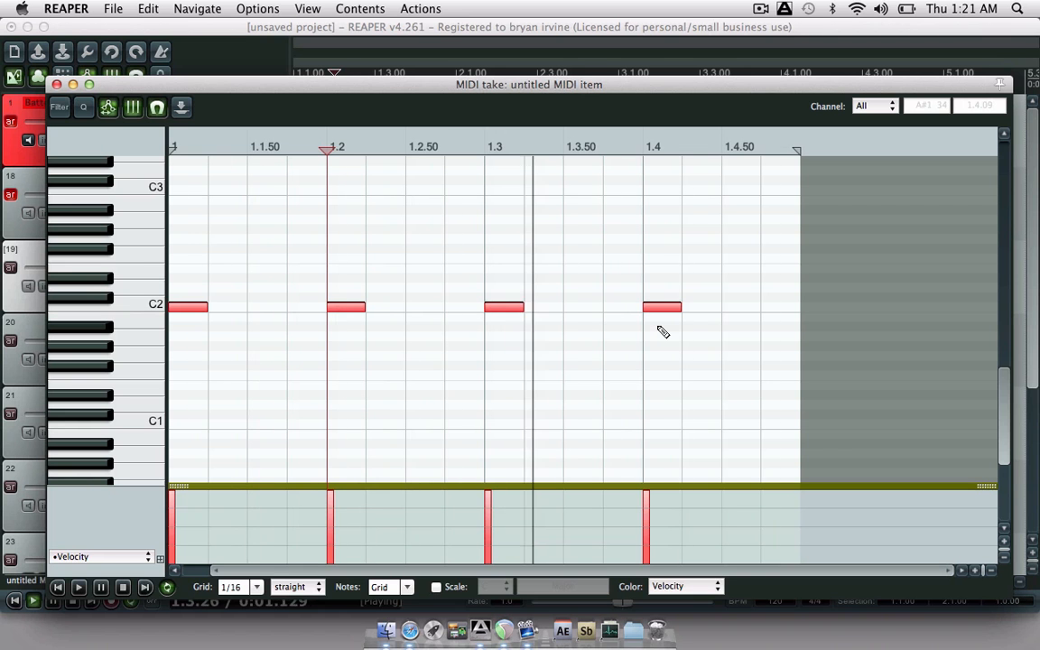
key(Up)
key(Right)
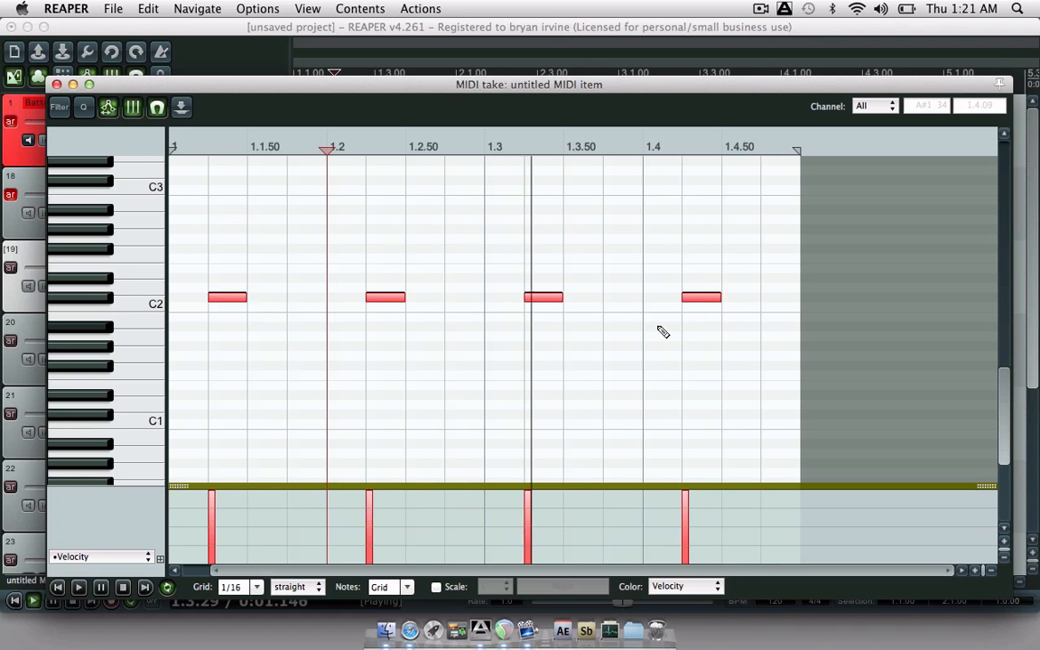
key(Right)
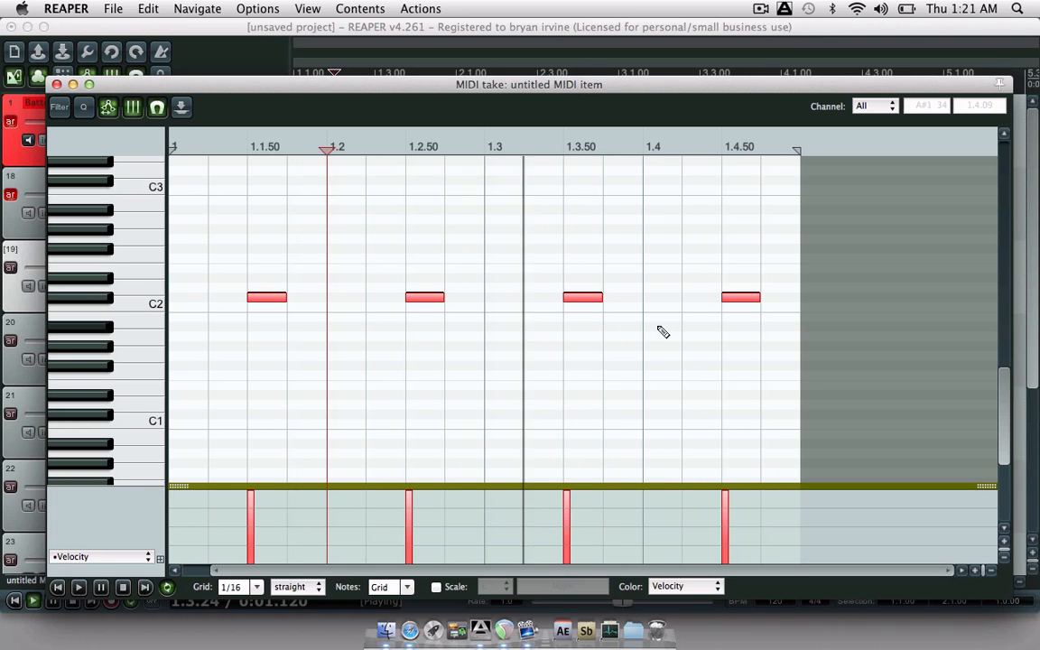
key(Right)
key(Left)
key(Left)
key(Left)
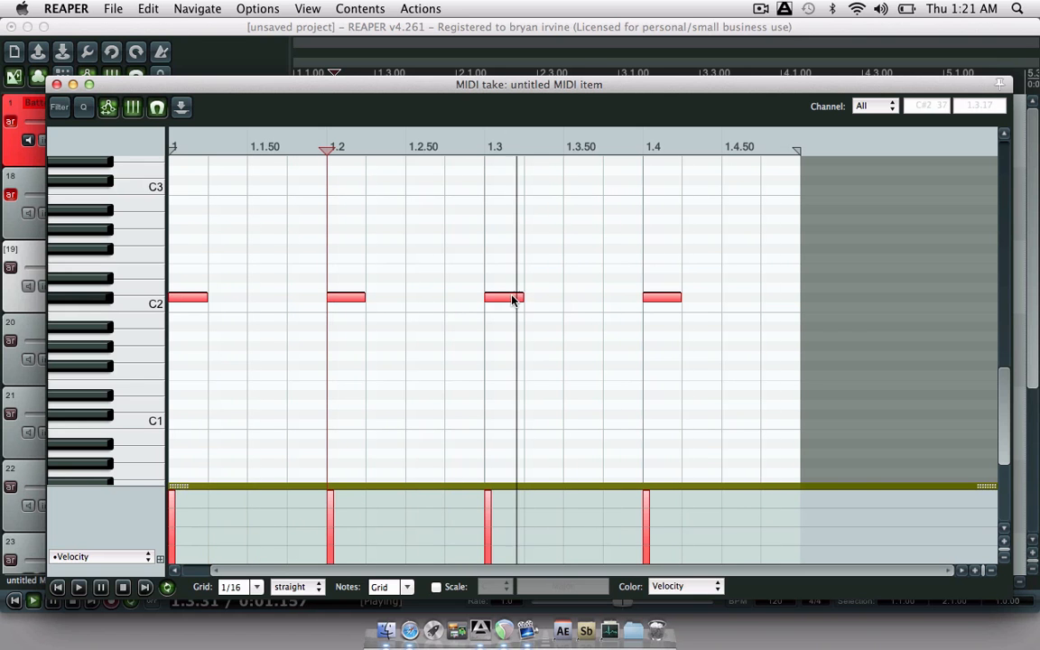
- Delete the first and third notes, leaving only the notes at 1.2 and 1.4
click(513, 301)
key(Delete)
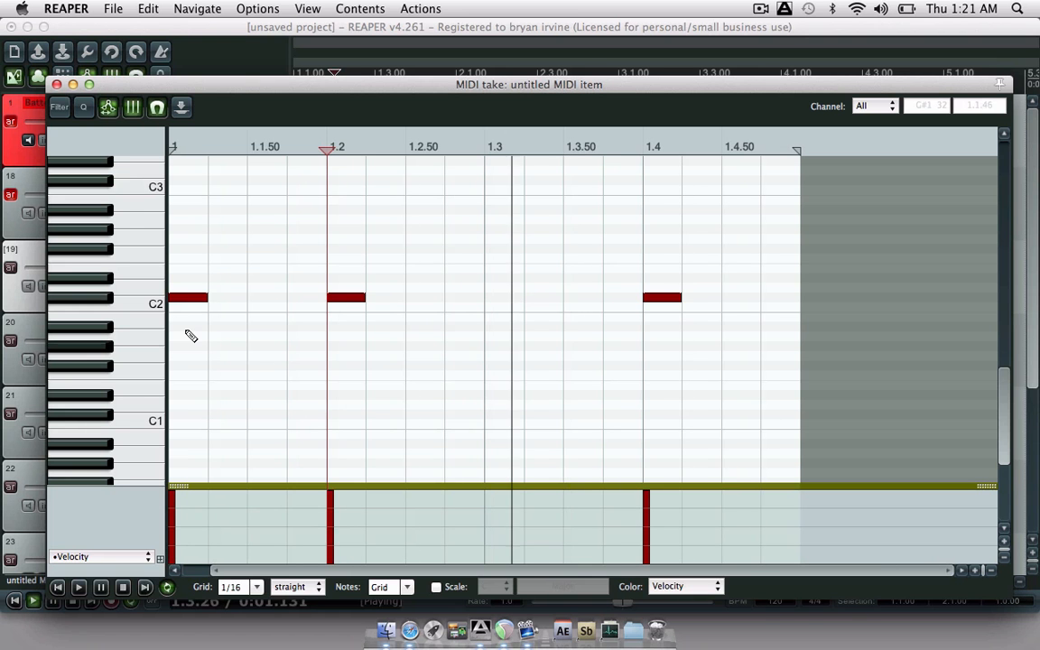
click(199, 299)
key(Delete)
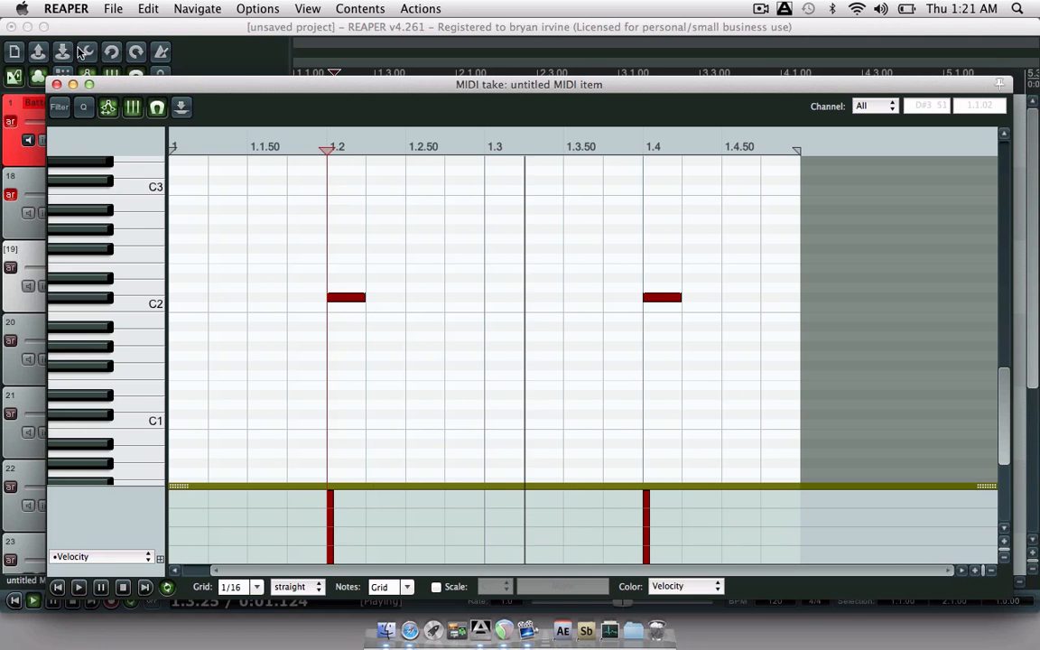
click(56, 84)
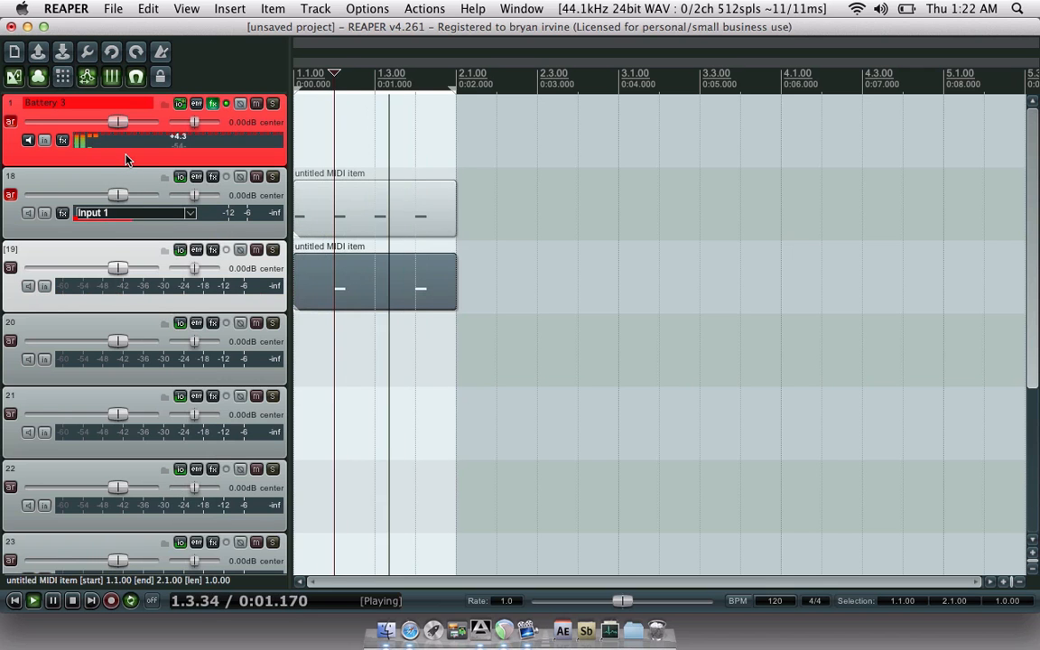
- Pull the B3 St 3/4 fader down to -4.47 dB, reset its peak readout, and stop playback
key(super+m)
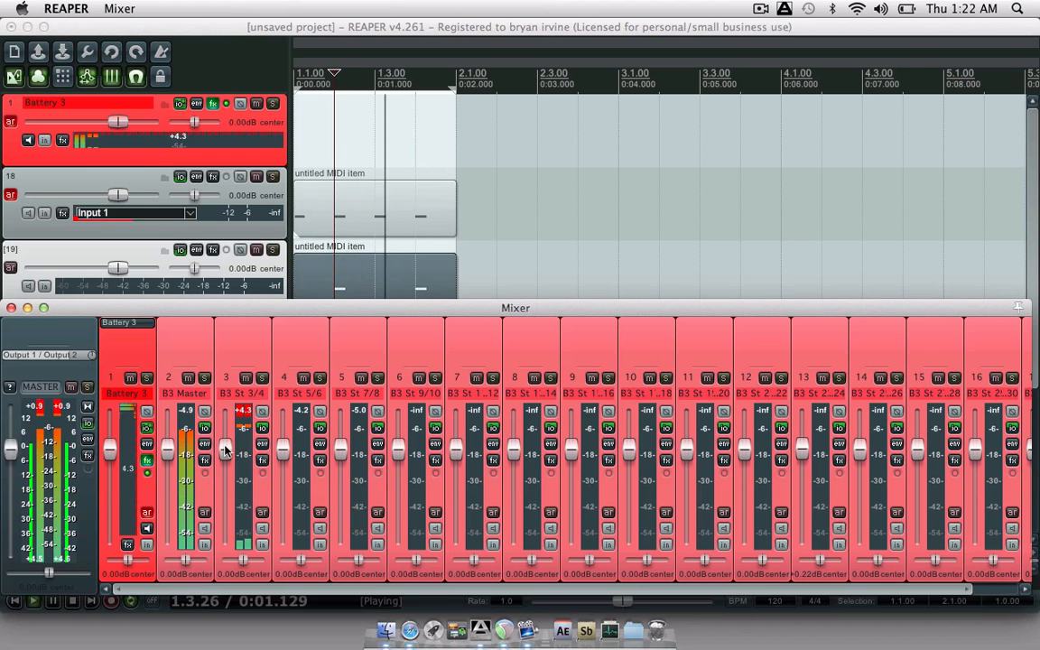
drag(226, 450, 228, 466)
click(245, 414)
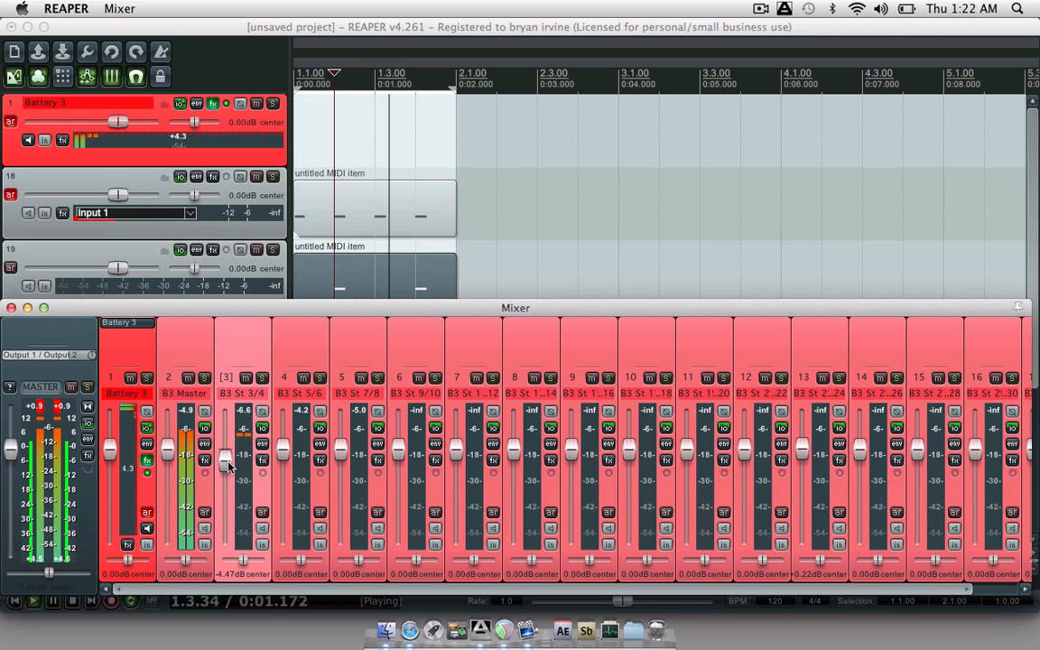
key(space)
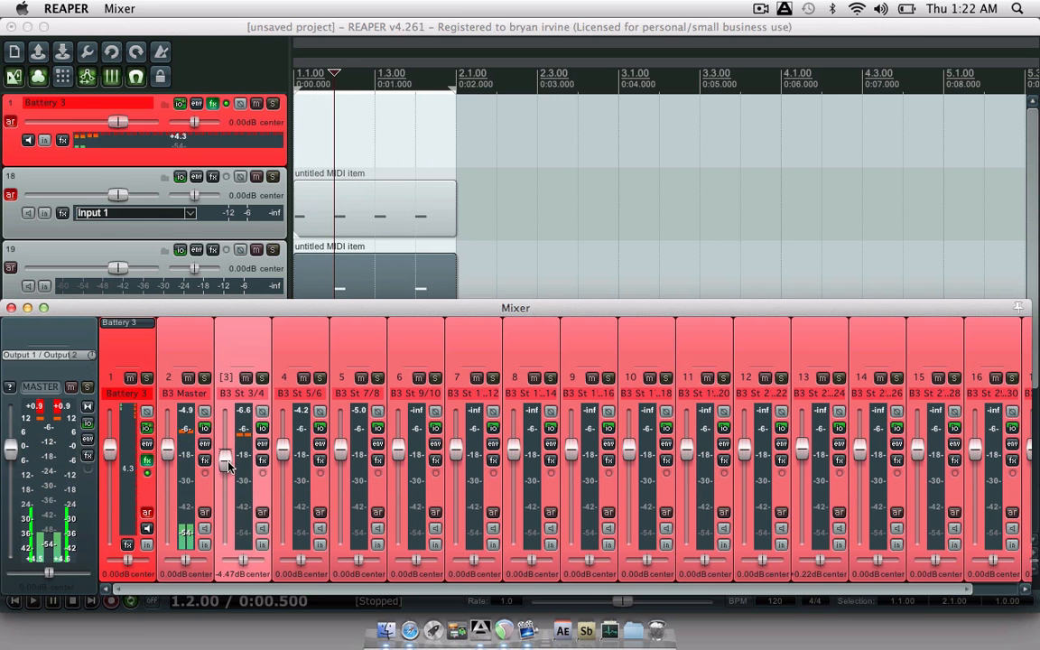
click(10, 308)
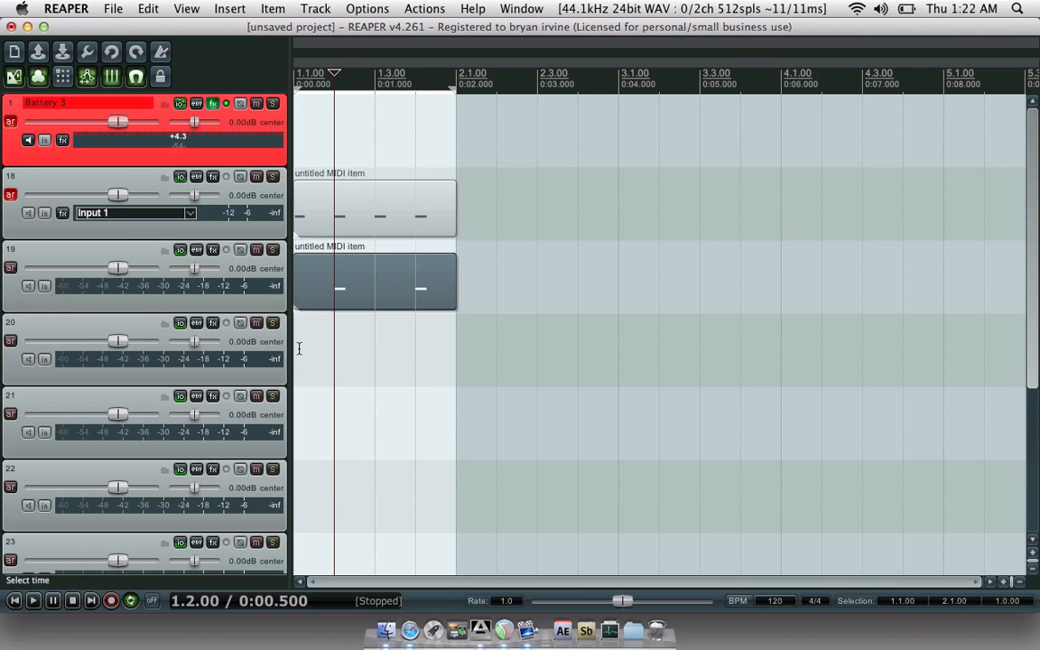
- Draw a new MIDI item on track 20 from 1.1.00 to 2.1.00 and open it in the MIDI editor
drag(304, 355, 457, 357)
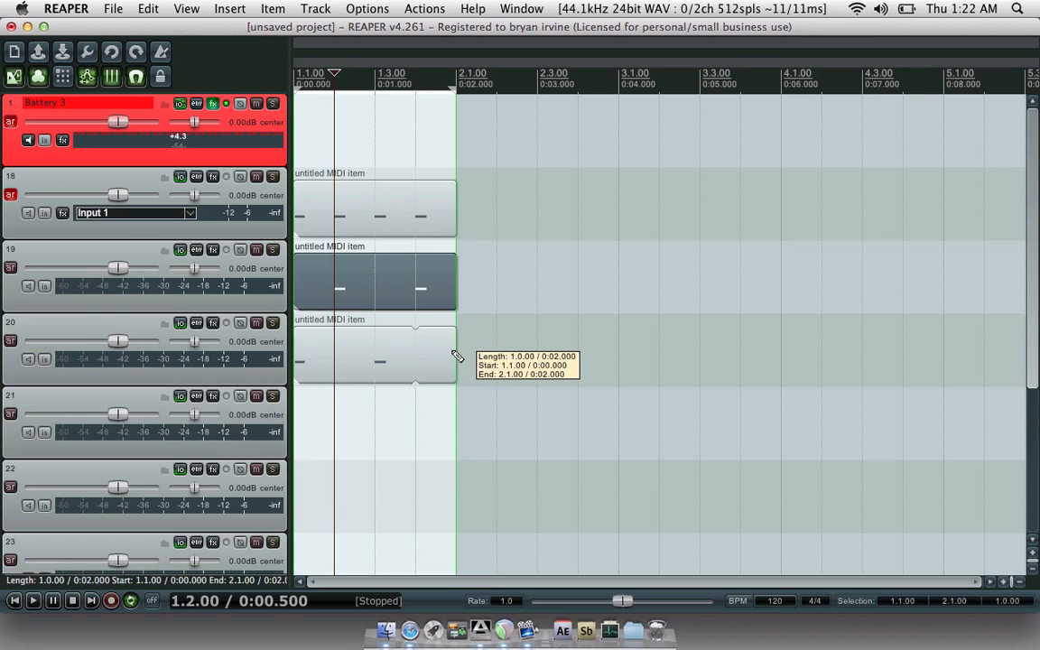
key(super+z)
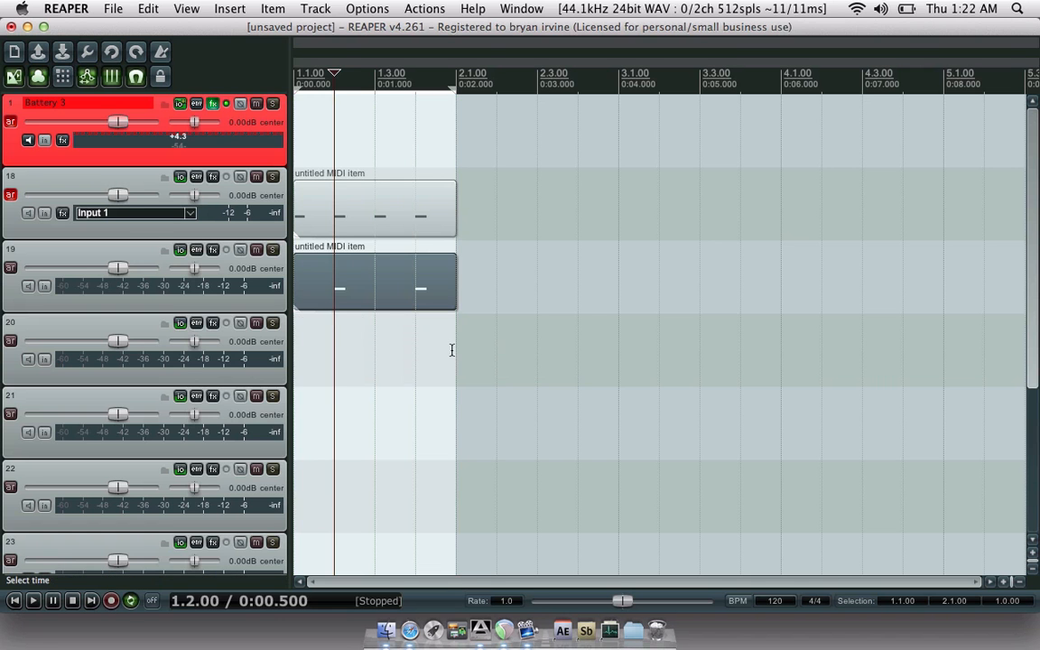
click(297, 338)
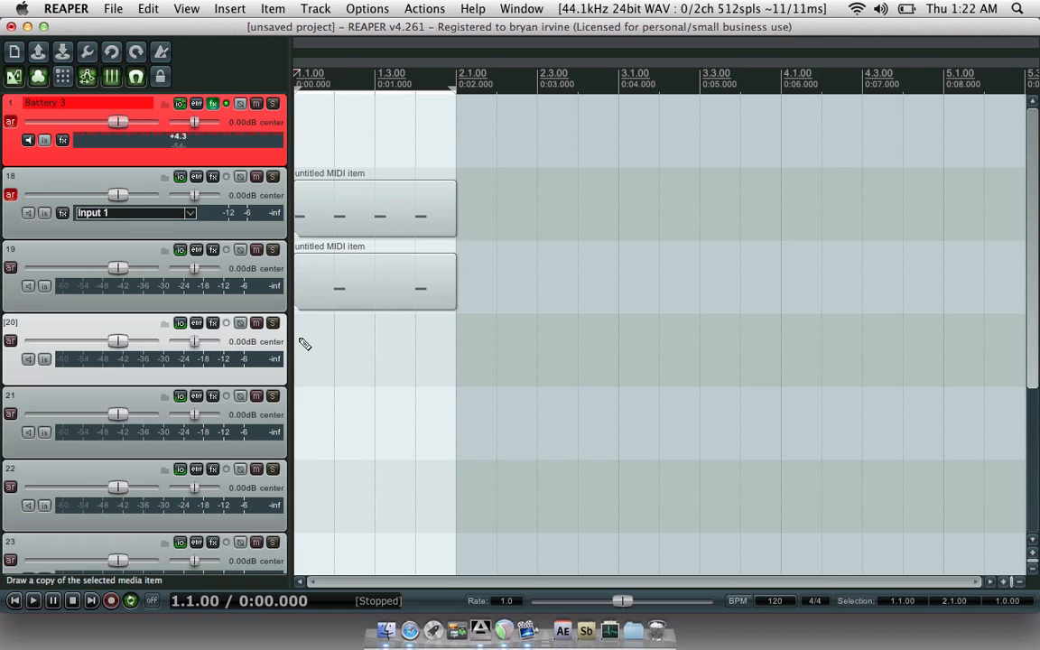
drag(304, 344, 449, 349)
double_click(446, 346)
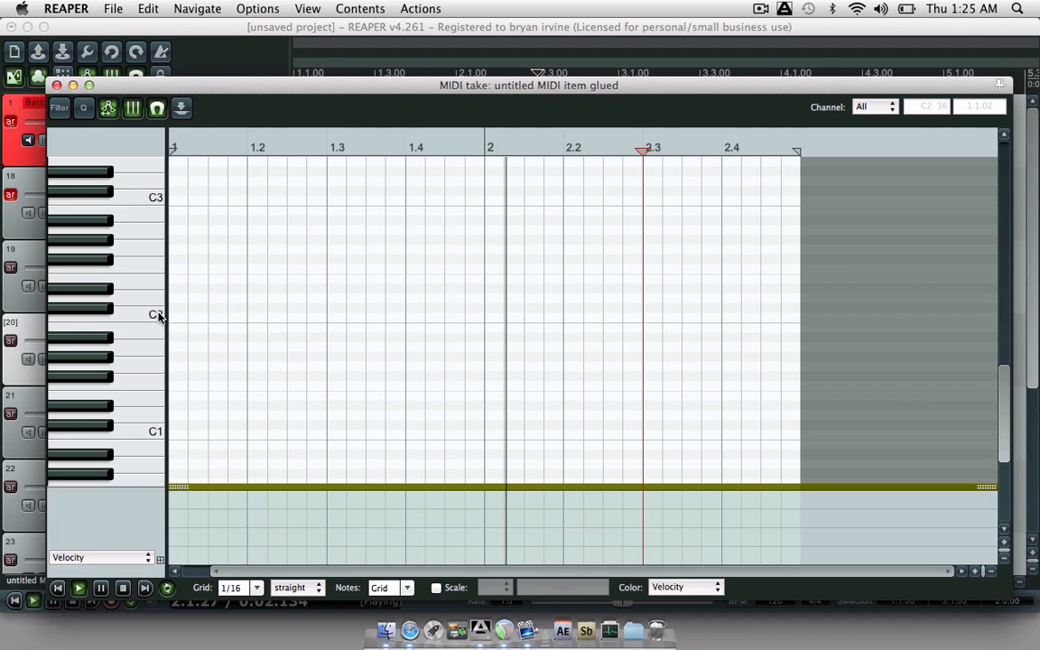
- Pencil in nine notes along one row, one per beat through 2.4 plus one just after, then close
click(107, 341)
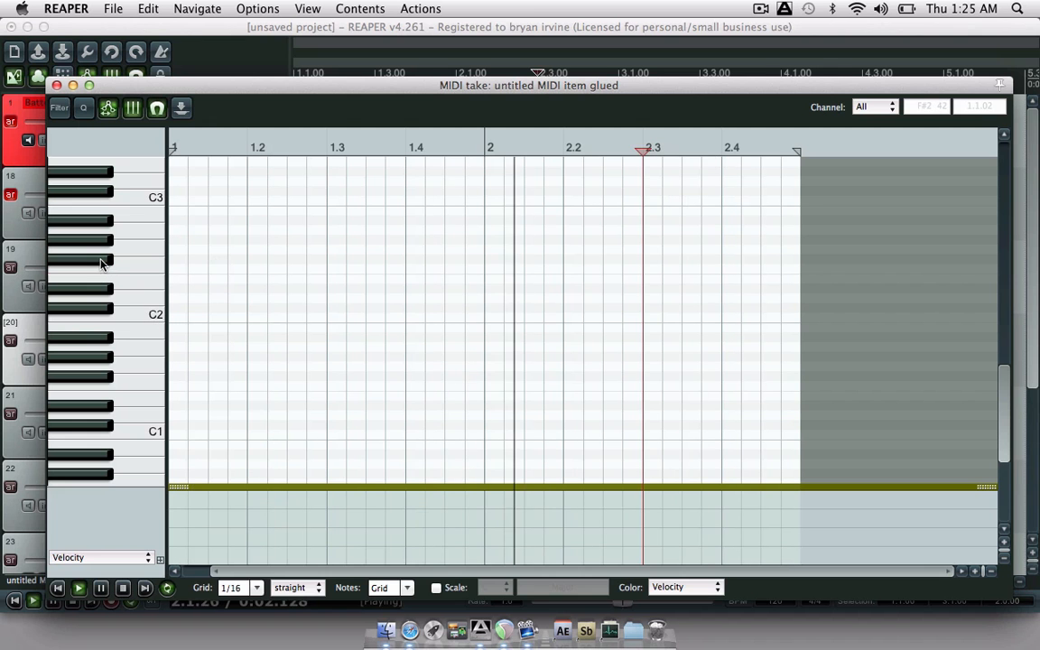
click(216, 261)
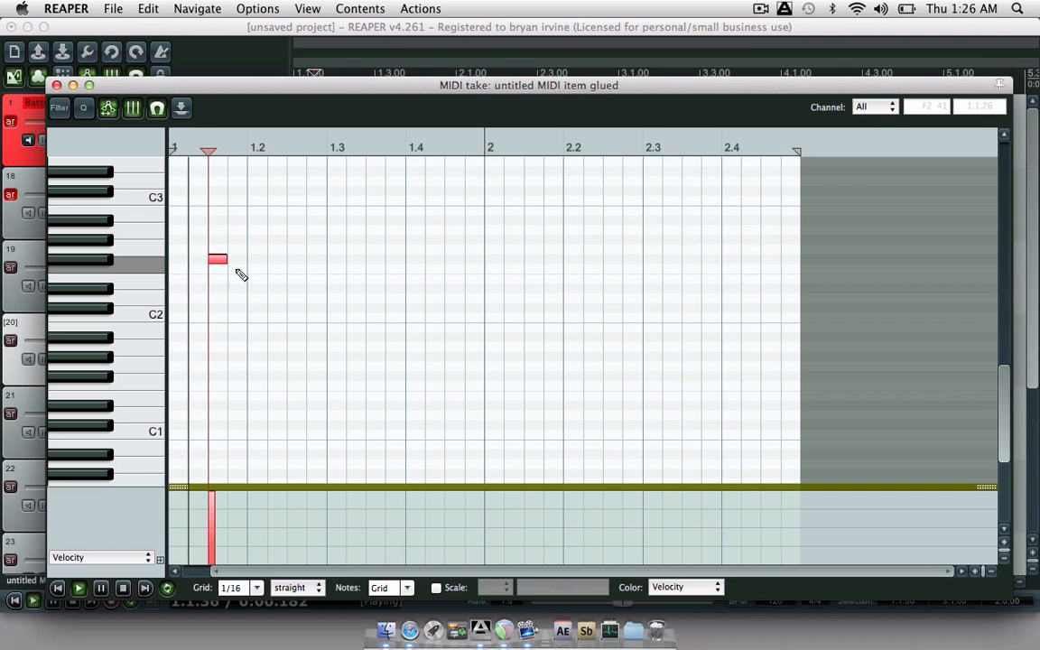
click(296, 260)
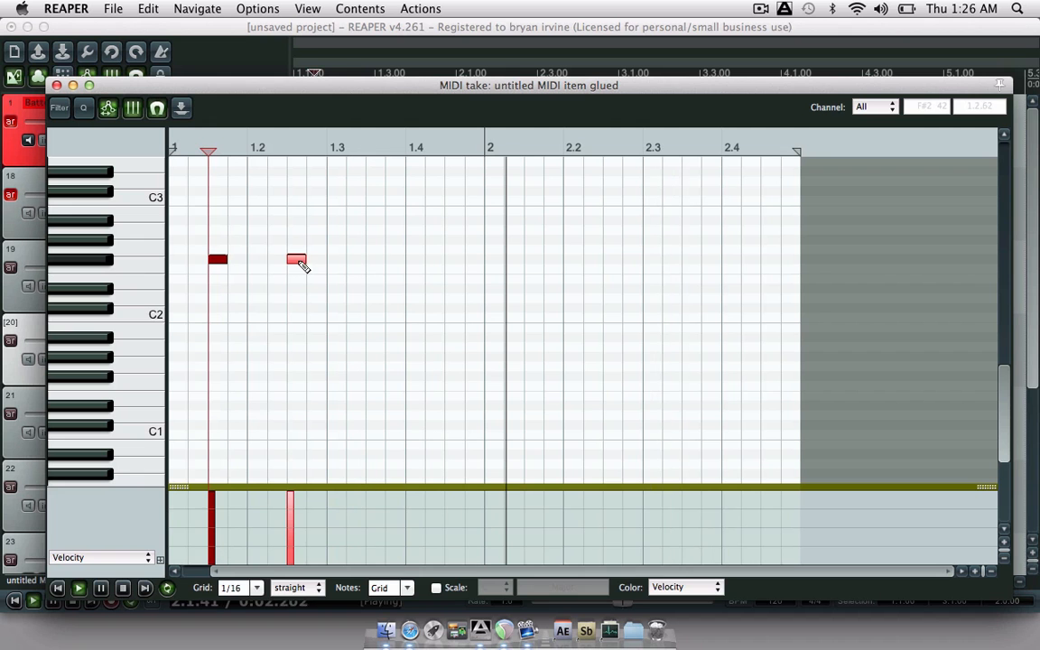
click(376, 260)
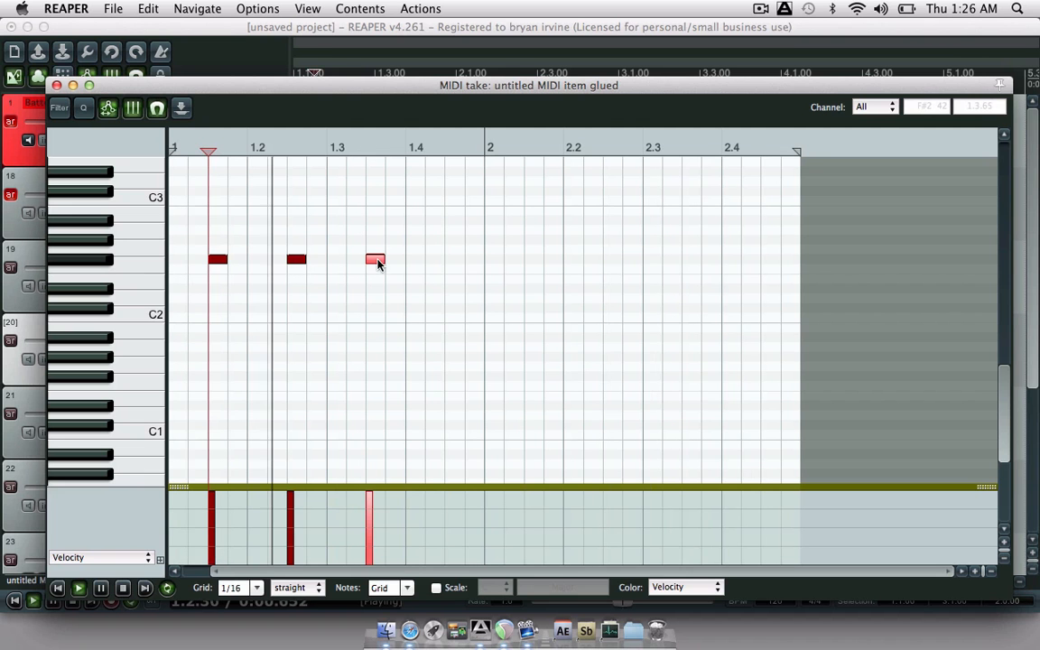
click(455, 260)
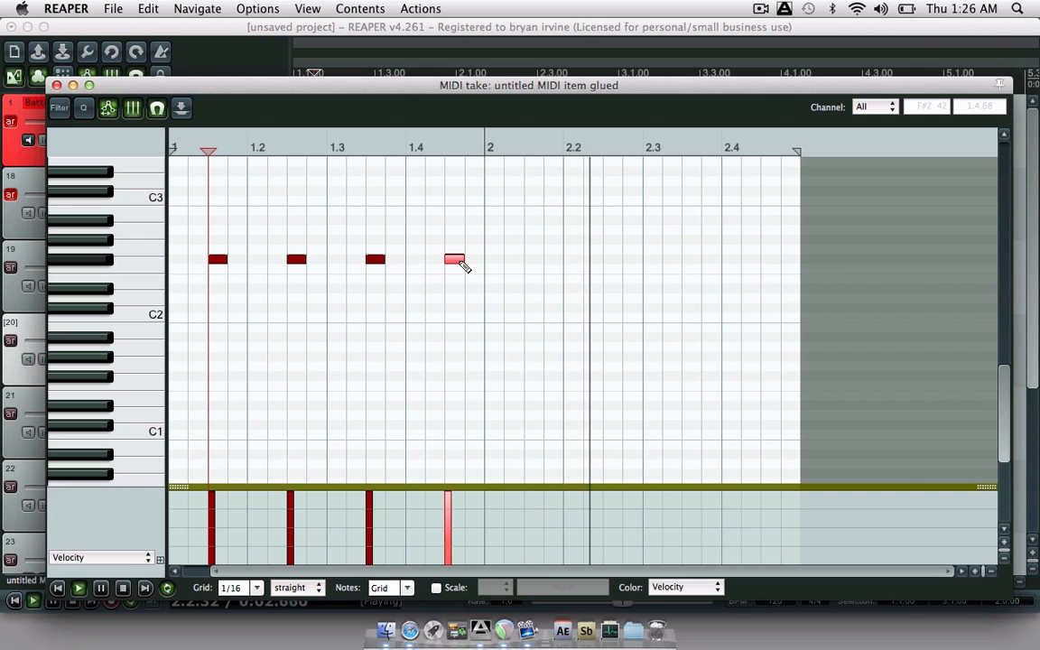
click(533, 260)
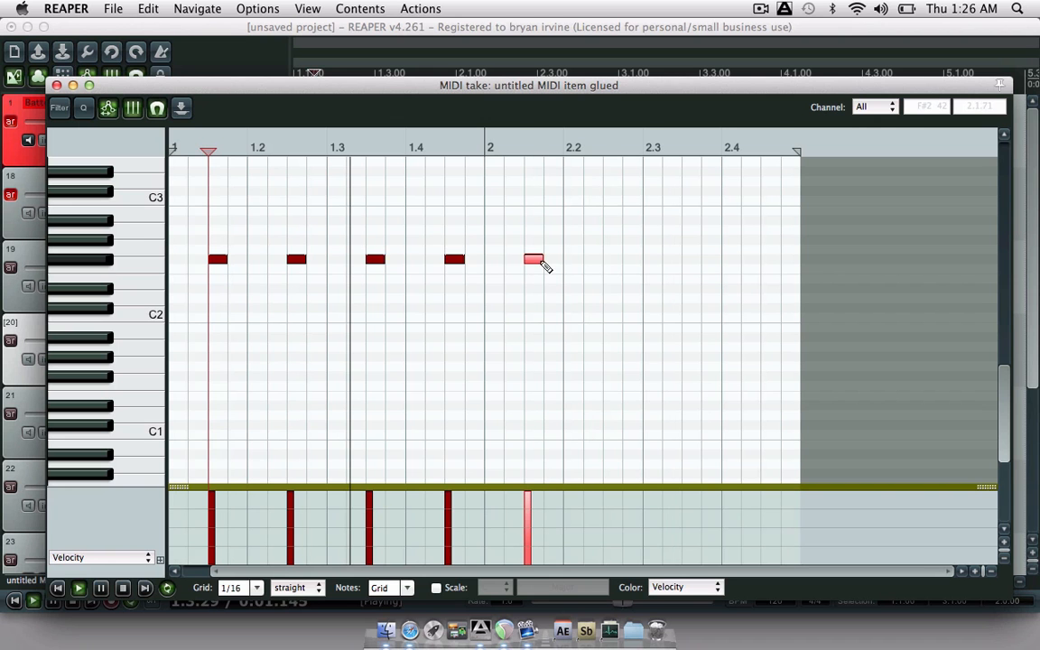
click(612, 260)
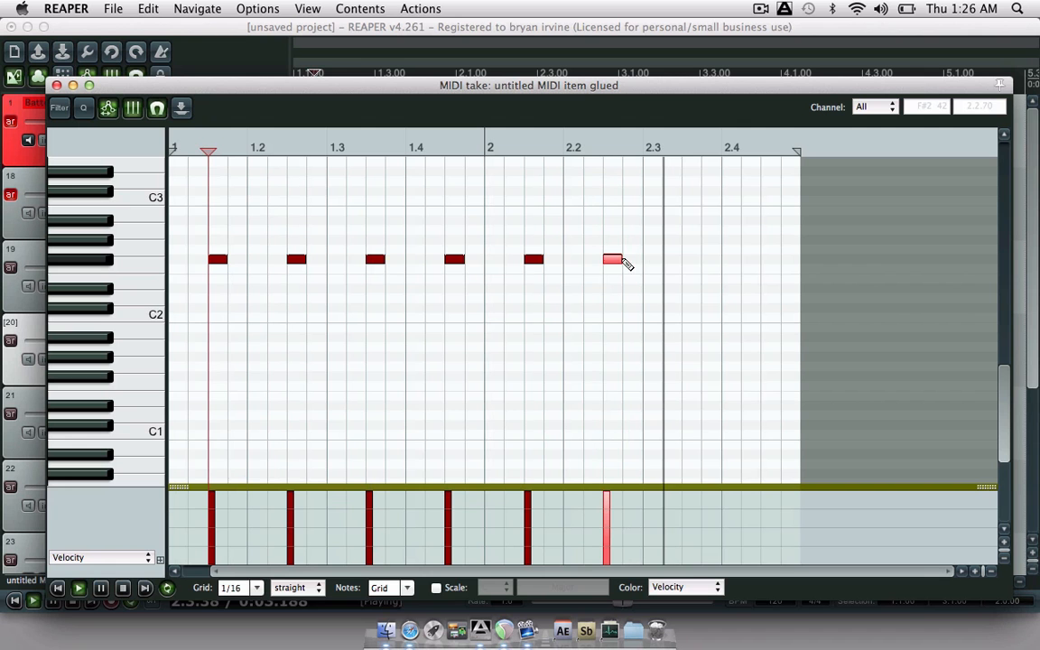
click(691, 260)
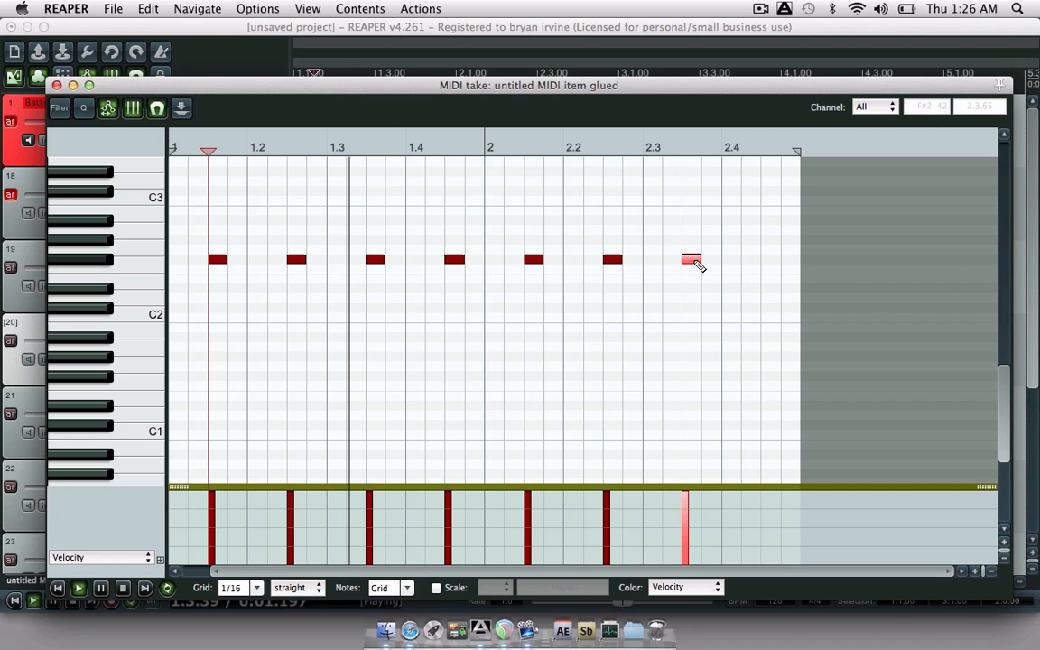
click(770, 260)
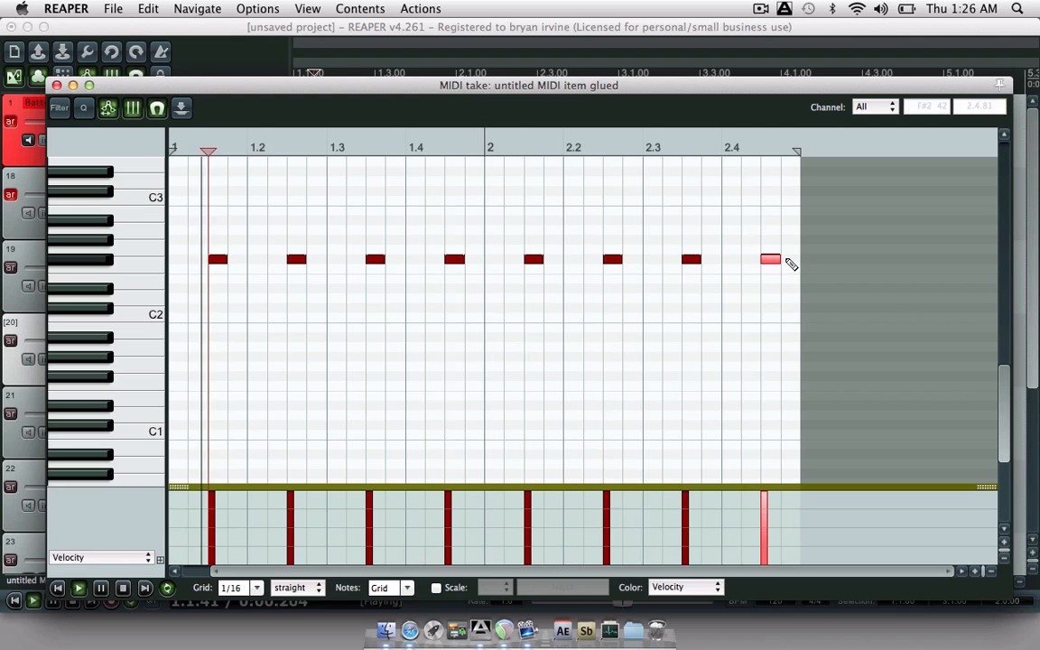
click(791, 260)
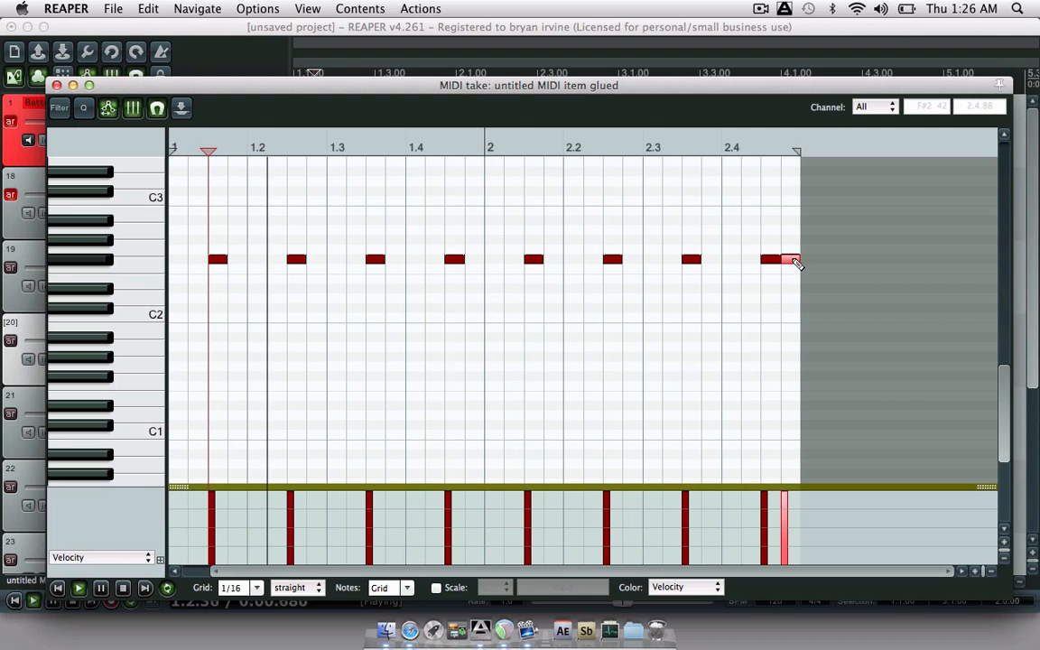
click(56, 85)
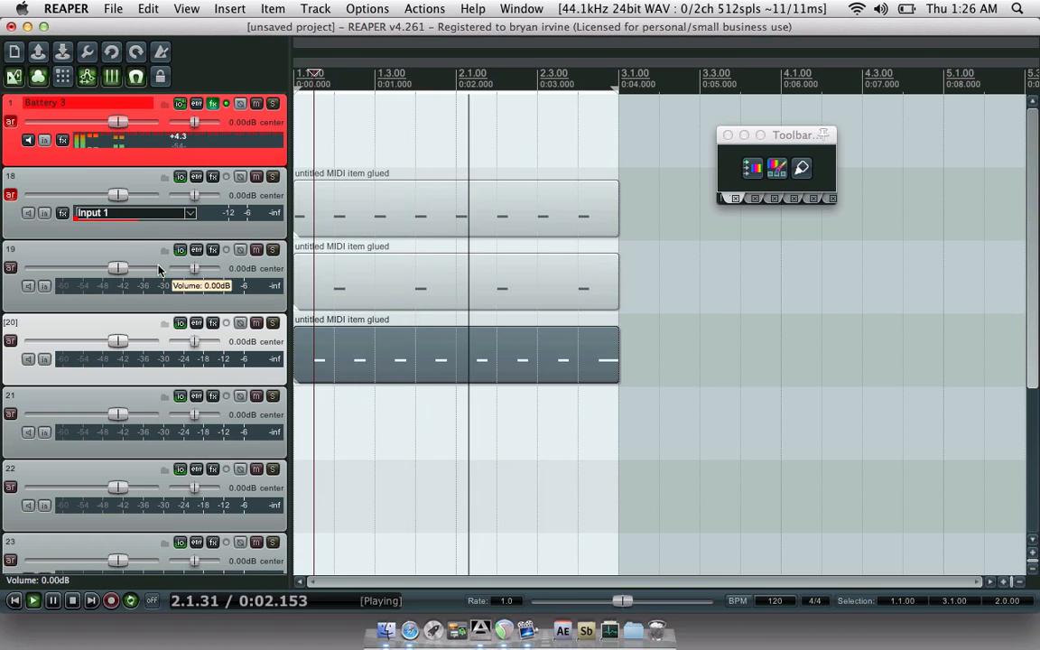
- Glance at track 1's Battery 3 window, then delete the MIDI items on tracks 18, 19 and 20
click(215, 104)
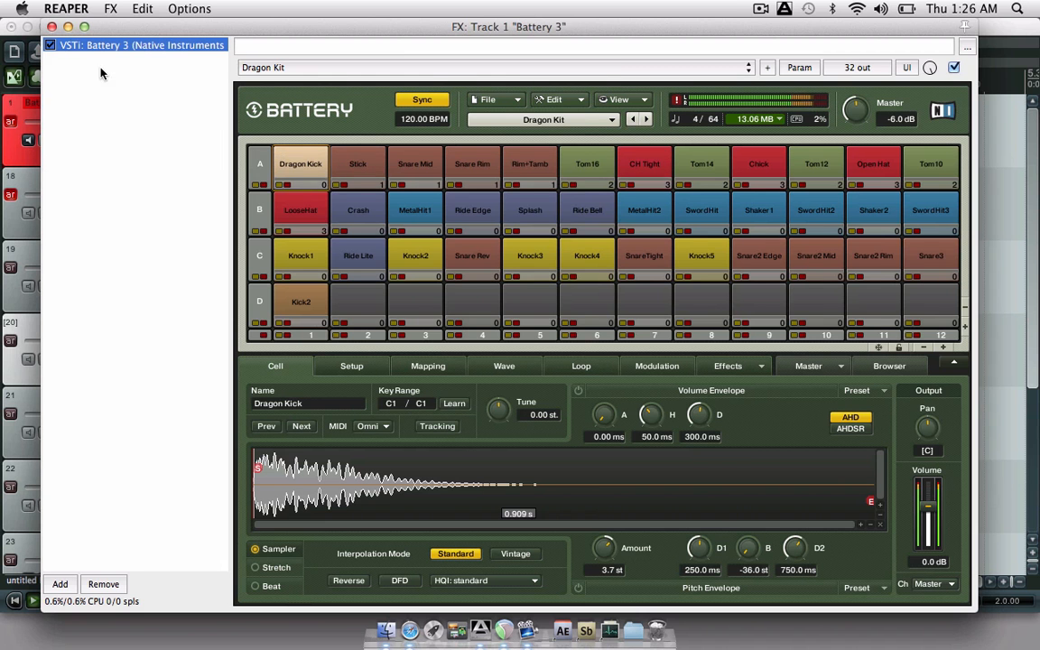
click(51, 28)
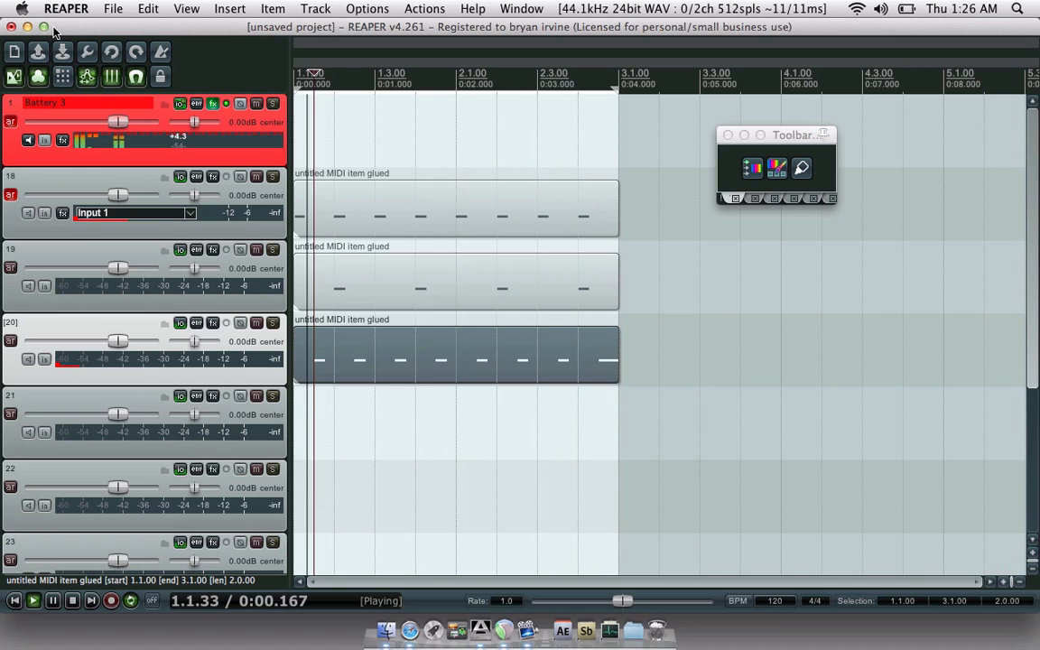
click(331, 203)
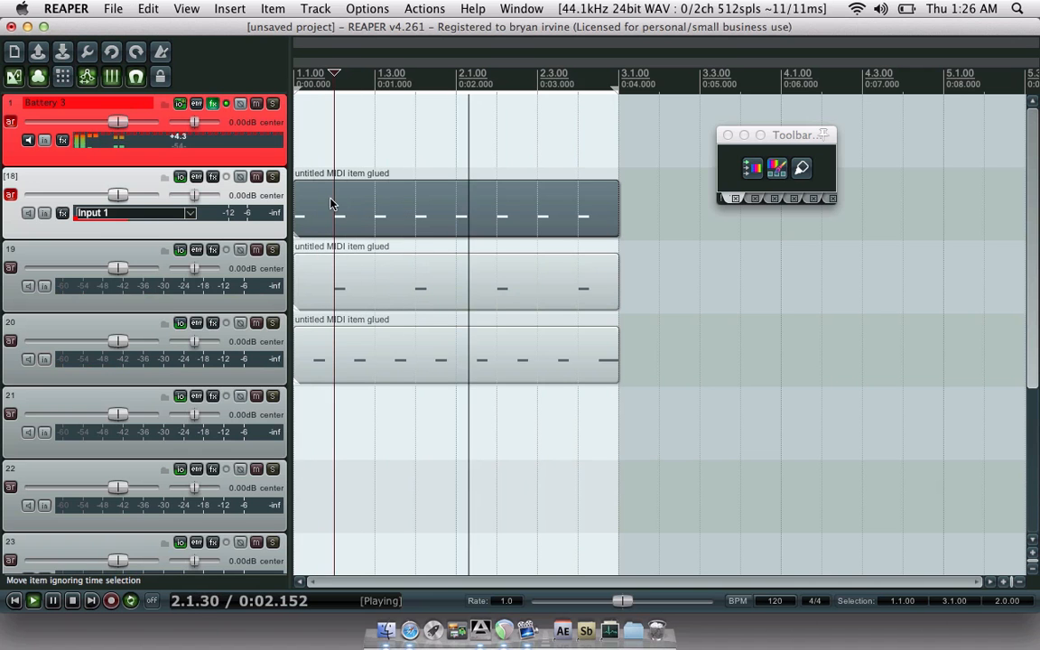
shift+click(377, 354)
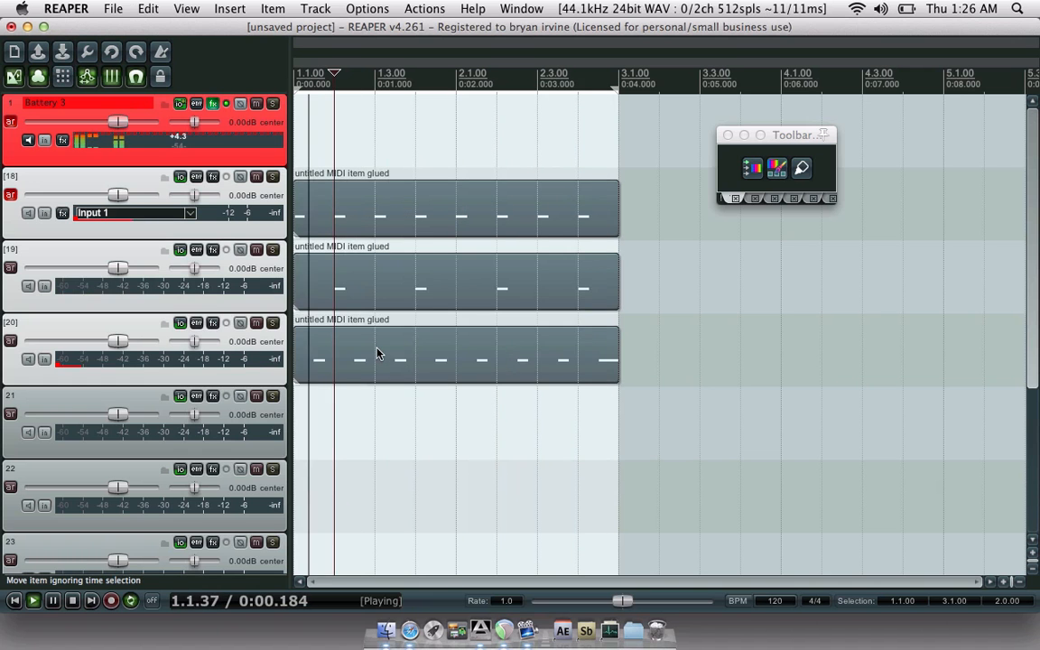
key(Delete)
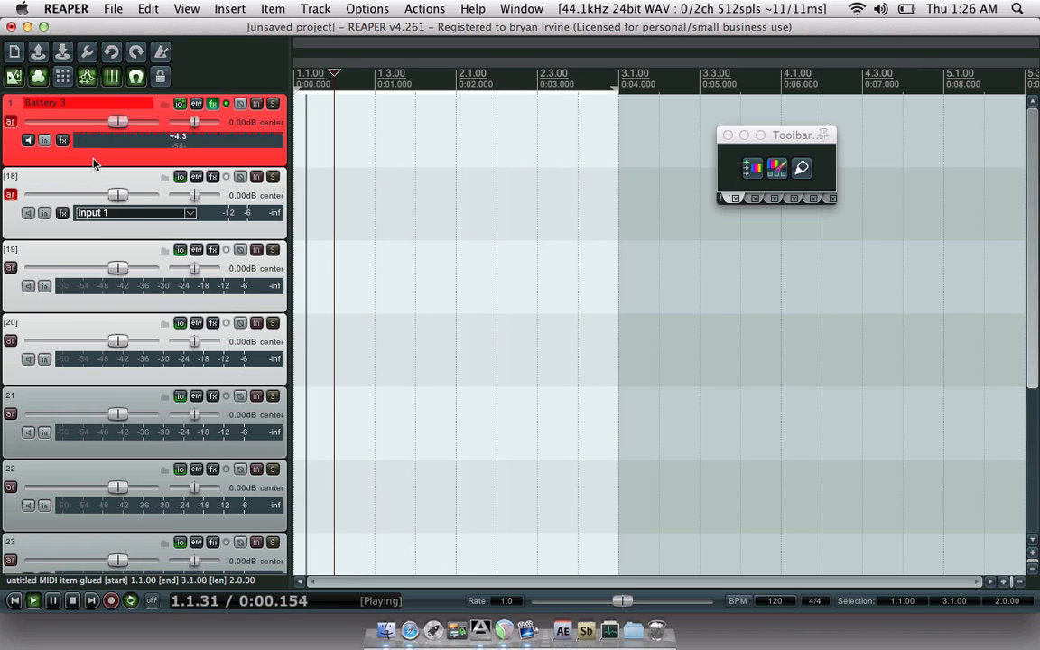
click(90, 181)
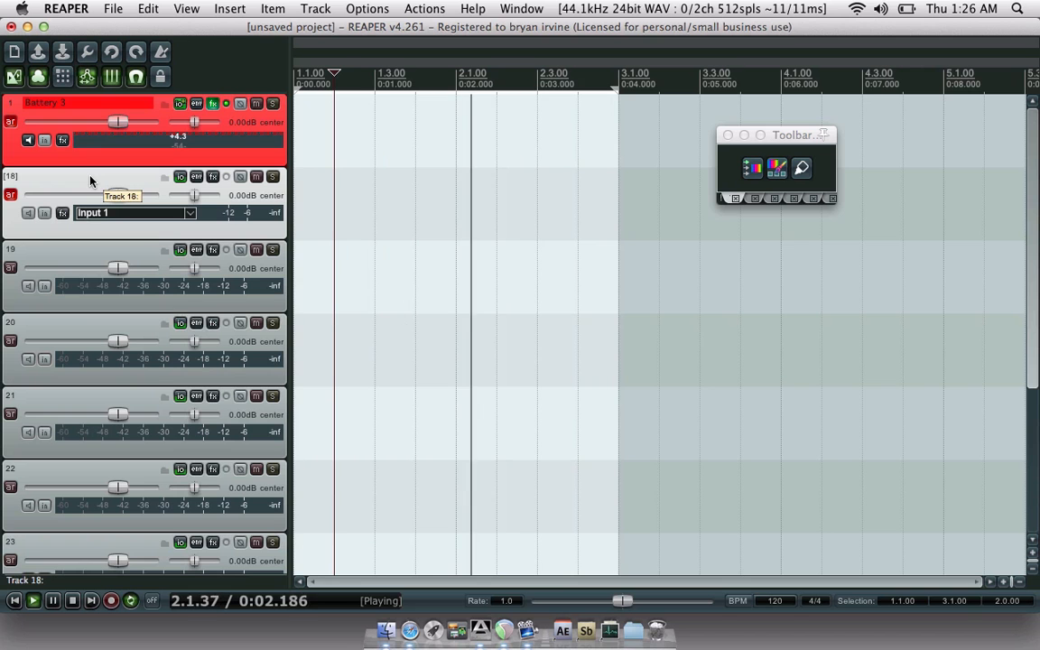
- Select tracks 18–25, give them a custom pale pink colour, and stop playback
scroll(12, 291, down, 1)
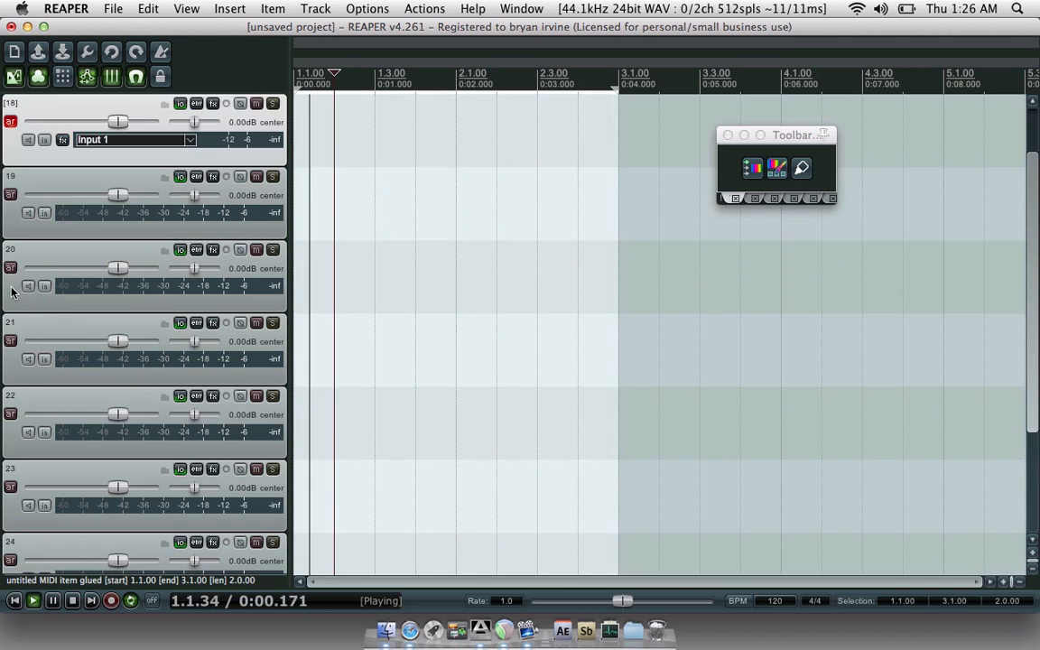
scroll(12, 291, down, 2)
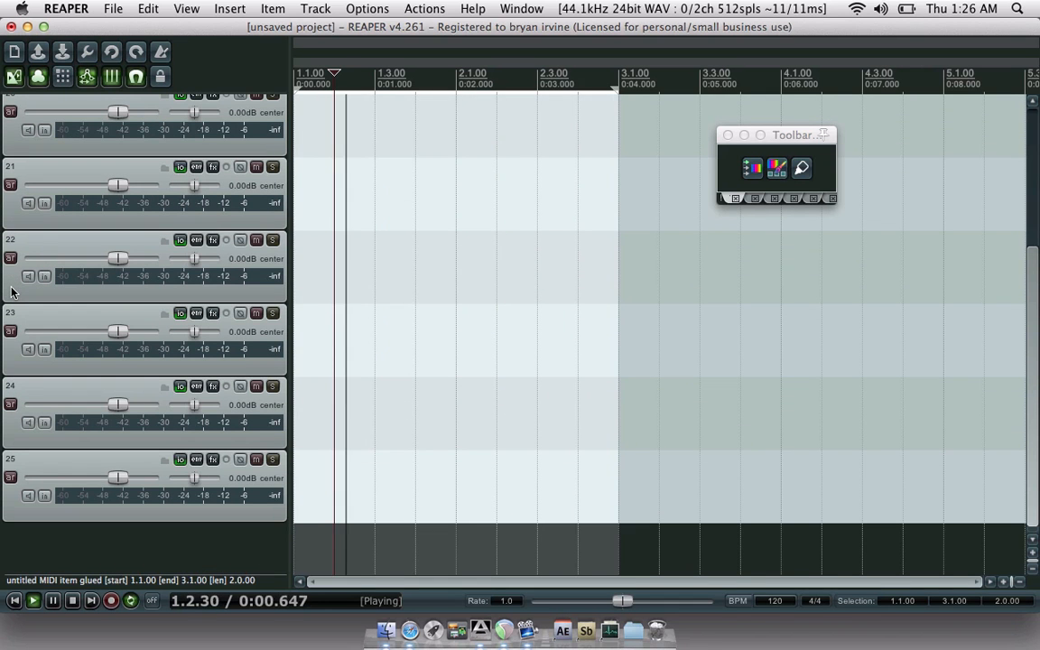
shift+click(7, 512)
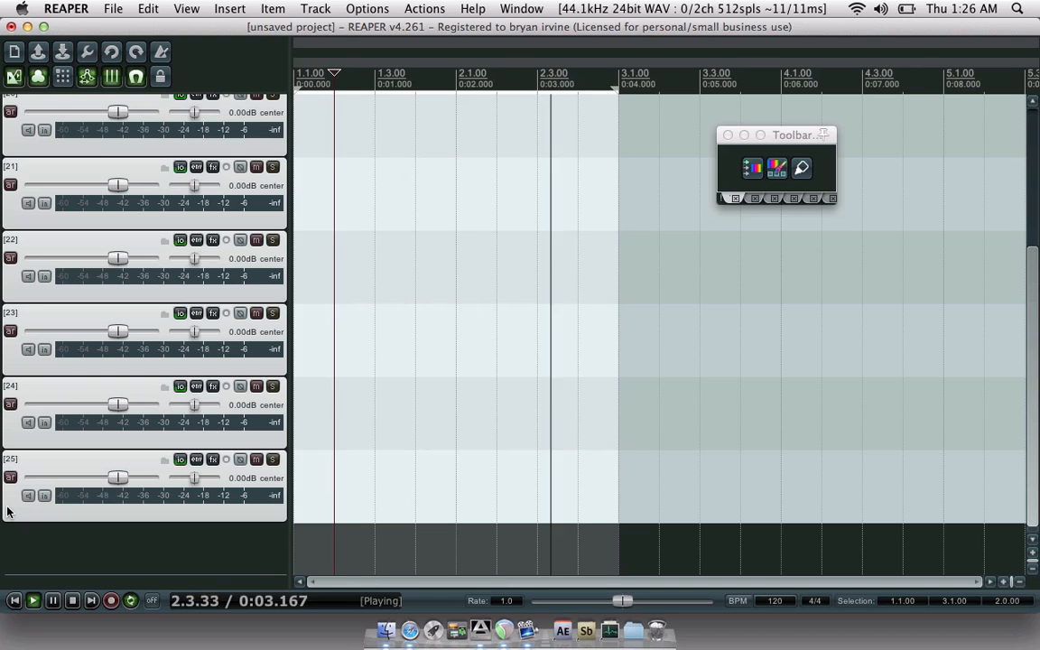
click(754, 171)
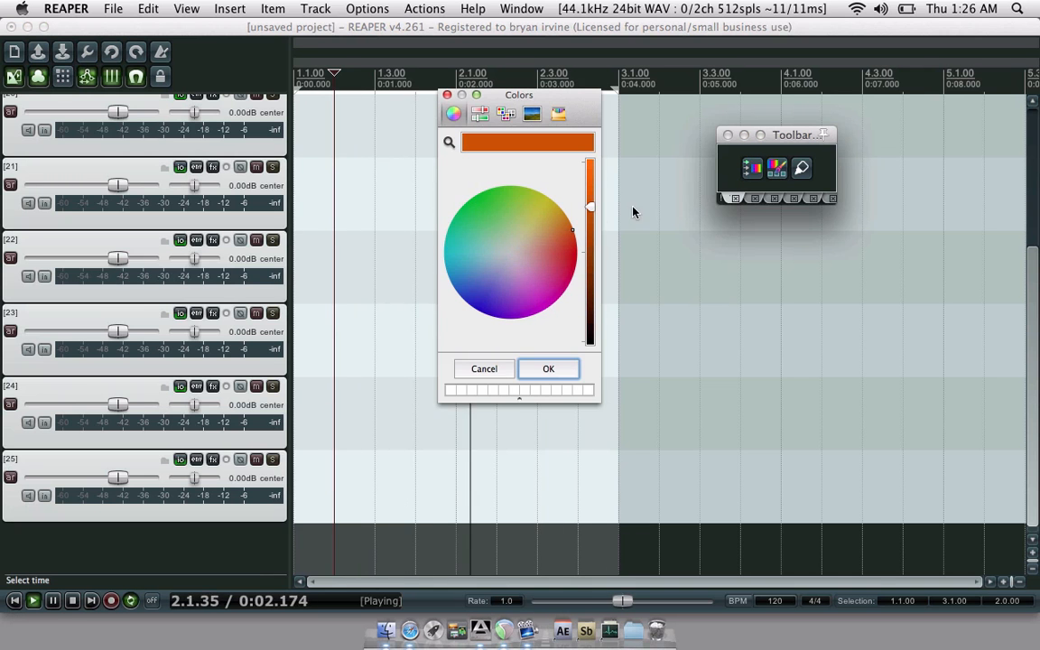
click(546, 259)
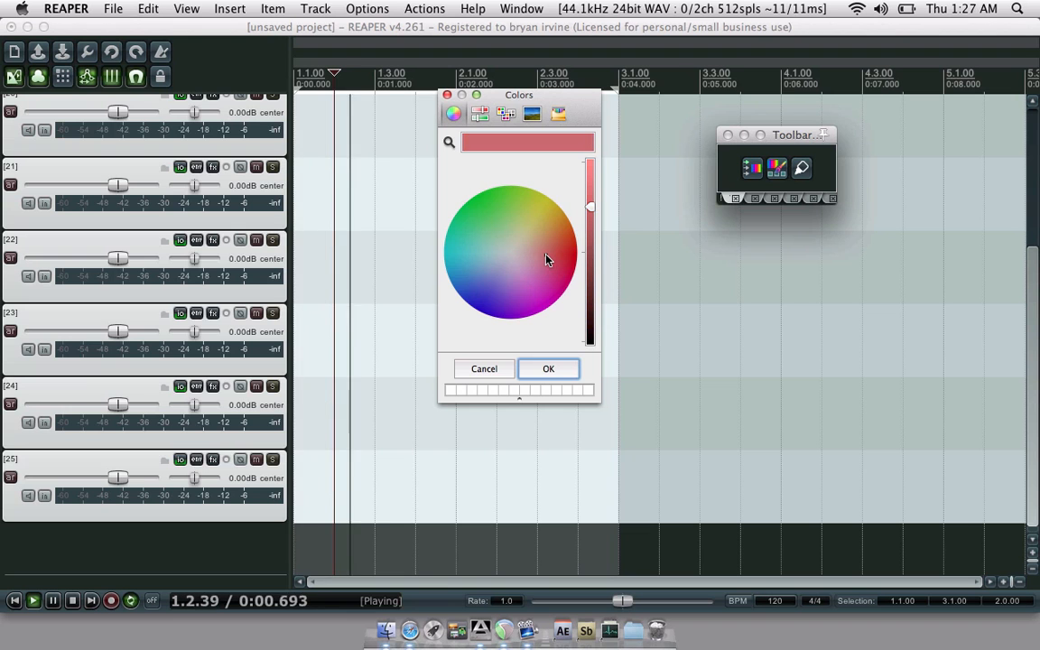
click(591, 174)
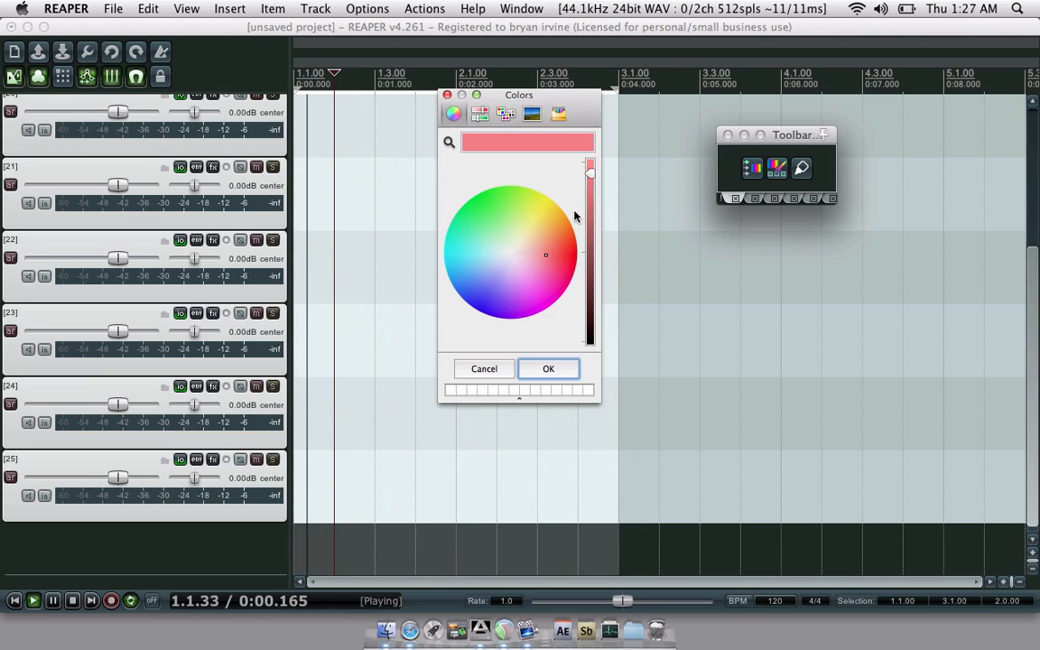
click(537, 258)
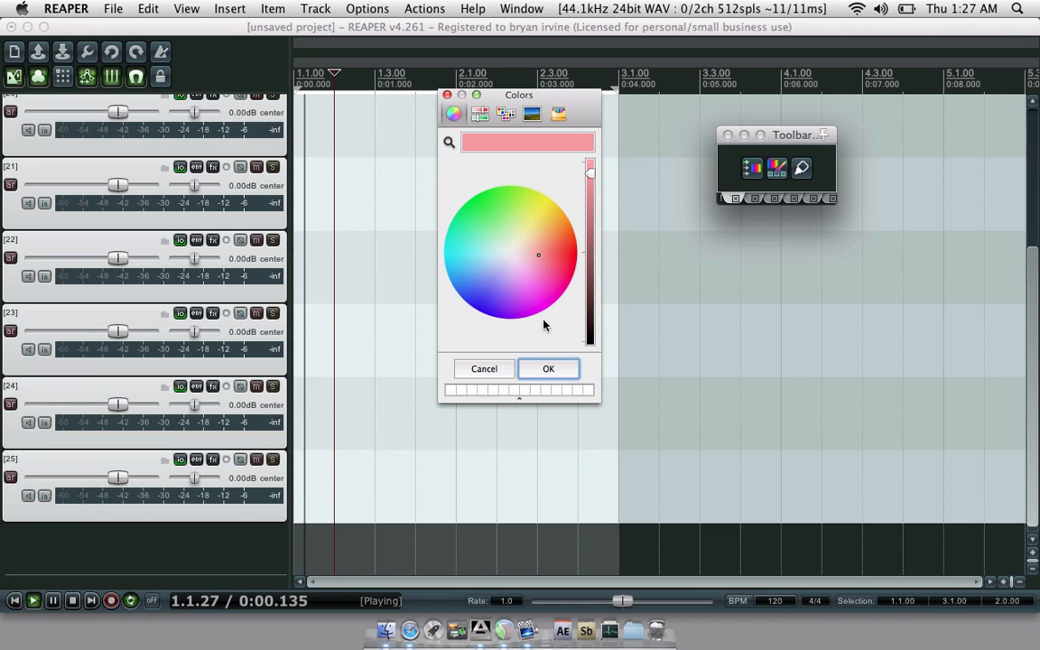
click(549, 368)
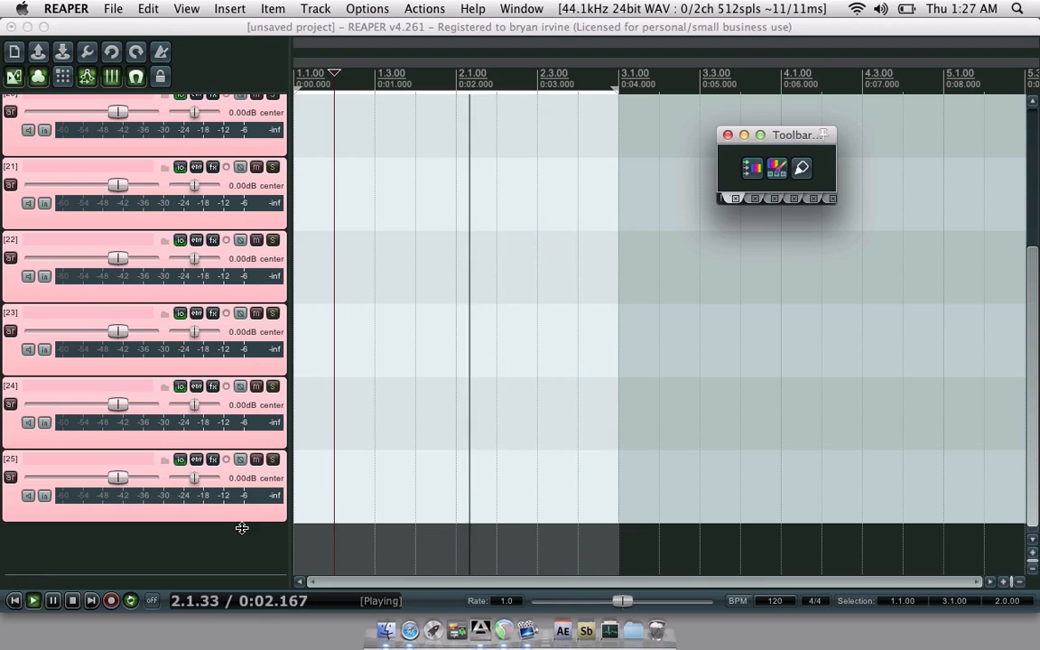
key(space)
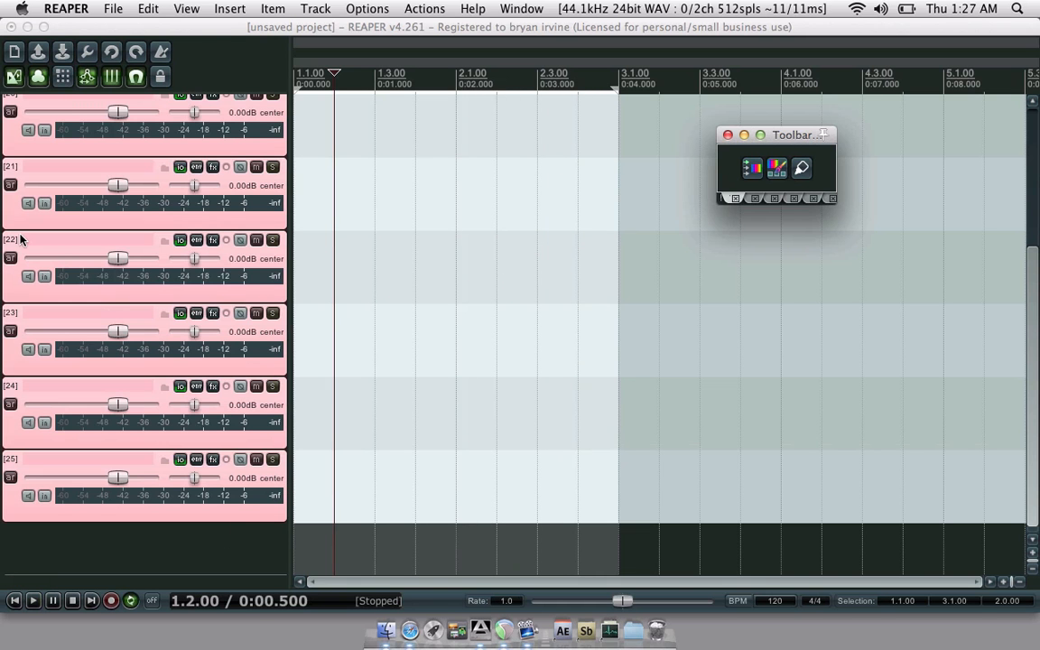
- Scroll through the track list and open the Mixer showing Battery 3 and its B3 channels
scroll(17, 229, up, 5)
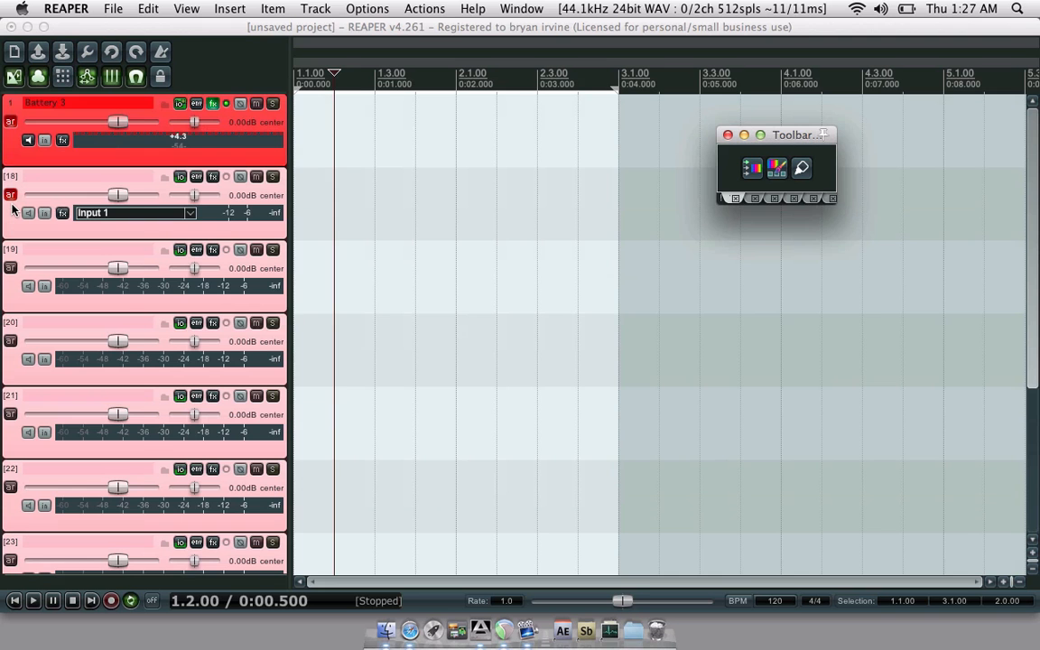
scroll(12, 208, down, 3)
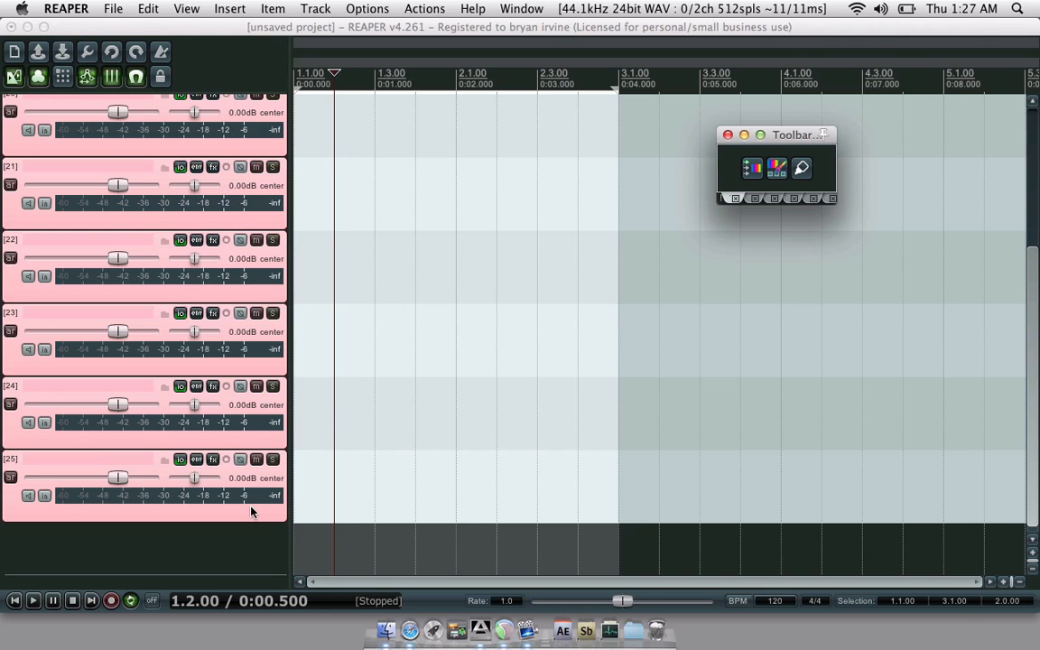
key(super+m)
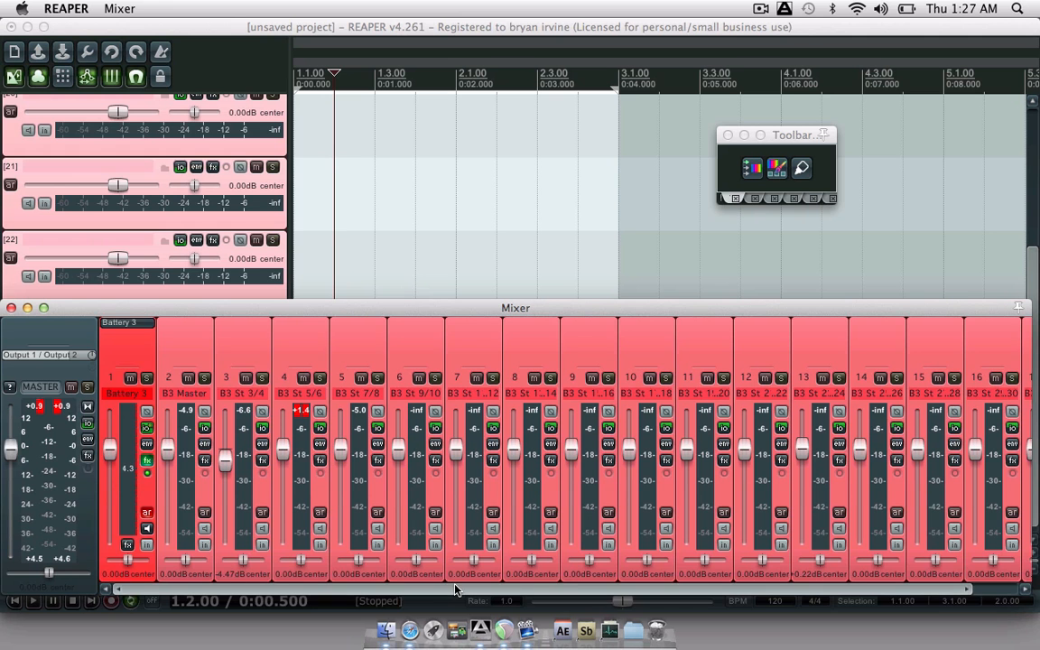
- Scroll back and forth through the mixer channels, then close the Mixer
drag(456, 590, 612, 587)
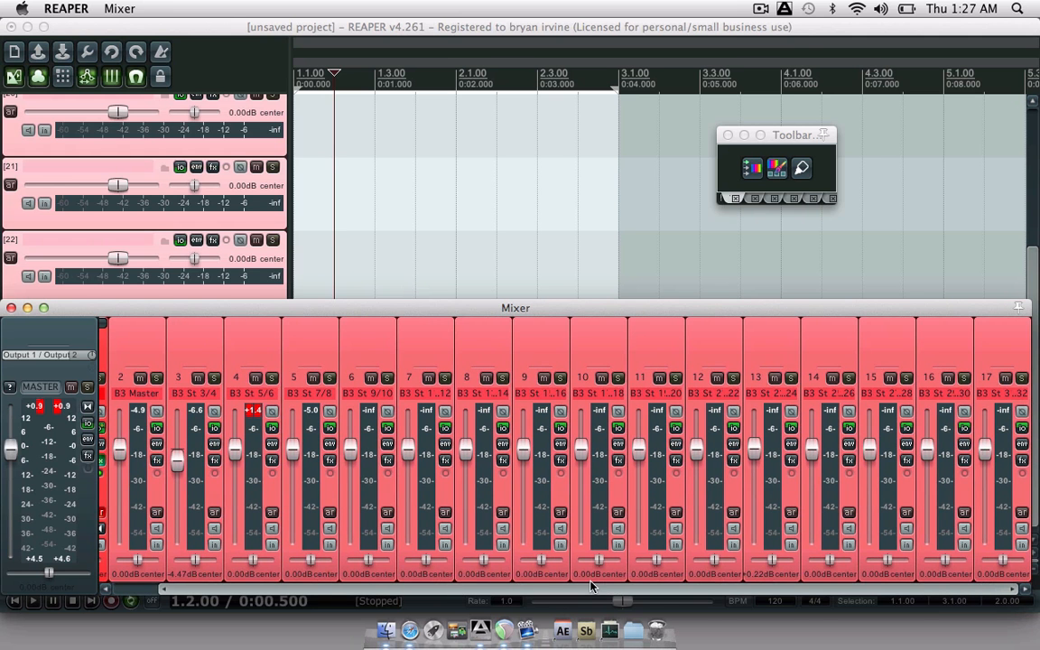
drag(527, 585, 454, 585)
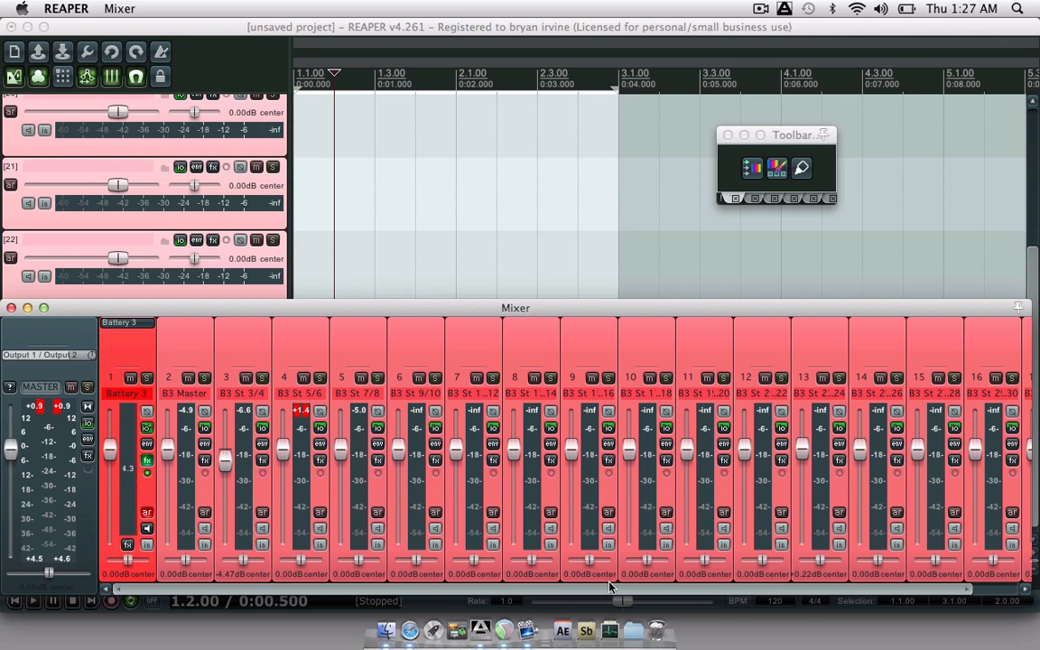
drag(609, 589, 543, 588)
drag(543, 589, 656, 597)
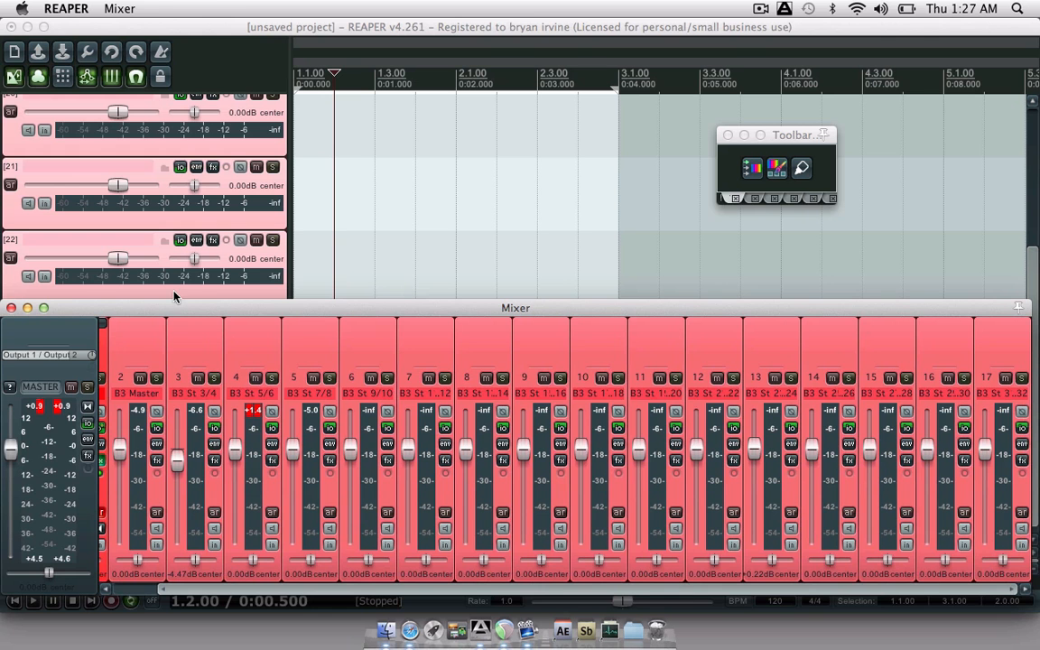
key(super+m)
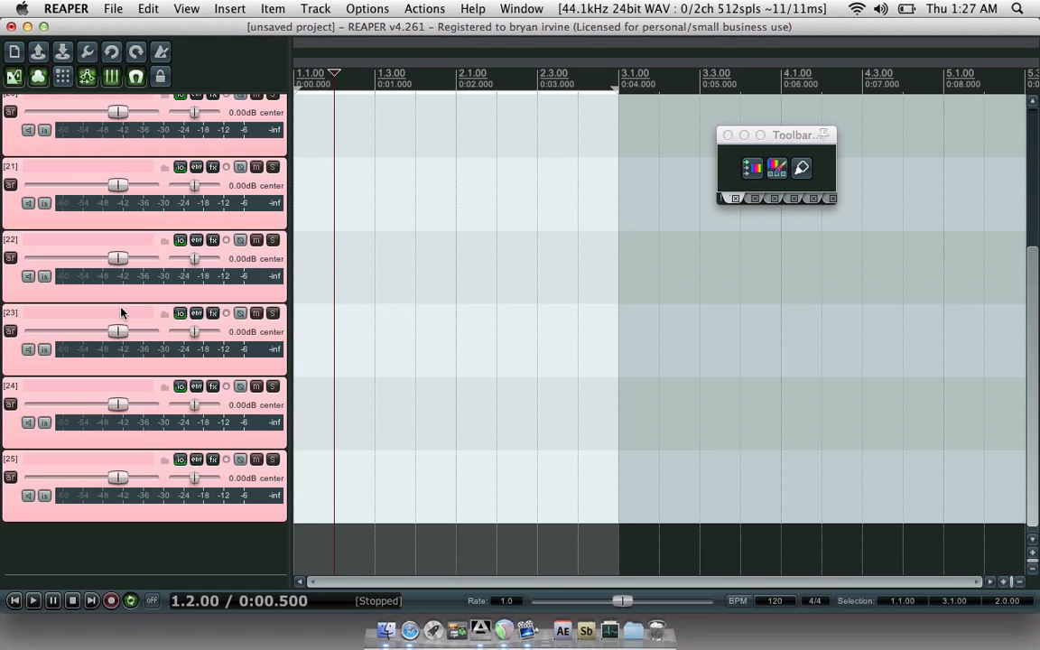
- Insert an empty track below track 25, dismiss the View menu, and scroll back up to track 1
double_click(113, 549)
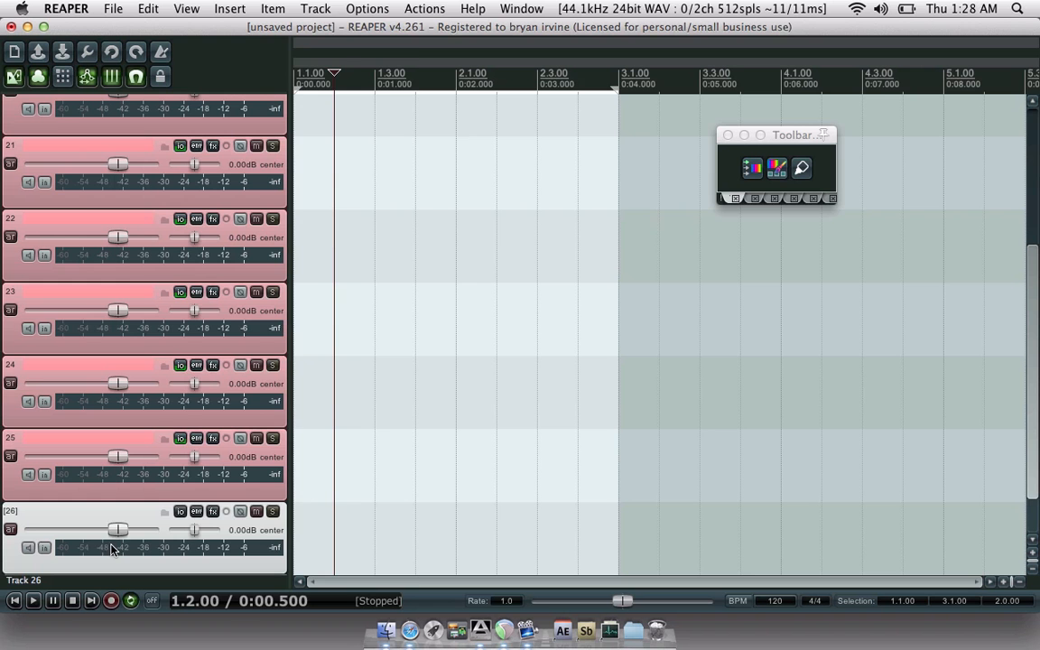
click(185, 8)
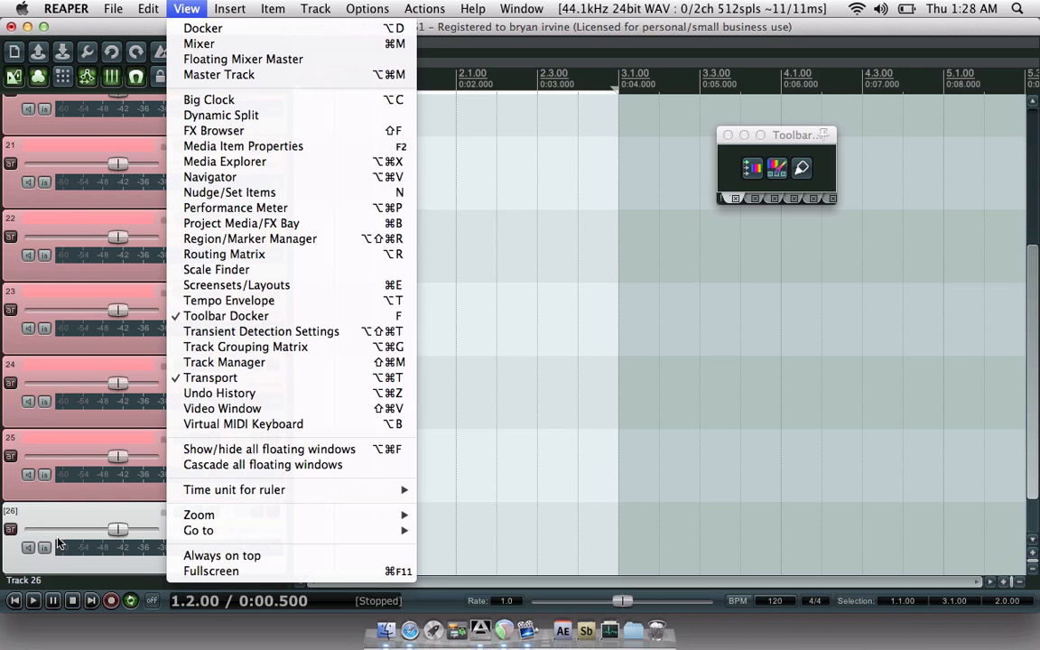
click(72, 518)
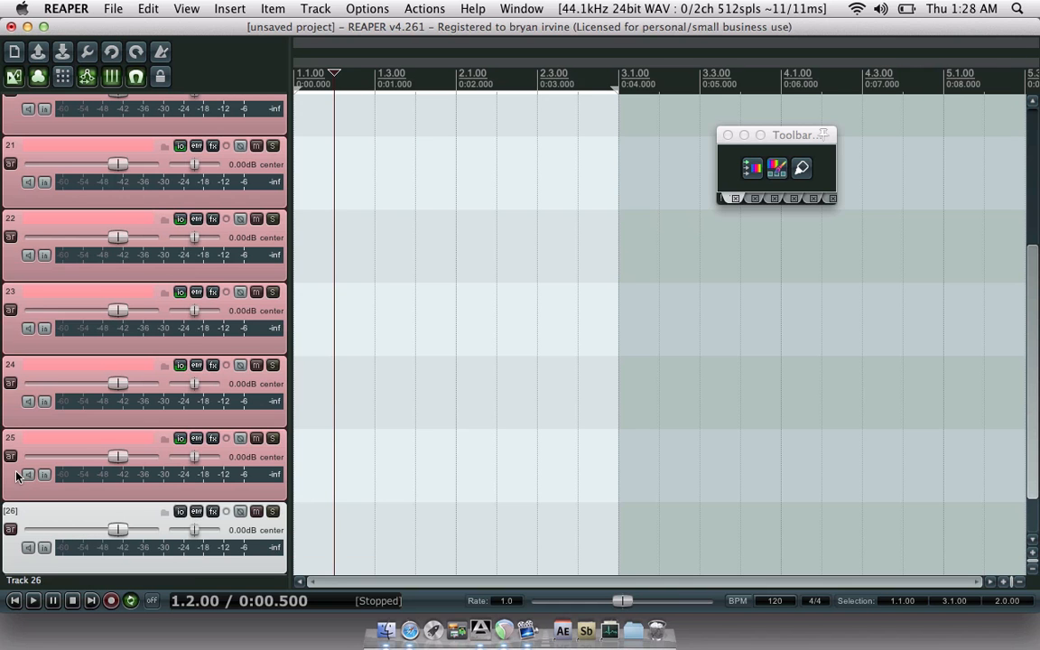
scroll(11, 481, up, 2)
scroll(11, 481, up, 3)
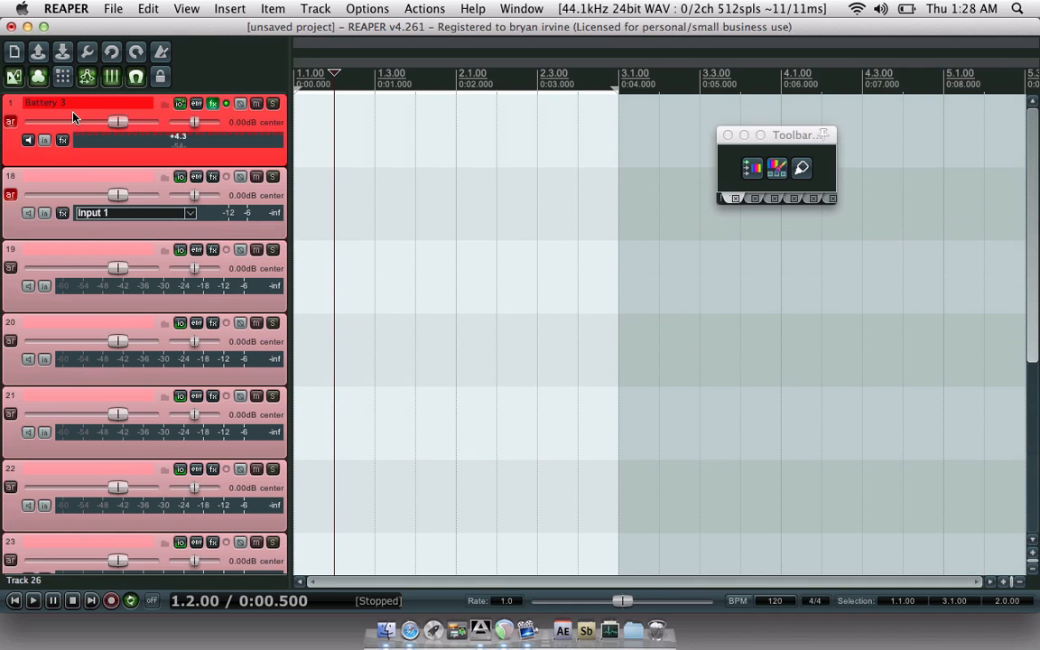
- Append 'VST' to track 1's name, then change its 3 to 1 so it reads 'Battery 1 VST'
double_click(79, 106)
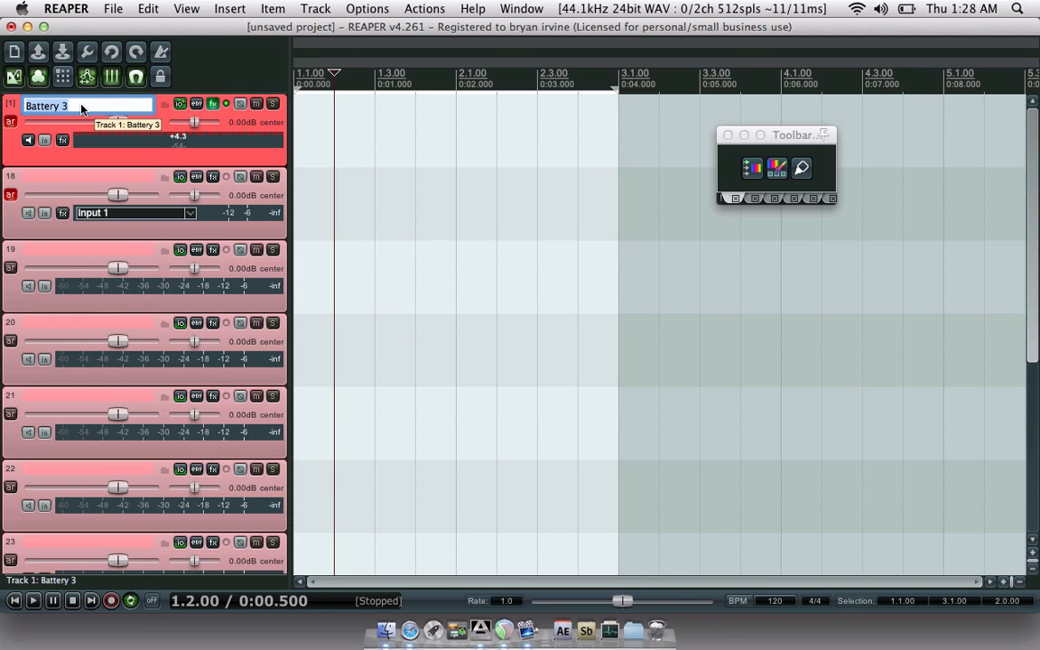
key(Right)
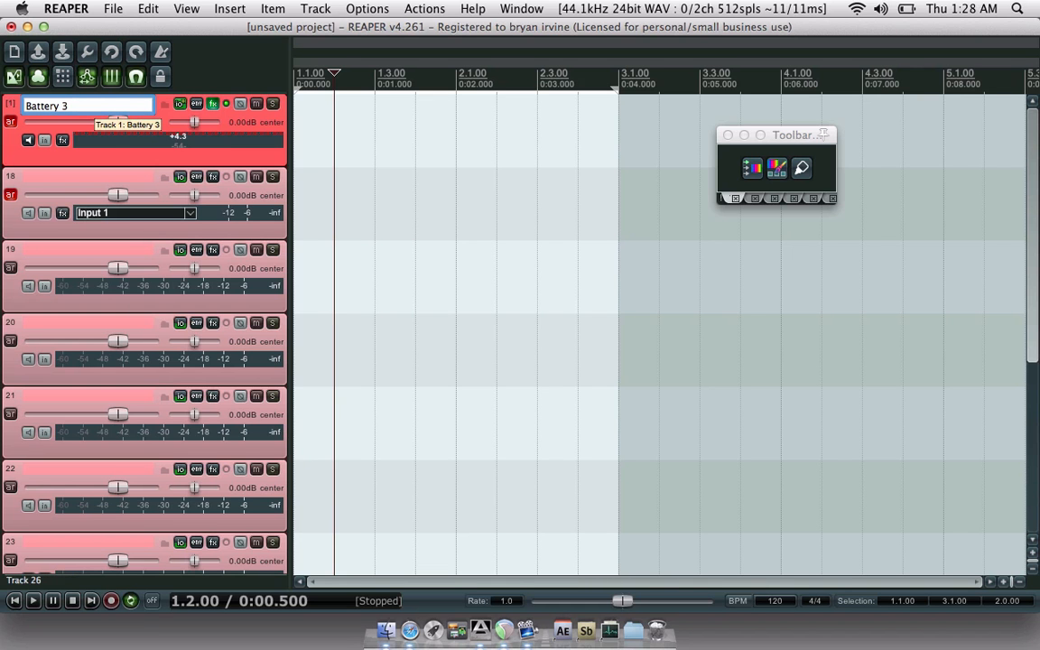
text(VST)
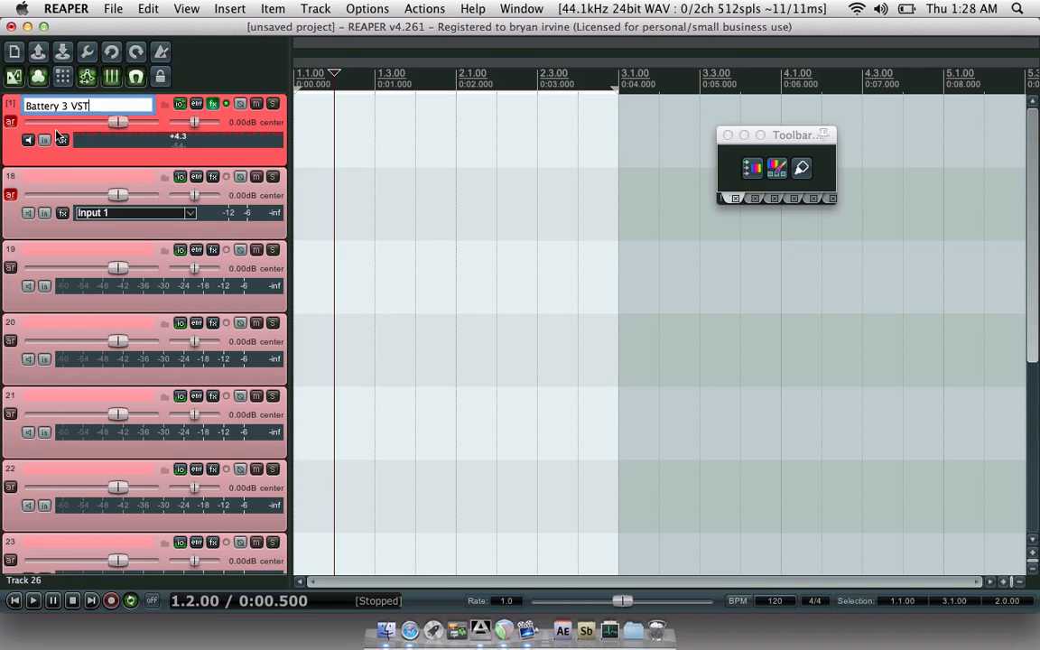
double_click(61, 180)
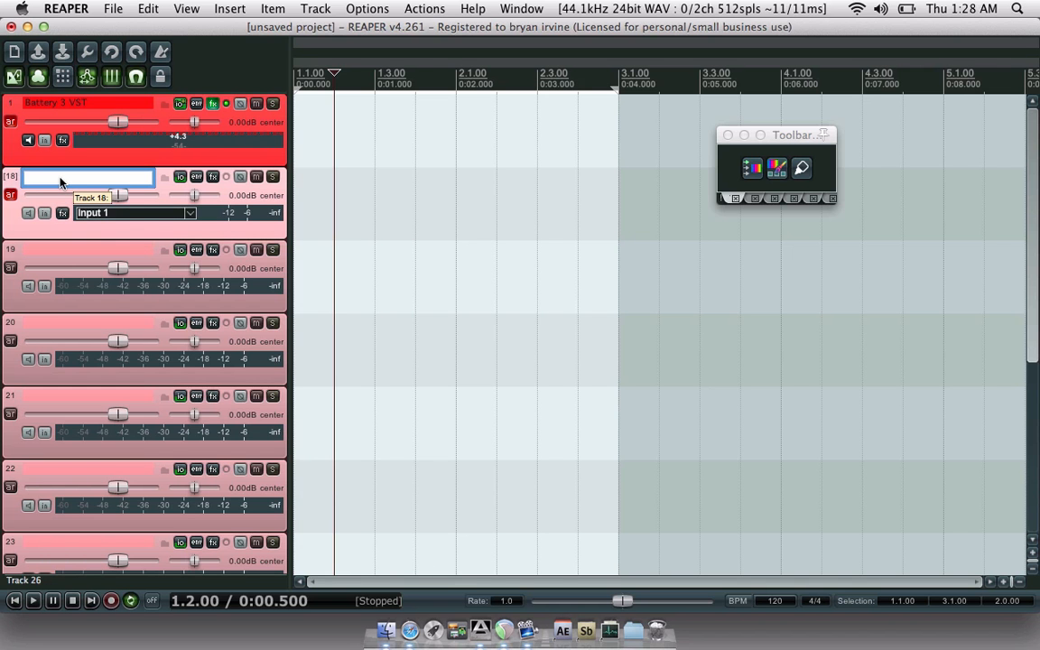
double_click(65, 107)
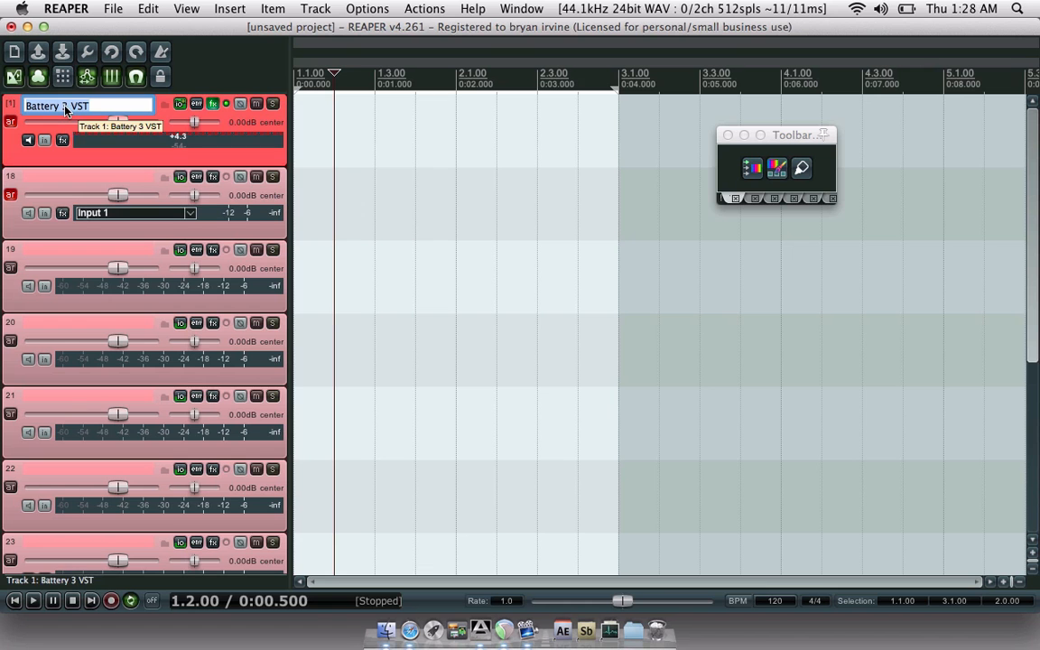
click(65, 108)
text(1)
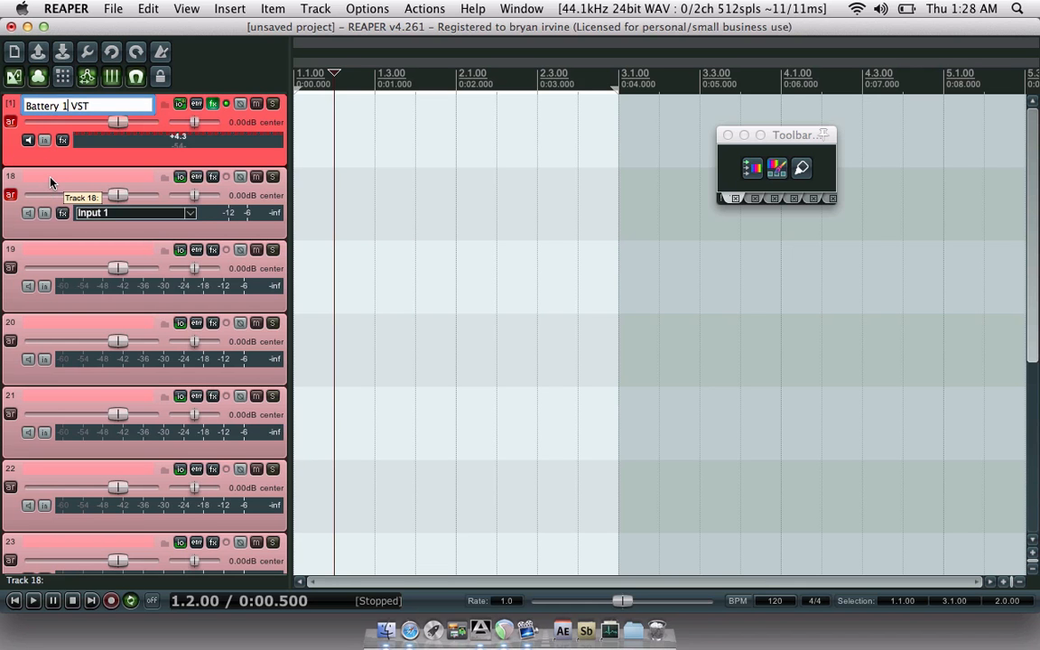
- Name track 18 'Batt 1 Midi 1', copy that name, and name track 19 'Batt 1 Midi 2'
key(Tab)
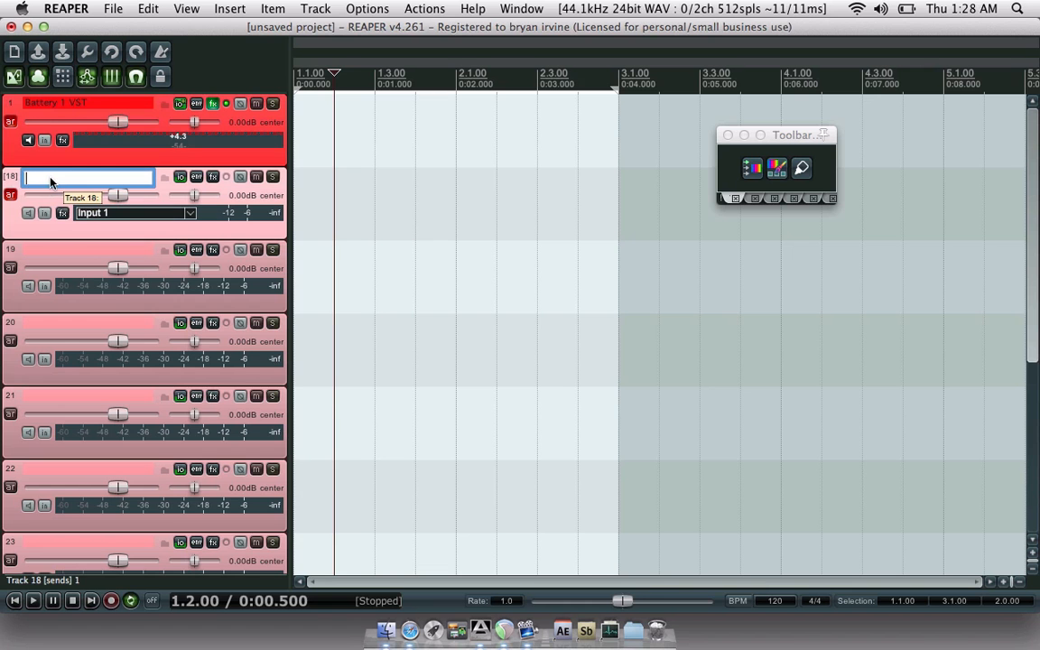
text(Batt 1 Midi 1)
drag(91, 181, 49, 189)
key(super+c)
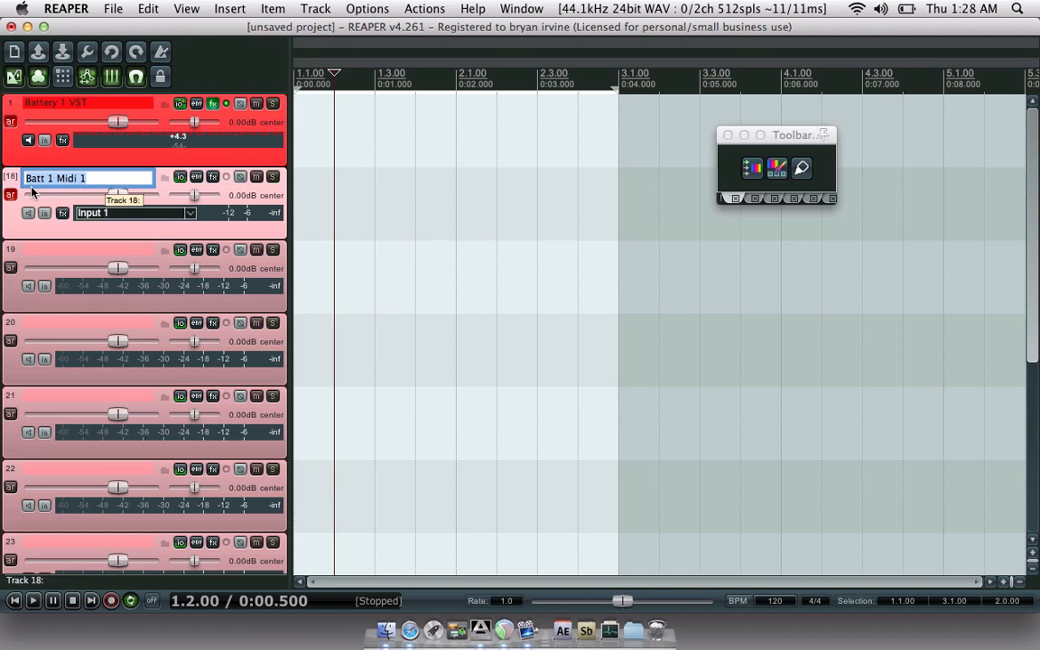
double_click(47, 250)
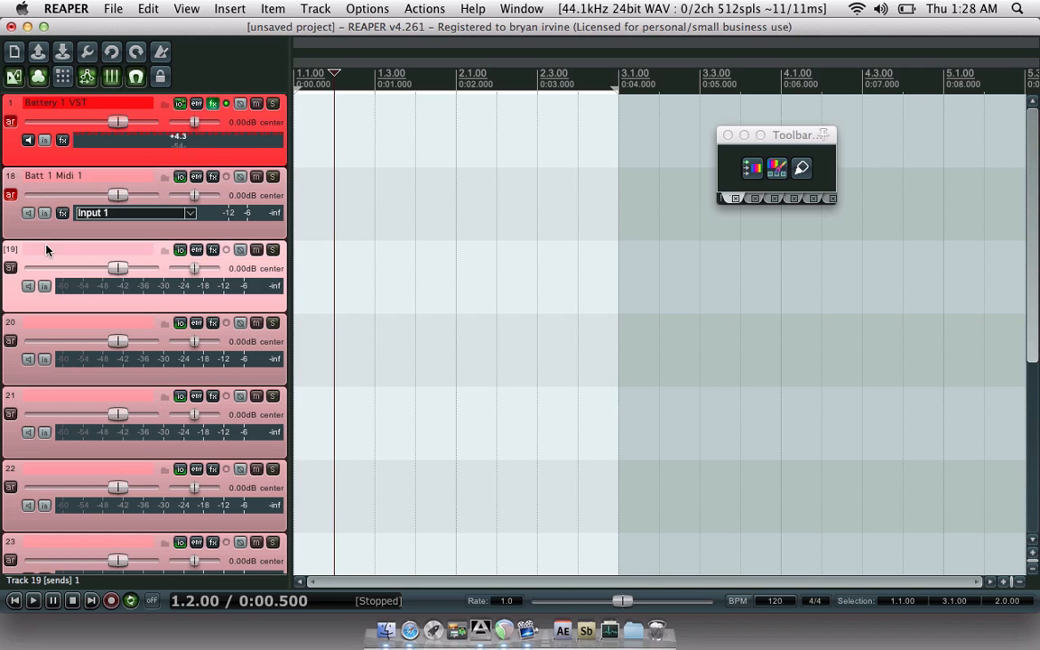
key(super+v)
key(BackSpace)
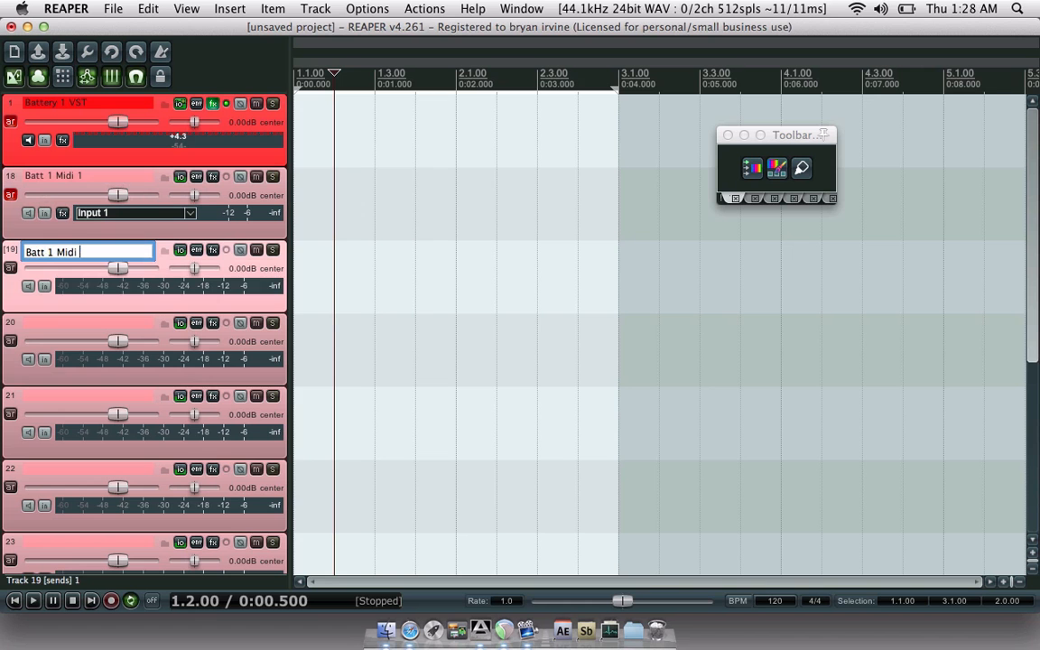
text(2)
- Name tracks 20 and 21 'Batt 1 Midi 3' and 'Batt 1 Midi 4'
double_click(48, 322)
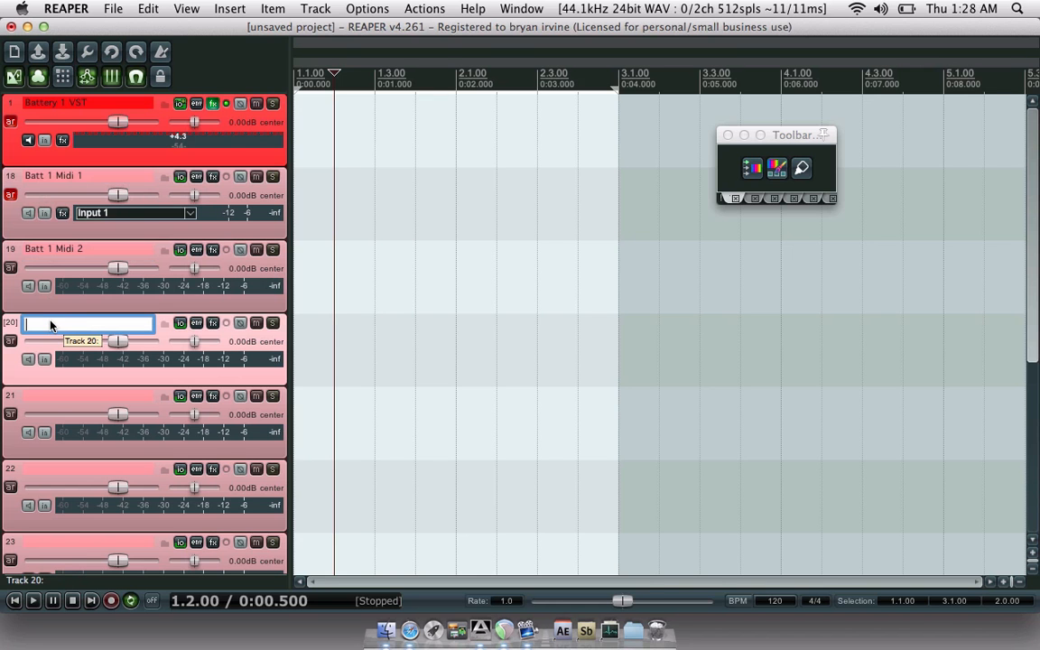
key(super+v)
key(BackSpace)
text(3)
double_click(61, 400)
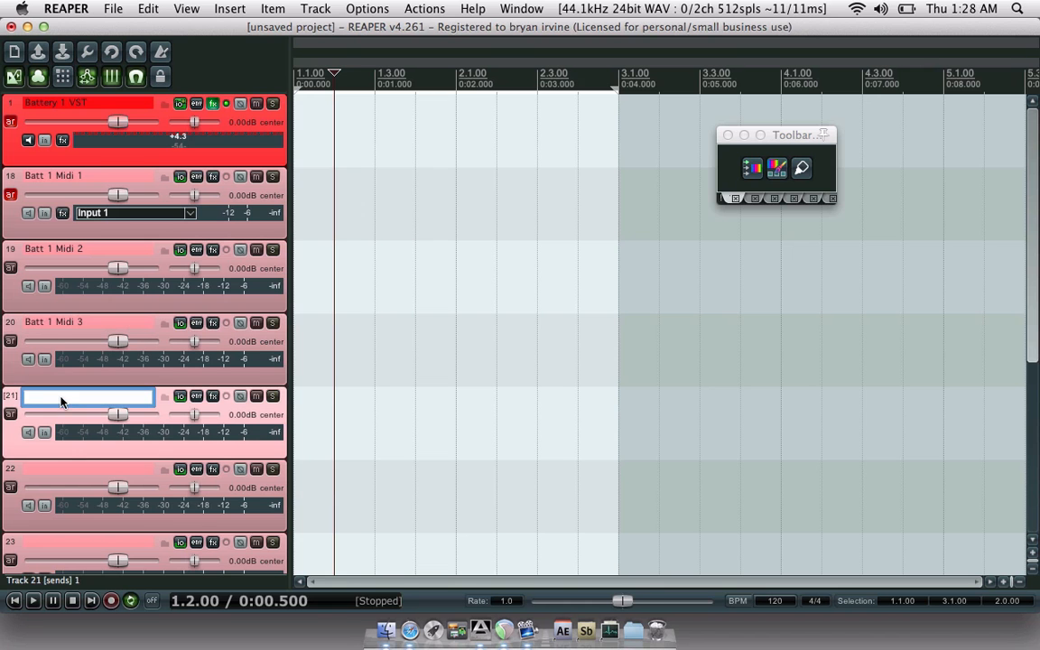
key(super+v)
key(BackSpace)
text(4)
- Name tracks 22 and 23 'Batt 1 Midi 5' and 'Batt 1 Midi 6'
double_click(64, 470)
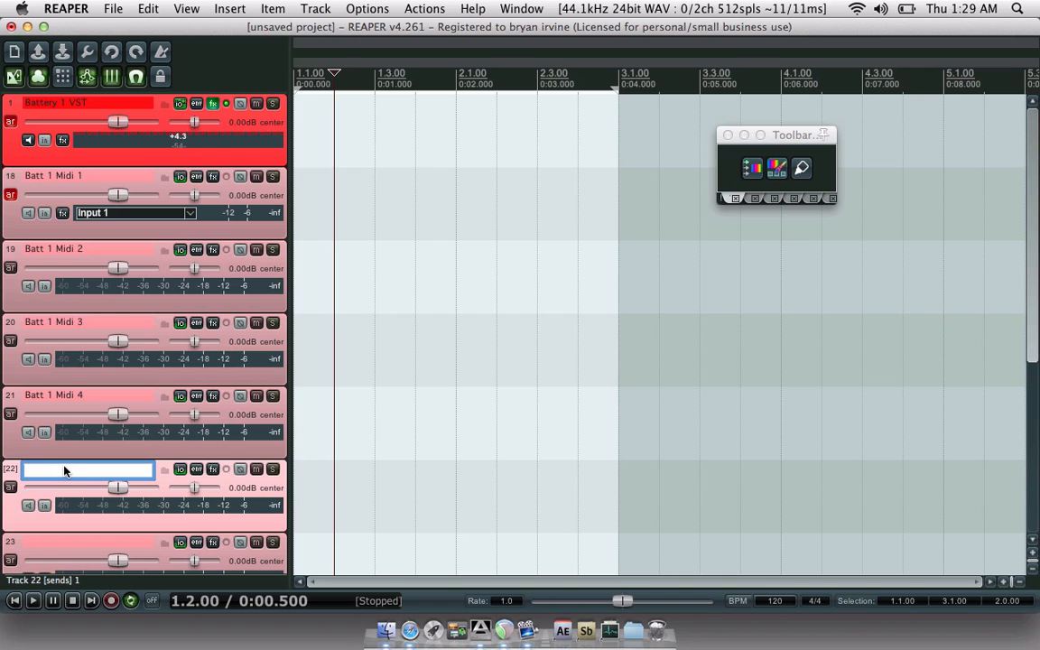
key(super+v)
key(BackSpace)
text(5)
key(Return)
scroll(8, 524, down, 5)
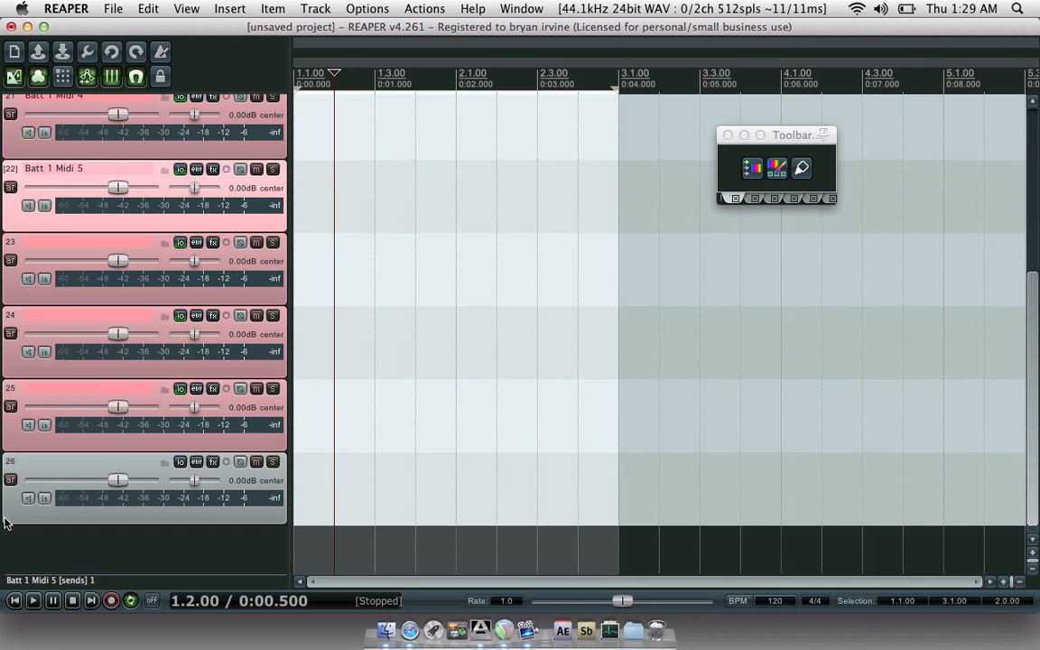
double_click(82, 246)
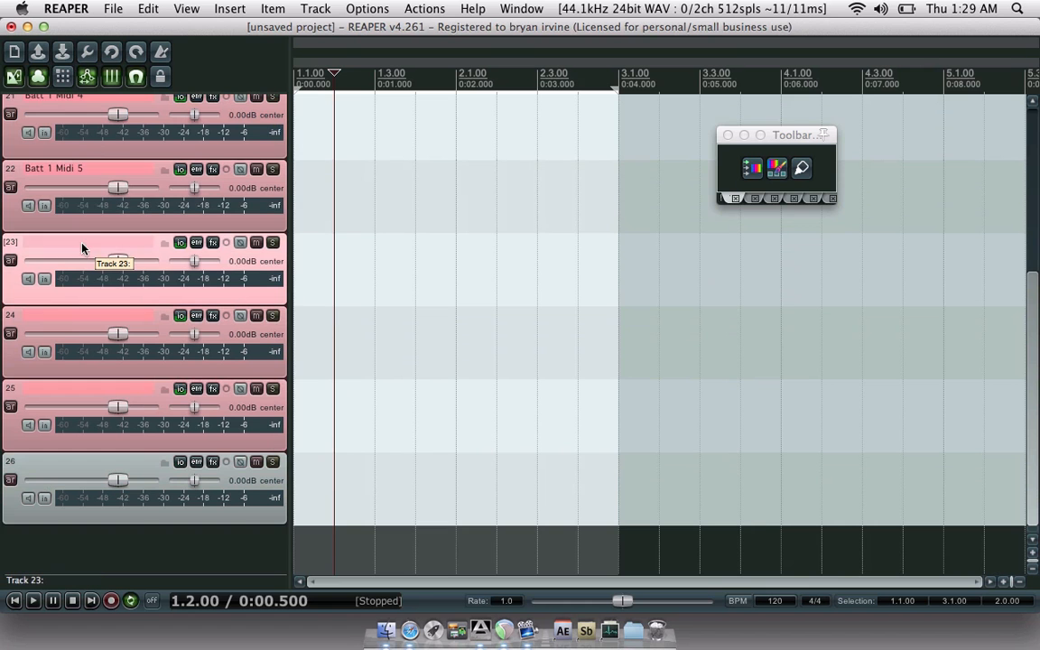
key(super+v)
key(BackSpace)
text(6)
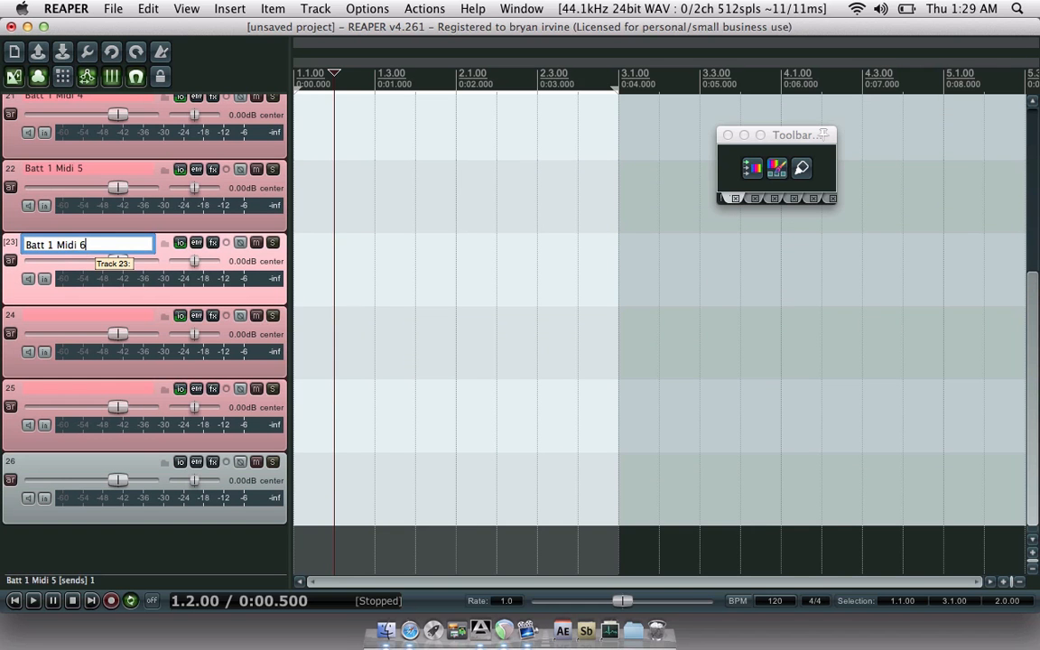
- Name tracks 24 and 25 'Batt 1 Midi 7' and 'Batt 1 Midi 8'
double_click(56, 314)
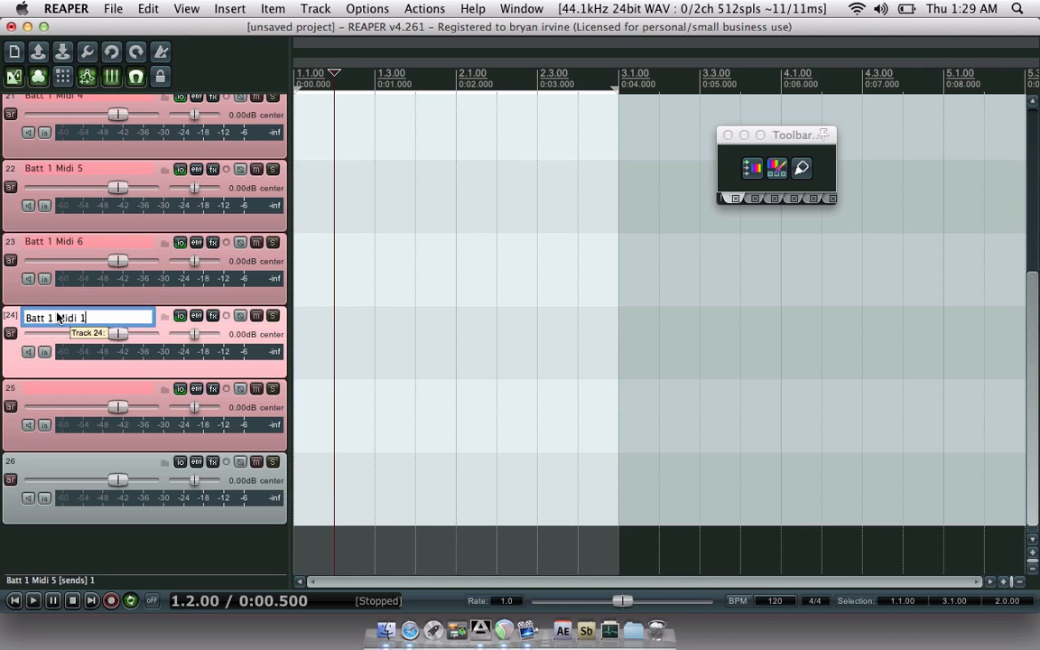
key(BackSpace)
text(7)
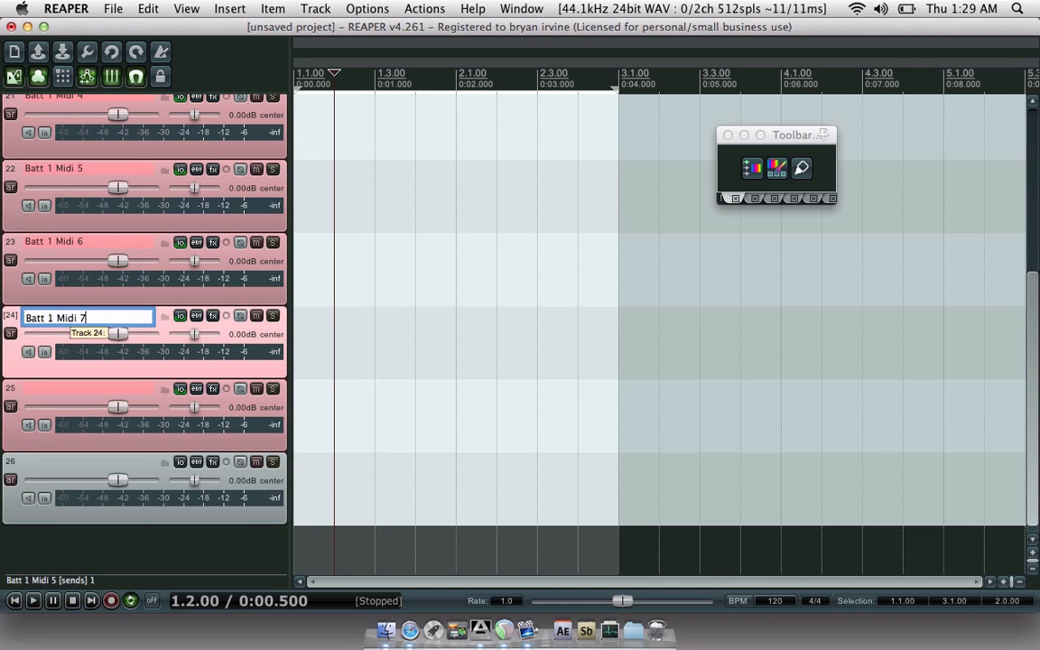
double_click(43, 395)
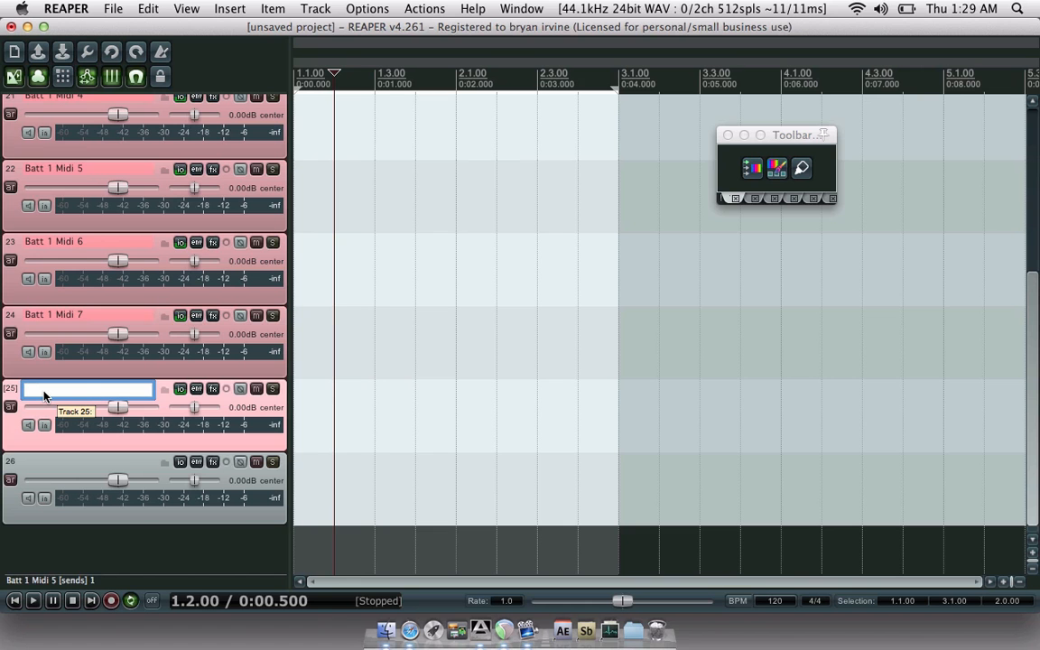
key(super+v)
key(BackSpace)
text(8)
- Name track 26 'Batt 1 Mix 1'
click(48, 467)
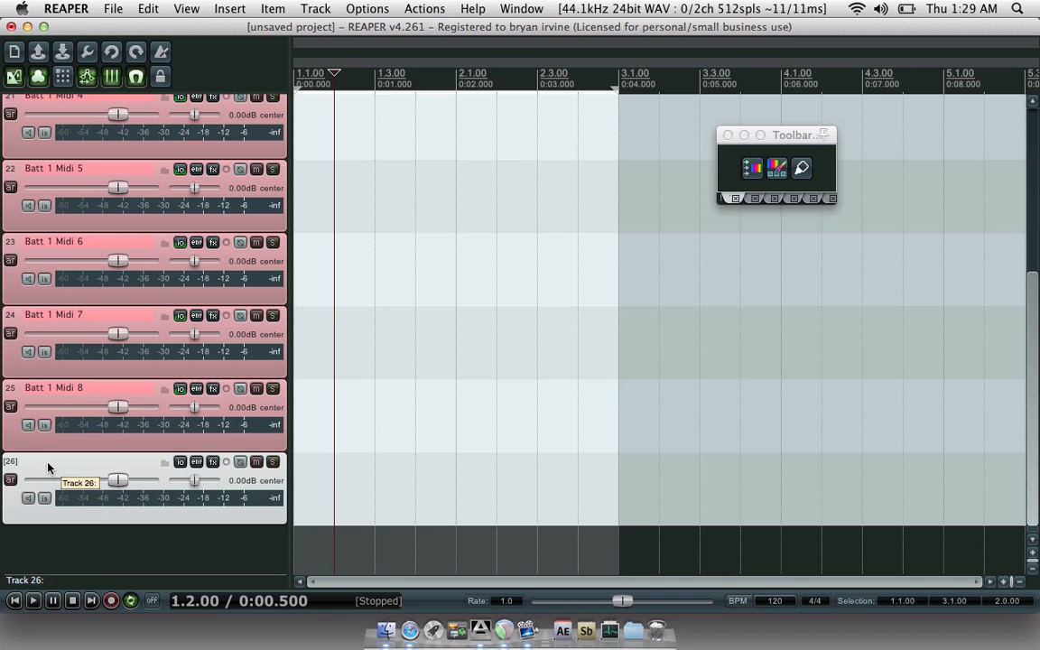
double_click(48, 467)
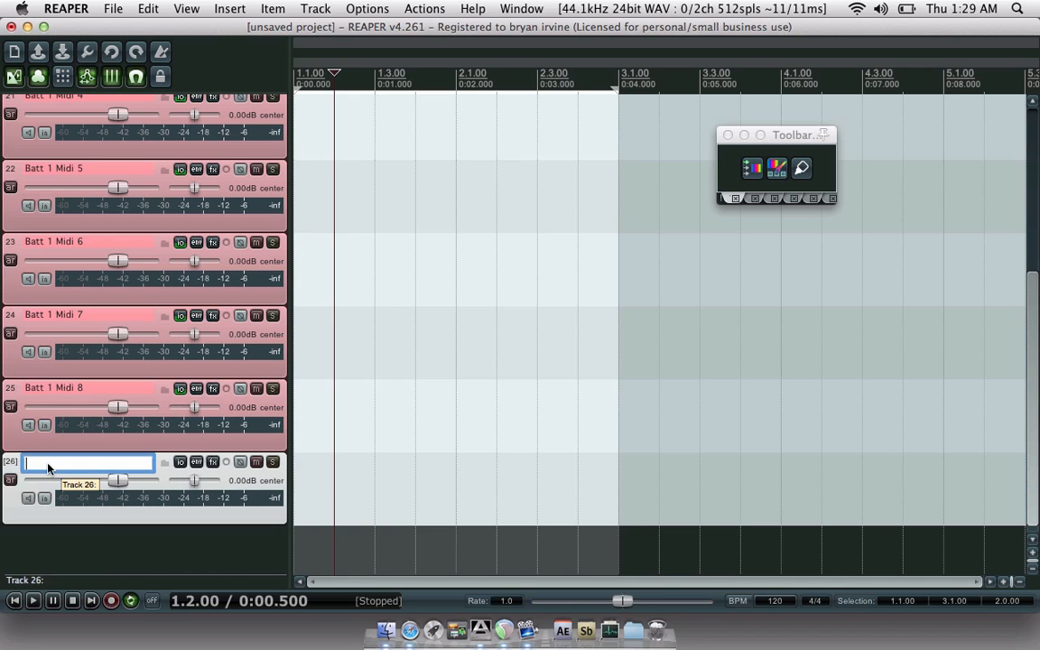
text(Batt )
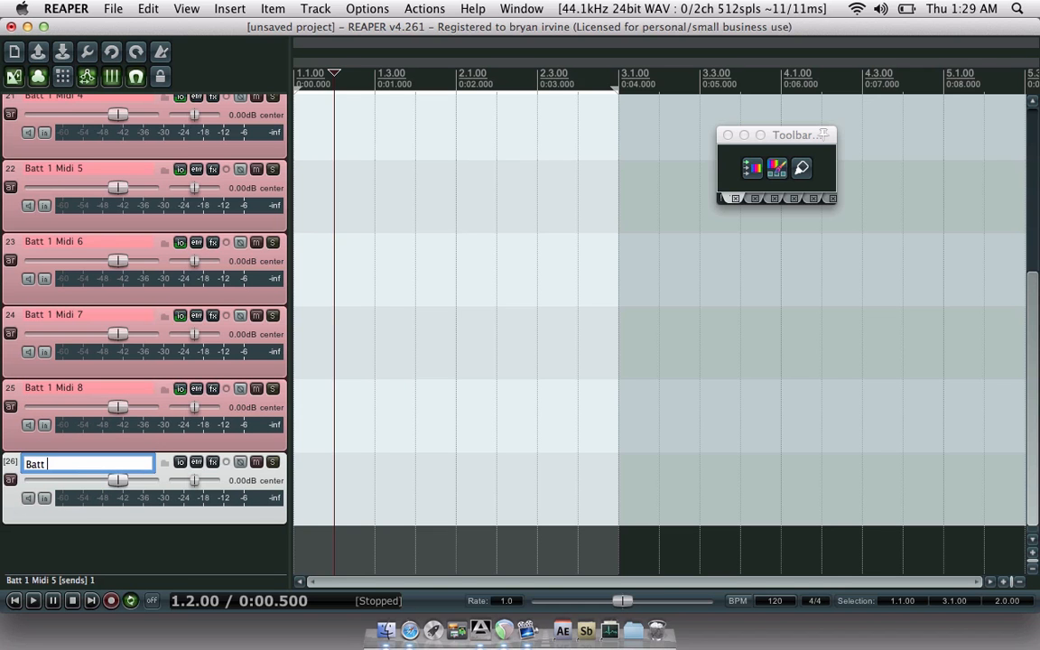
text(1 Mix 1)
- In the mixer, rename the former B3 Master strip to 'B1 Aud 1'
key(super+m)
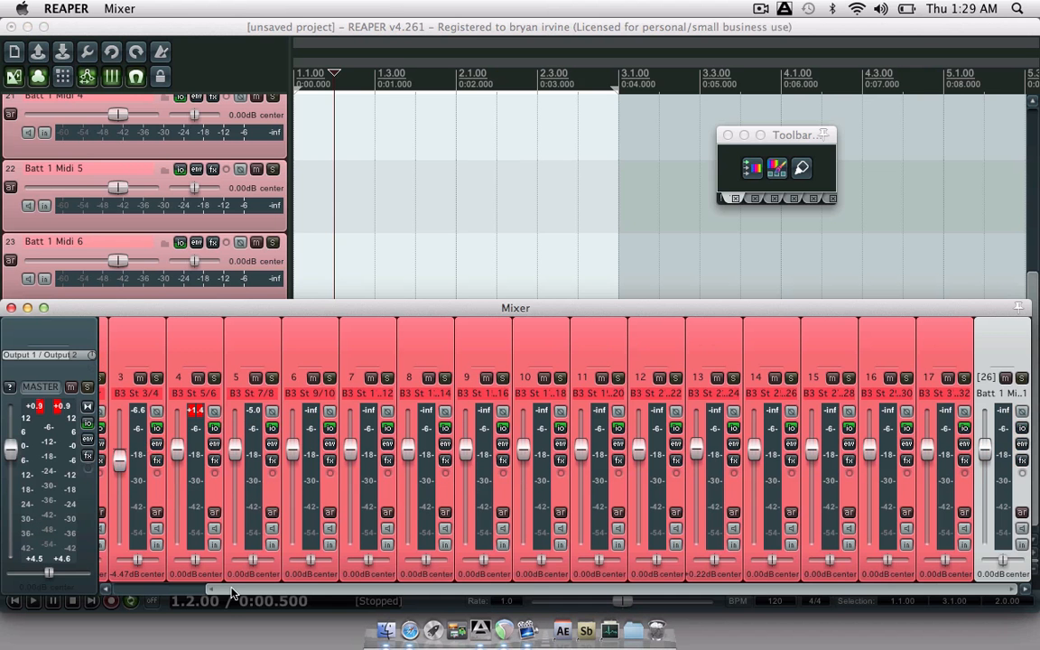
drag(232, 589, 145, 590)
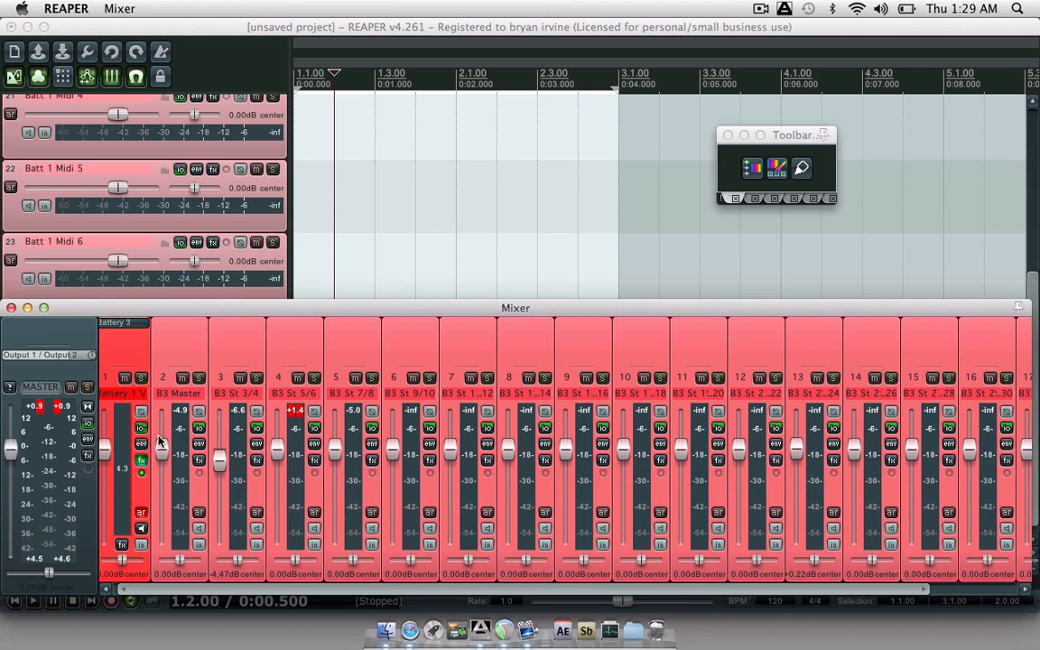
click(171, 397)
double_click(171, 397)
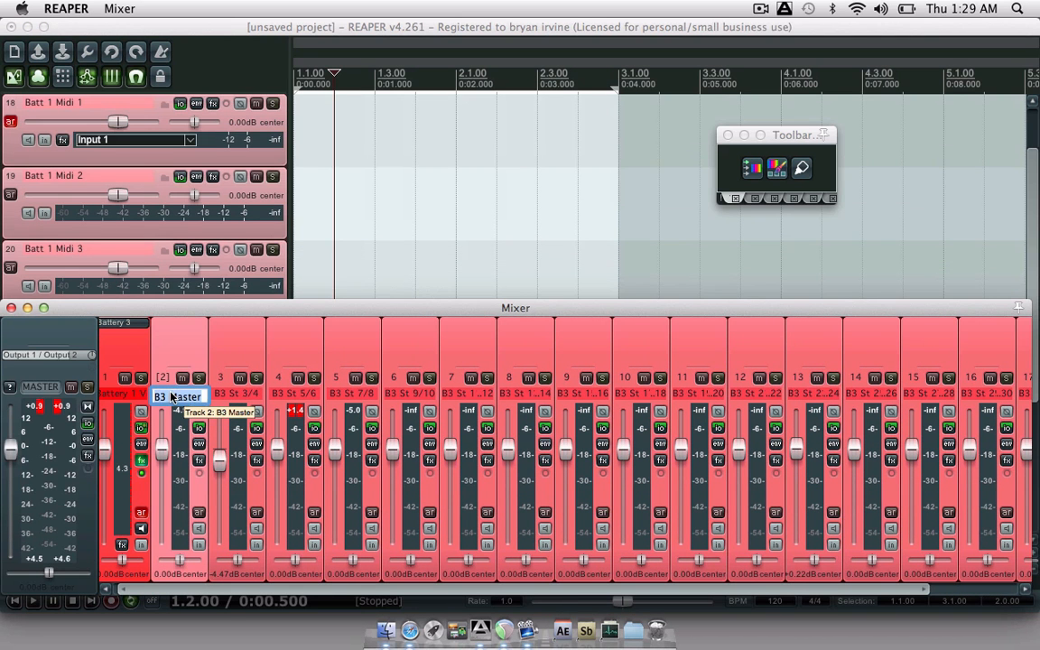
text(B1 Aud 1)
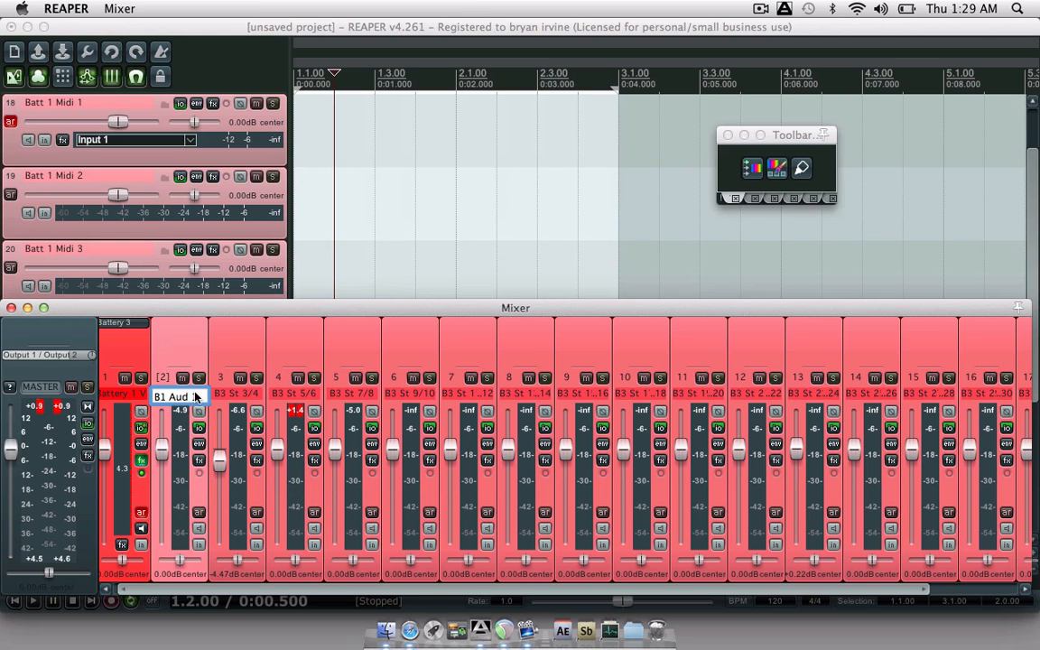
- Rename the third mixer strip to 'B1 Aud 2' and copy that name
double_click(234, 398)
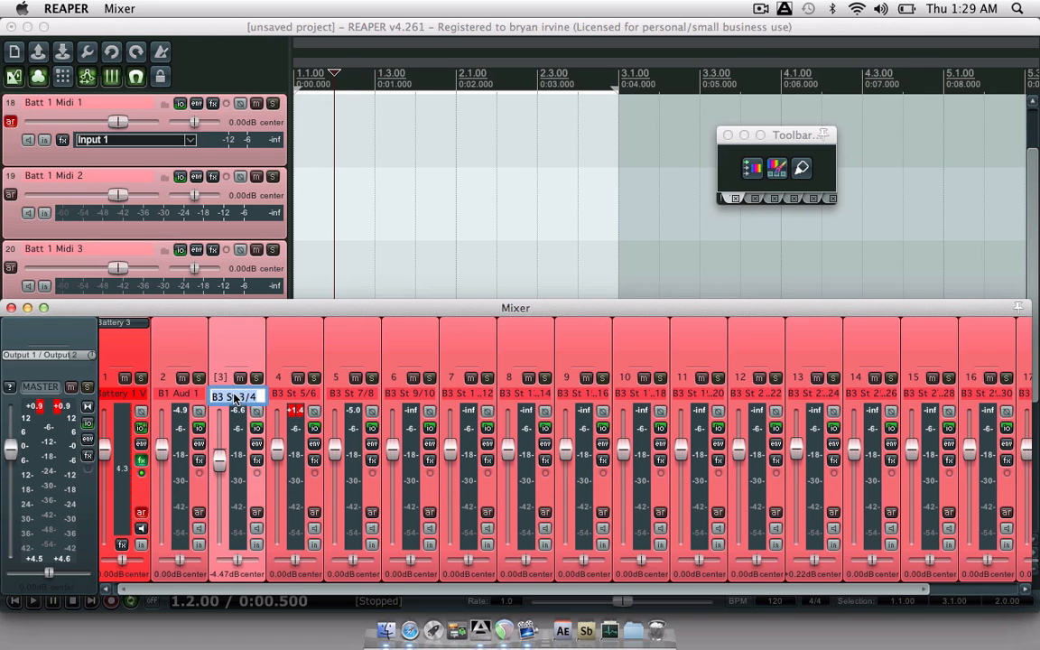
text(B1 Aud 2)
text(Batt 1 Midi 1)
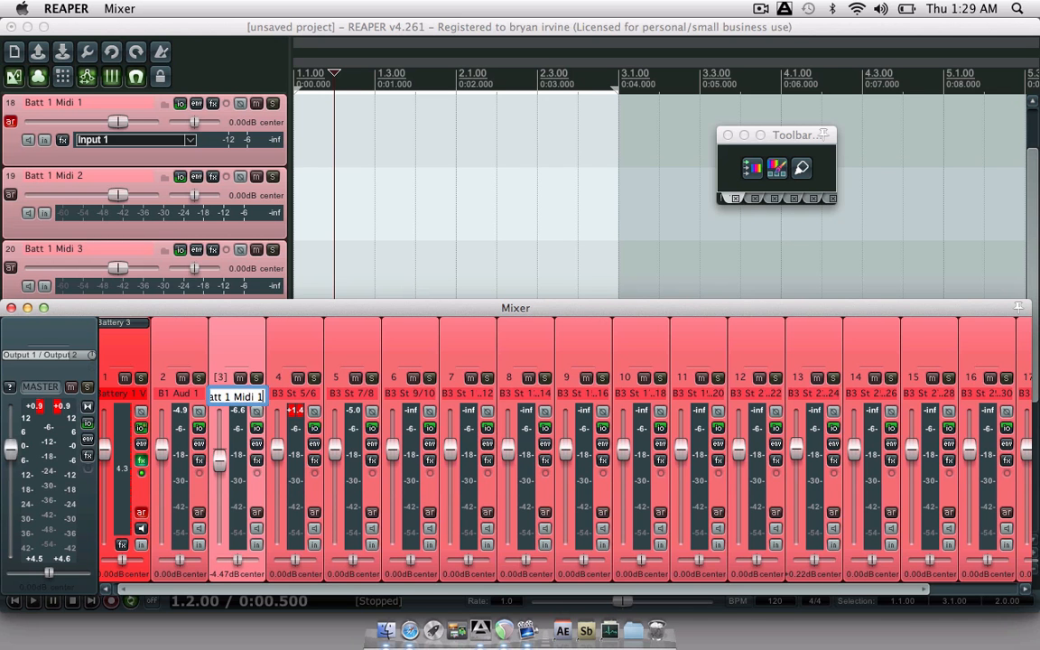
key(BackSpace)
key(BackSpace)
key(BackSpace)
key(BackSpace)
key(BackSpace)
key(BackSpace)
key(BackSpace)
key(BackSpace)
key(BackSpace)
key(BackSpace)
text(B1 Aud 2)
key(shift+Left)
key(shift+Left)
key(shift+Left)
key(shift+Left)
key(shift+Left)
key(shift+Left)
key(shift+Left)
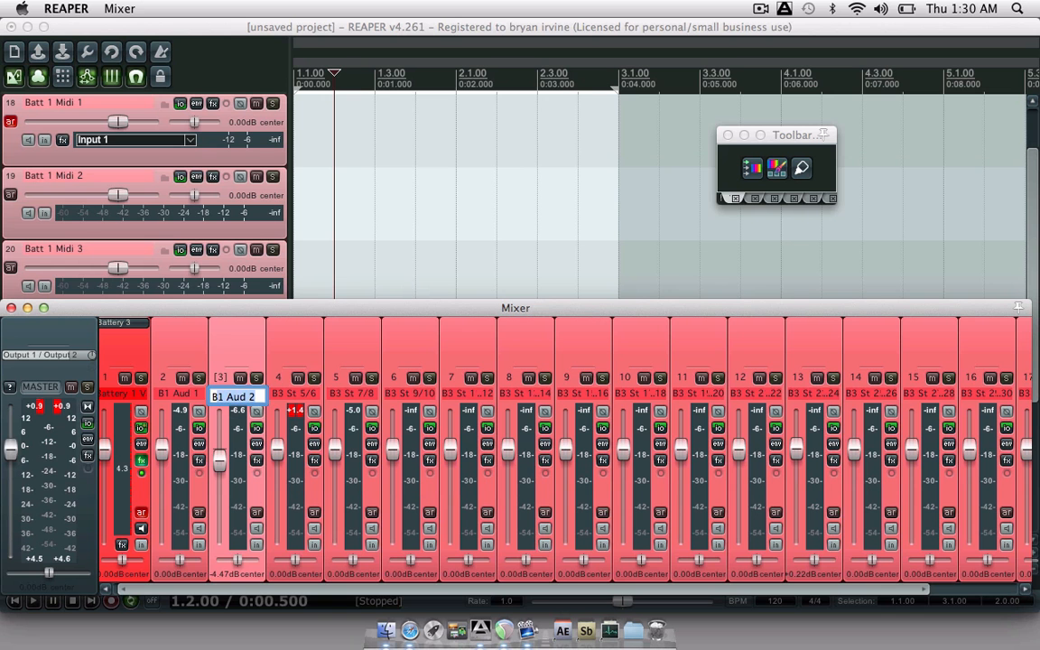
key(shift+Left)
key(super+c)
- Rename the fourth strip 'B1 Aud 3', paste the name into the fifth, and dismiss a stray add-FX window
double_click(287, 394)
key(super+v)
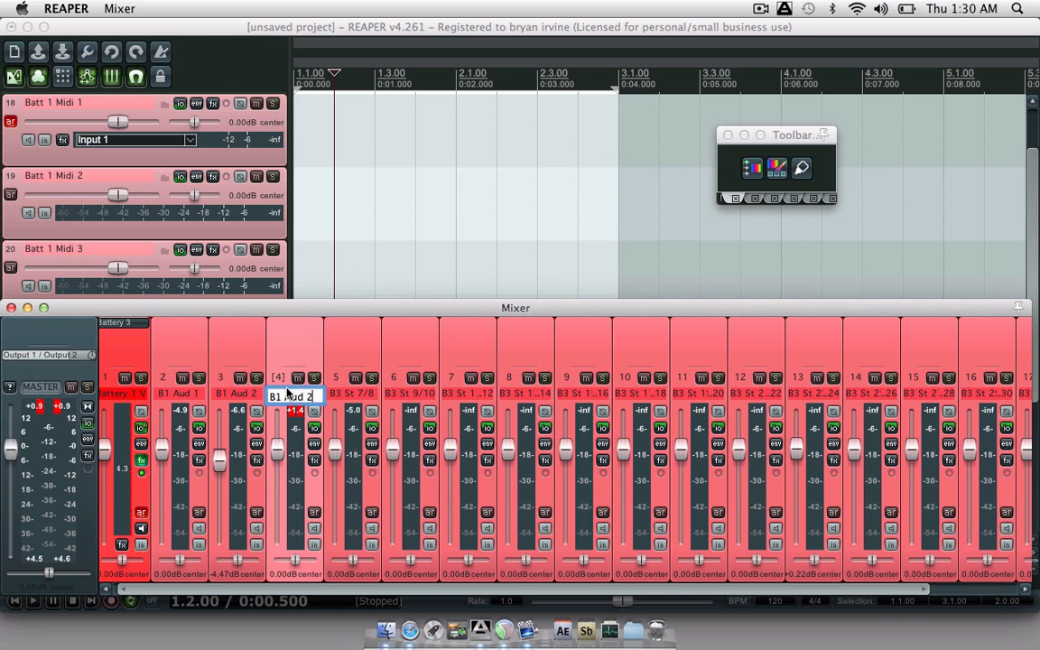
key(BackSpace)
text(3)
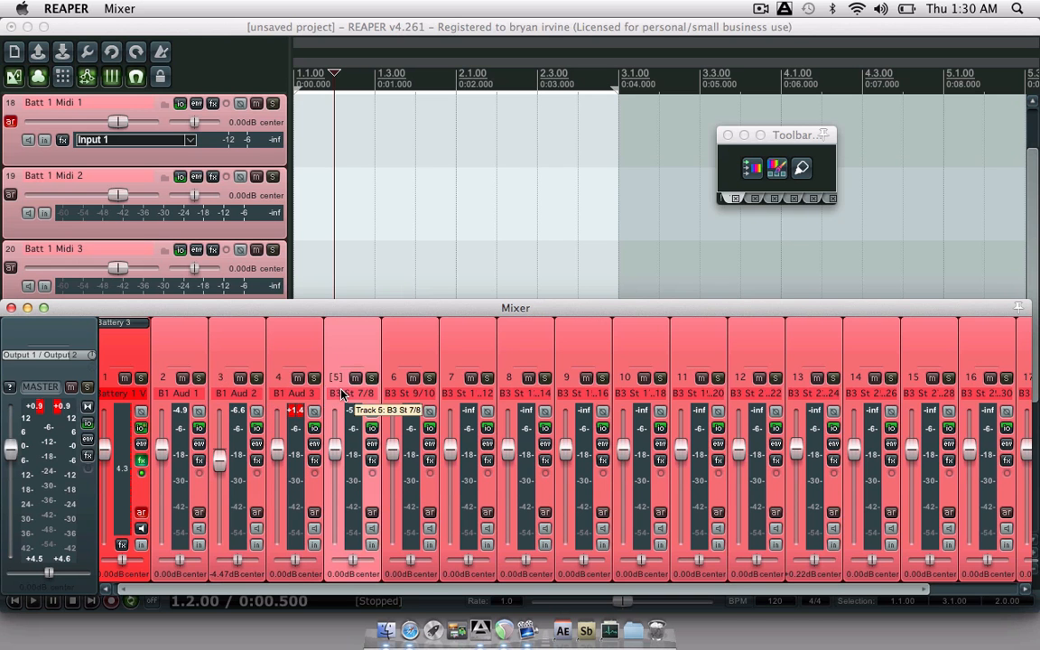
double_click(343, 395)
key(super+v)
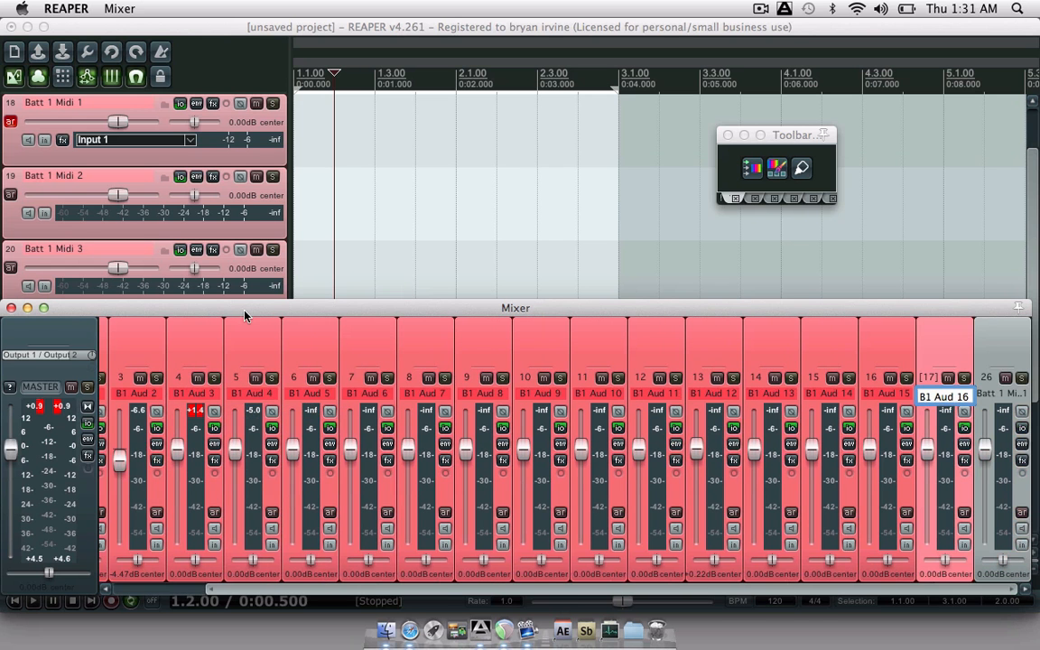
click(135, 332)
click(529, 341)
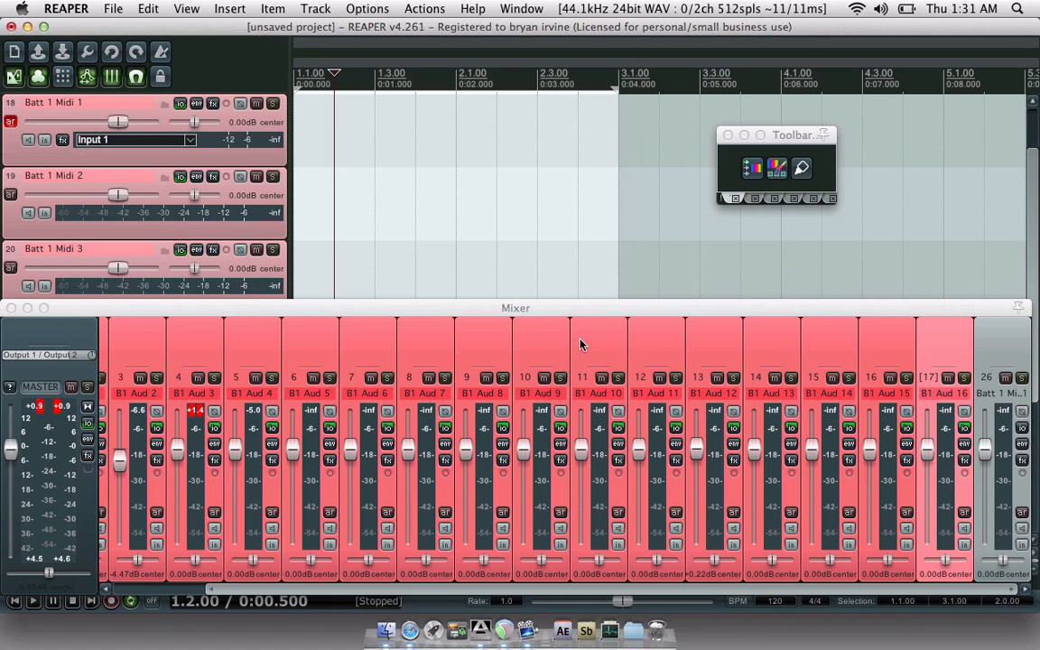
- Close the mixer and use the Track Manager to show tracks 2–17 in the track panel
key(super+m)
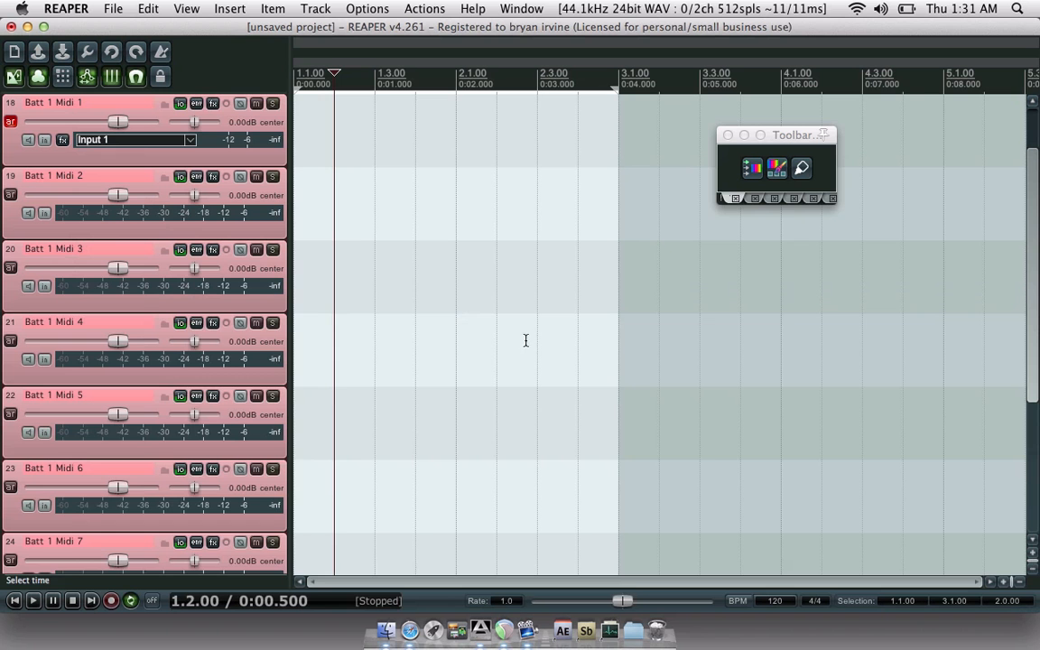
scroll(10, 298, down, 5)
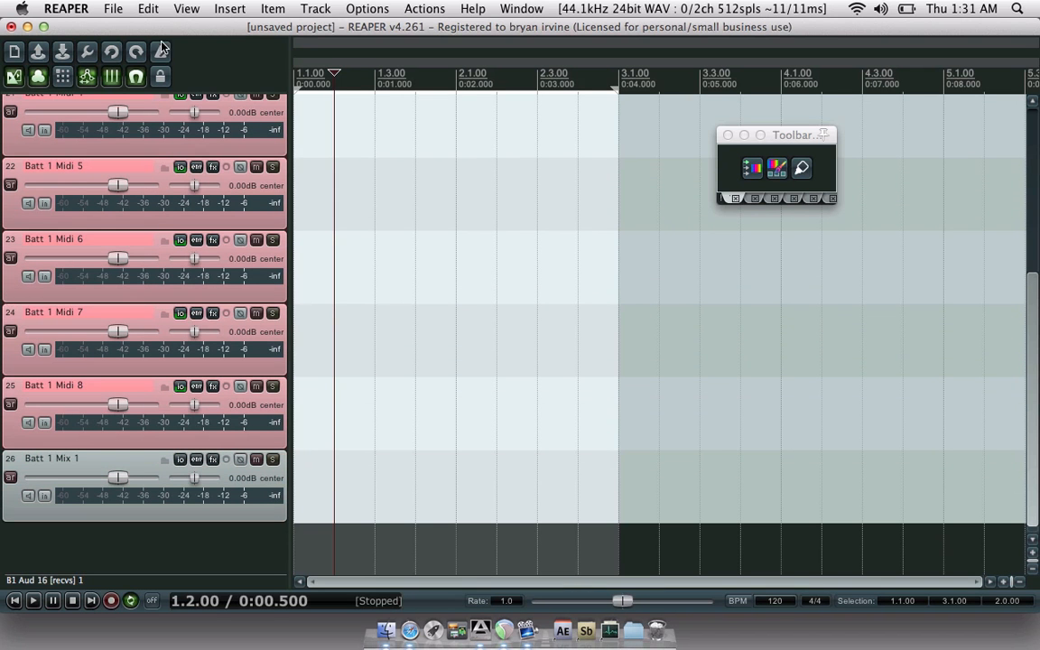
click(185, 8)
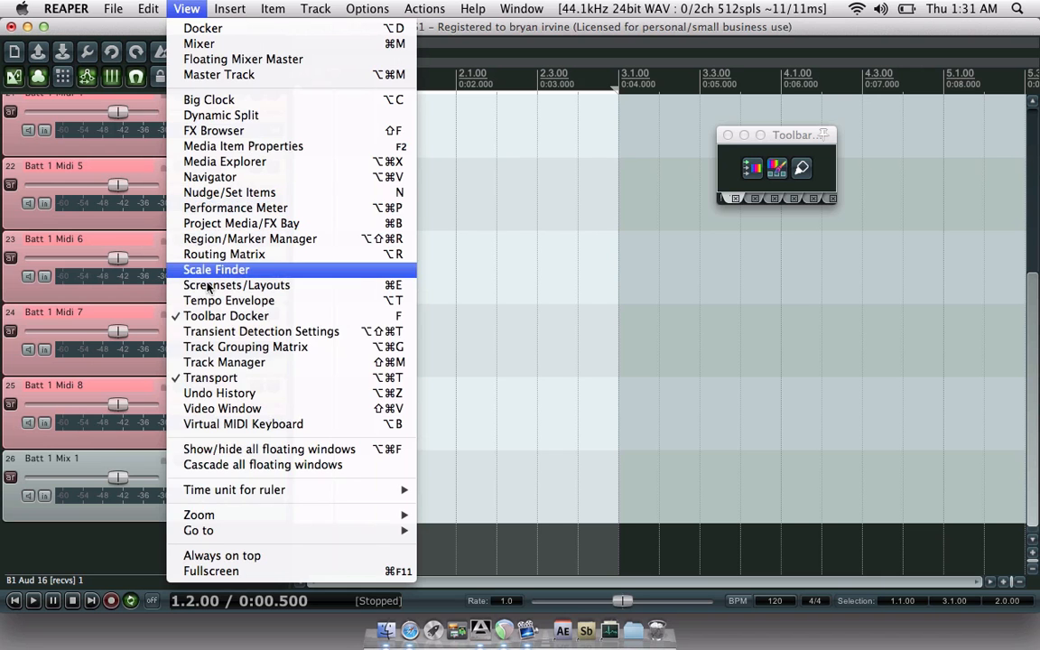
click(206, 364)
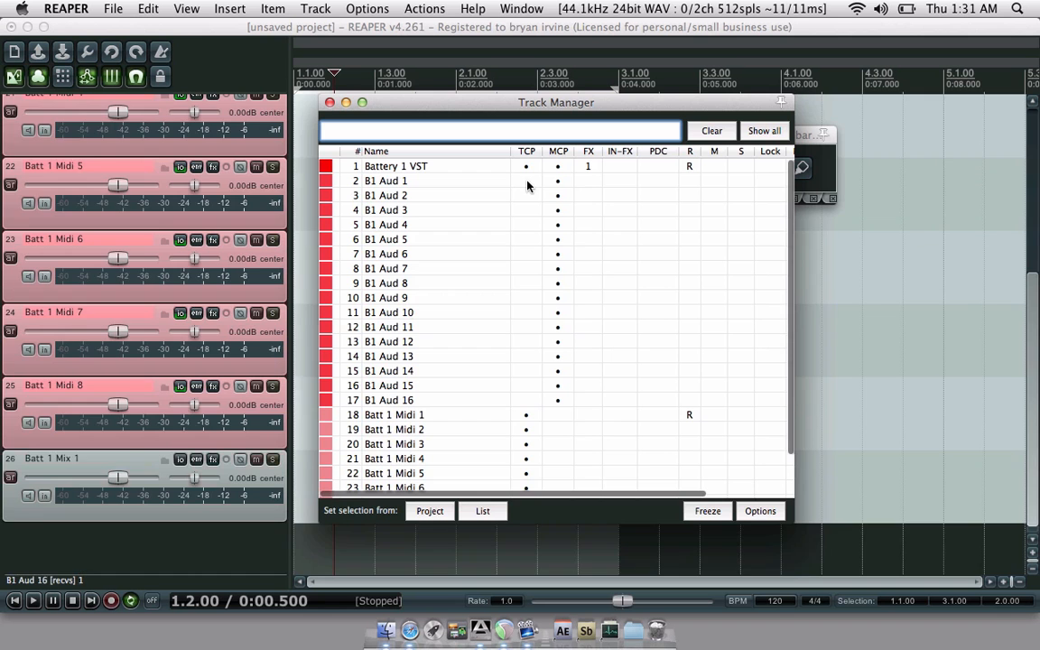
drag(526, 180, 537, 400)
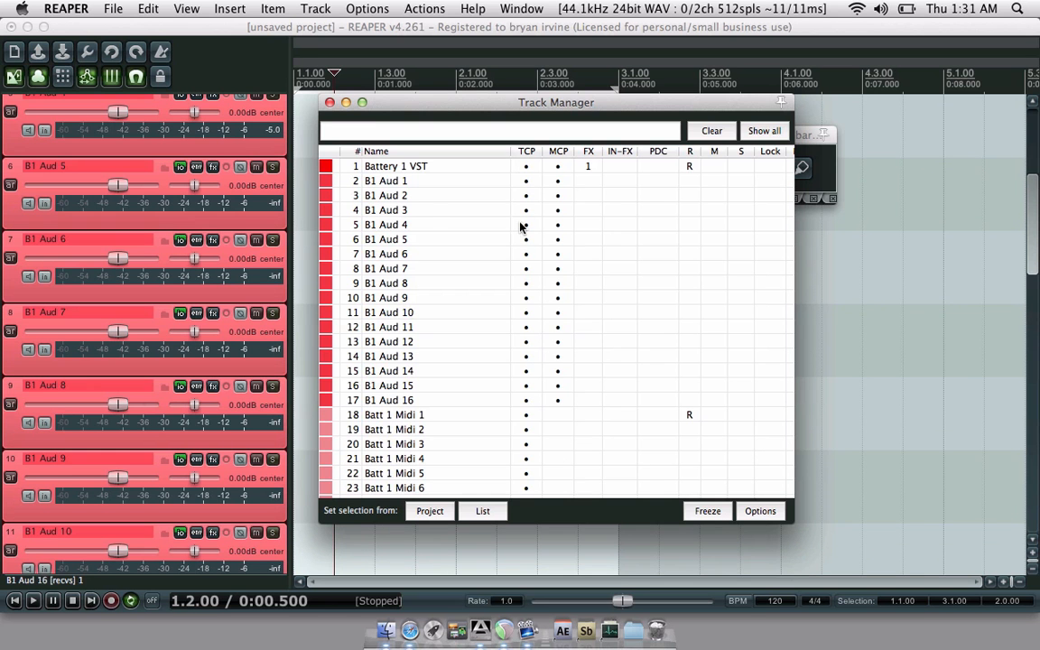
click(329, 102)
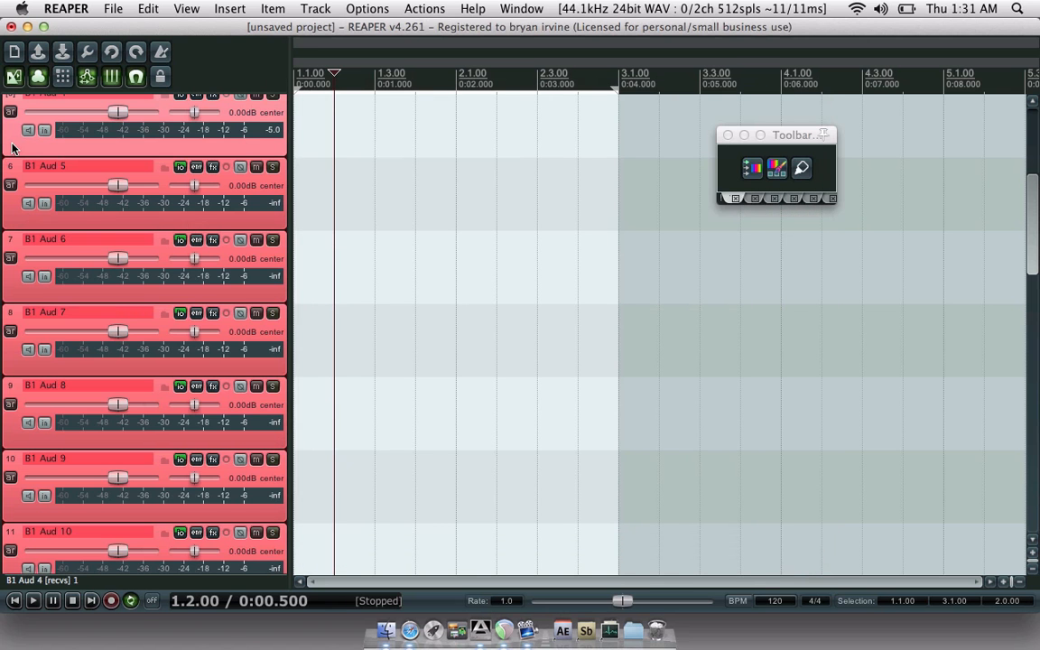
- Select tracks Batt 1 Midi 1 through Batt 1 Midi 8 and move them up beneath Battery 1 VST
scroll(13, 148, down, 10)
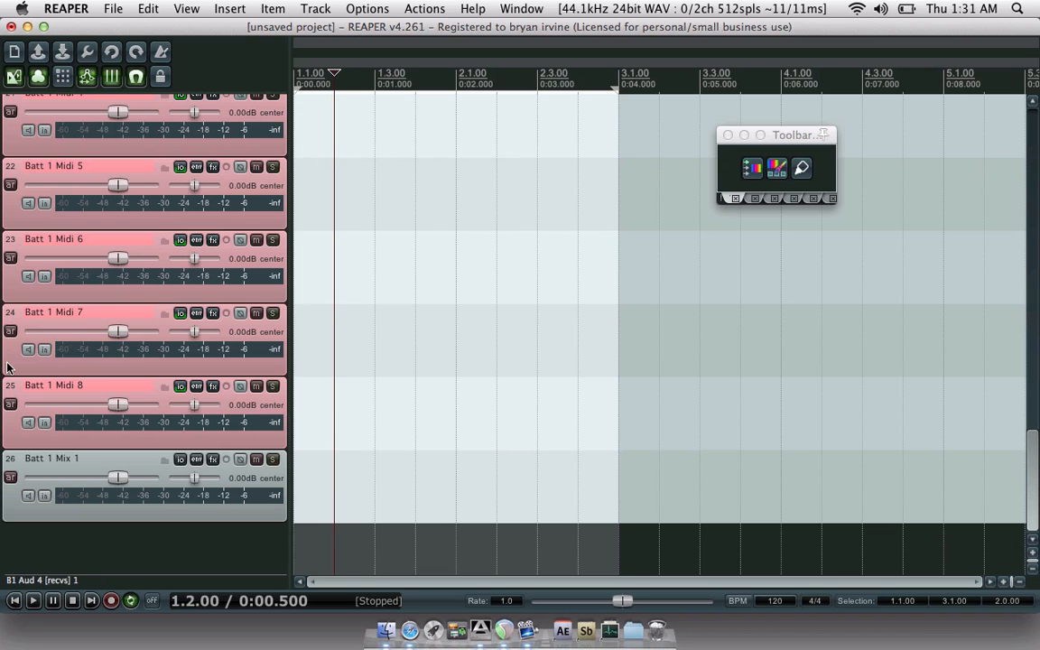
click(14, 390)
scroll(13, 390, up, 1)
scroll(14, 390, up, 5)
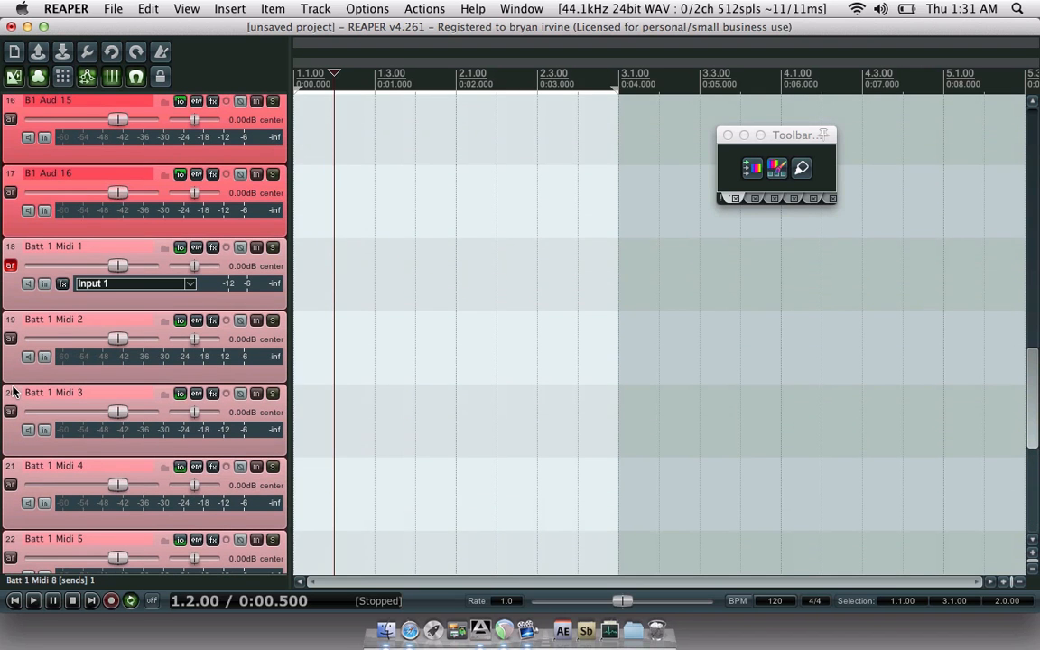
click(13, 255)
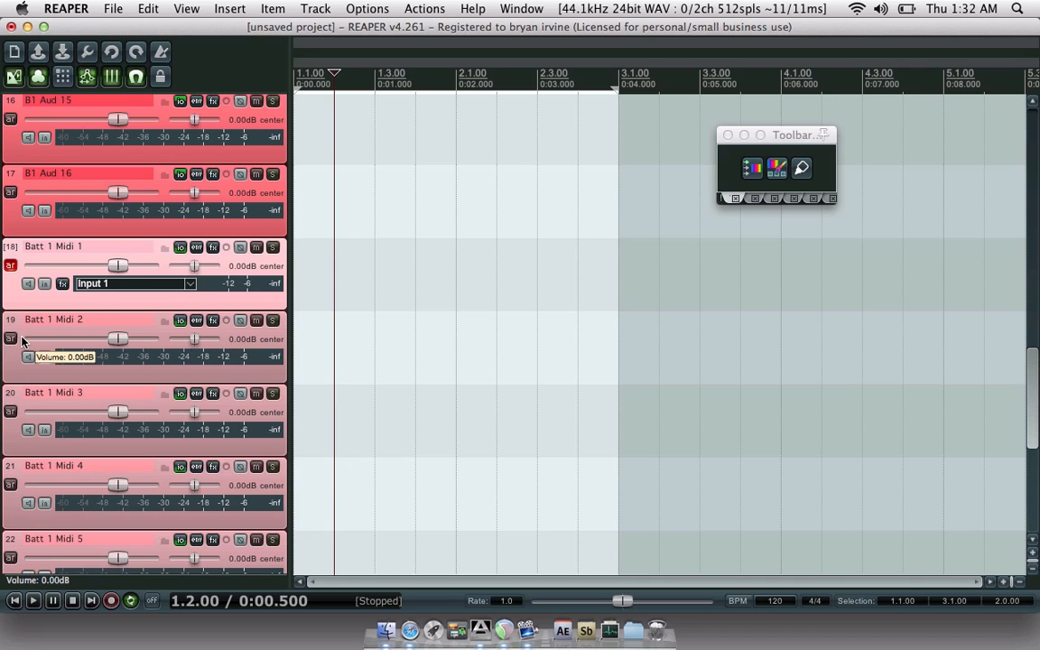
scroll(20, 347, down, 5)
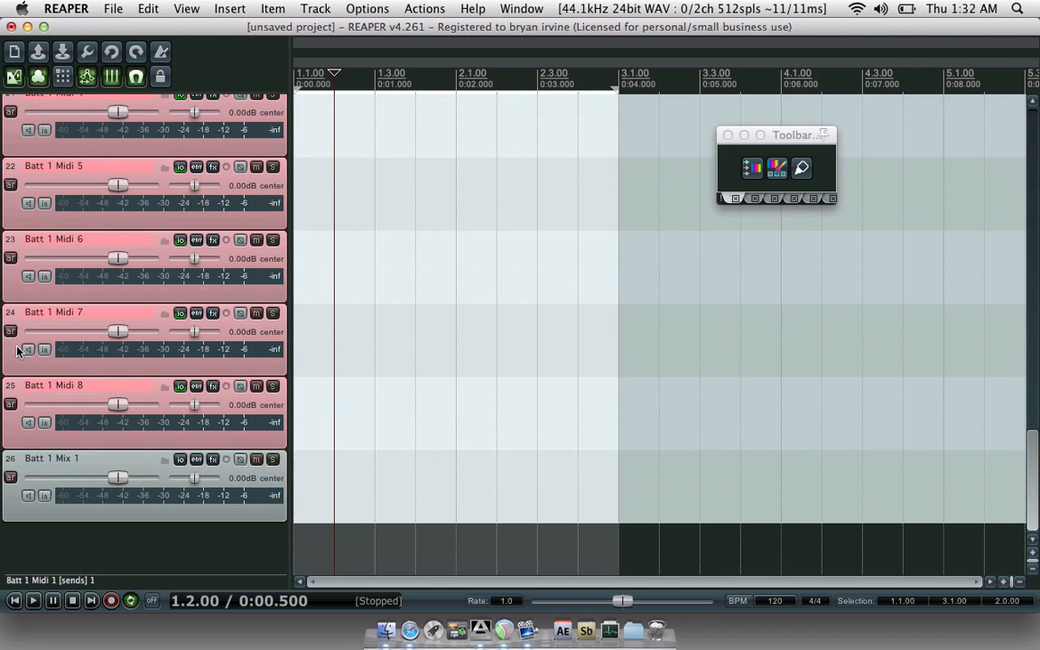
click(14, 382)
scroll(4, 357, up, 5)
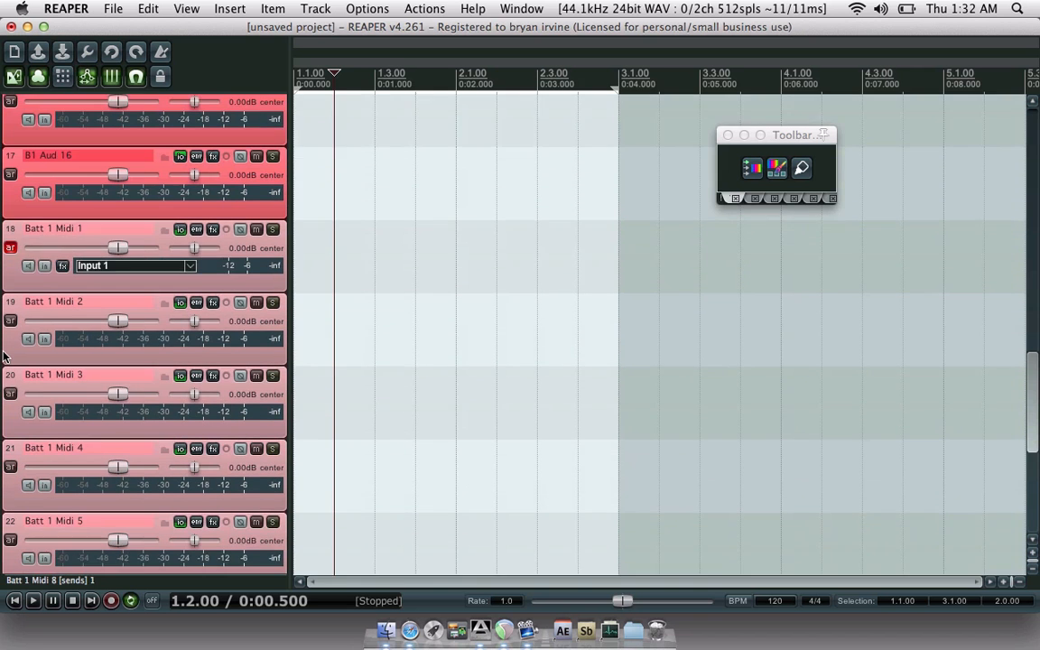
scroll(5, 356, up, 1)
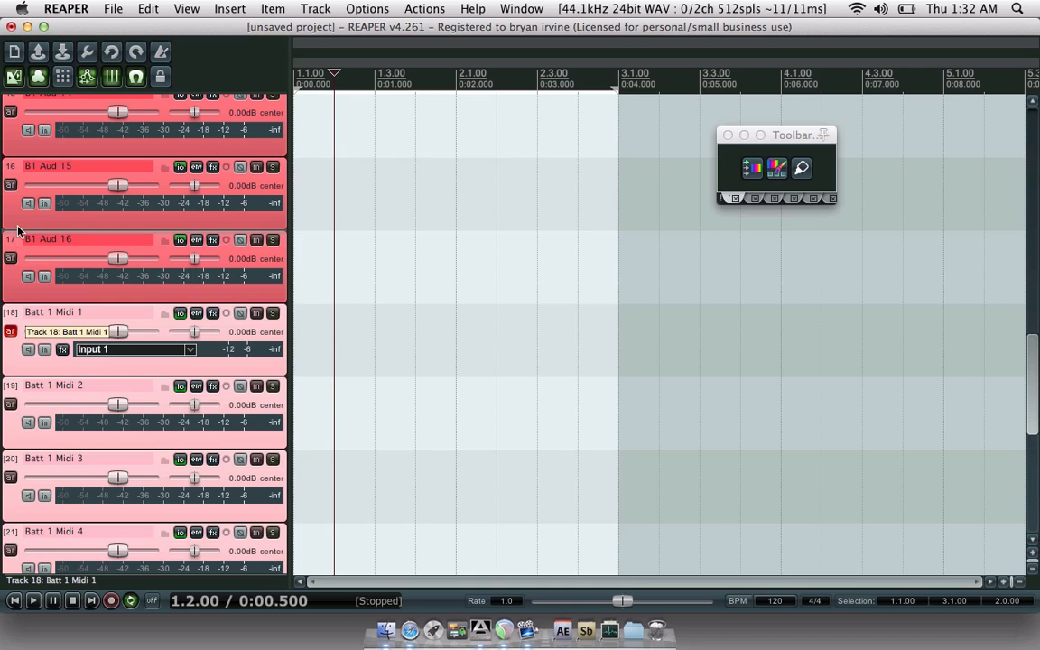
scroll(11, 135, up, 5)
scroll(12, 81, up, 9)
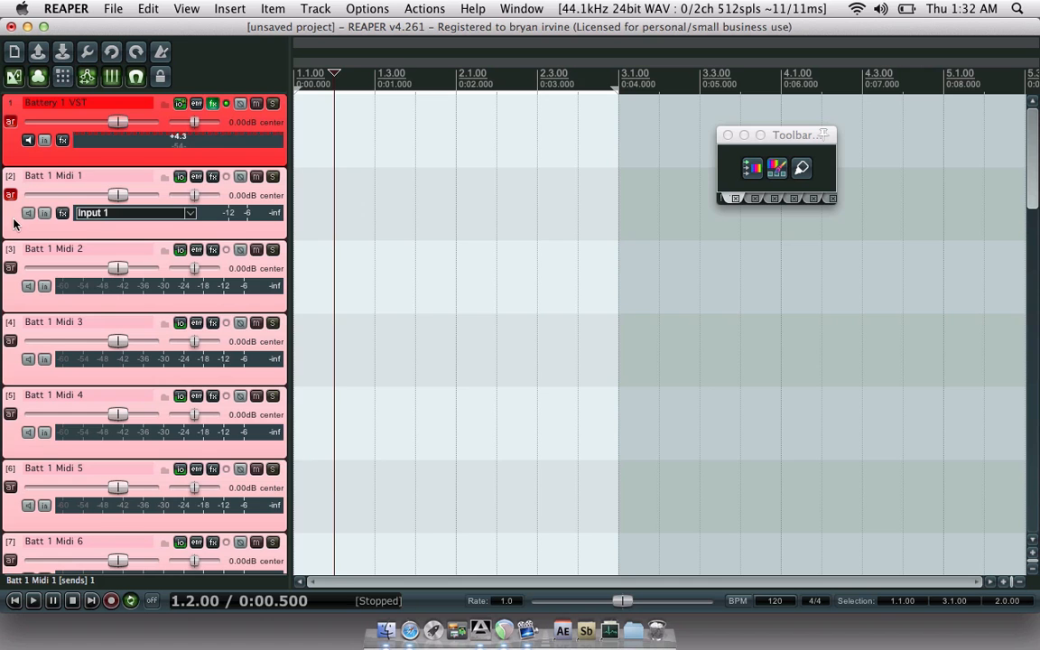
scroll(14, 207, down, 4)
scroll(13, 224, down, 17)
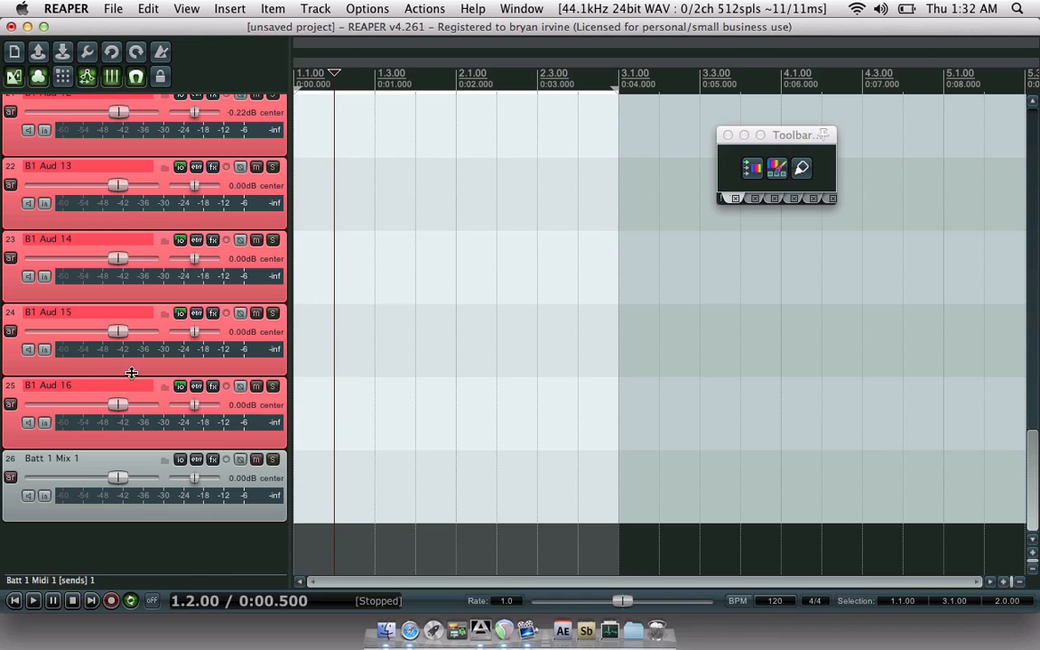
- Route B1 Aud 16 to Batt 1 Mix 1 instead of the master
click(181, 386)
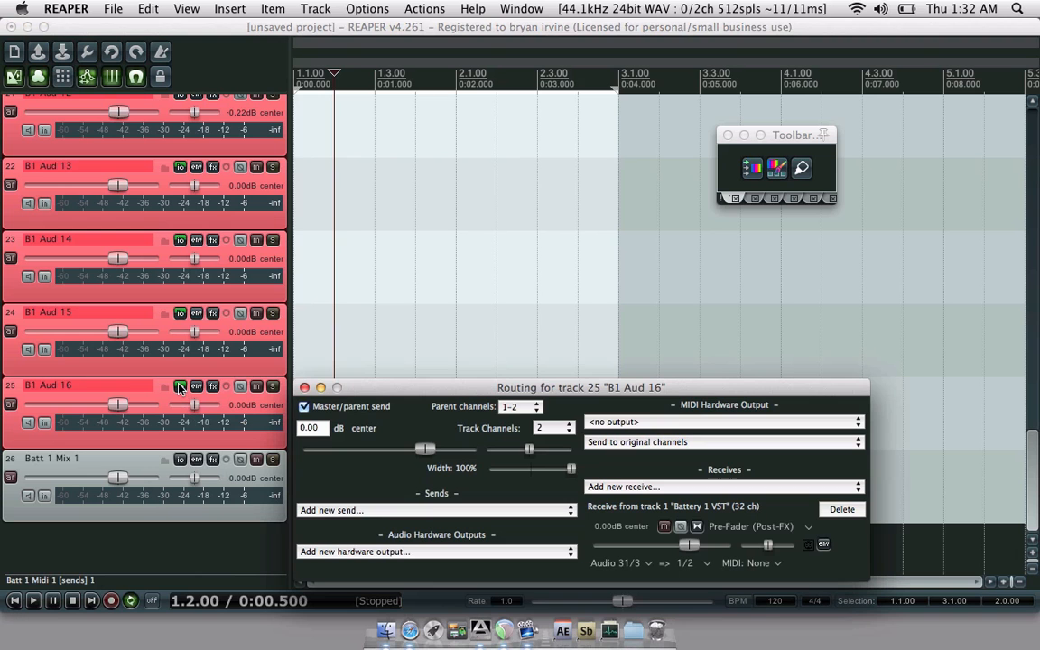
click(305, 408)
click(355, 510)
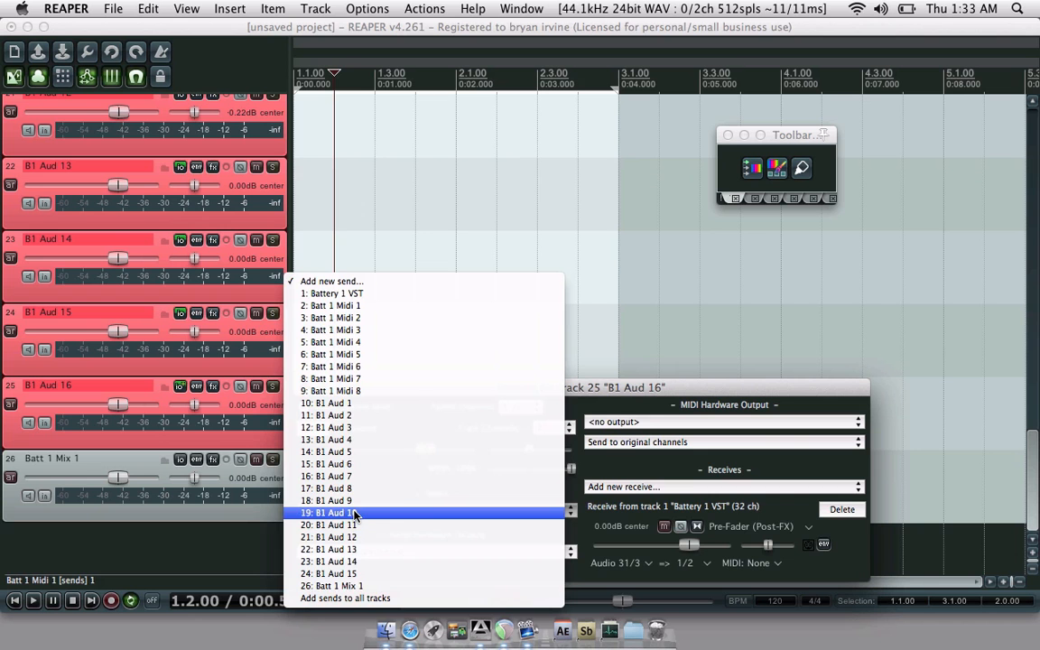
click(316, 586)
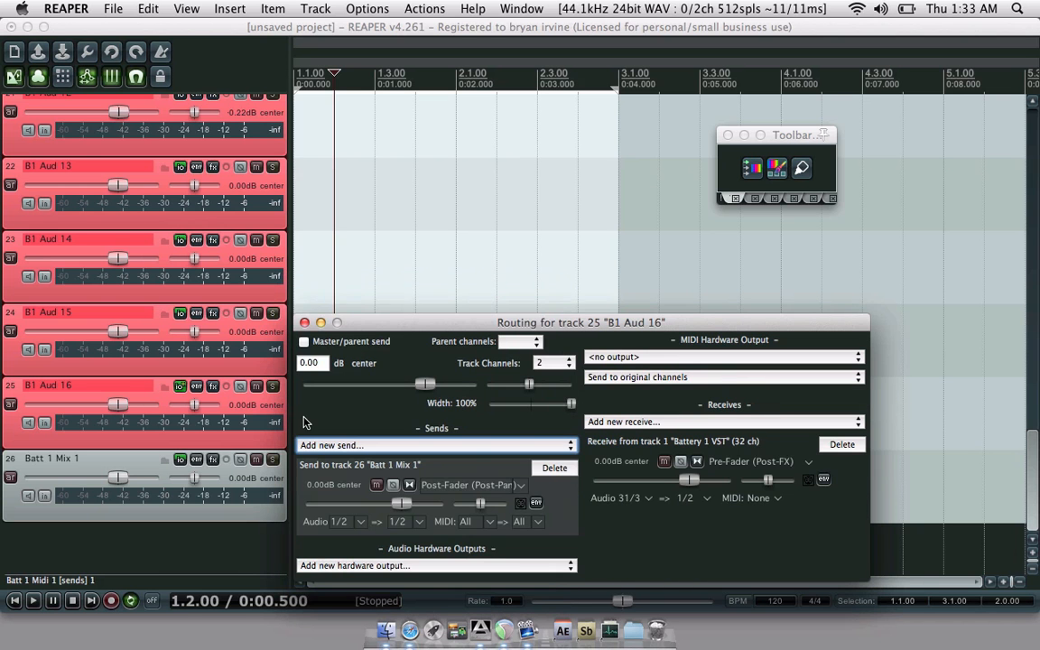
click(305, 323)
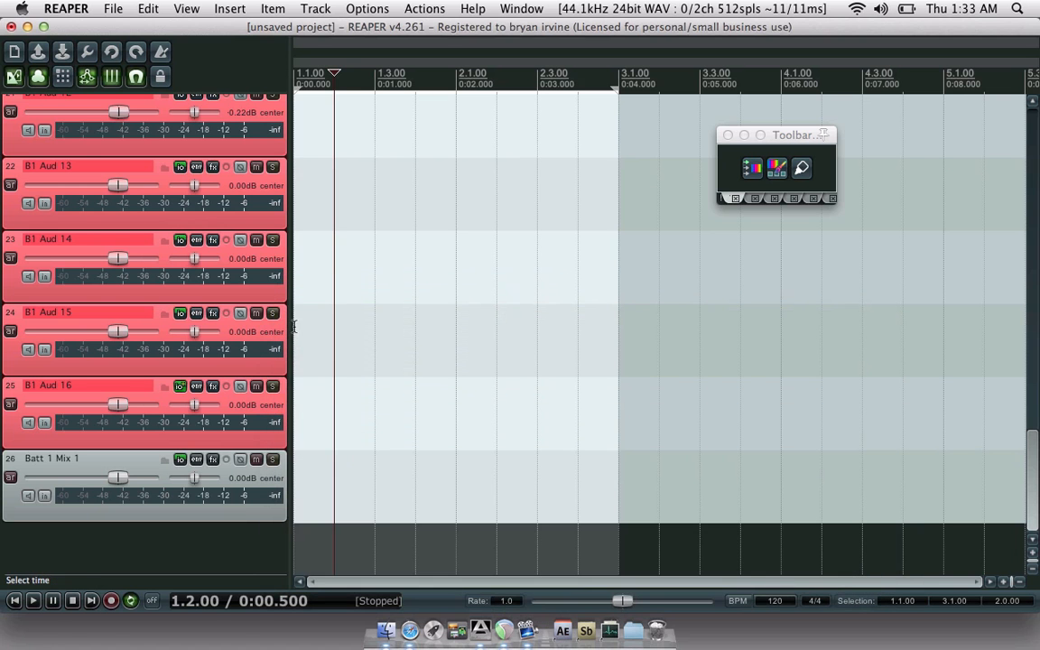
- Route B1 Aud 15 to Batt 1 Mix 1 instead of the master
click(181, 314)
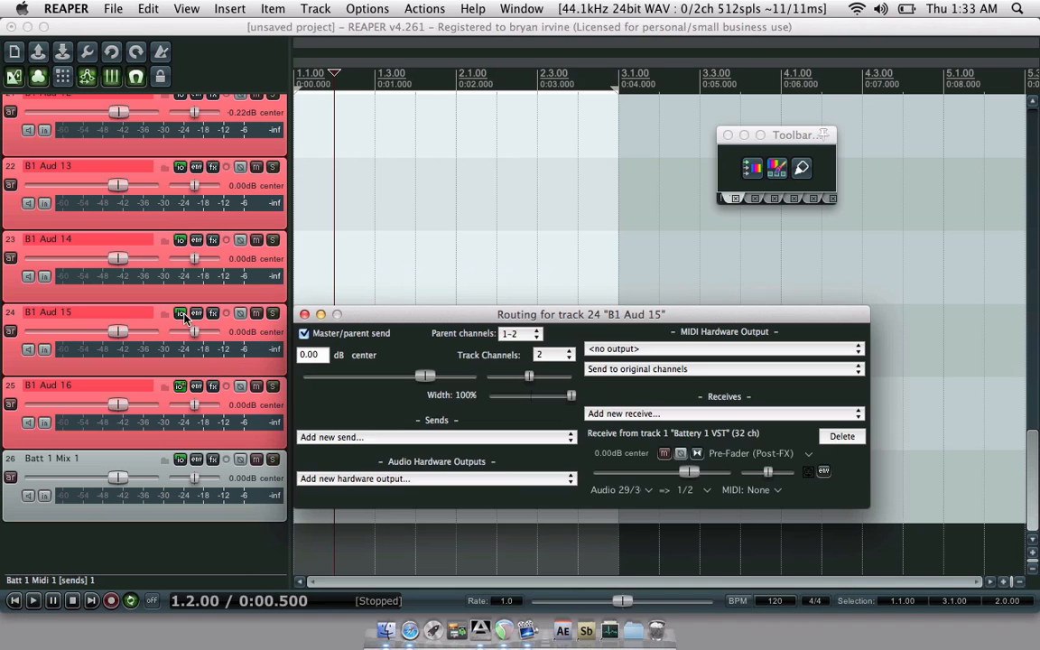
click(305, 334)
click(357, 438)
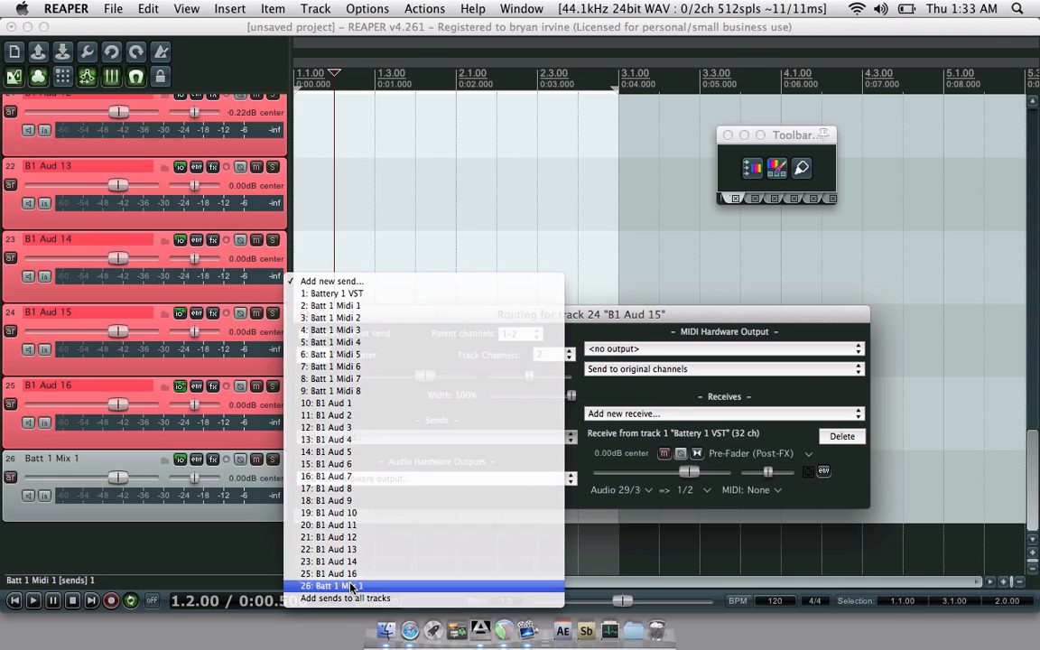
click(352, 587)
click(304, 247)
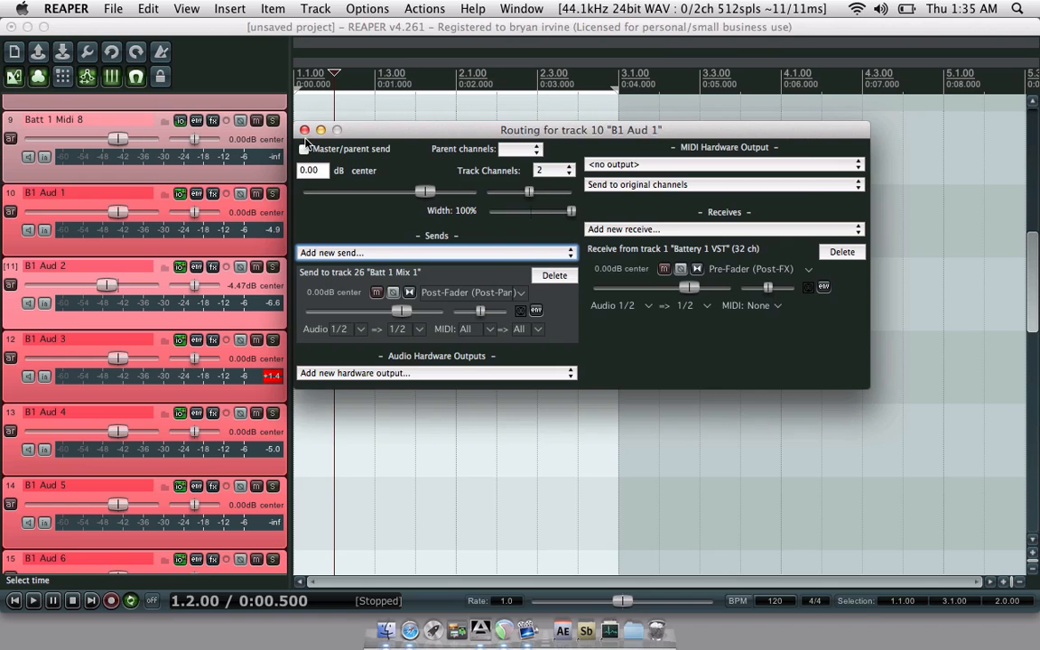
click(304, 130)
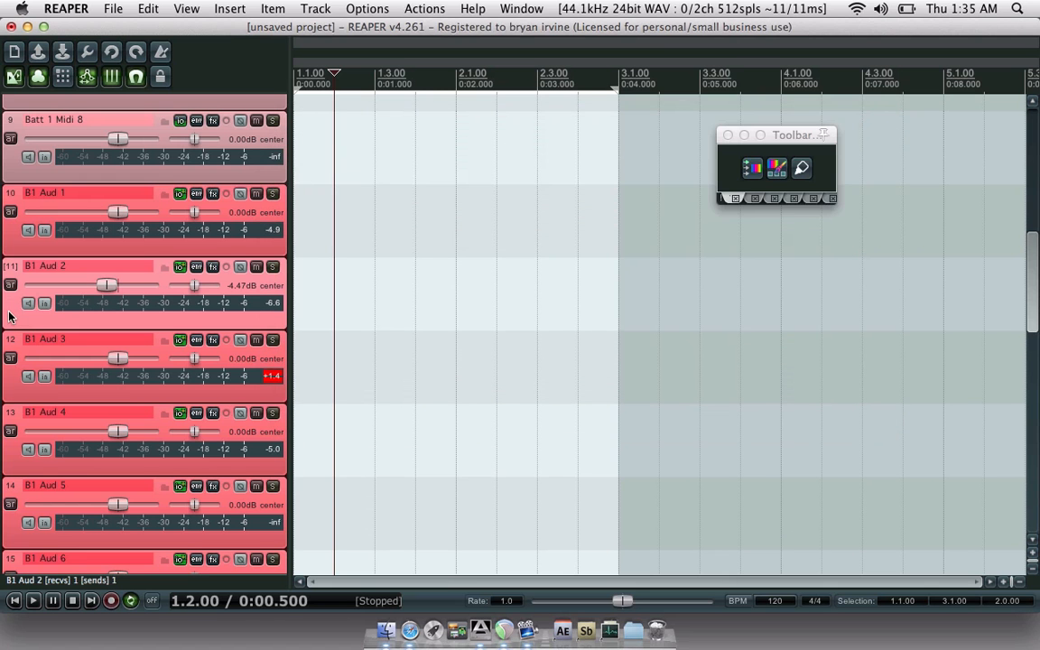
- Check the routing of B1 Aud 16, 15 and 14
scroll(9, 316, down, 8)
scroll(9, 316, down, 4)
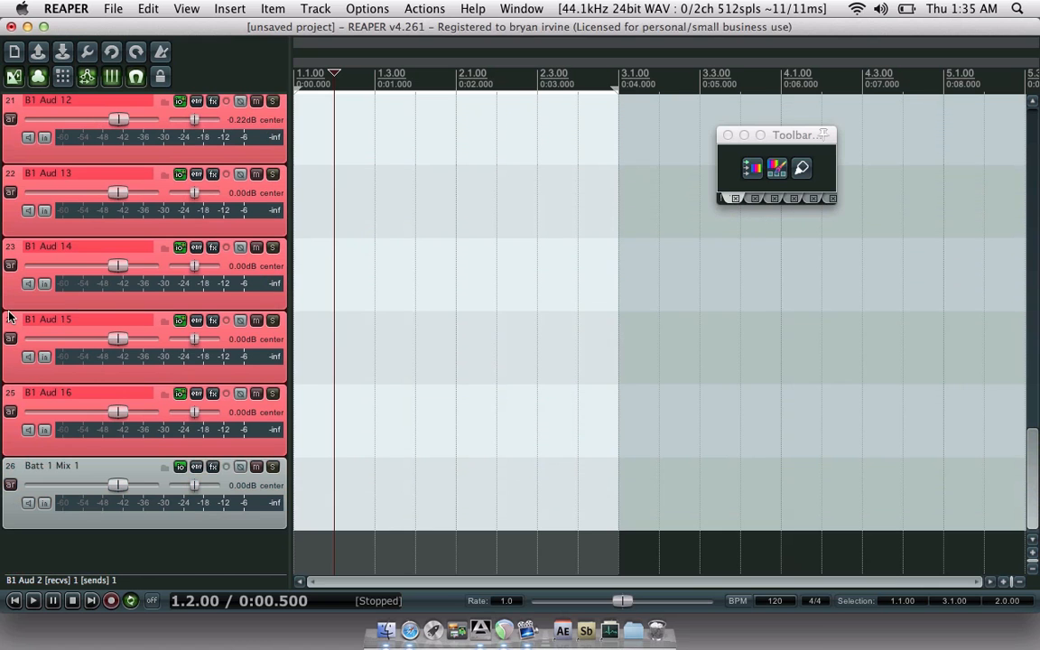
click(179, 395)
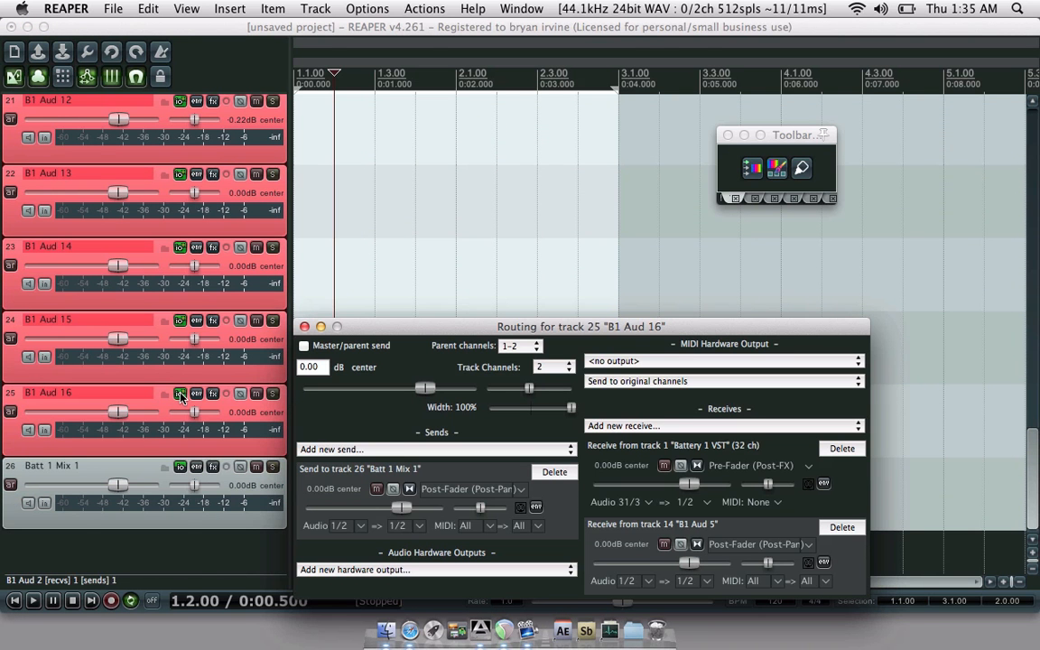
click(180, 396)
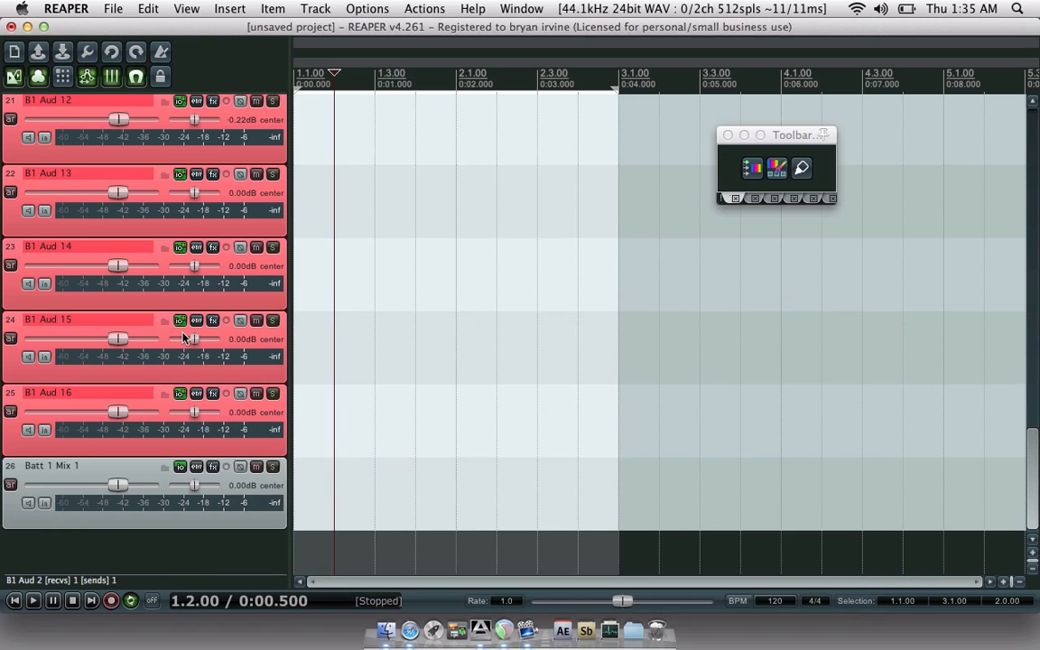
click(180, 322)
click(180, 321)
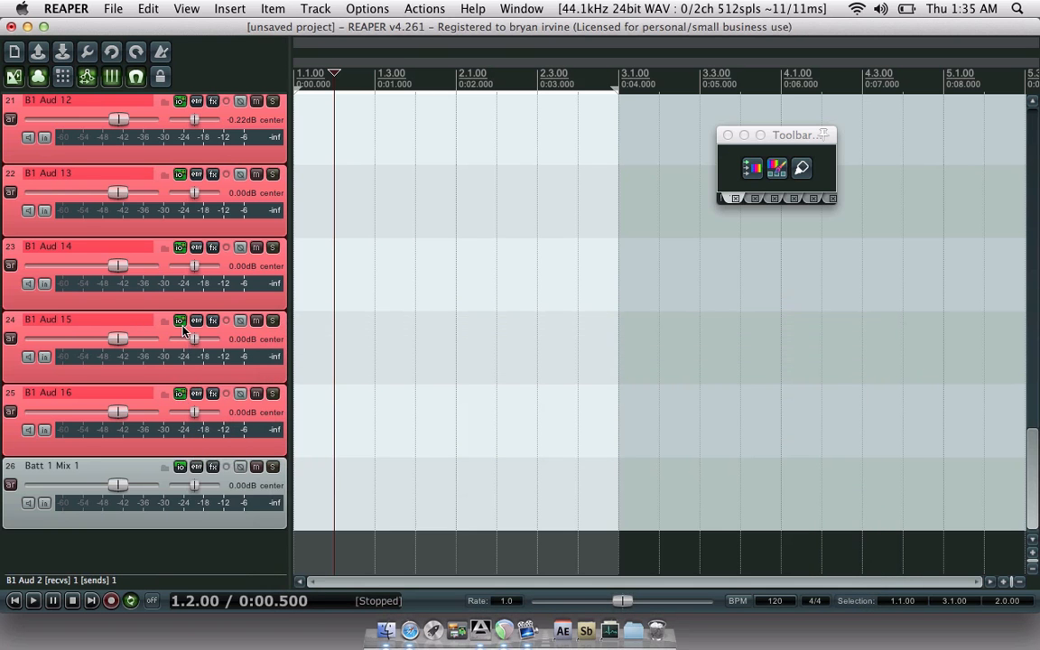
click(180, 249)
click(180, 249)
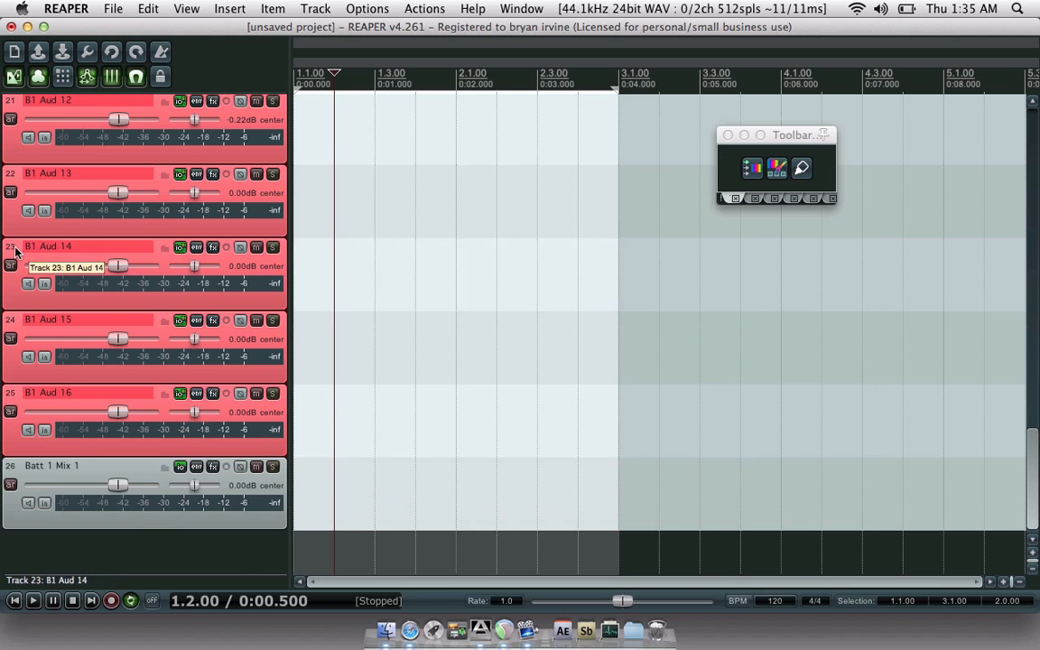
- Check the routing of B1 Aud 13, 12 and 11
scroll(16, 253, up, 2)
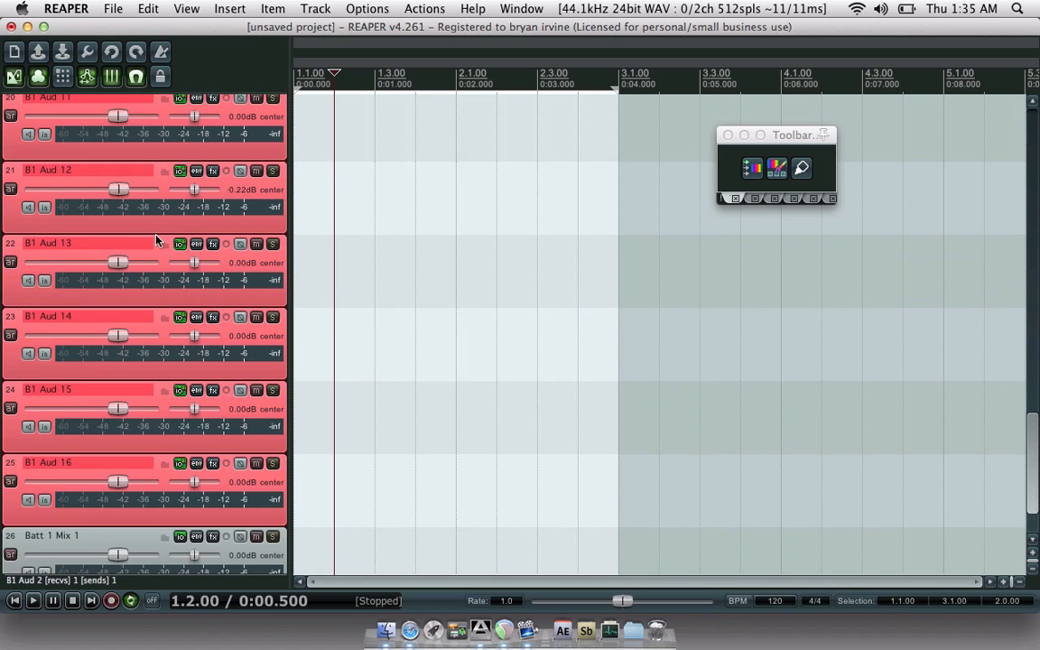
click(180, 246)
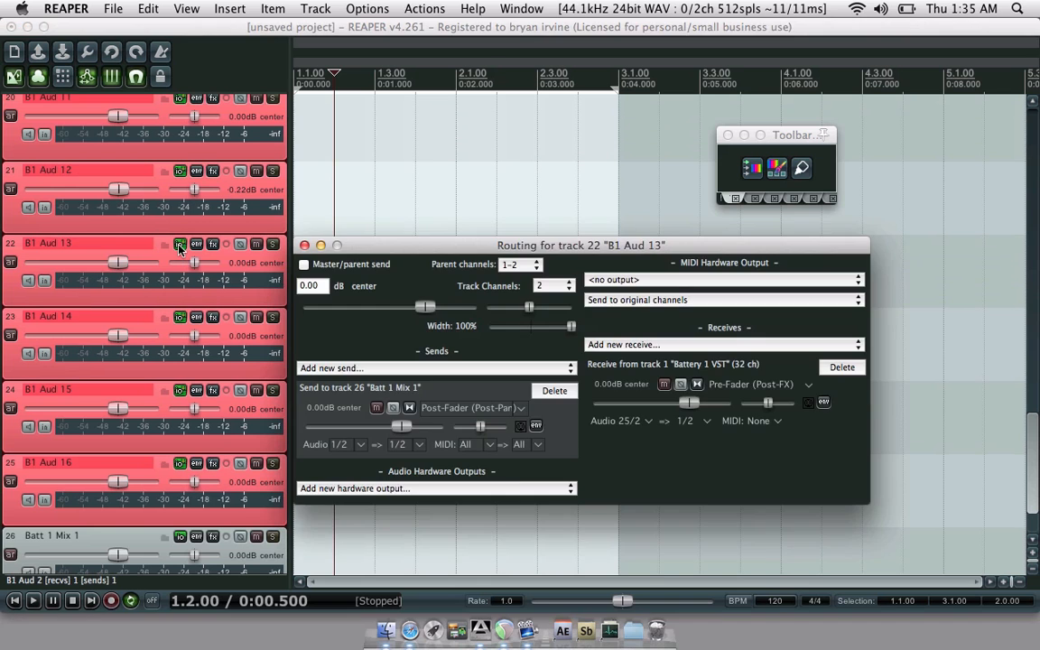
click(180, 246)
click(181, 172)
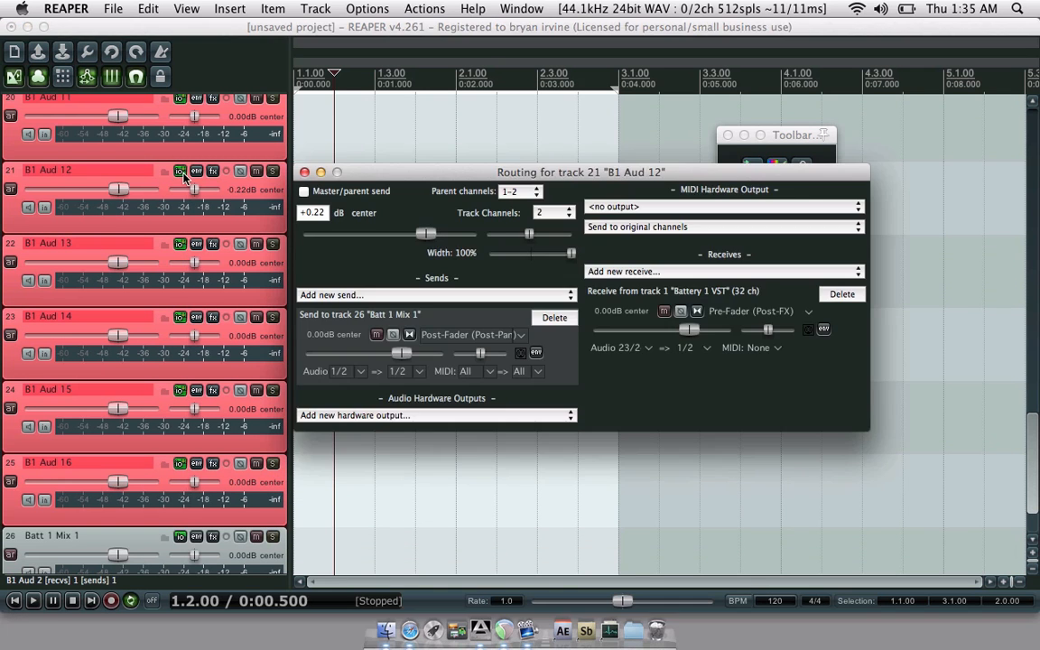
click(181, 172)
click(181, 98)
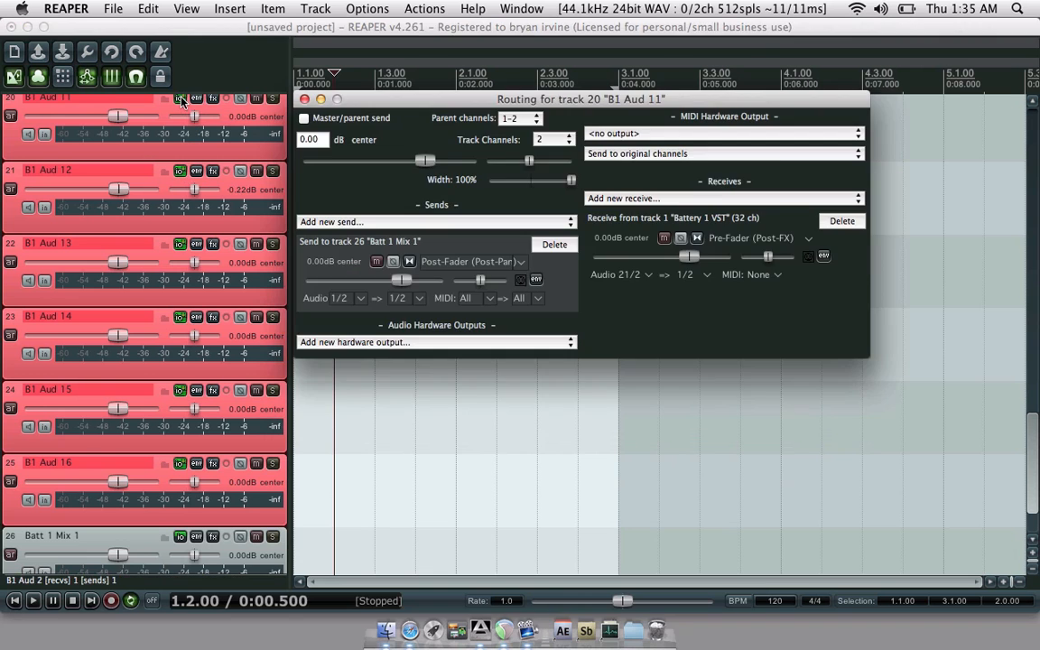
click(181, 98)
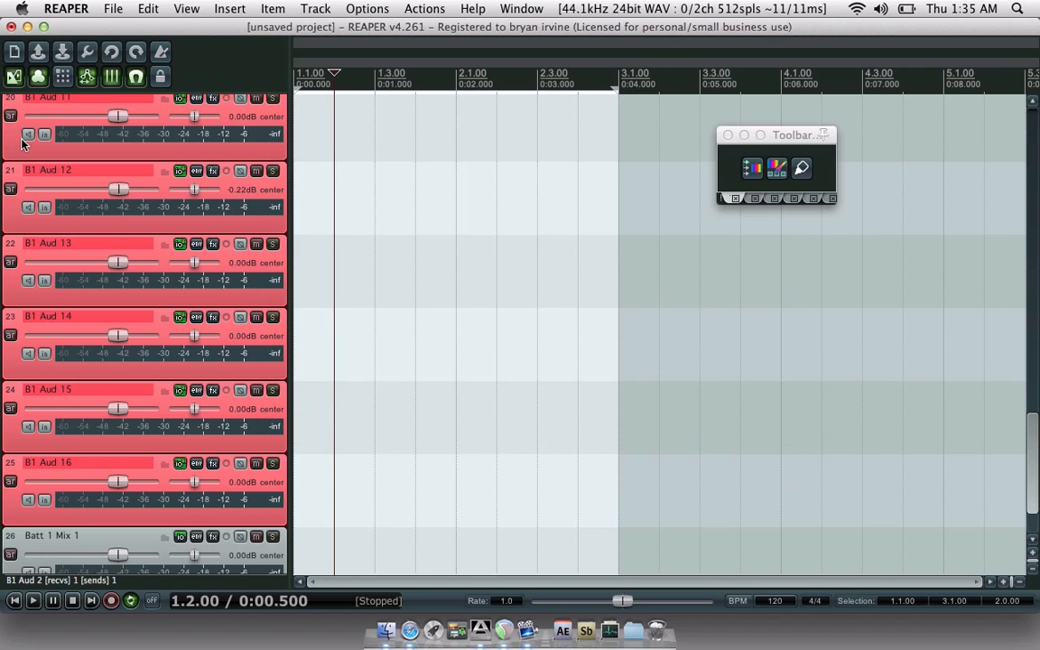
- Check the routing of B1 Aud 10 down to B1 Aud 6
scroll(14, 147, up, 5)
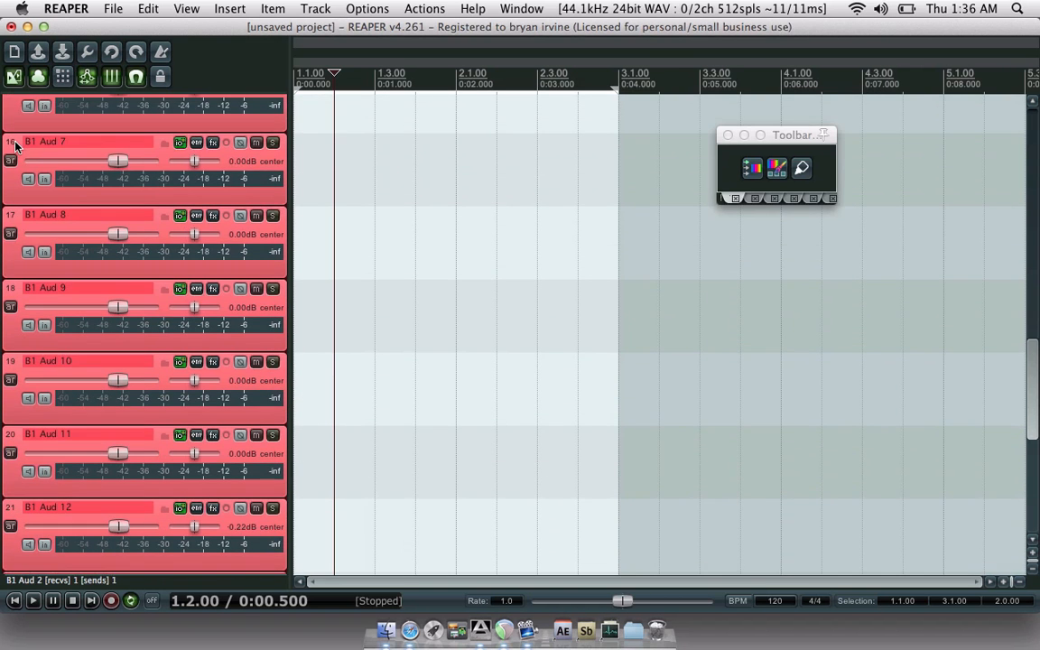
click(181, 362)
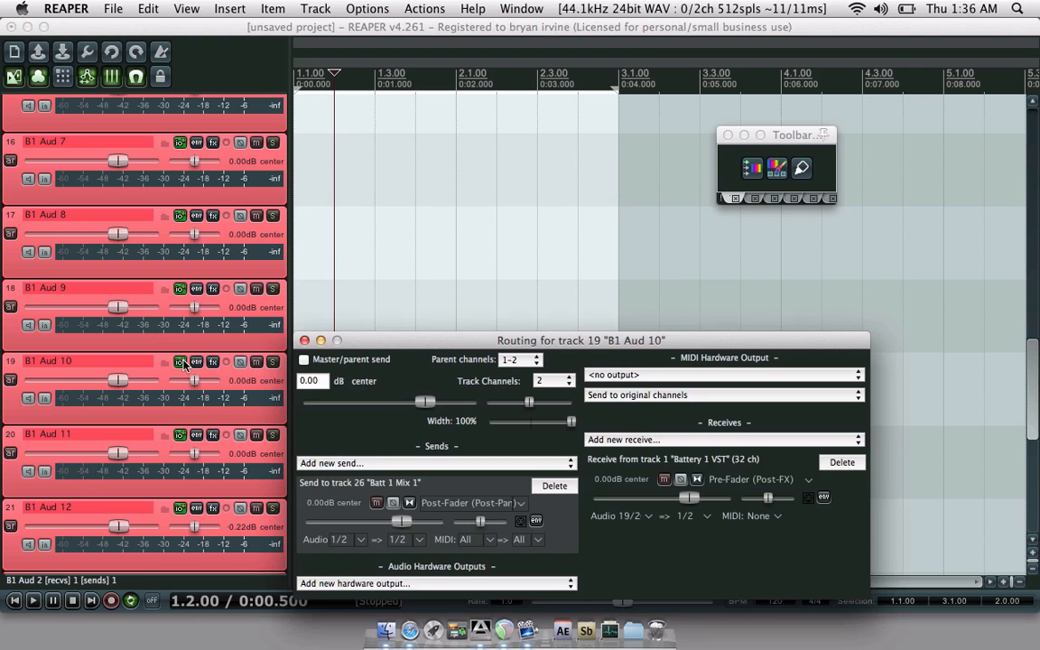
click(182, 362)
click(181, 290)
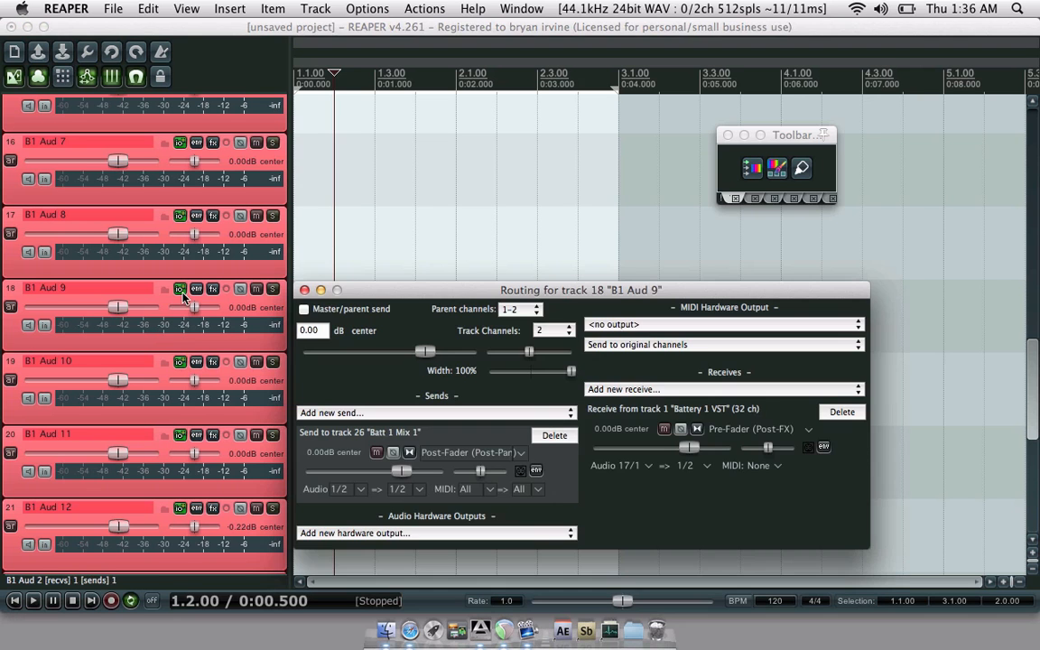
click(181, 291)
click(182, 218)
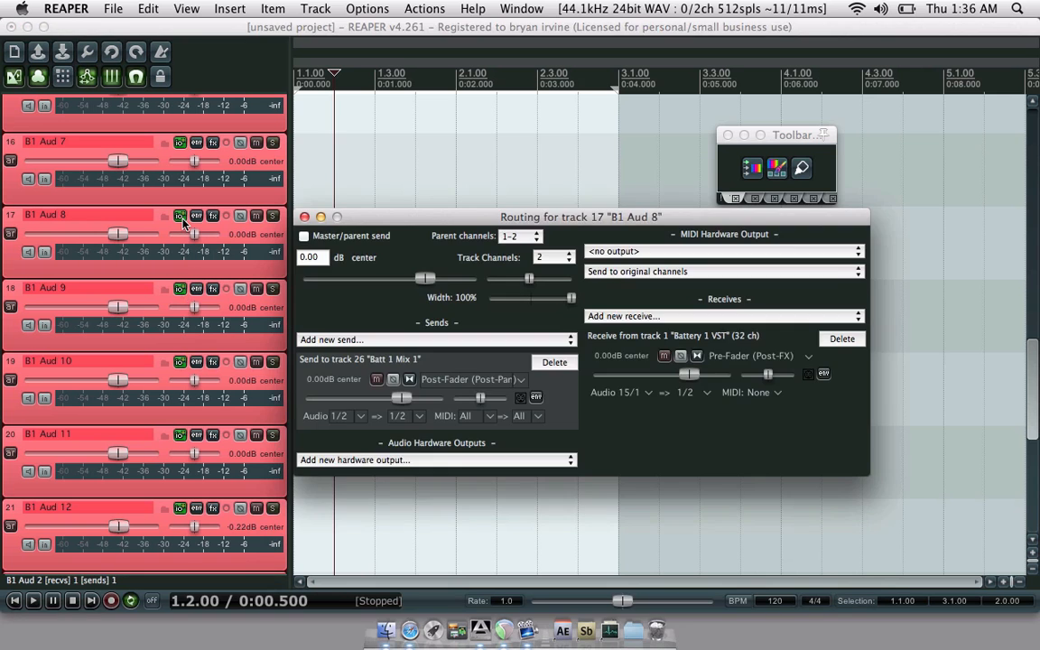
click(182, 217)
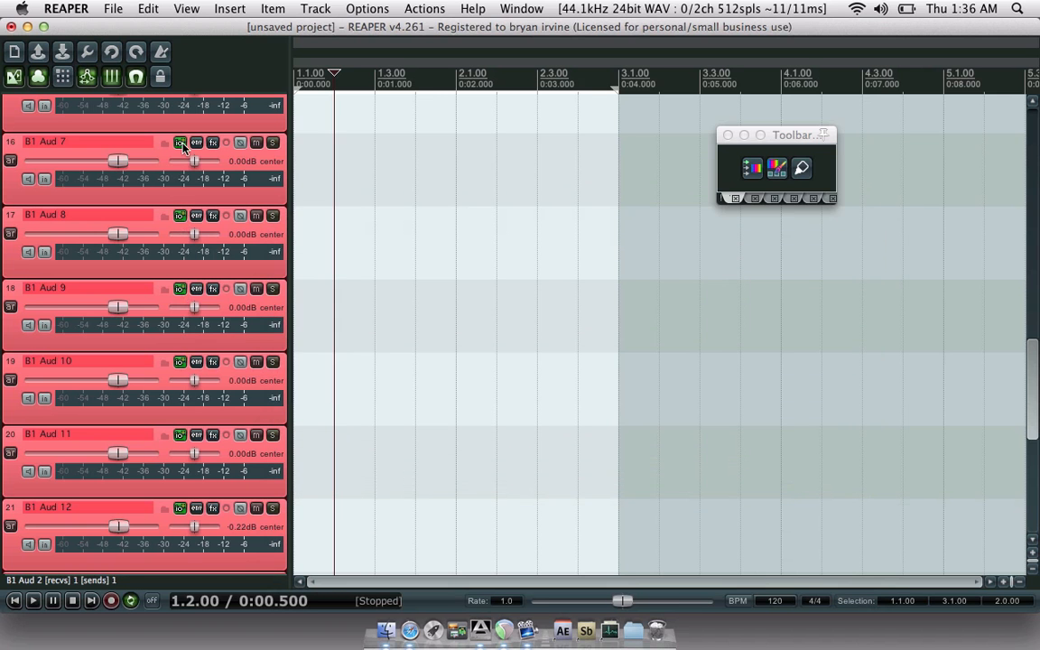
click(181, 143)
click(181, 144)
scroll(11, 193, up, 1)
scroll(11, 194, up, 3)
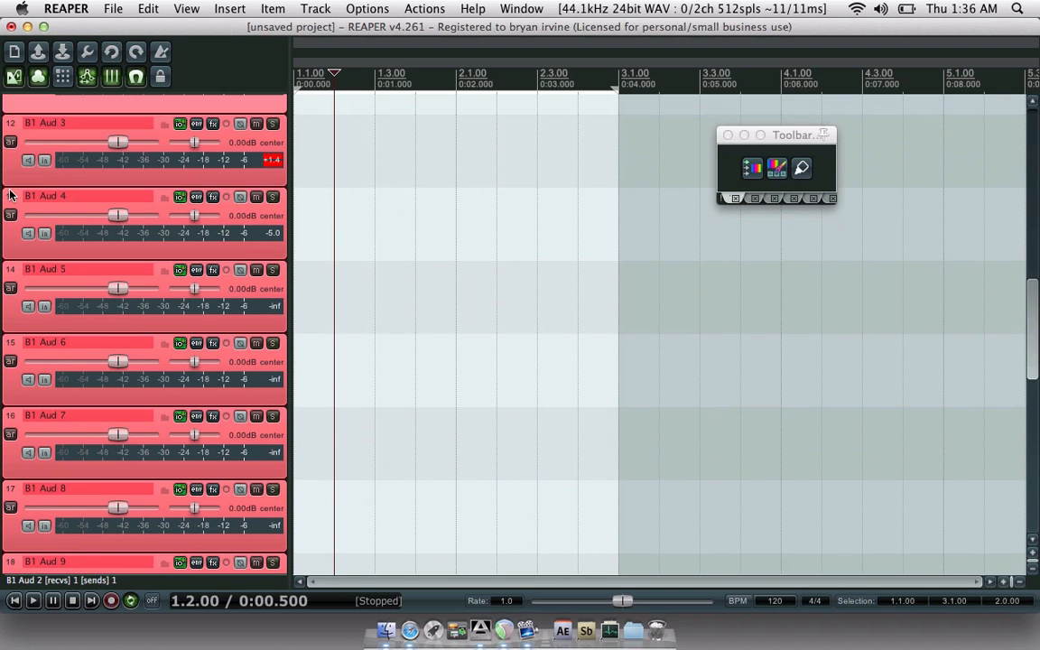
click(180, 344)
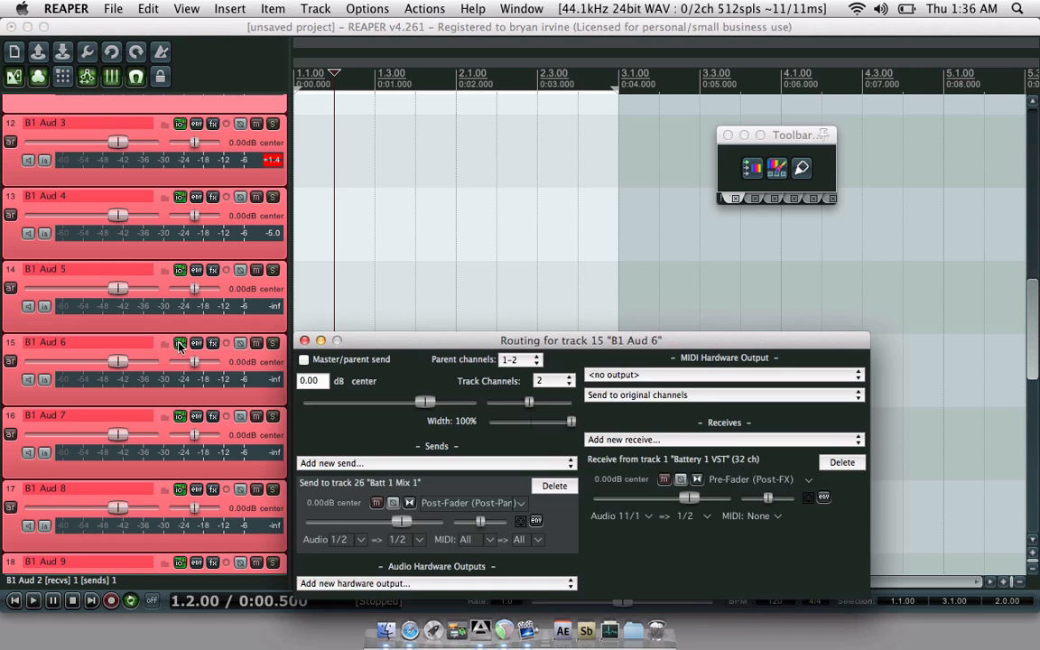
click(180, 344)
- Delete B1 Aud 5's send to B1 Aud 16 and add a send to Batt 1 Mix 1
click(181, 270)
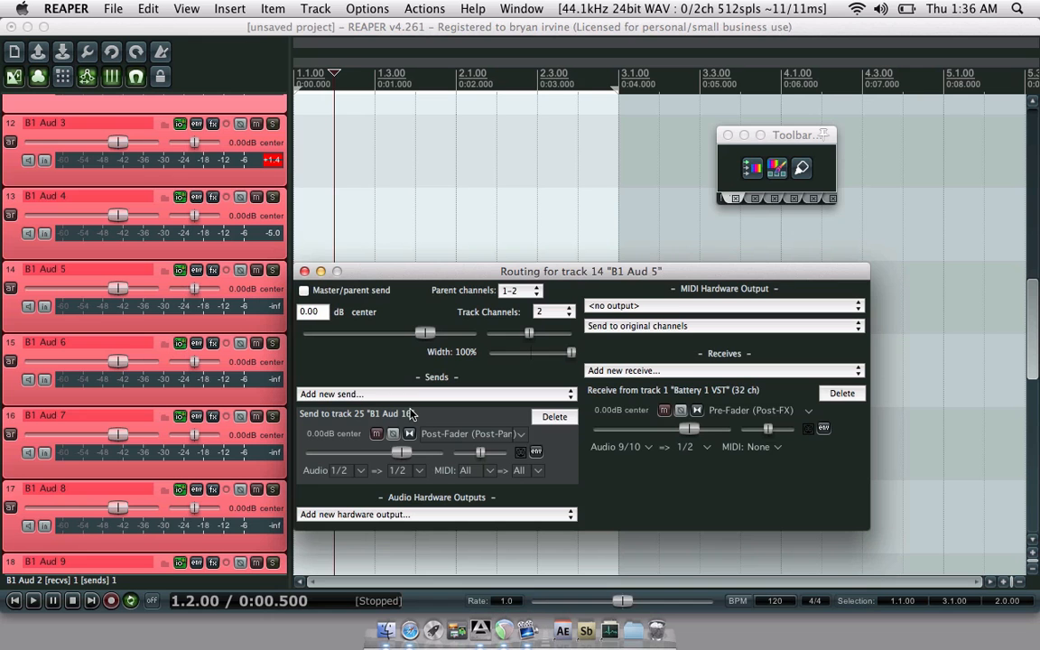
click(554, 417)
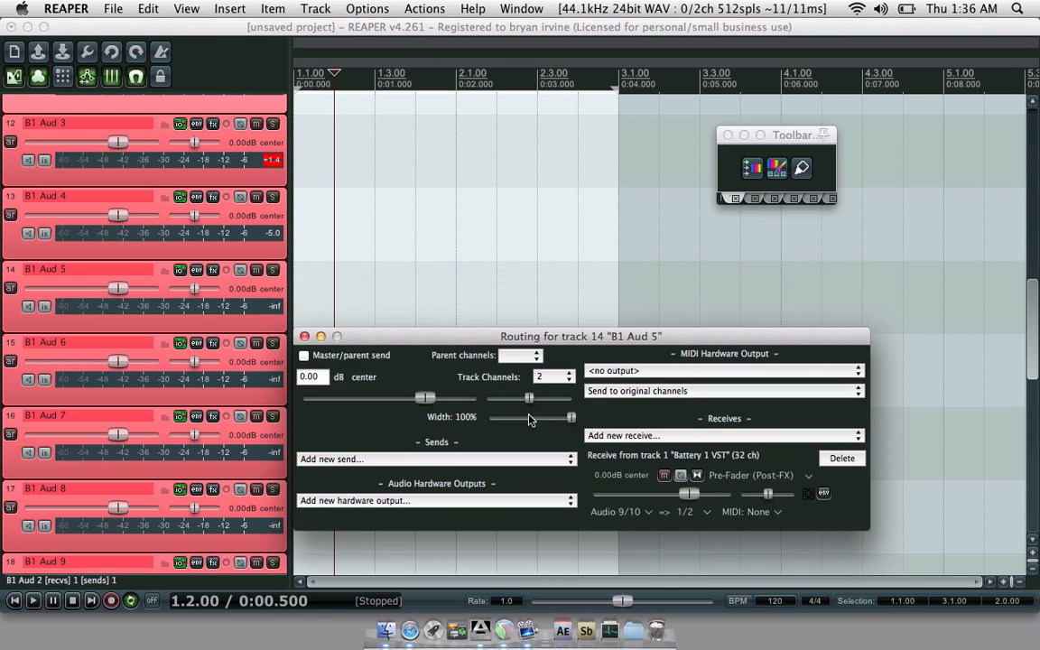
click(458, 460)
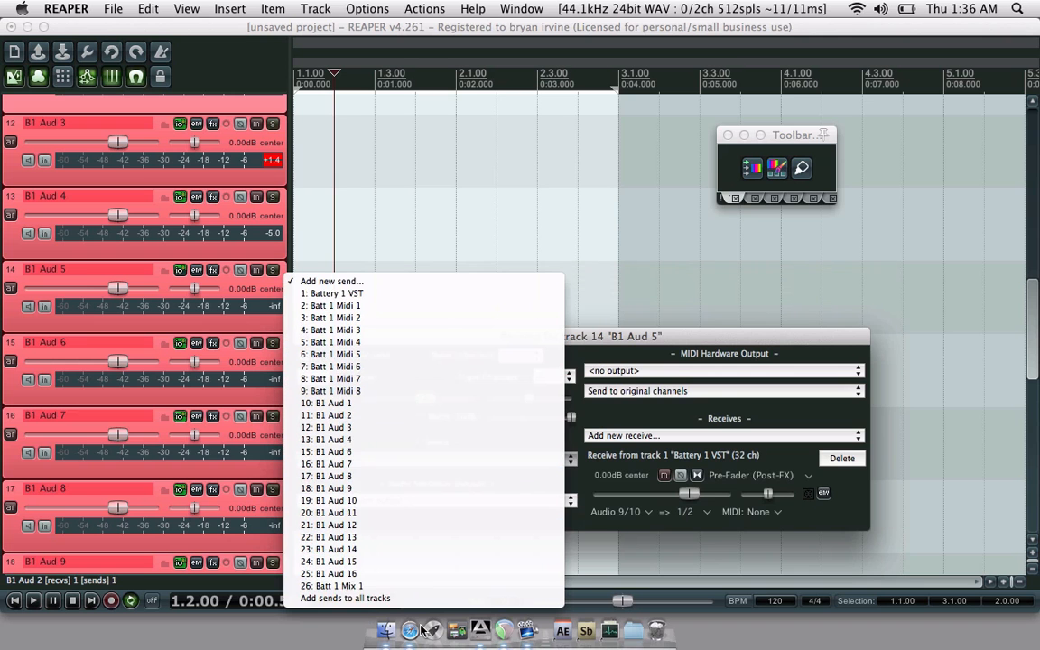
click(388, 586)
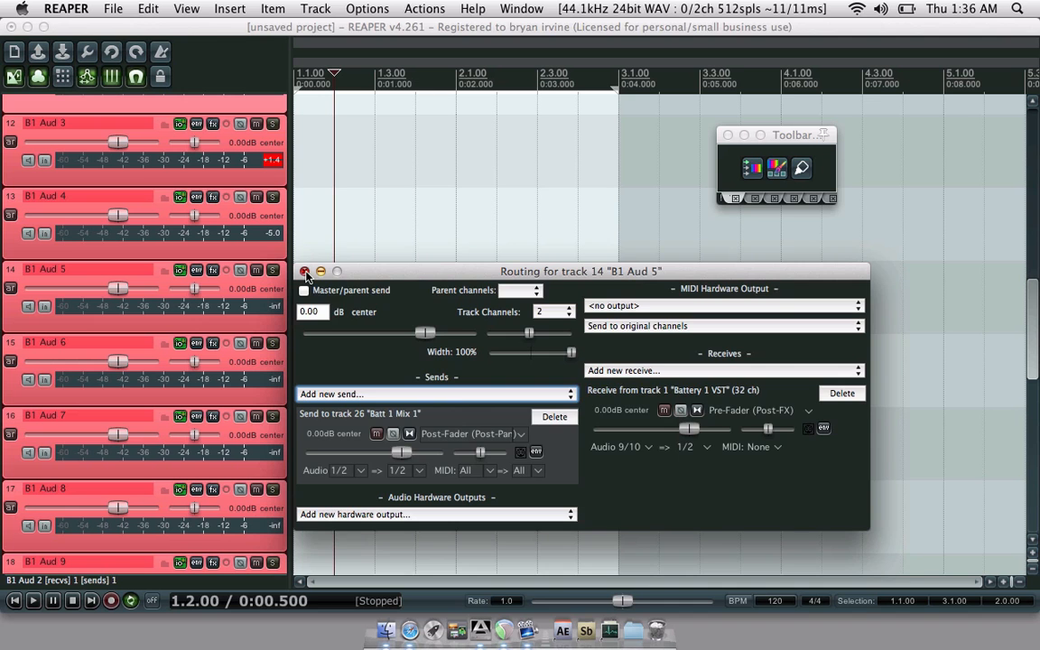
click(305, 272)
- Check the routing of B1 Aud 4 and B1 Aud 3
click(180, 198)
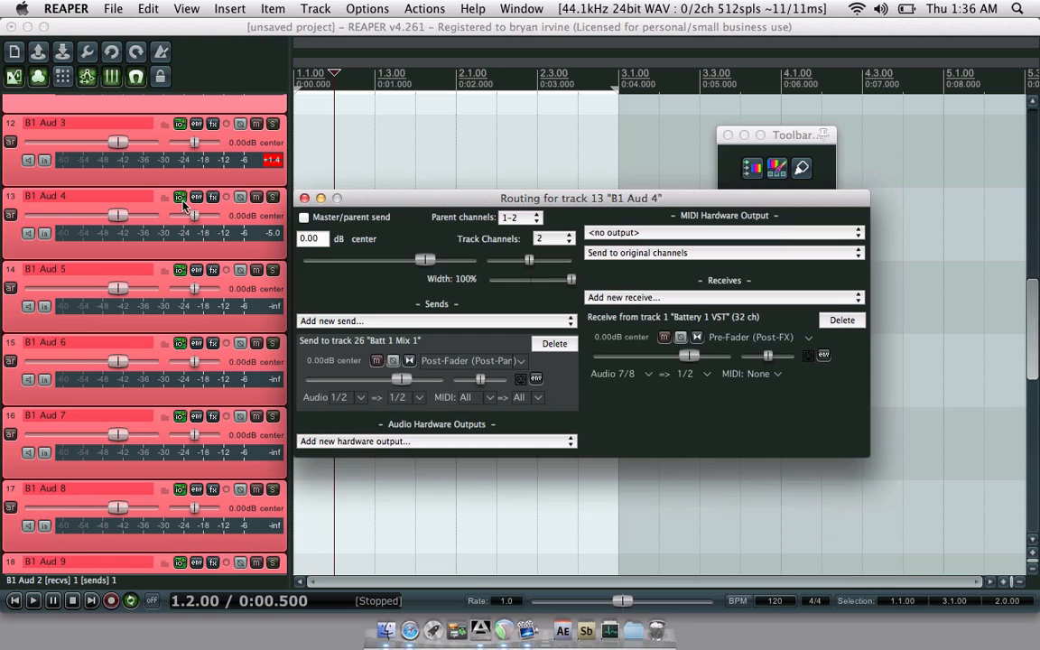
click(181, 199)
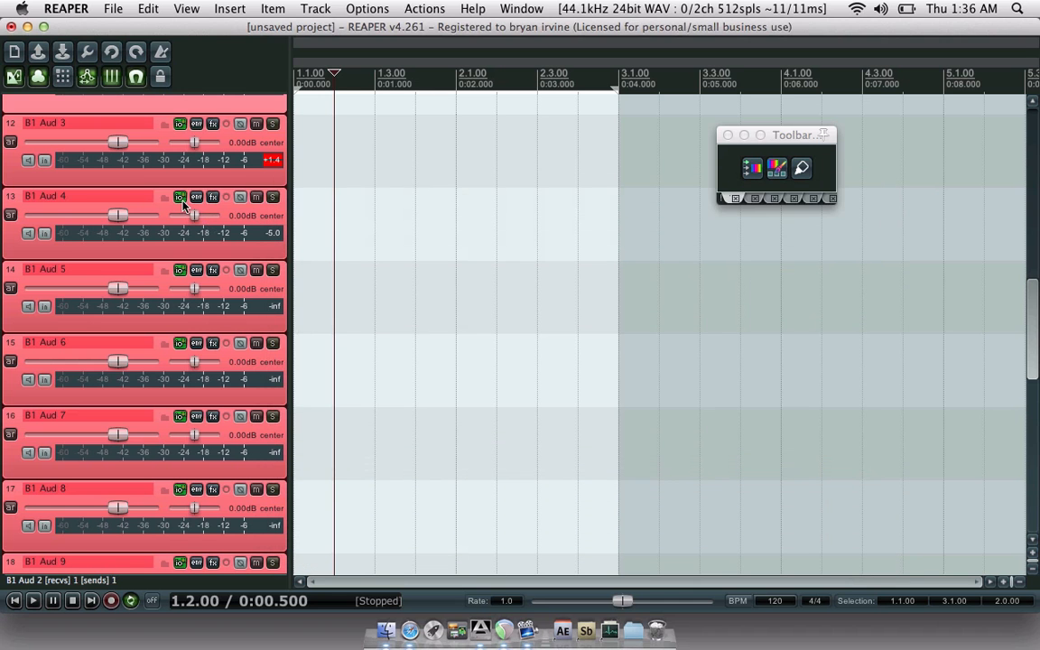
click(180, 123)
click(180, 123)
scroll(15, 175, up, 9)
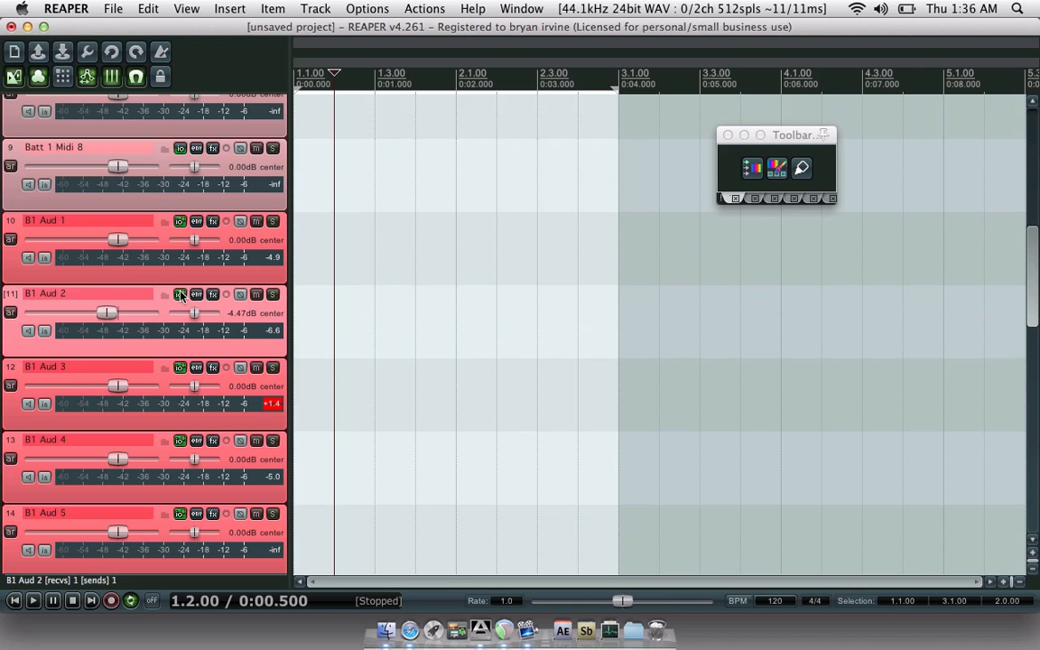
- Check the routing of B1 Aud 2 and B1 Aud 1, then close the routing window
click(180, 296)
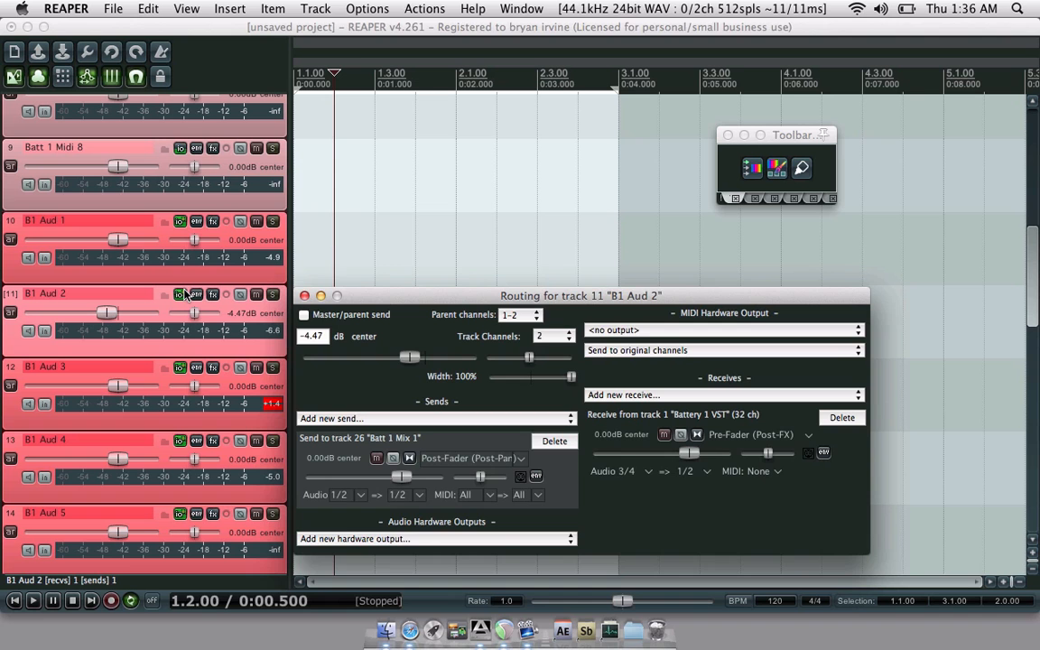
click(181, 295)
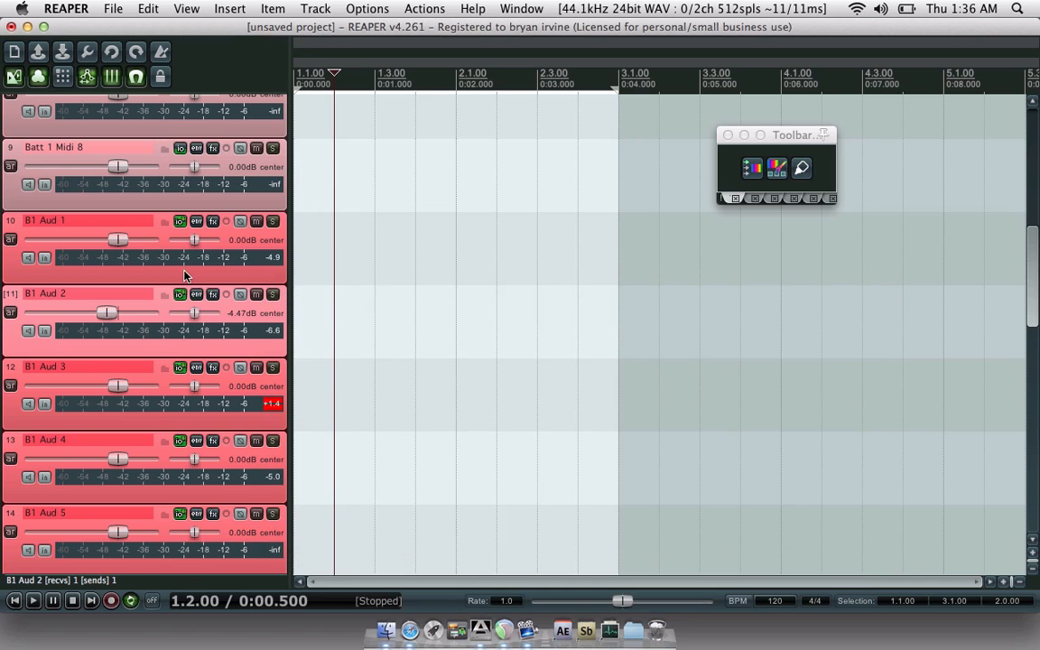
click(180, 222)
click(180, 222)
click(11, 195)
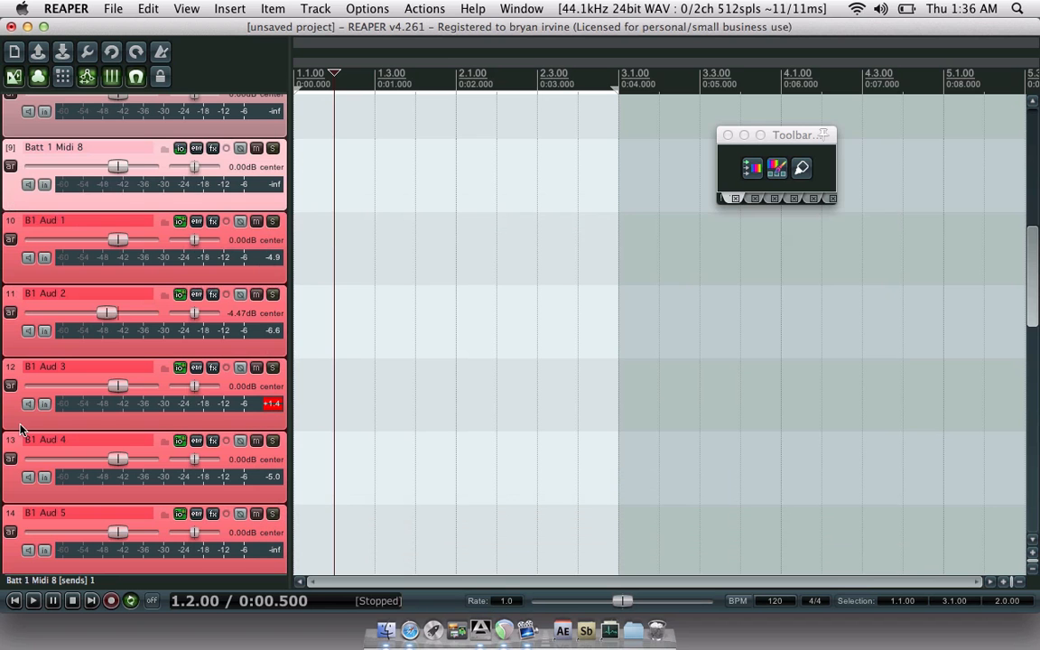
- Reset the clipped peak reading on the B1 Aud 3 track
scroll(9, 420, down, 1)
scroll(9, 420, down, 10)
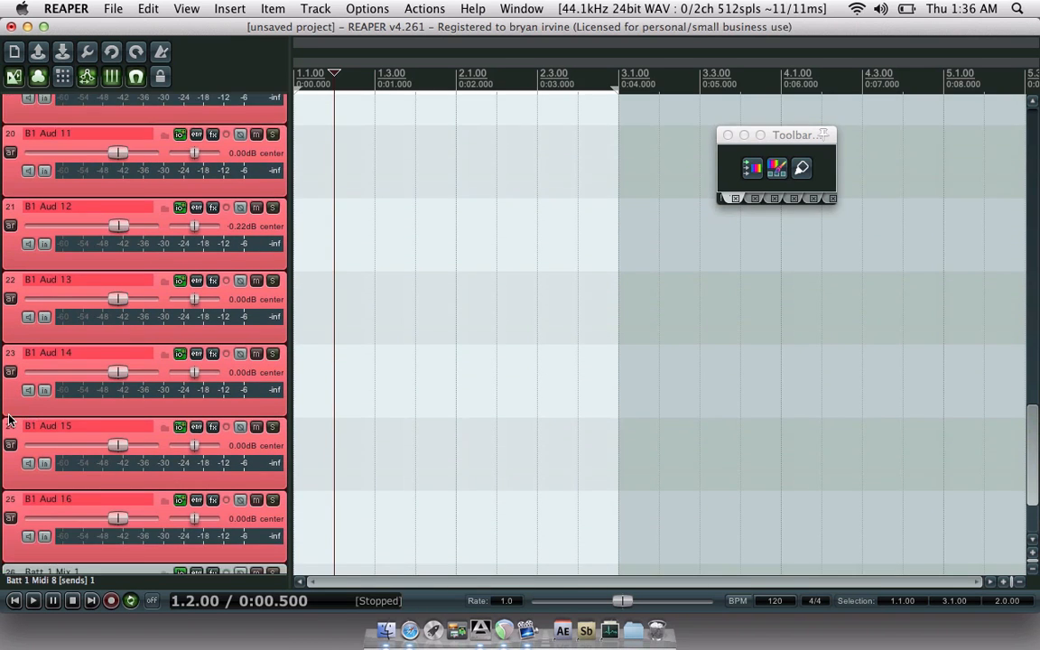
scroll(9, 420, up, 10)
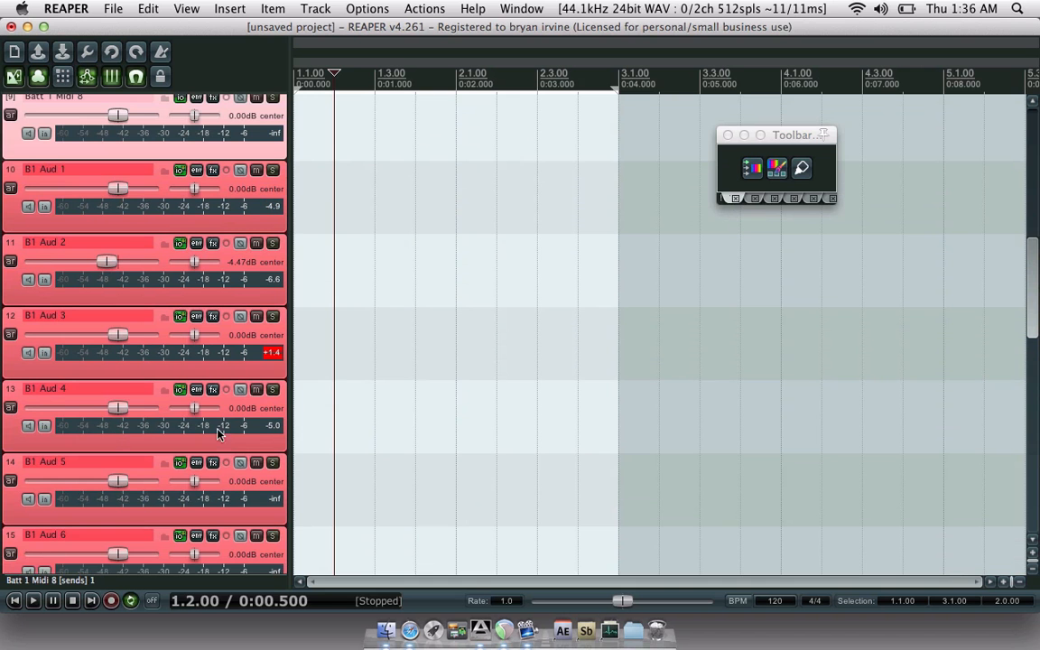
click(272, 352)
- Select every track from Battery 1 VST (track 1) down to Batt 1 Mix 1 (track 26)
scroll(18, 364, up, 8)
scroll(18, 364, up, 2)
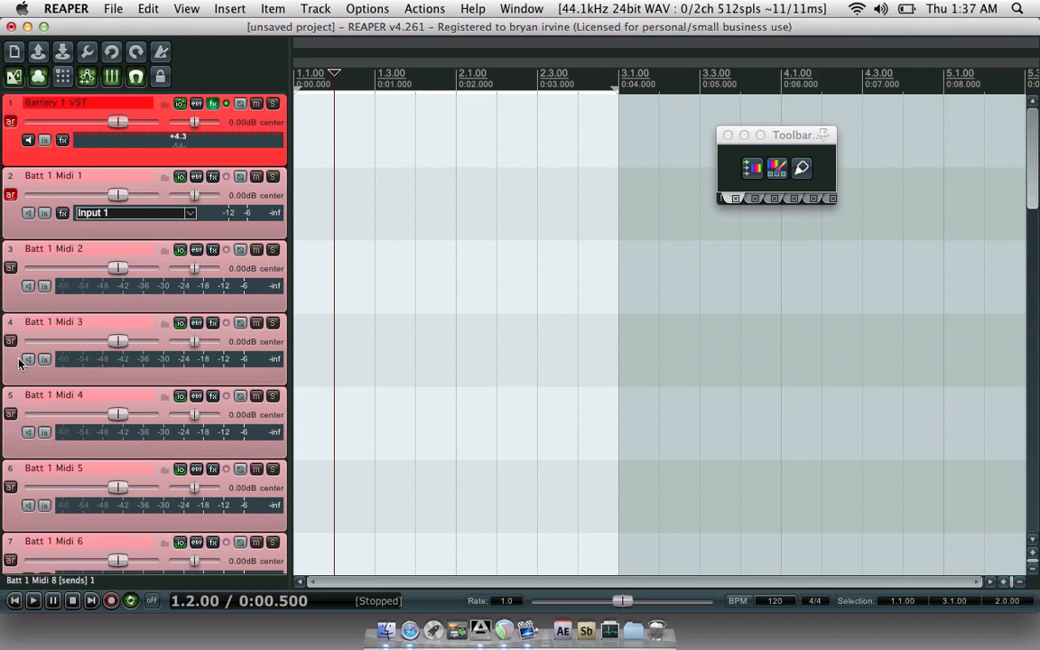
click(9, 157)
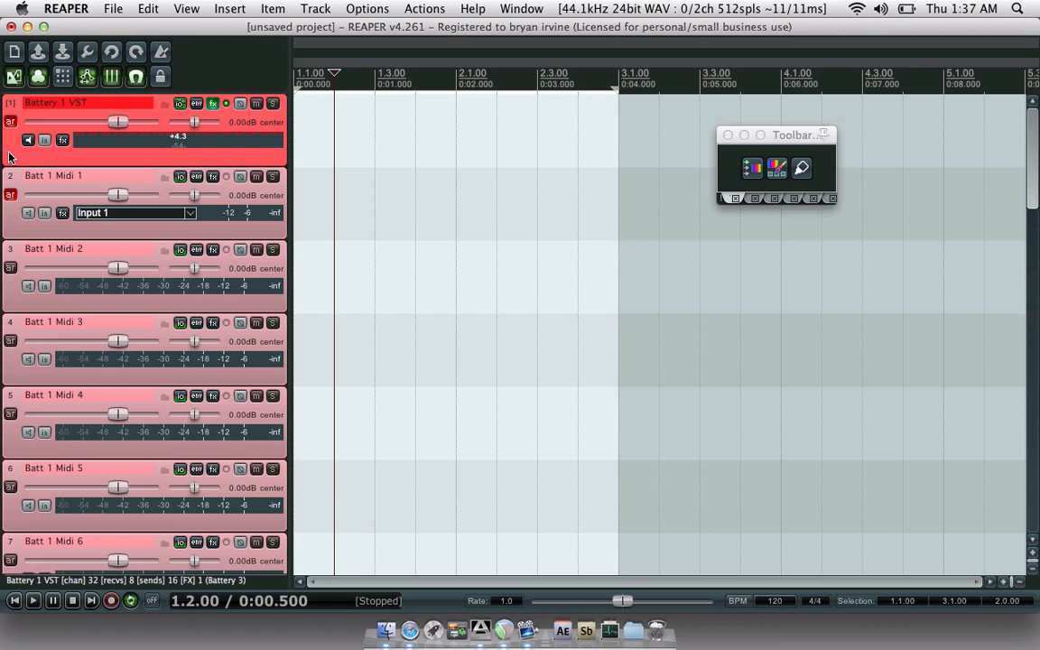
scroll(9, 157, down, 20)
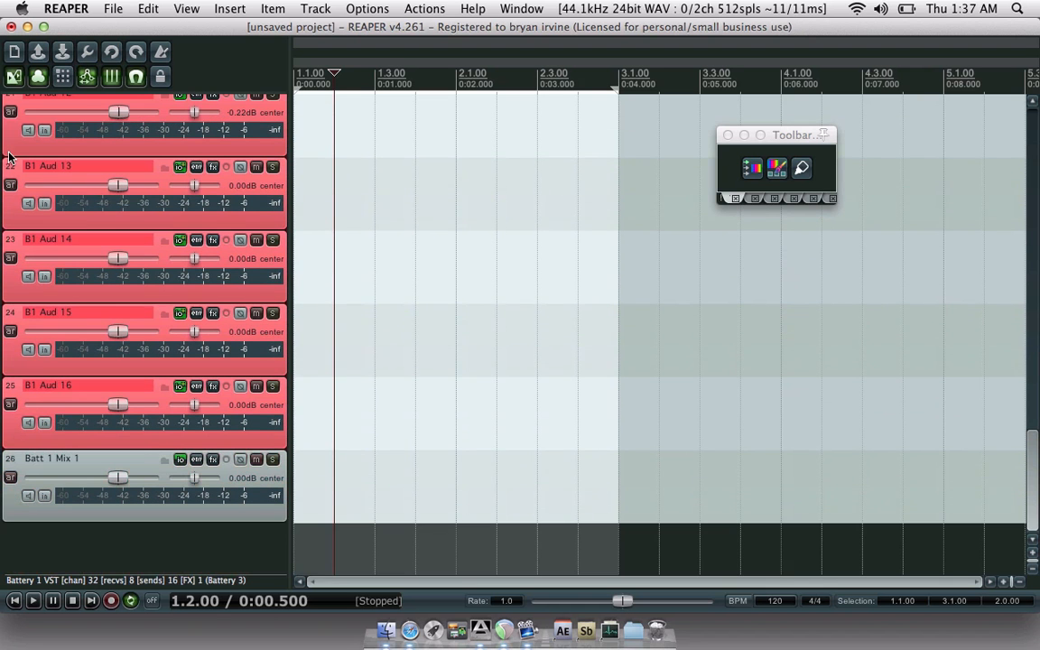
shift+click(9, 512)
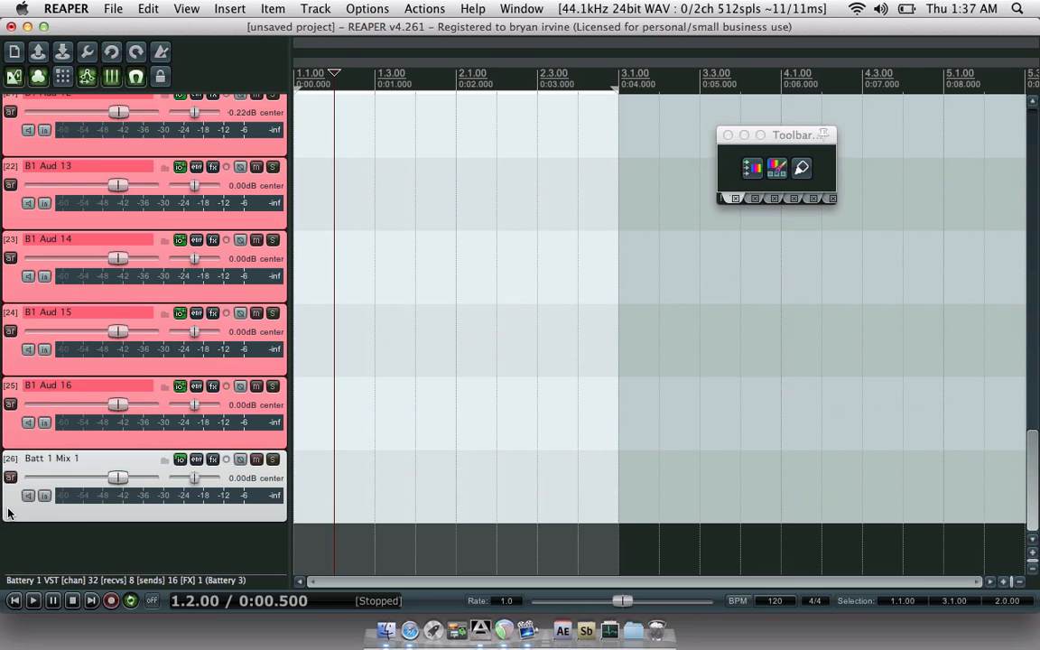
- Save the selected tracks as a track template, browsing to Documents > REAPER Media
right_click(140, 518)
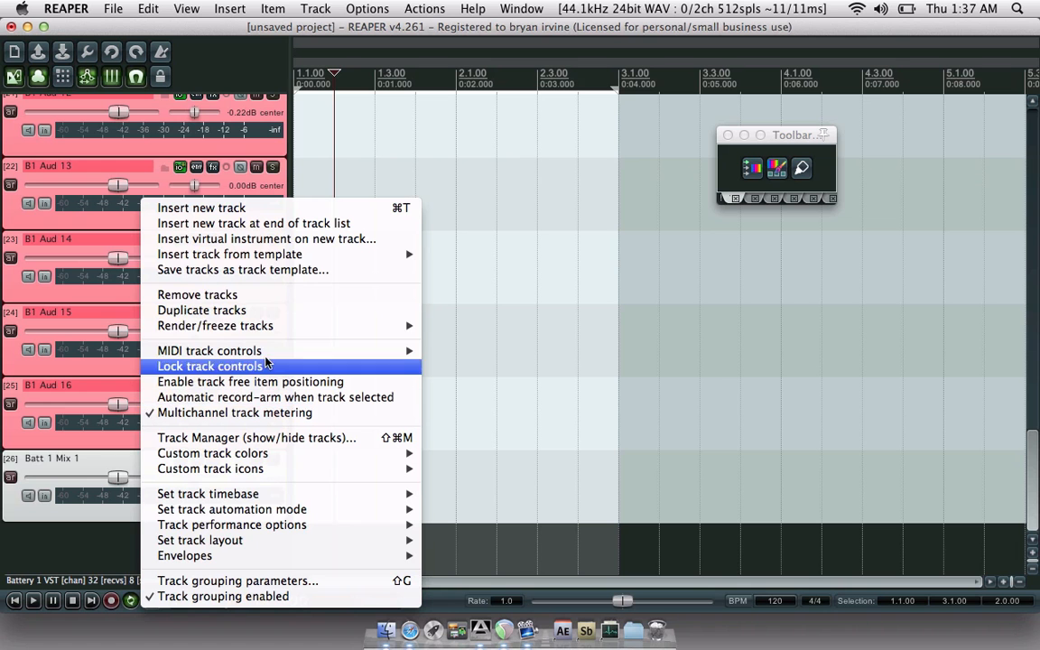
click(282, 271)
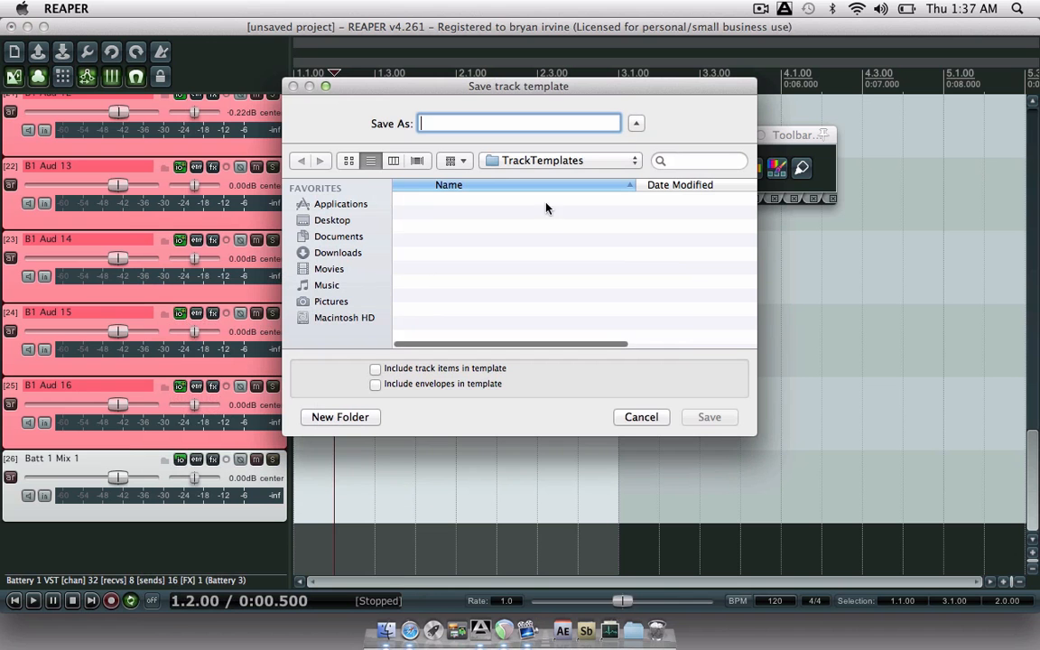
click(561, 160)
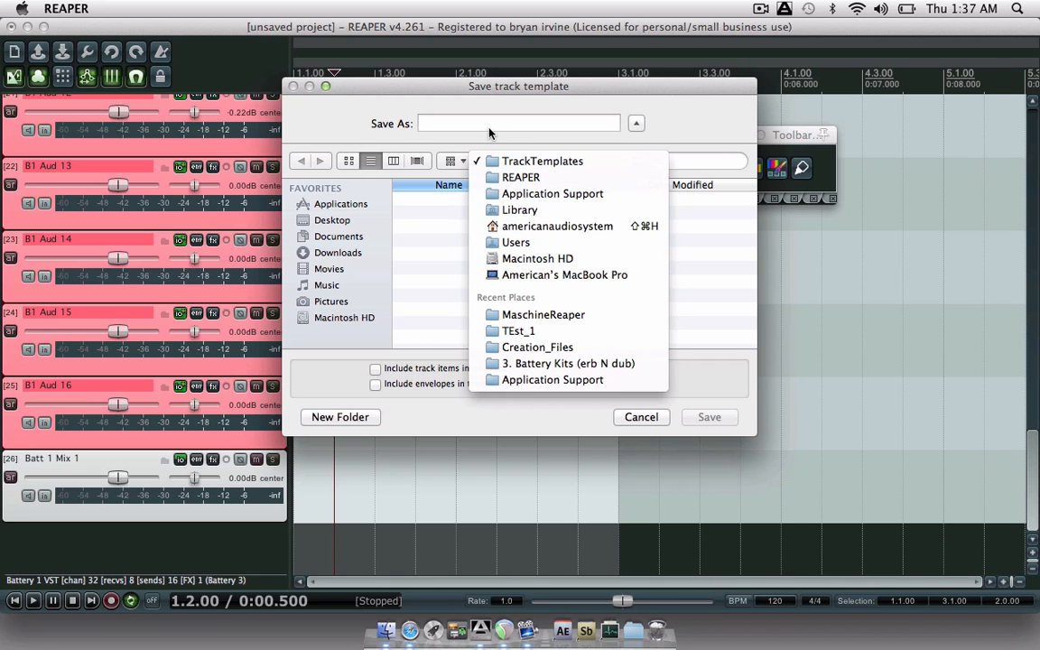
click(495, 227)
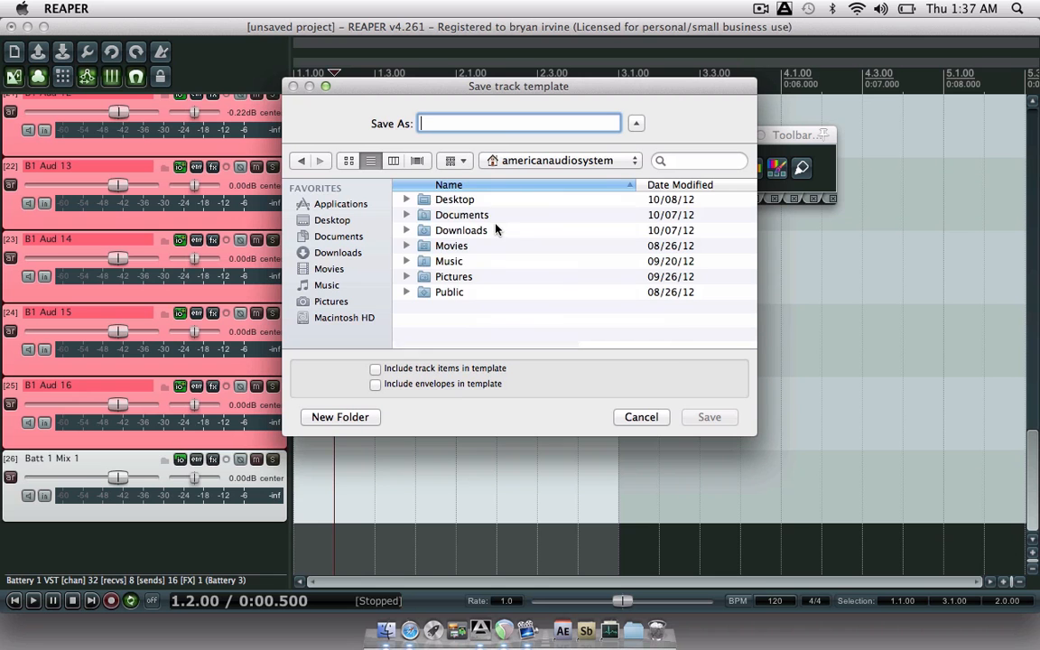
double_click(469, 215)
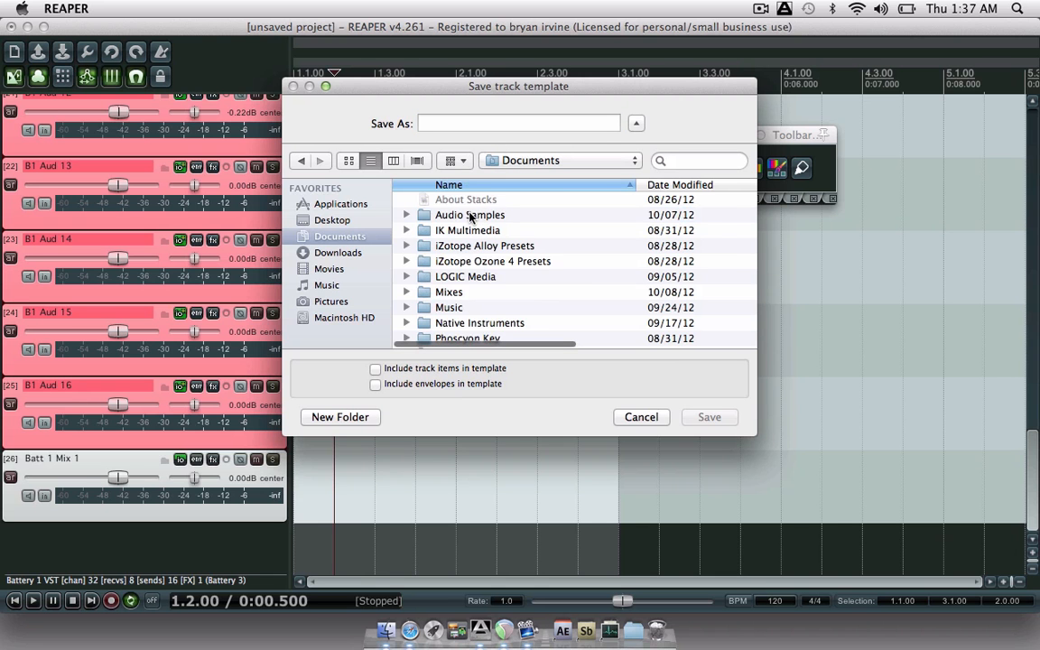
scroll(470, 216, down, 5)
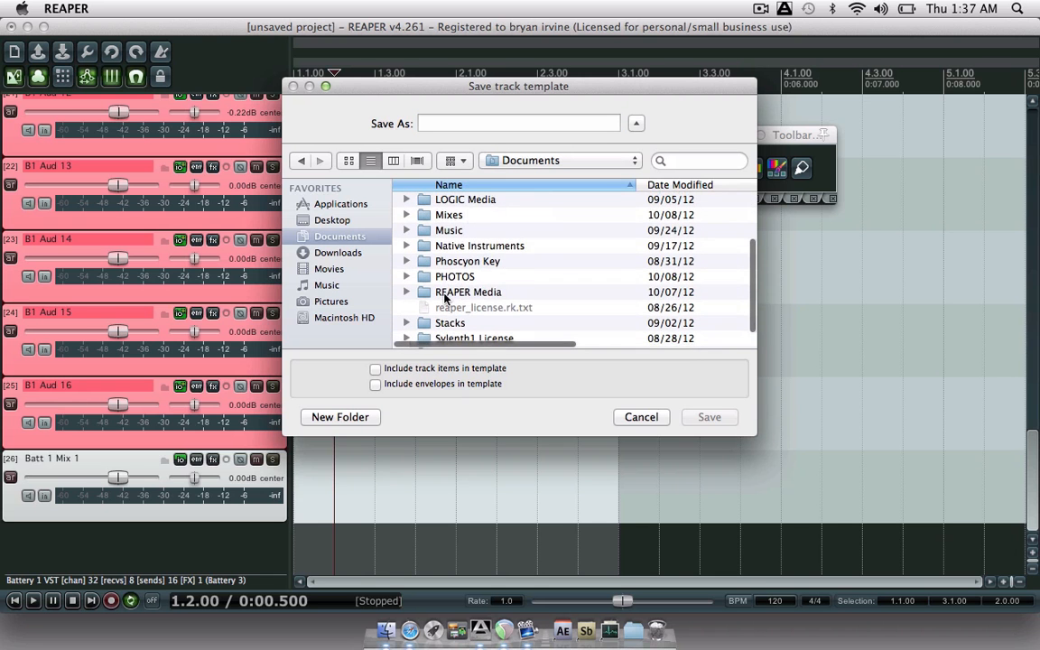
double_click(465, 293)
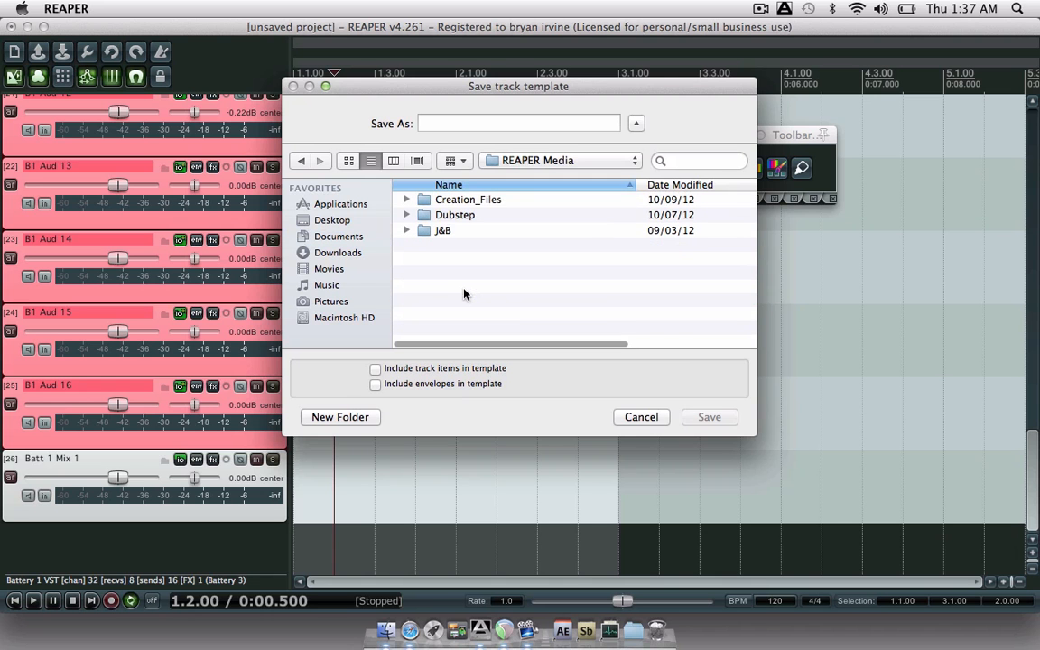
- Create a 'Track Templates M13' folder and save the template there as 'Battery_01'
click(342, 417)
text(Trac)
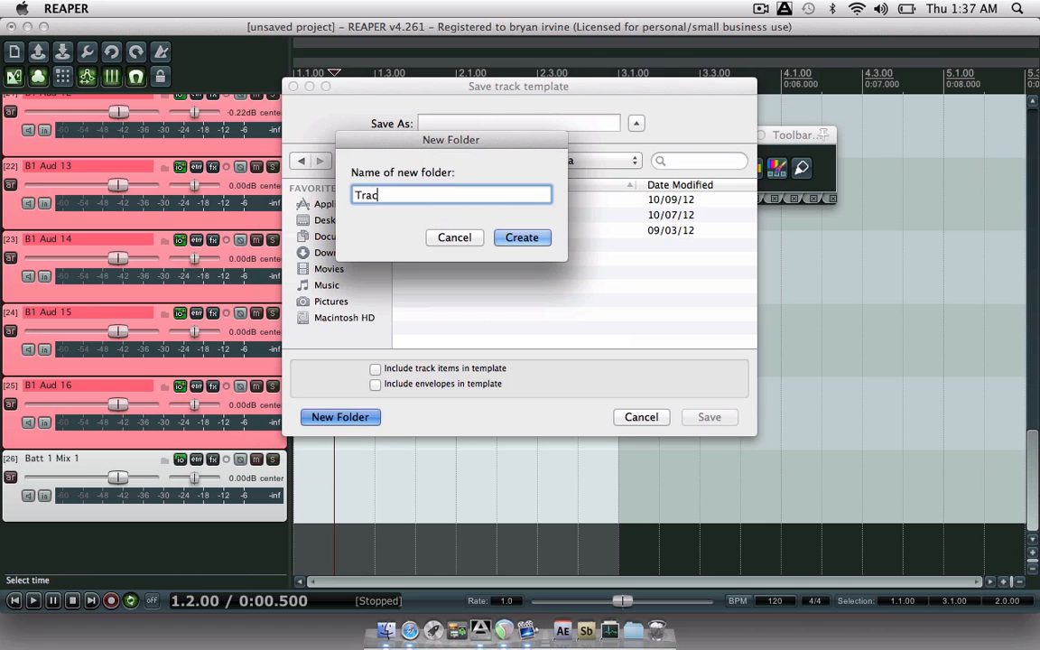
text(k)
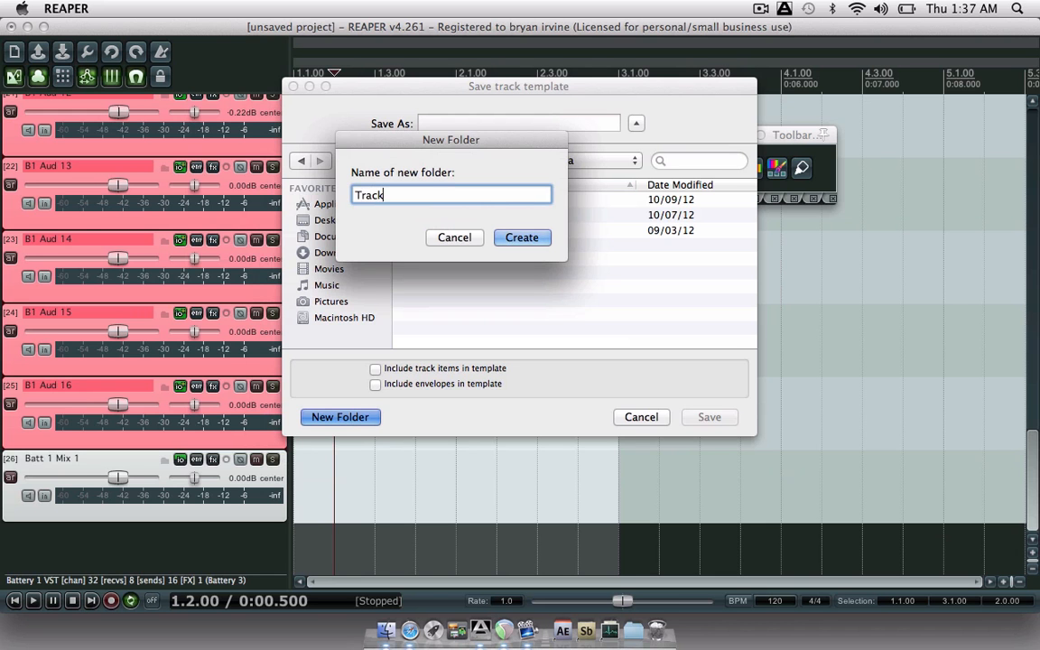
text( Templat)
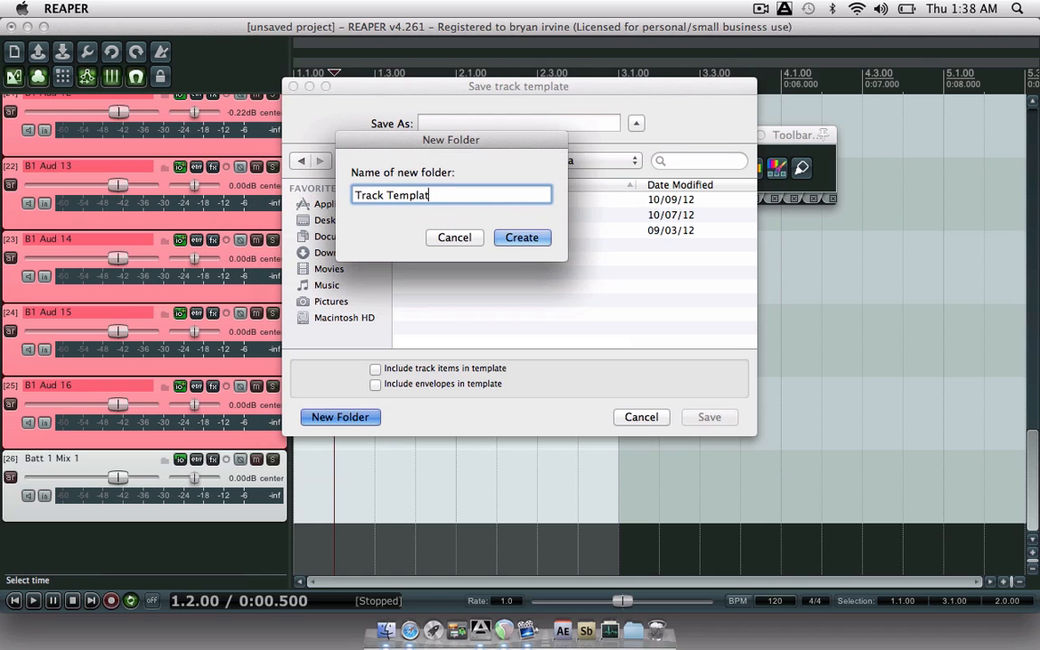
text(es)
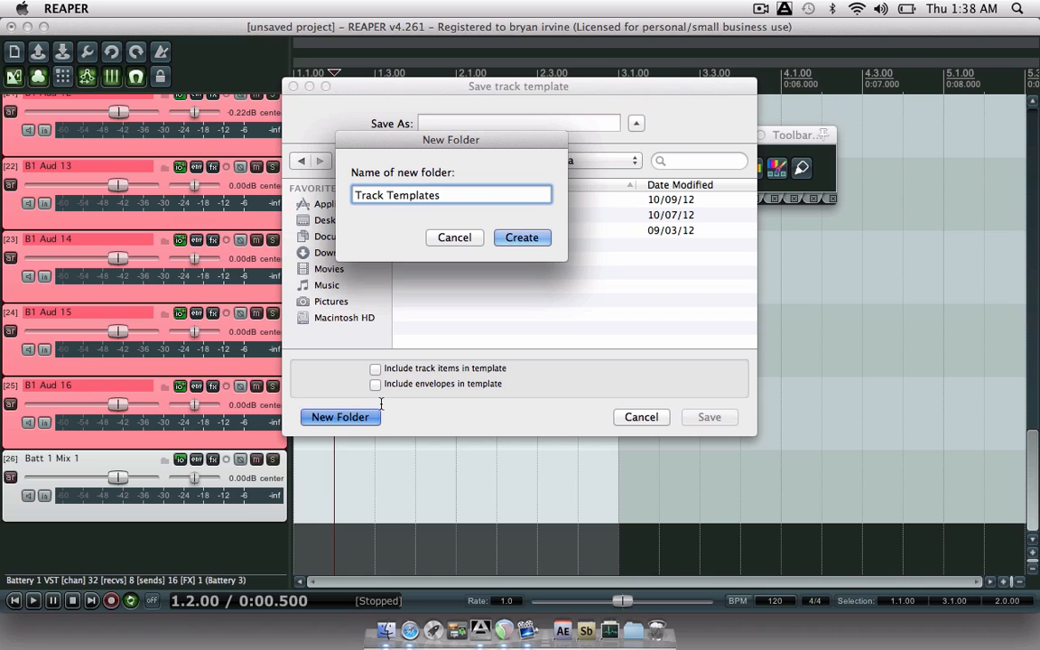
text( M13)
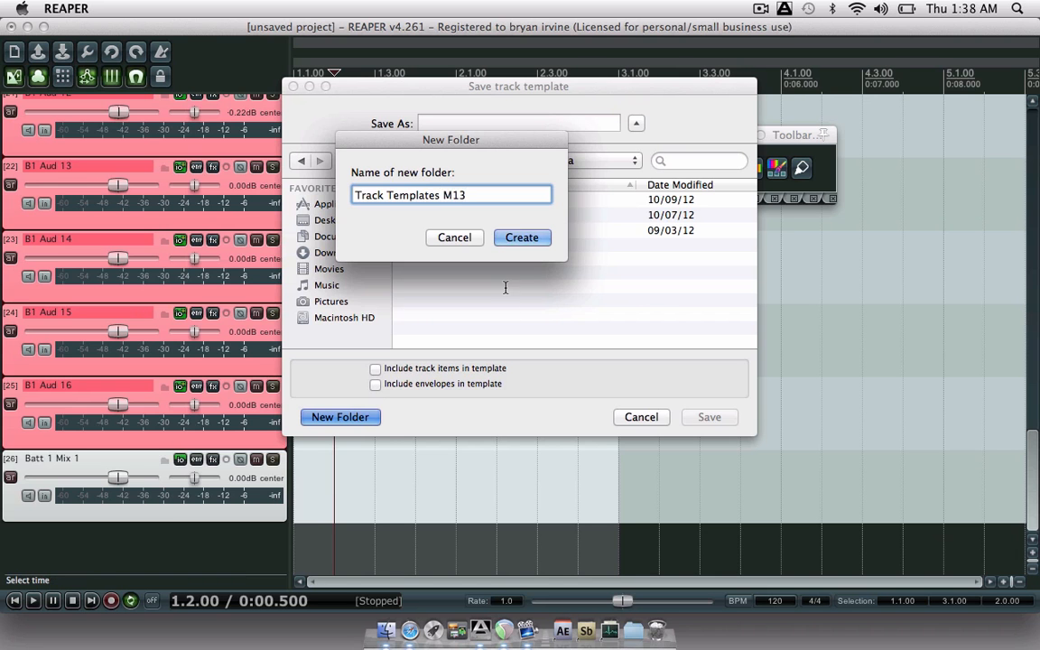
click(515, 237)
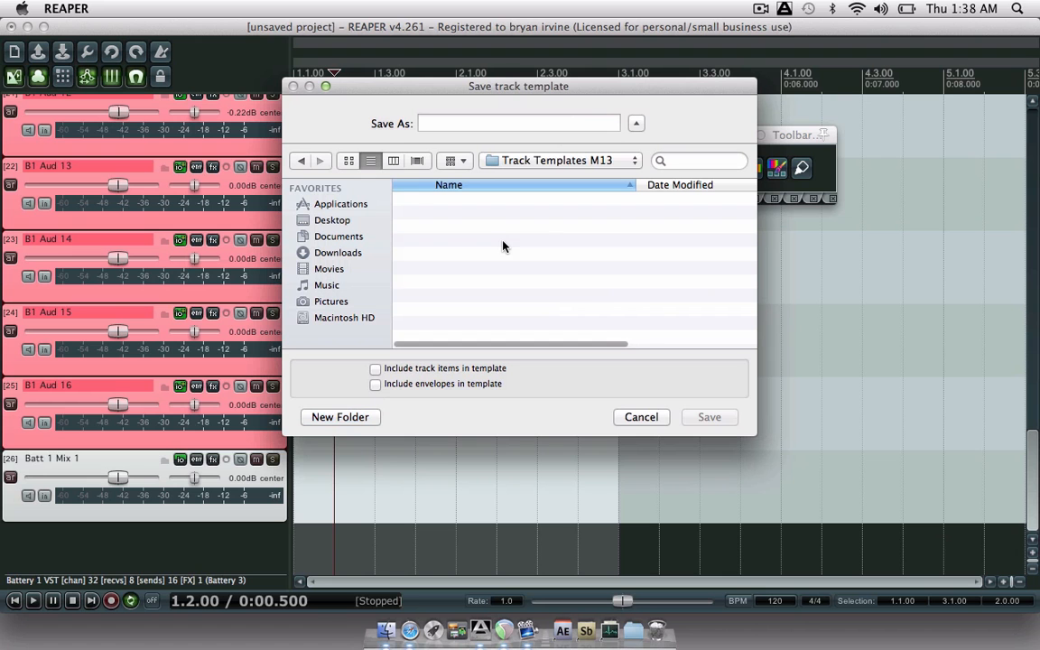
click(457, 126)
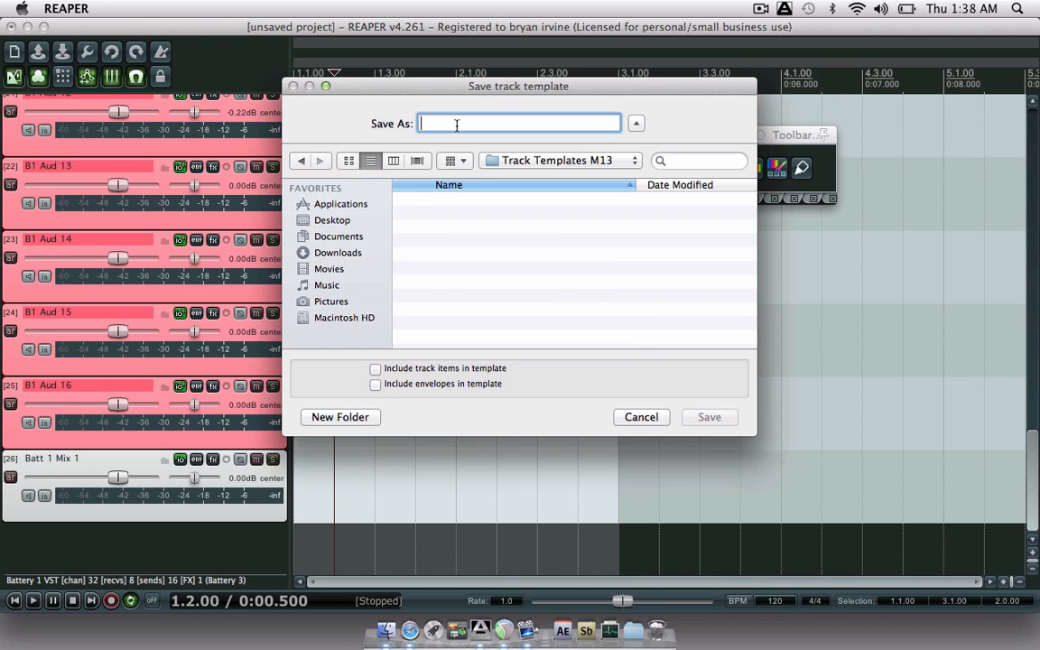
text(Batter)
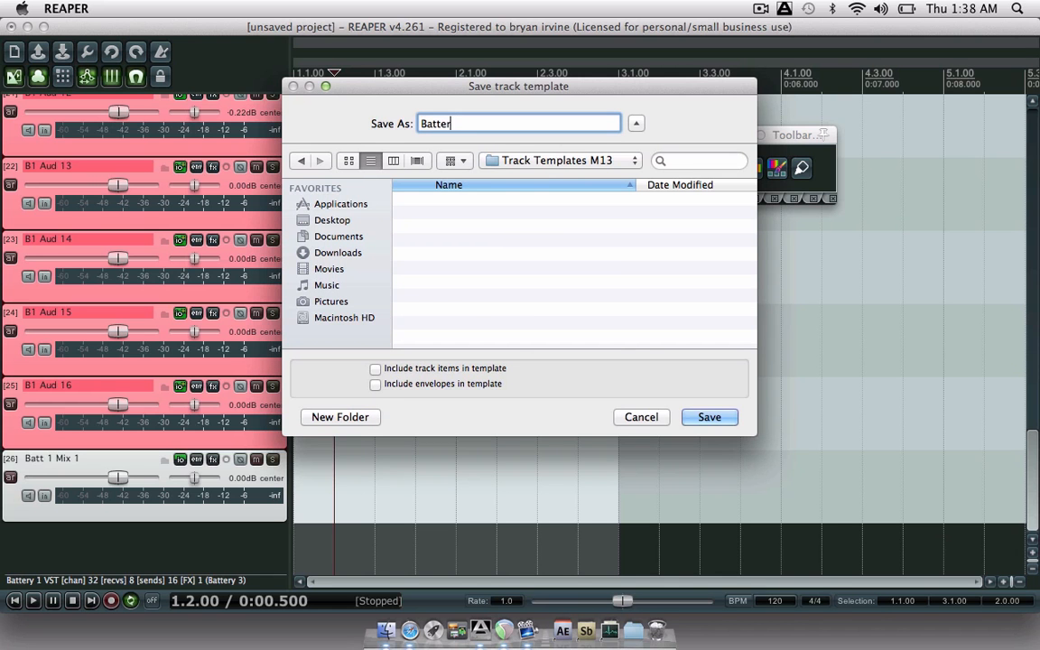
text(y_01)
click(698, 416)
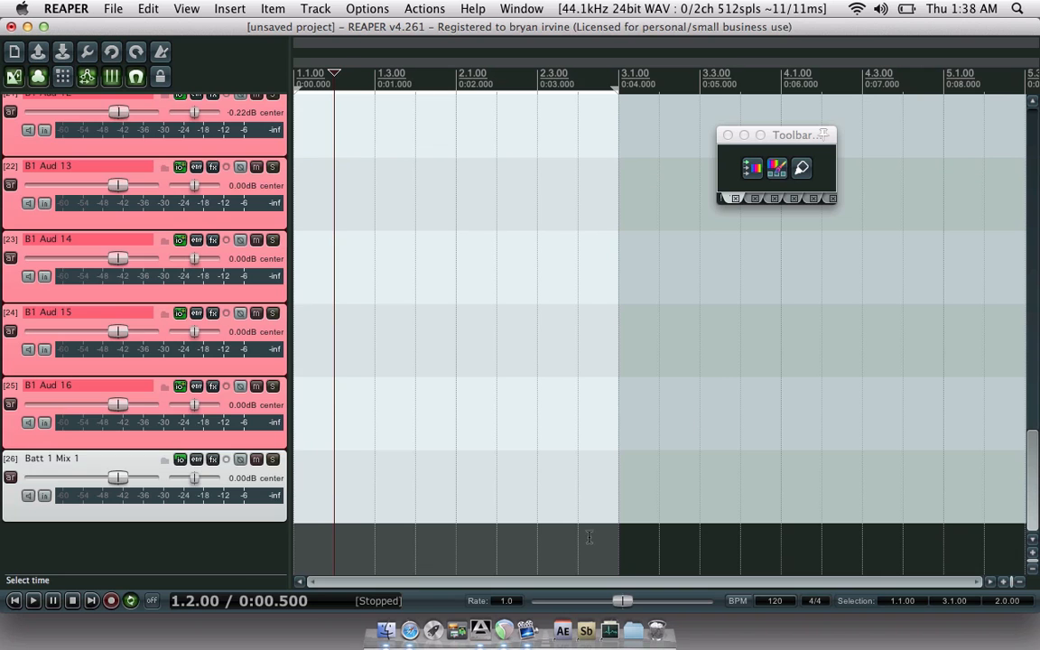
- Deselect the tracks and start a new empty project without saving the current one
click(253, 548)
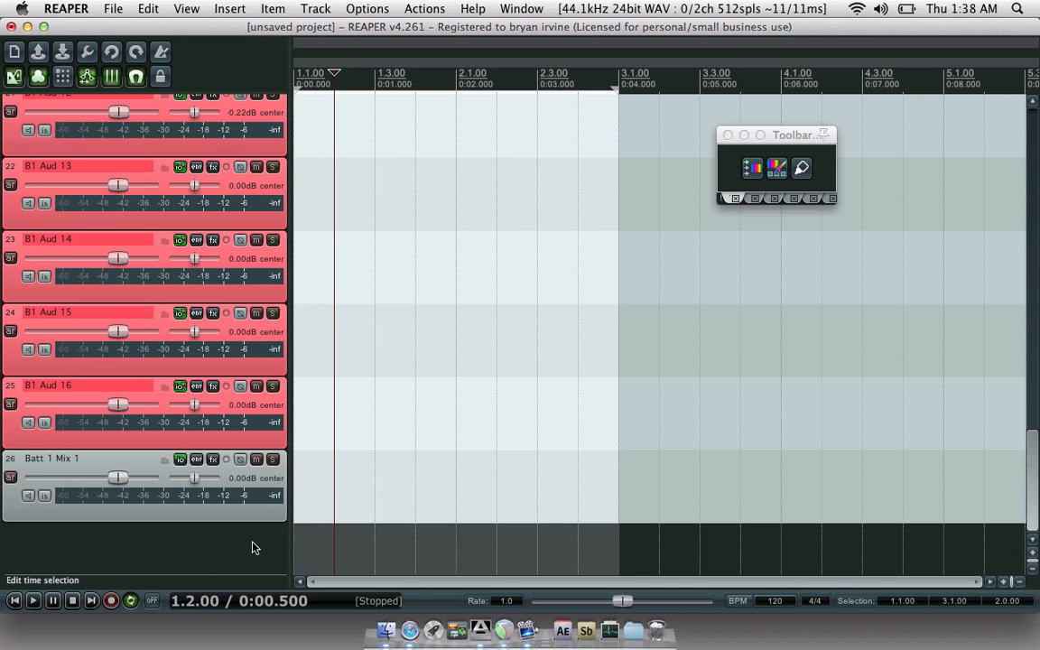
key(super+n)
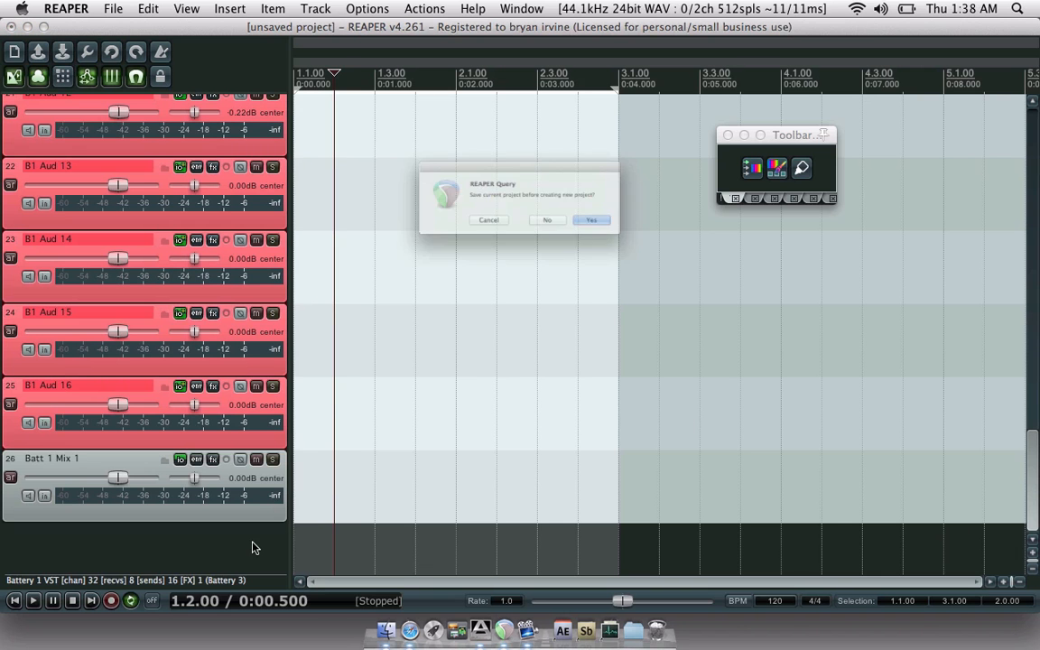
click(567, 236)
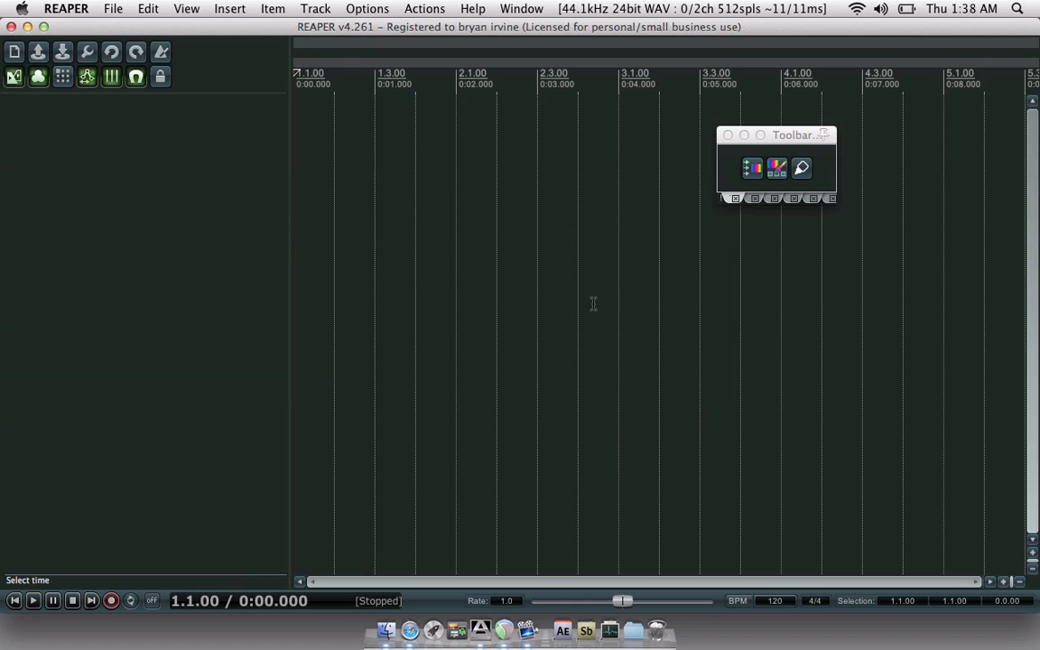
- Insert tracks from Battery_01.RTrackTemplate in Documents/REAPER Media/Track Templates M13
right_click(117, 172)
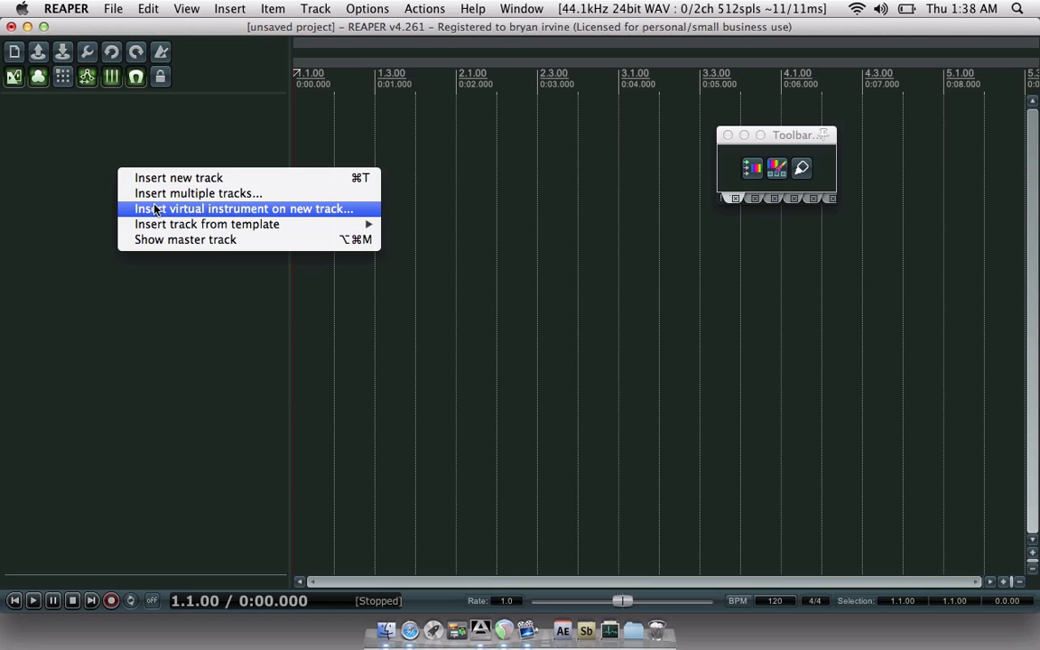
mouse_move(160, 227)
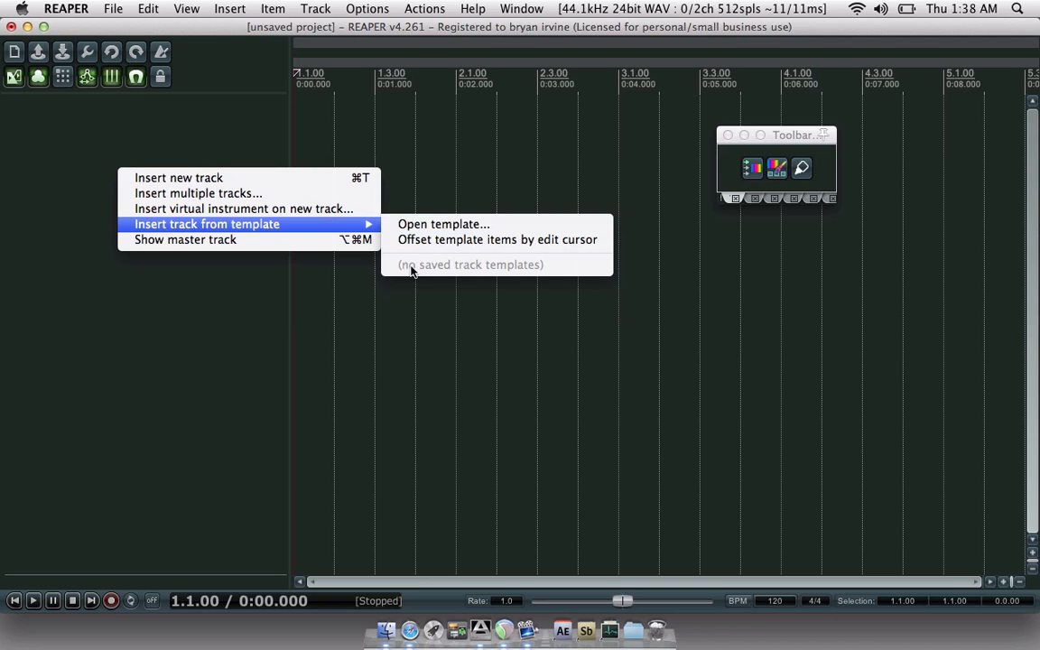
click(411, 225)
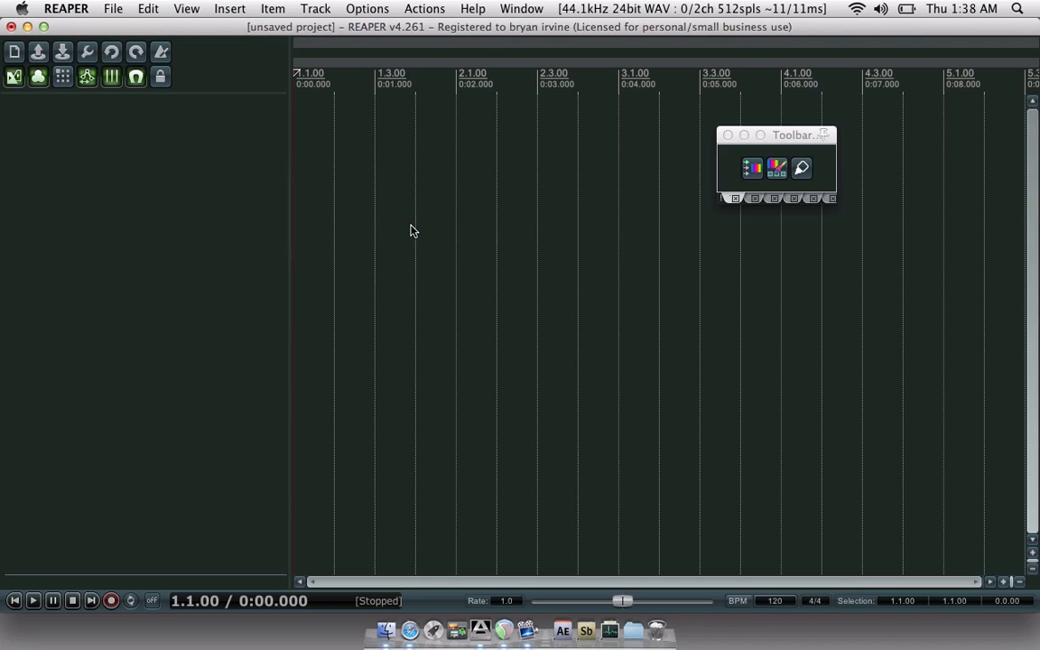
click(337, 213)
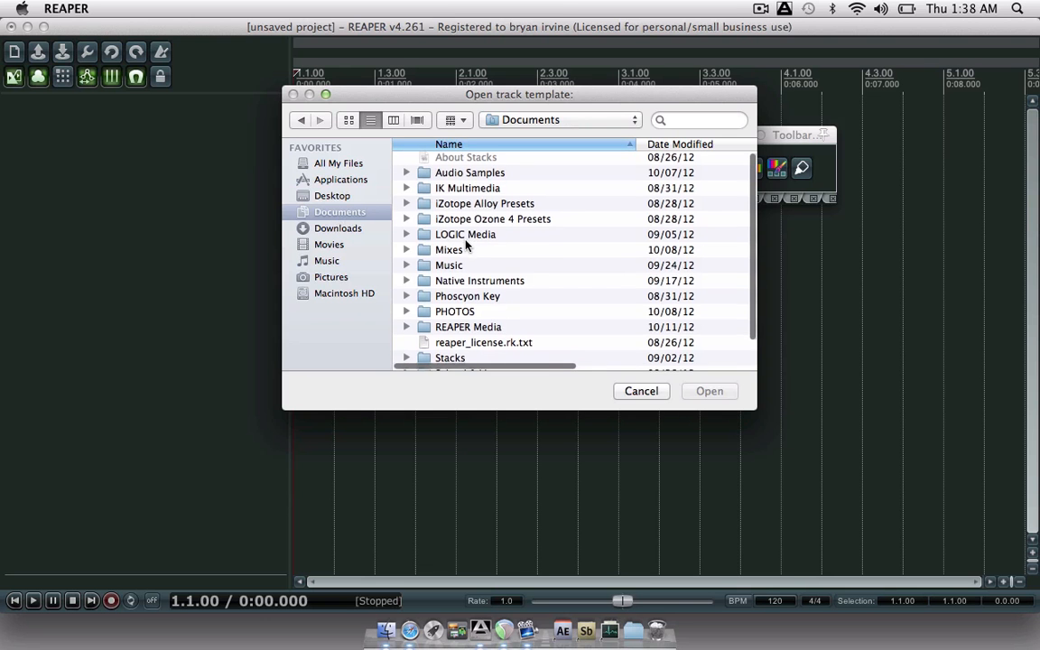
scroll(461, 271, down, 1)
double_click(471, 323)
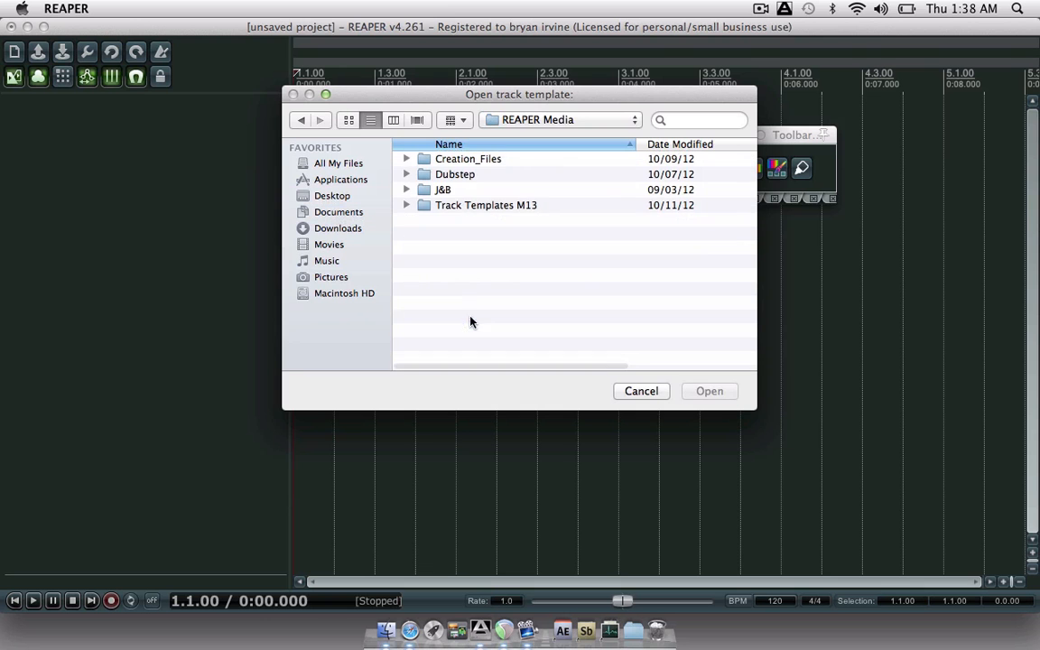
double_click(449, 204)
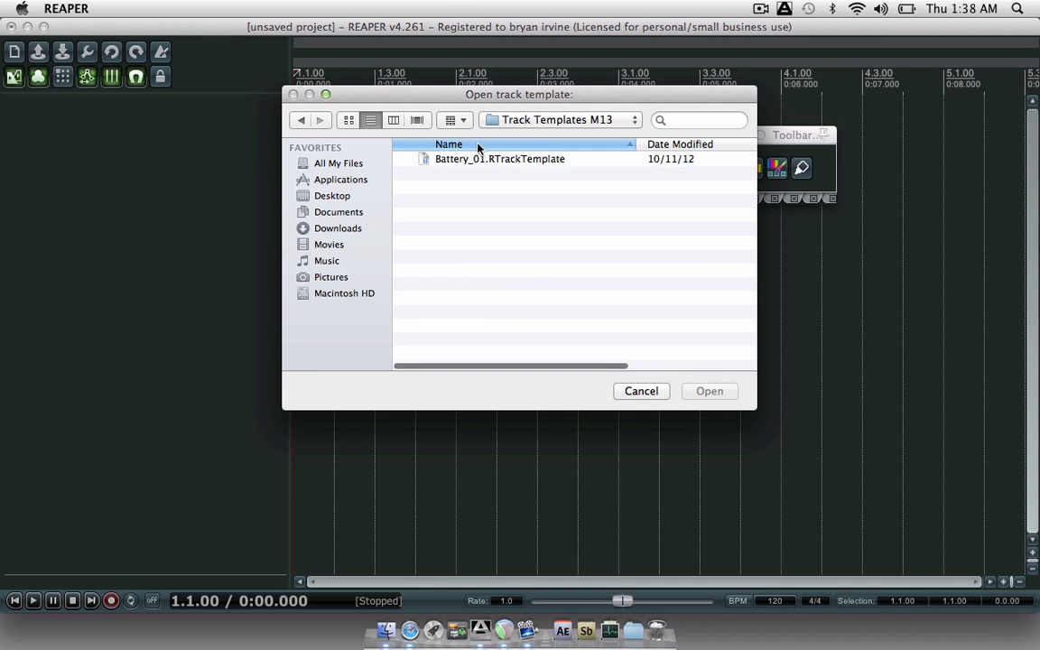
click(438, 159)
click(697, 391)
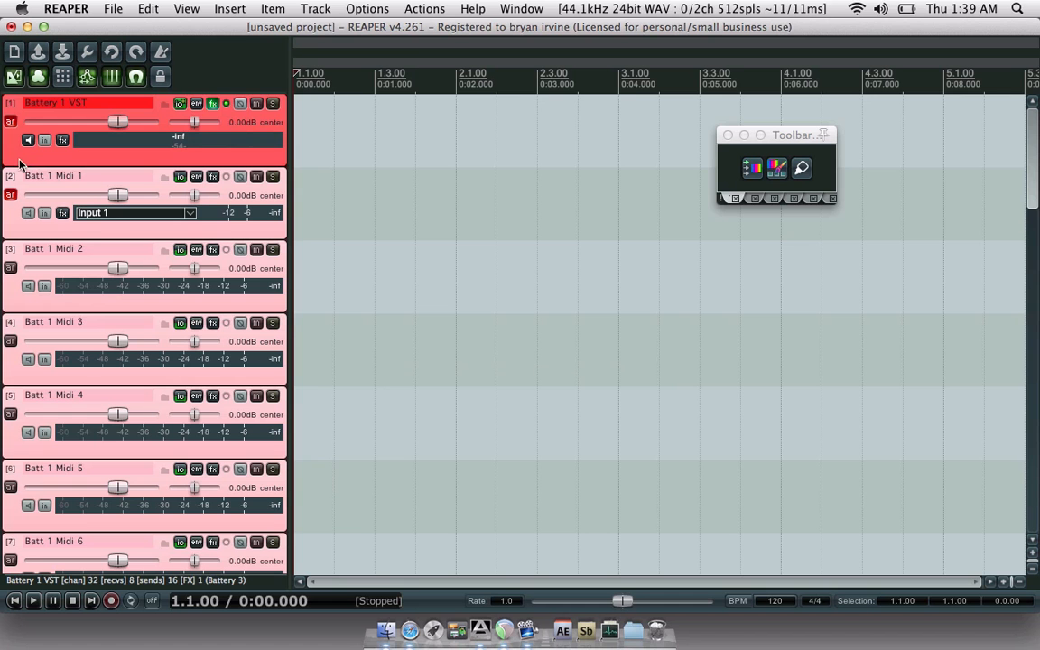
- In the Track Manager, hide the B1 Aud tracks and Batt 1 Mix 1 from the arrange view
scroll(15, 162, down, 1)
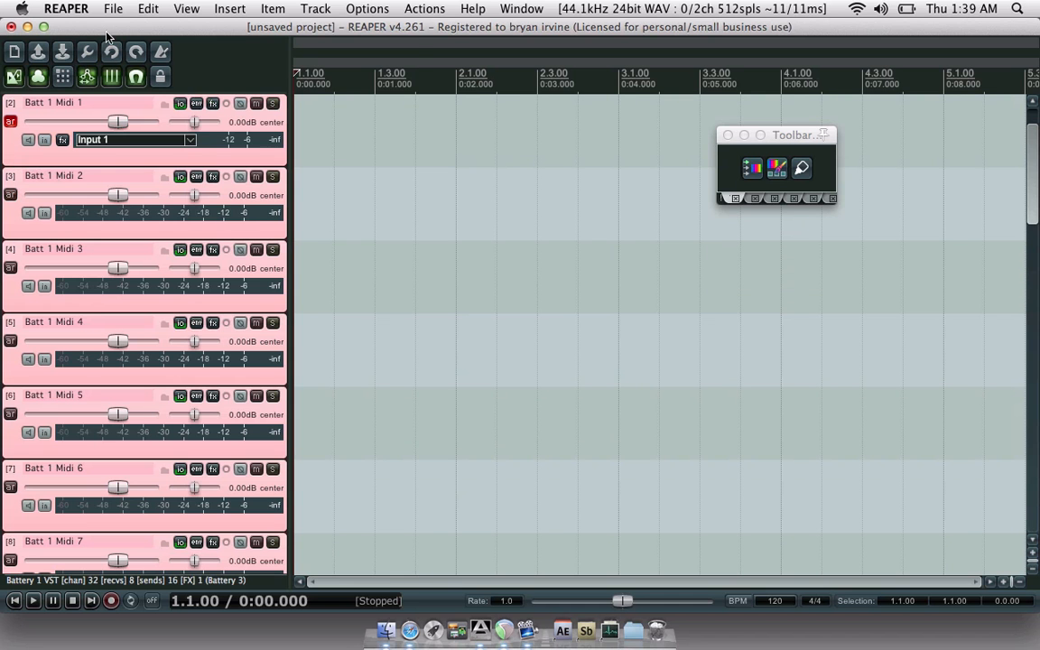
click(179, 7)
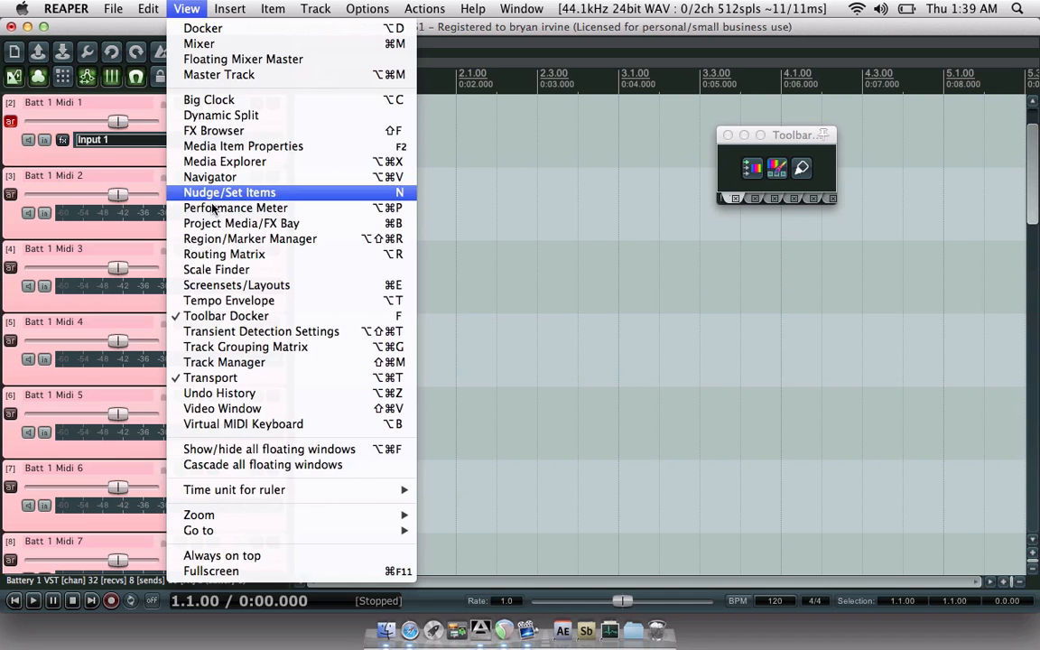
click(215, 362)
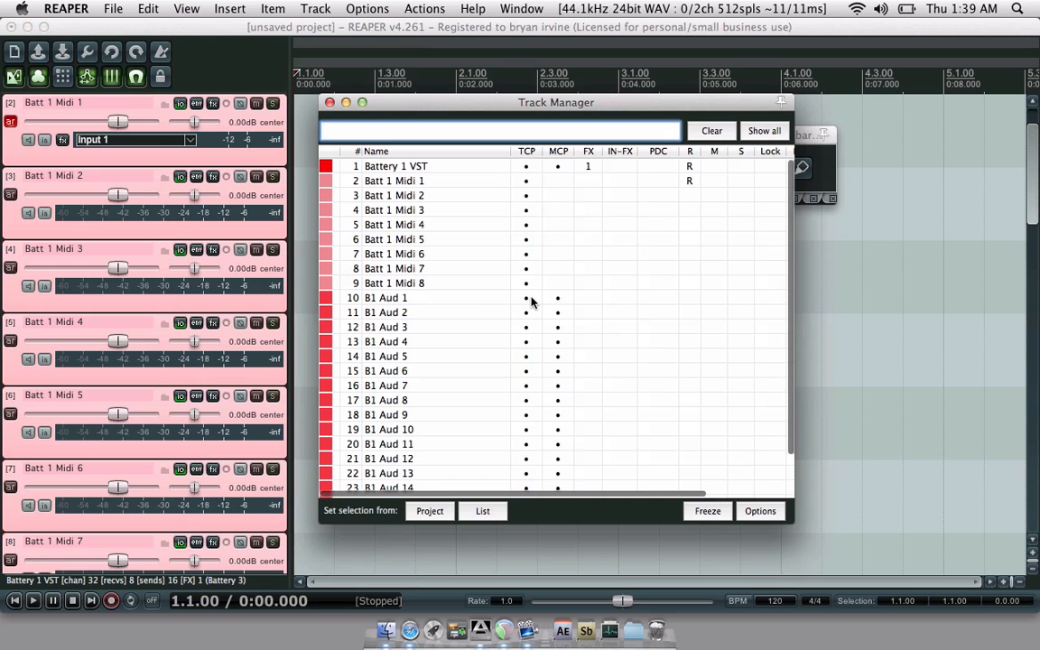
drag(527, 300, 519, 513)
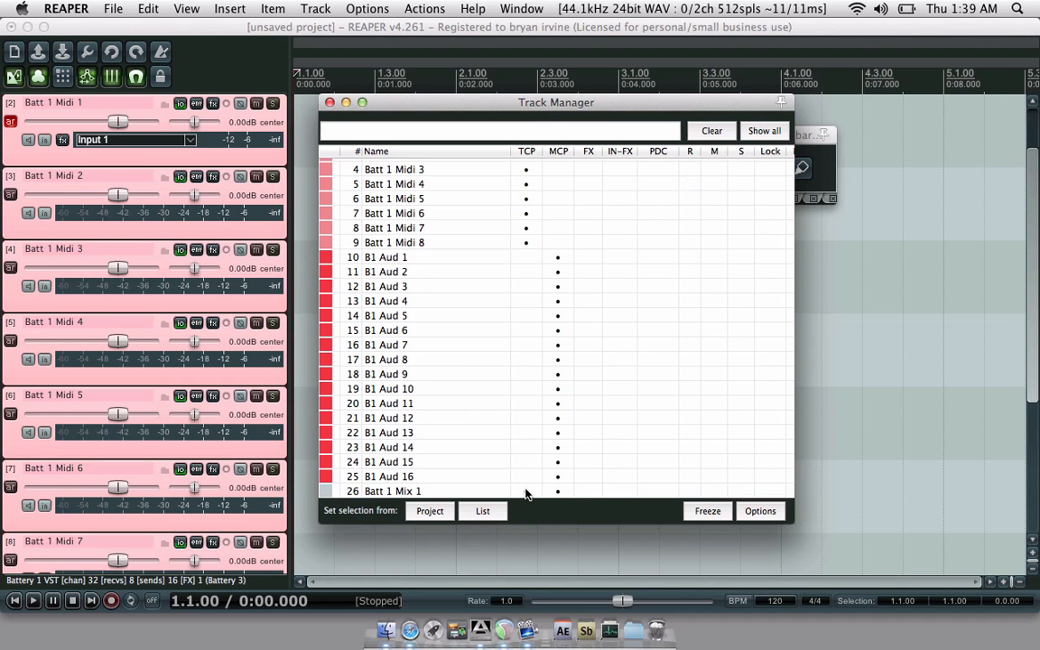
click(524, 491)
click(526, 491)
click(331, 103)
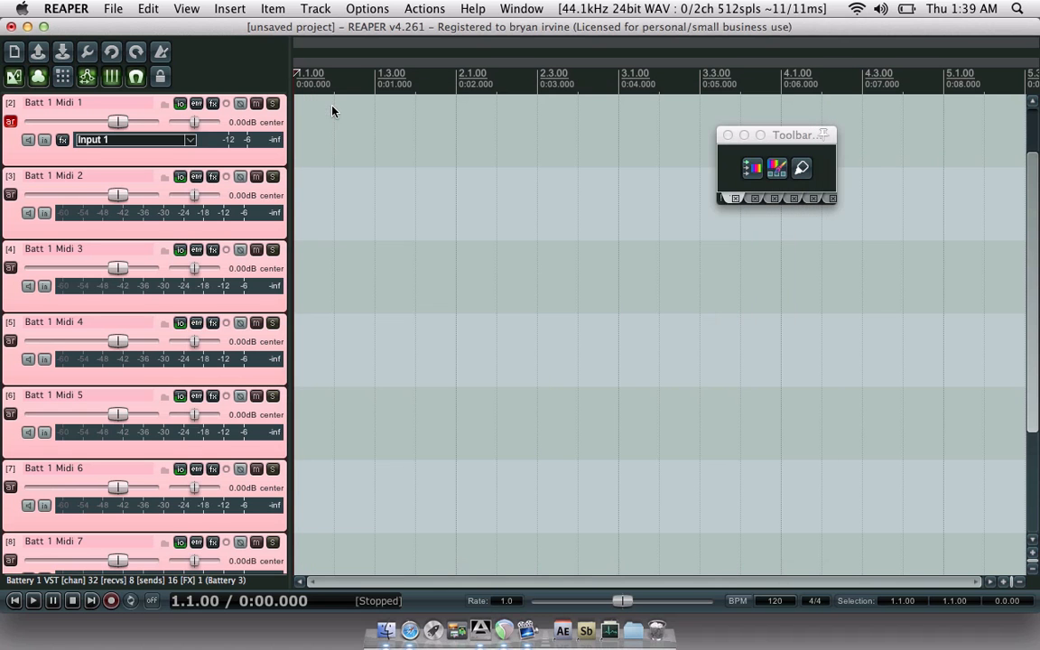
- Shrink the track heights so all nine remaining tracks fit in view
click(1035, 568)
click(1035, 568)
click(1035, 568)
click(1035, 568)
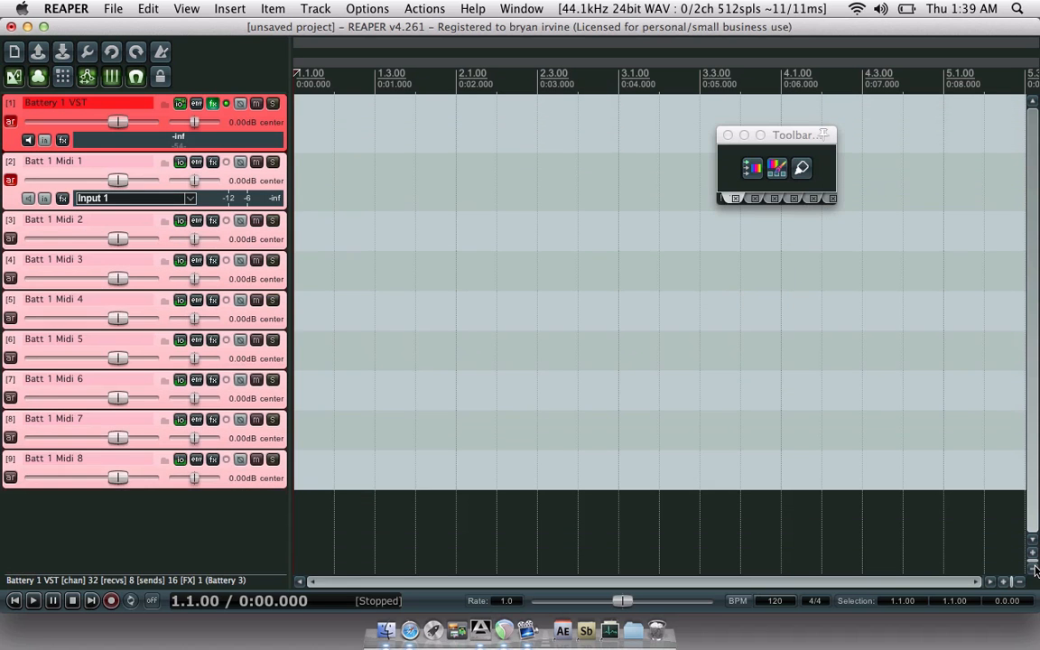
click(1034, 568)
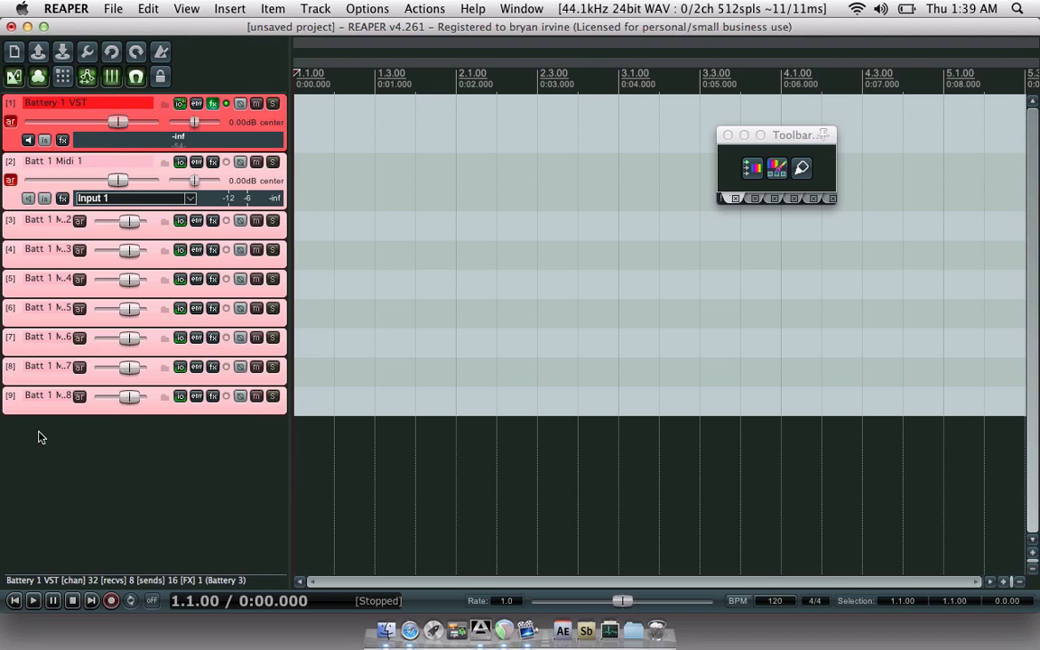
- Open the Mixer with Cmd+M, enlarge it to see every channel strip, then shrink it back
key(super+m)
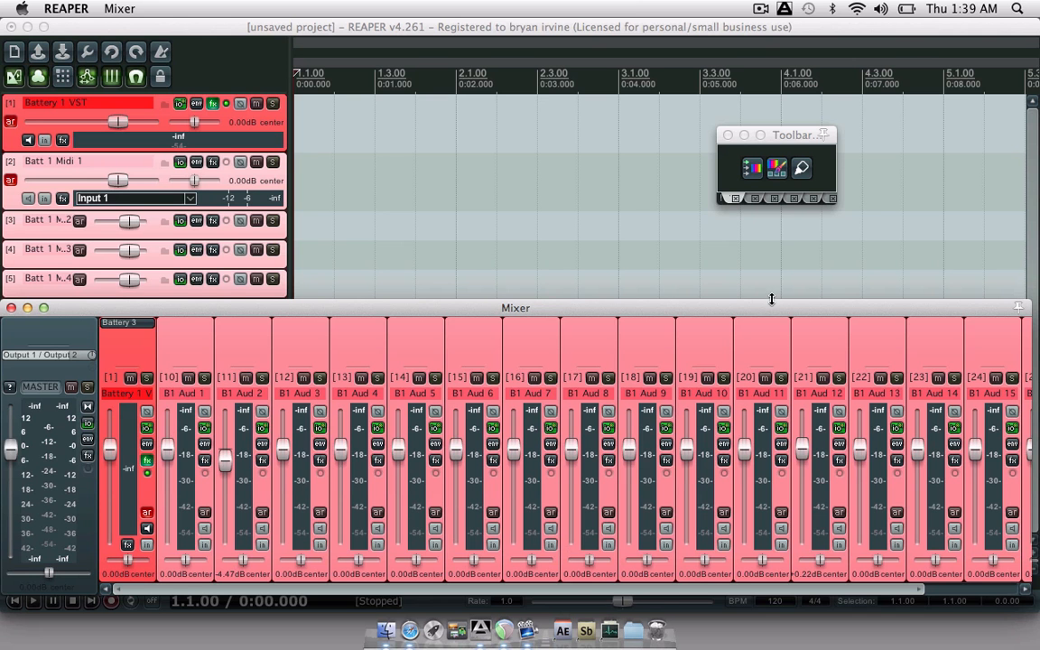
drag(770, 300, 764, 73)
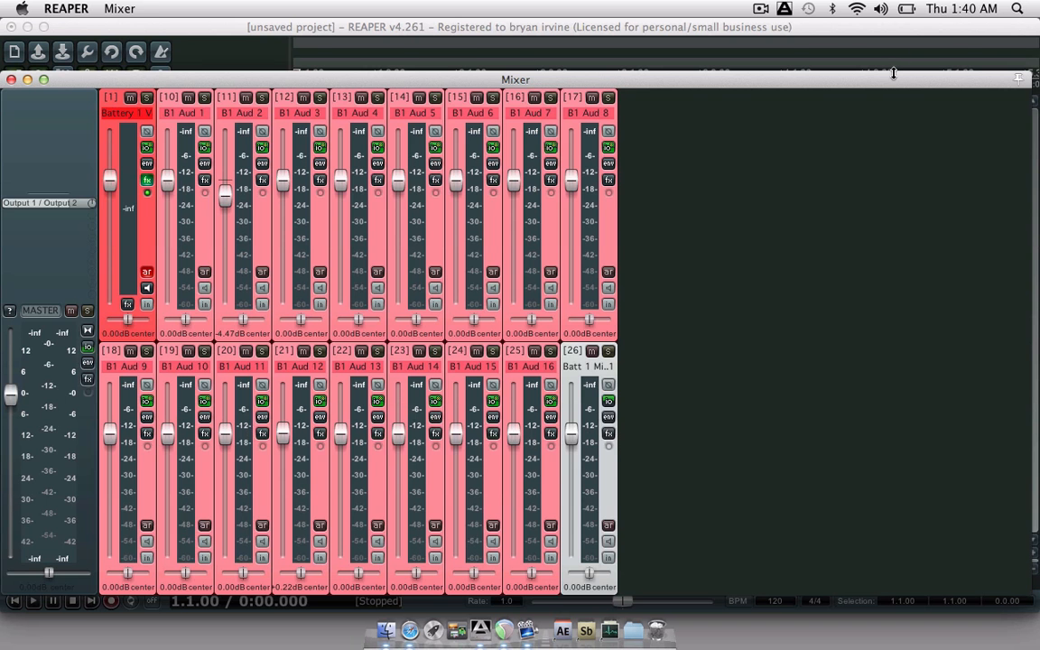
drag(894, 70, 880, 279)
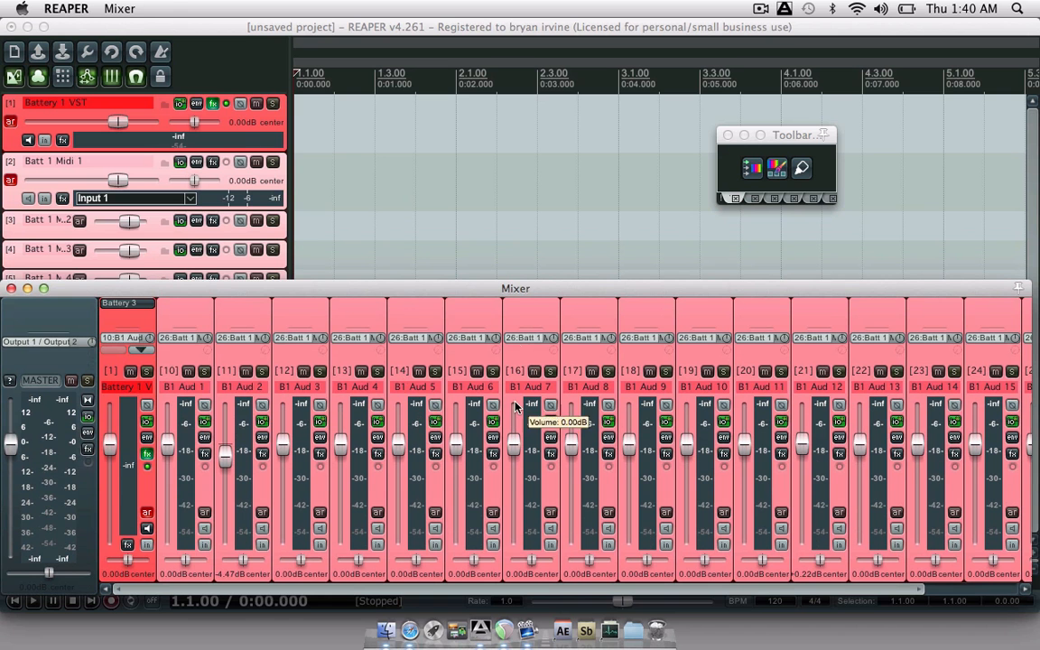
- Browse the favourite FX on B1 Aud 1, then dismiss the browser without adding anything
double_click(180, 311)
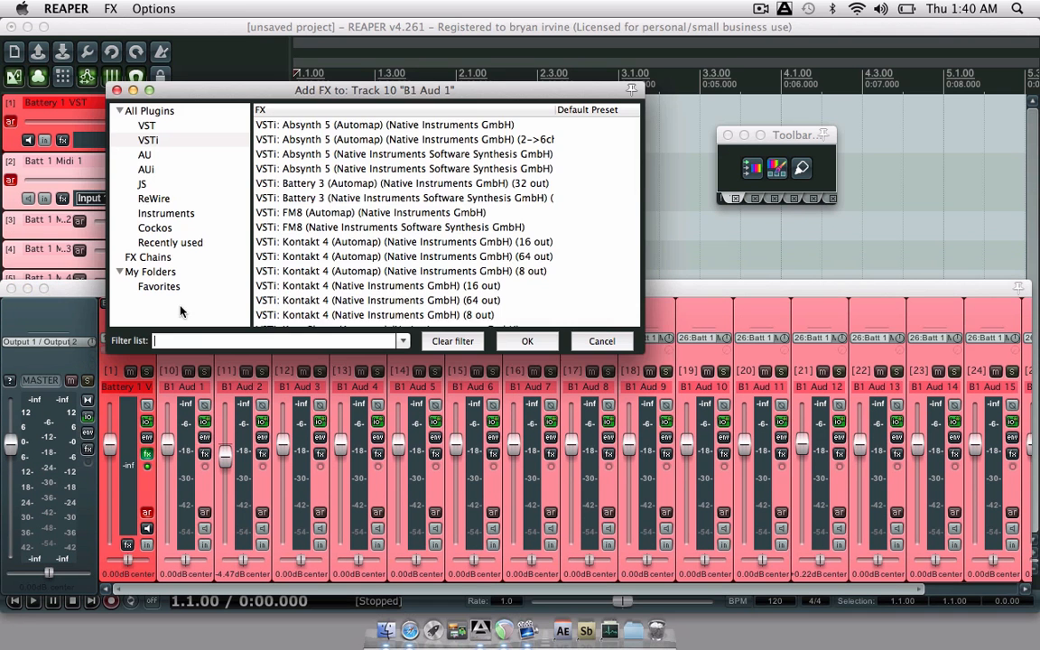
click(159, 287)
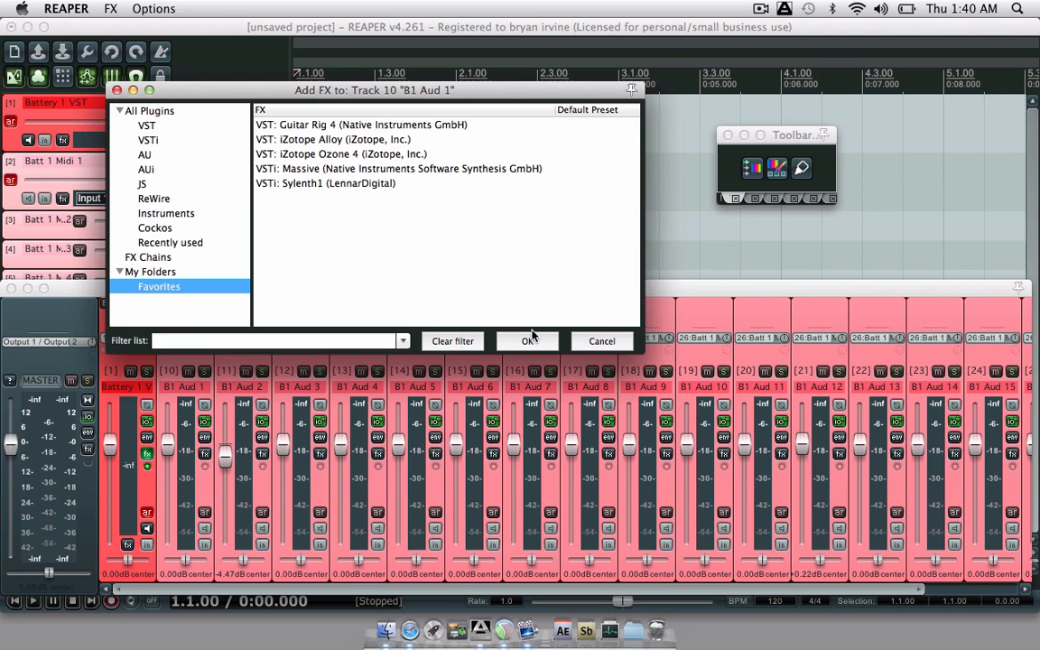
click(602, 340)
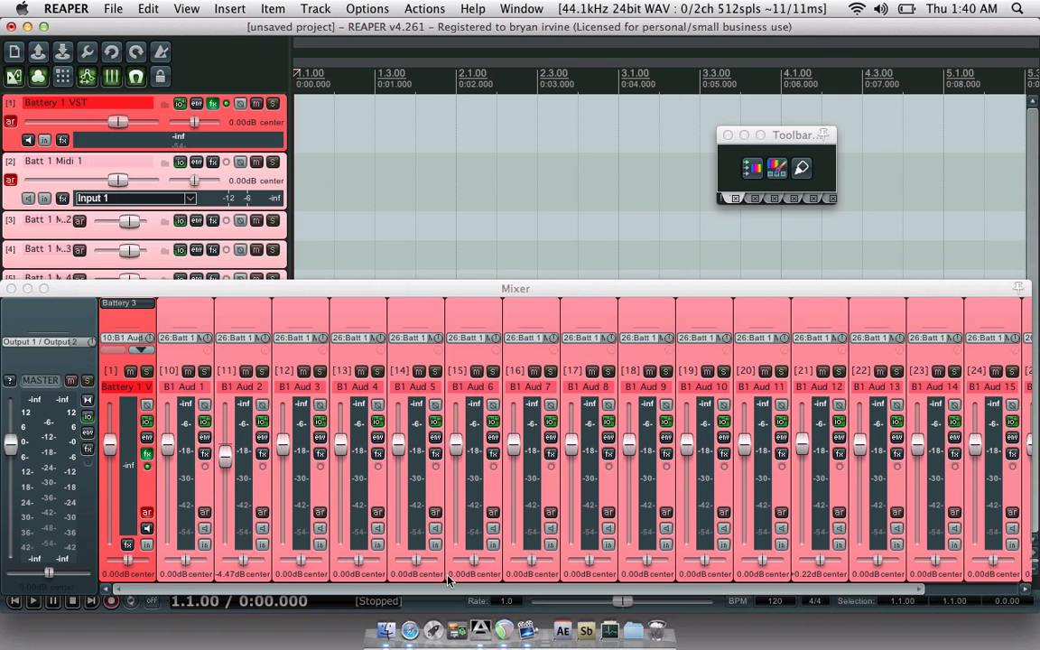
- Scroll the mixer to Batt 1 Mix 1 and insert iZotope Alloy from Favorites
drag(453, 588, 650, 588)
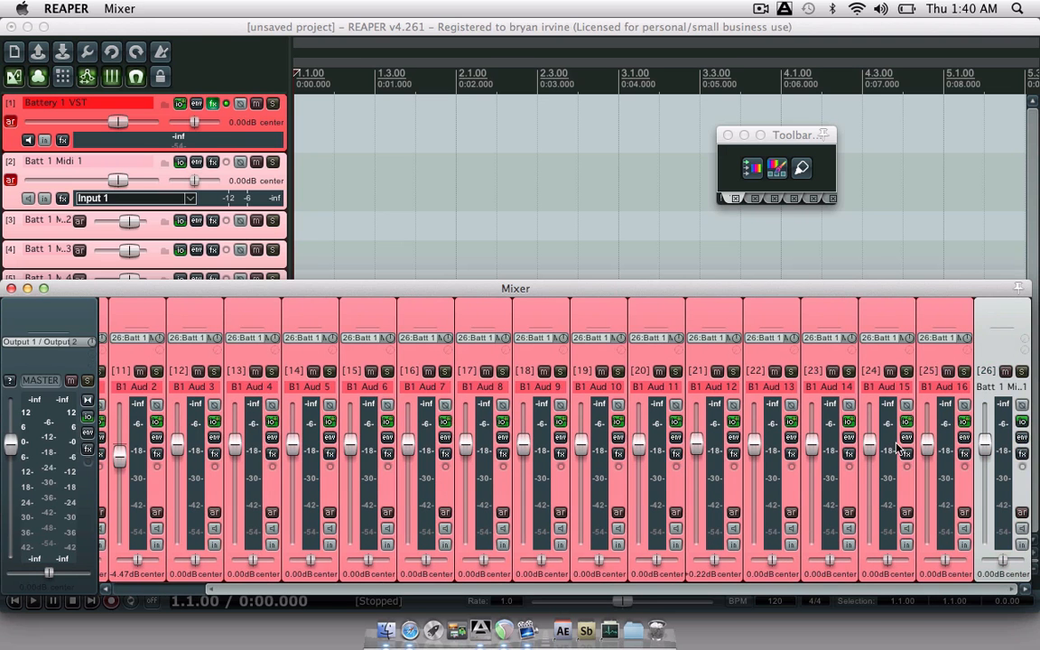
click(996, 313)
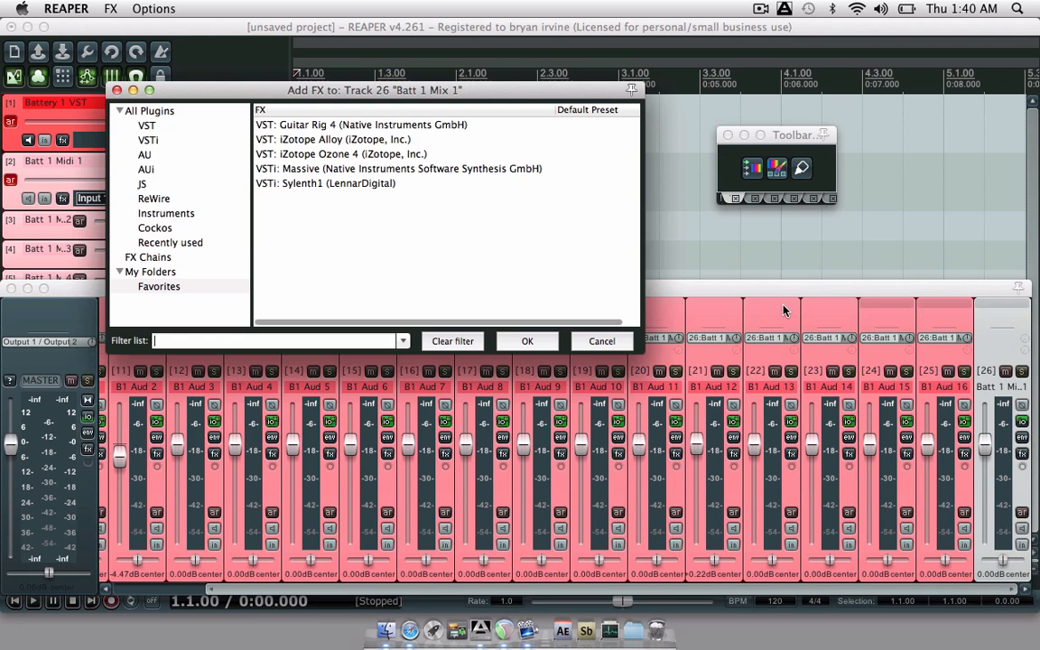
click(314, 141)
double_click(314, 141)
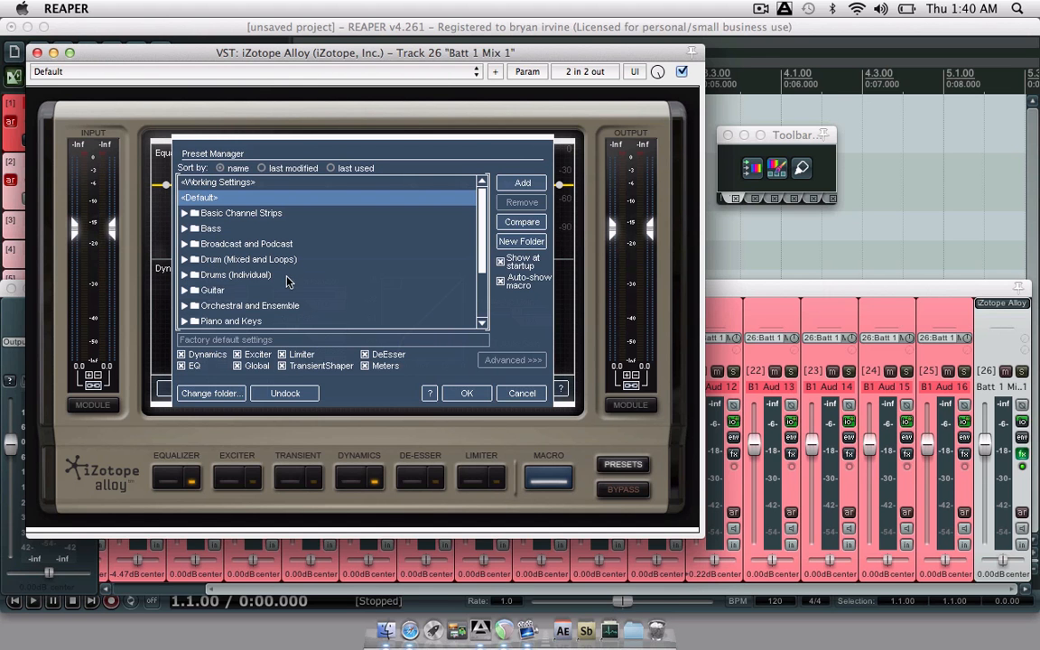
click(37, 52)
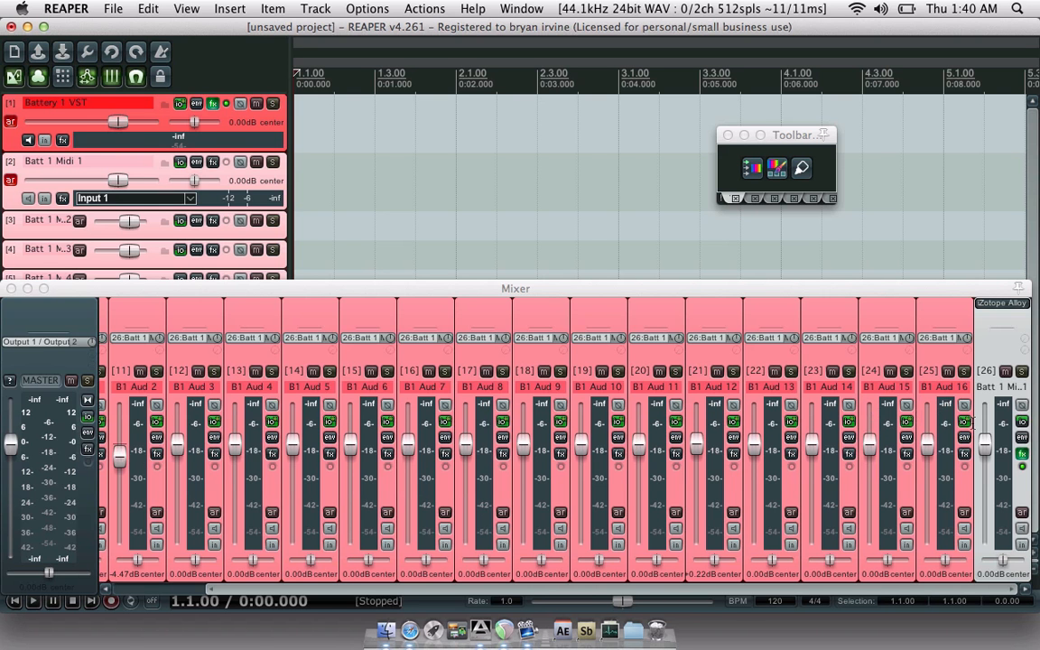
- Cancel the master track FX browser, close the Mixer, and hide REAPER with Cmd+H
double_click(60, 313)
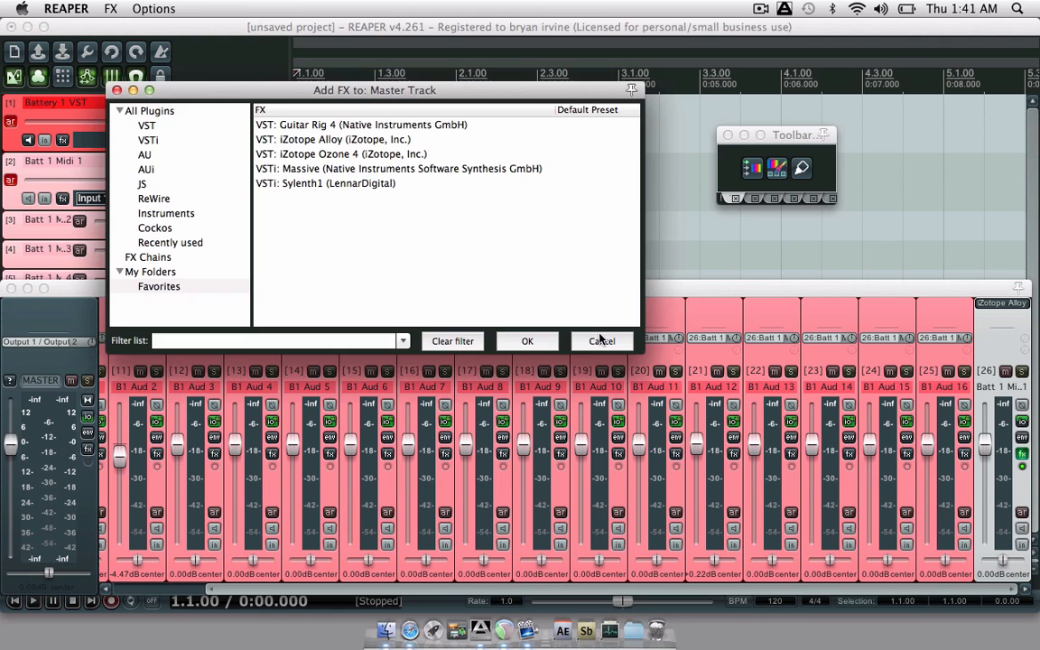
click(542, 340)
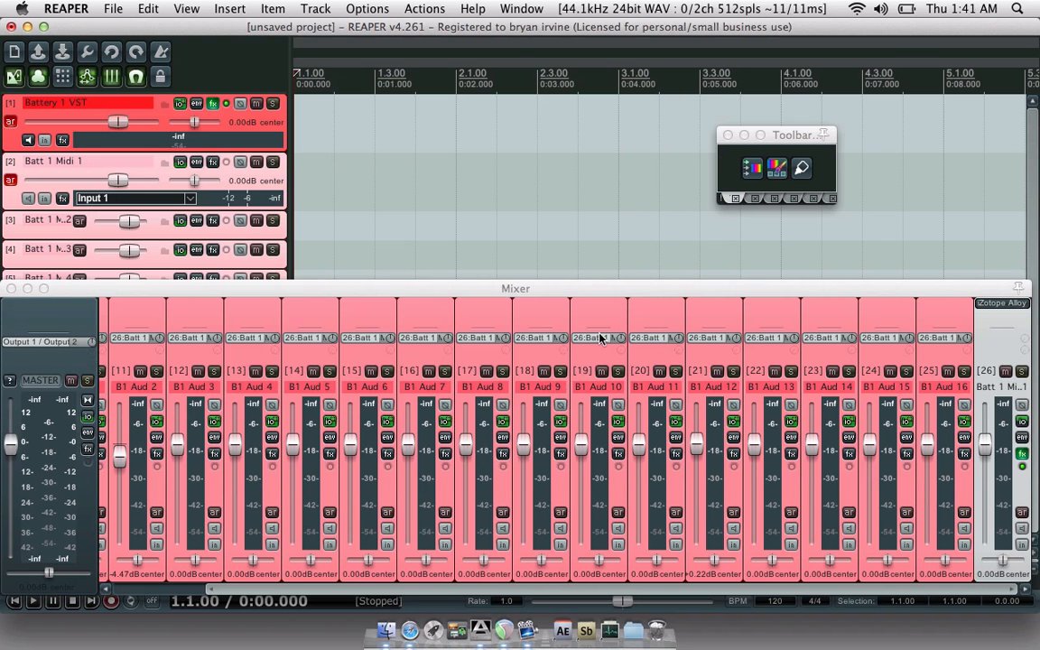
click(11, 289)
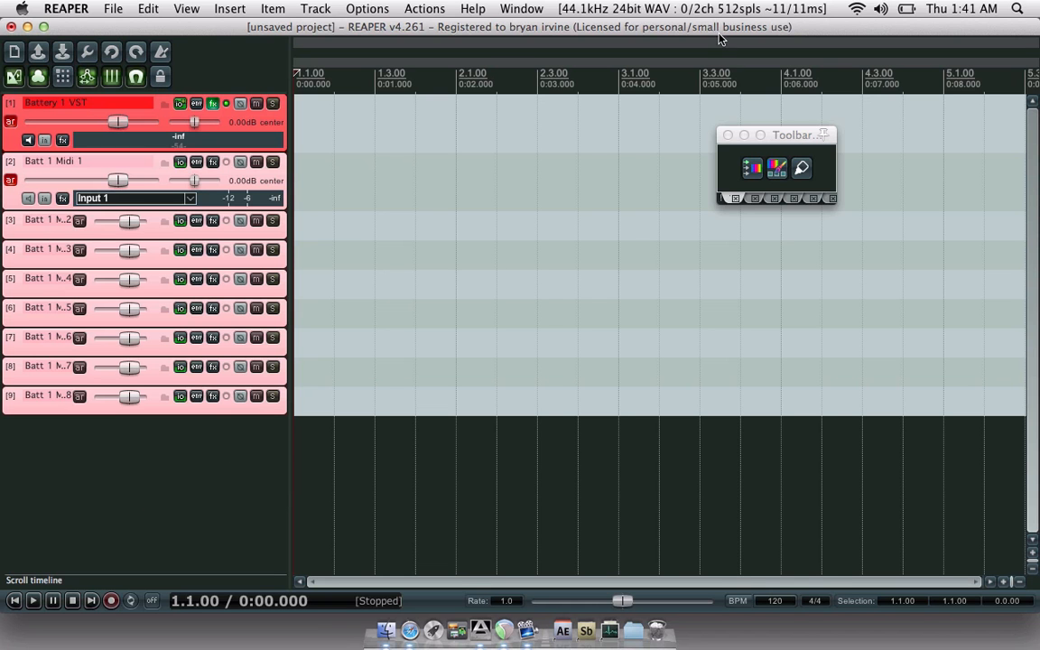
key(super+h)
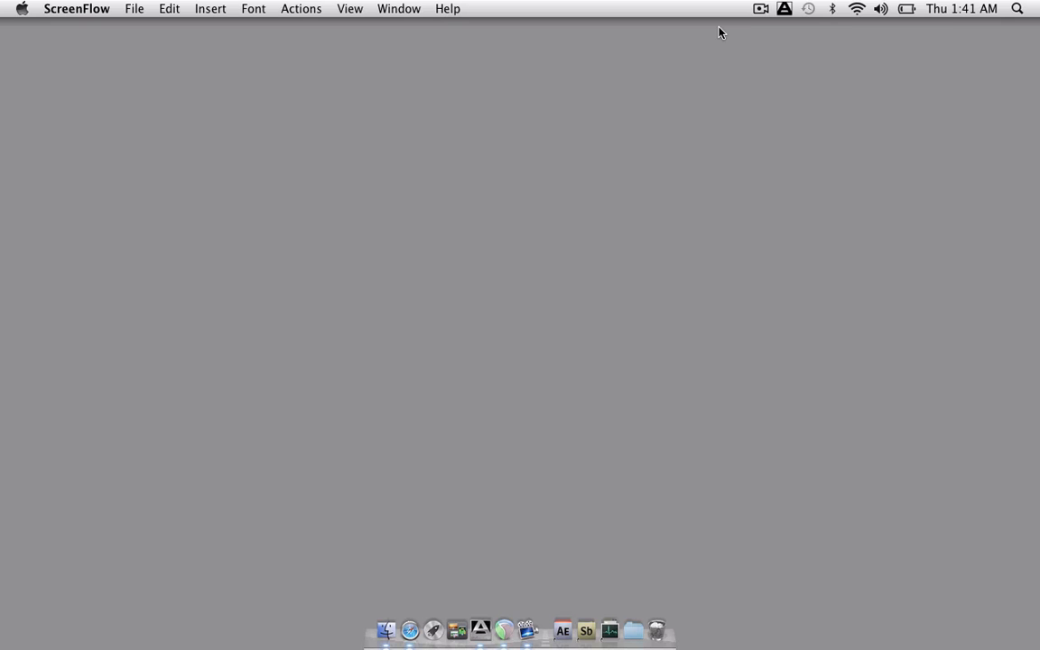
click(766, 10)
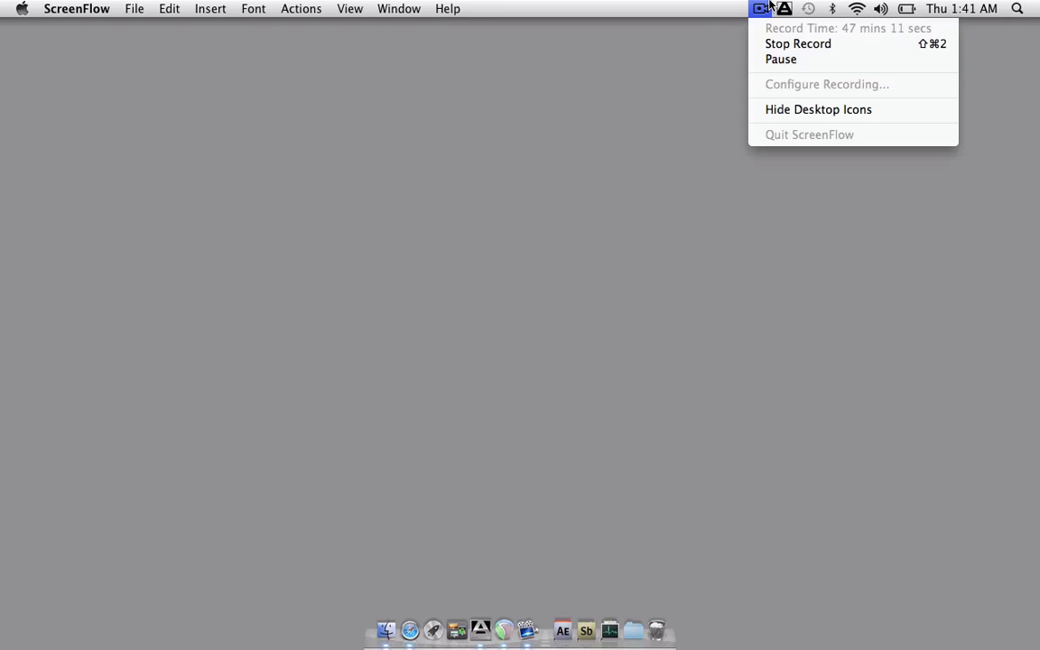